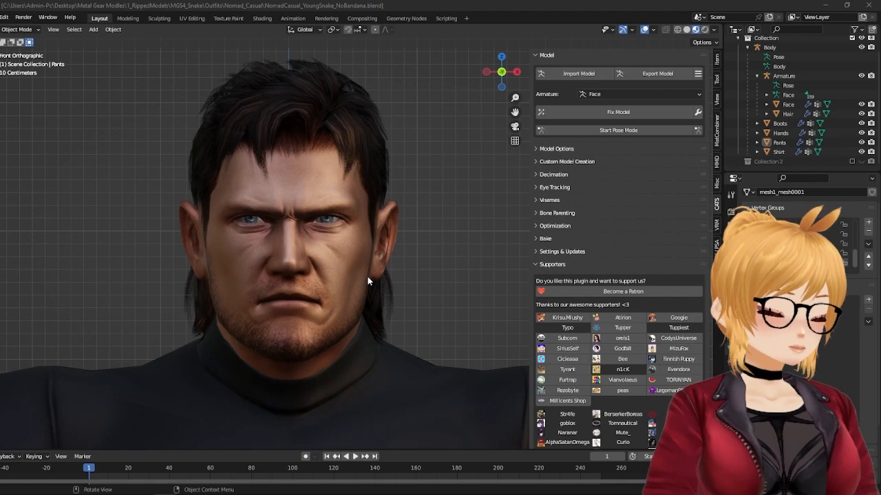
# Step: Examine the character model up close, then select the face mesh and review its viseme settings
pyautogui.scroll(-8, 321, 291)
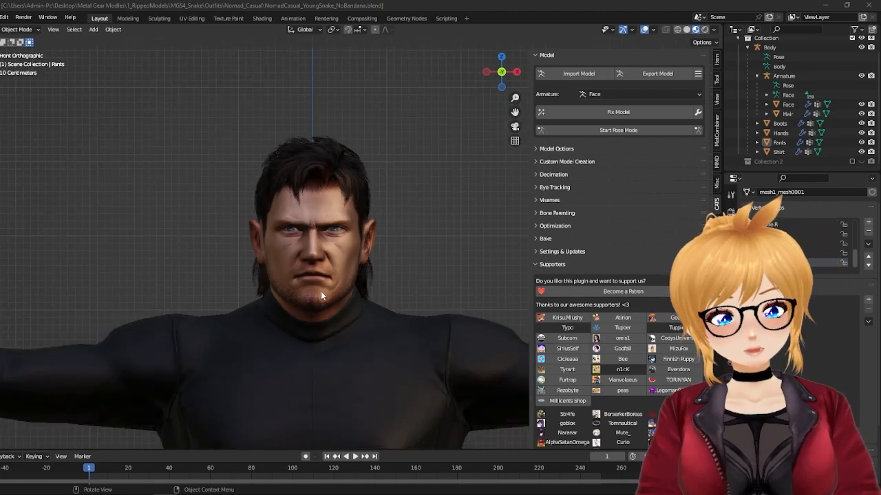
pyautogui.moveTo(446, 302); pyautogui.dragTo(396, 340, button='middle')
pyautogui.press('KP_1')
pyautogui.scroll(6, 398, 336)
pyautogui.keyDown('shift'); pyautogui.moveTo(348, 320); pyautogui.dragTo(325, 300, button='middle'); pyautogui.keyUp('shift')
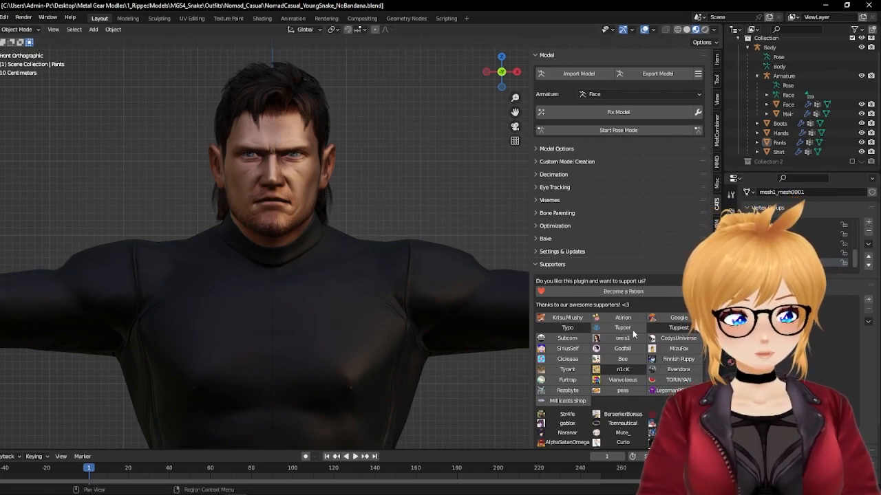
pyautogui.click(300, 175)
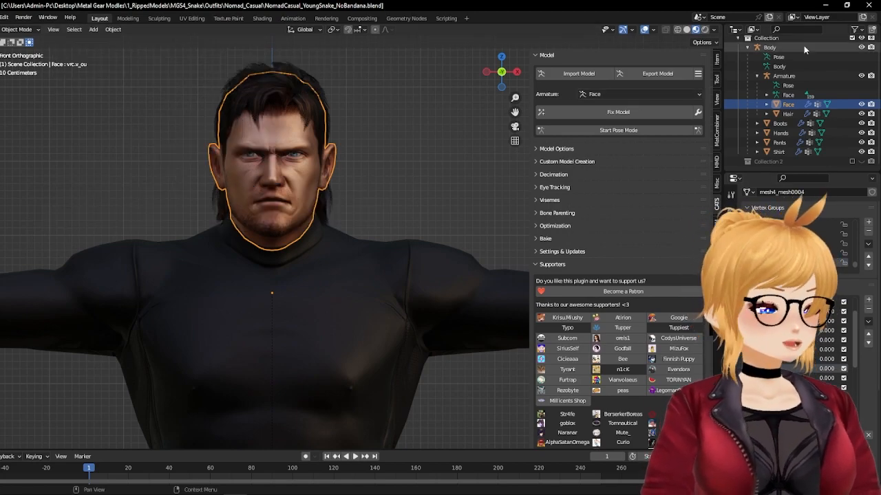
pyautogui.click(535, 200)
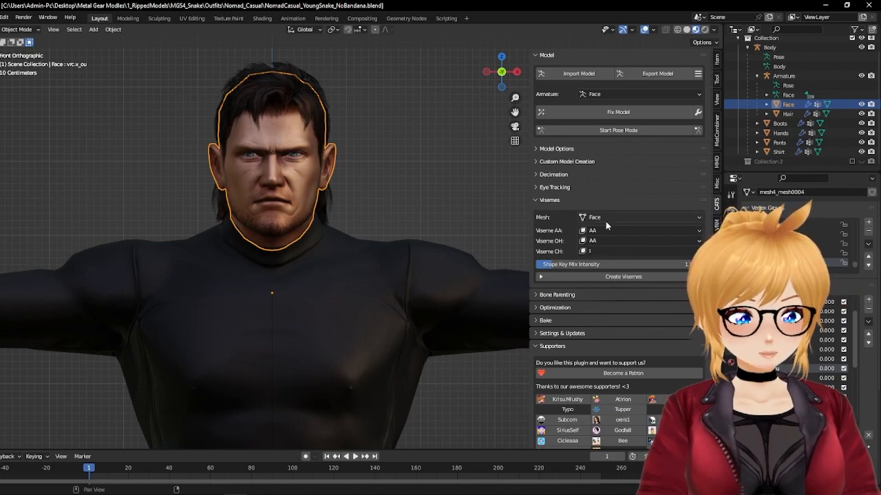
pyautogui.click(533, 200)
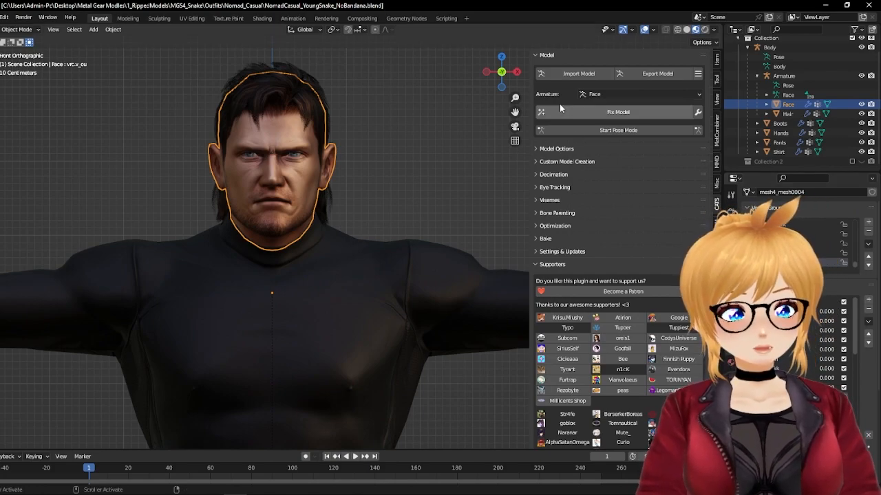
# Step: Select all of the character's meshes and armatures and set up an FBX export targeting NomadCasual_YoungSnake_NoBandanaFINAL.fbx
pyautogui.scroll(-6, 387, 218)
pyautogui.scroll(-6, 381, 230)
pyautogui.scroll(5, 420, 365)
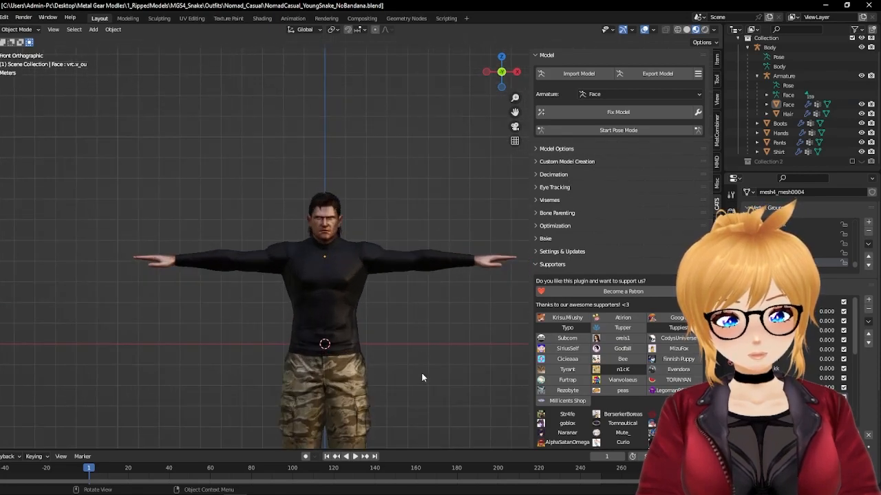
pyautogui.scroll(-3, 392, 254)
pyautogui.press('a')
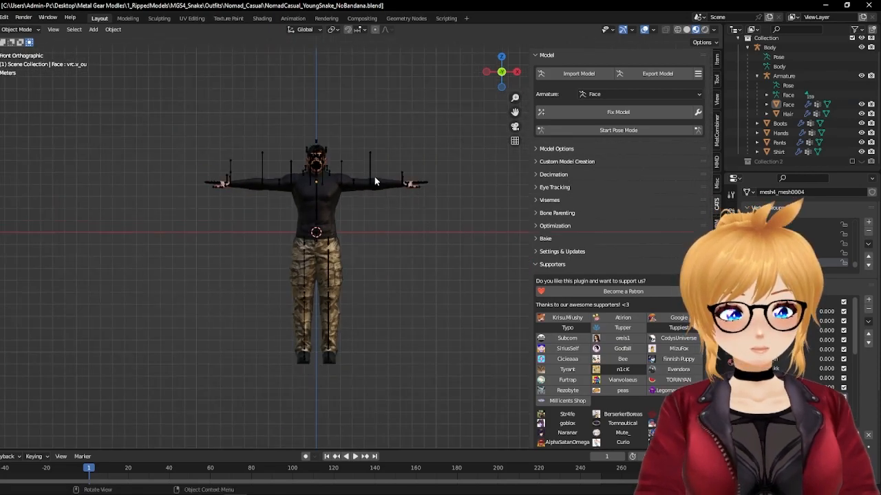
pyautogui.click(5, 17)
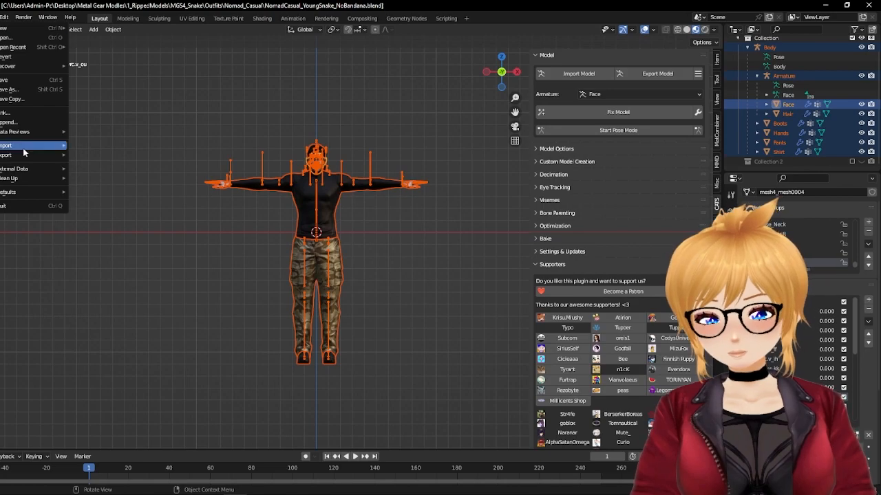
pyautogui.moveTo(24, 152)
pyautogui.click(126, 238)
pyautogui.click(475, 187)
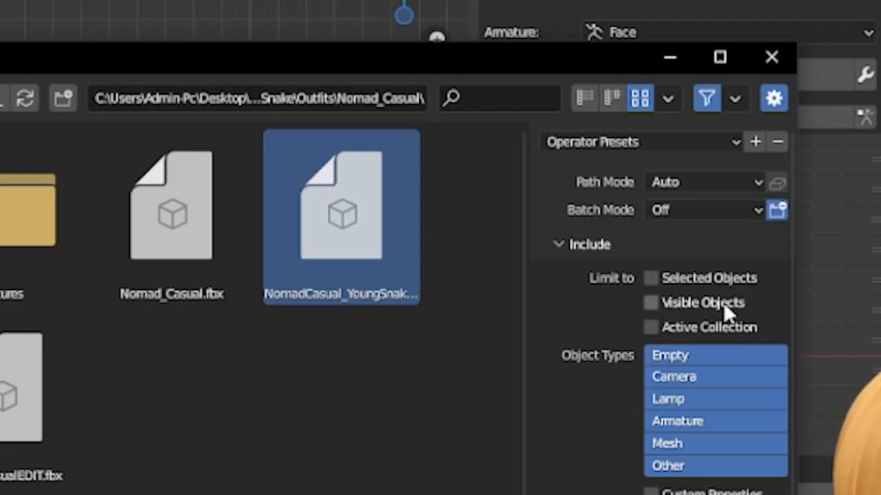
# Step: Set the export's path mode to Copy with embedded textures and export the FBX over the existing file
pyautogui.click(714, 186)
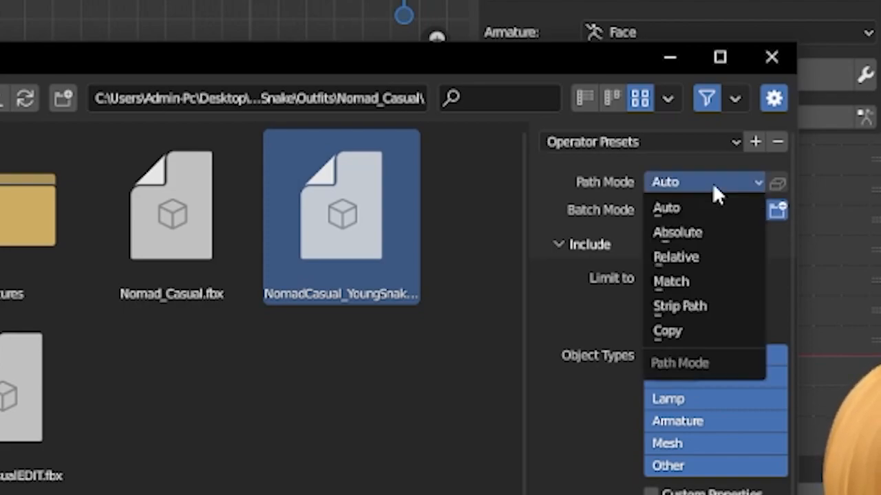
pyautogui.click(680, 329)
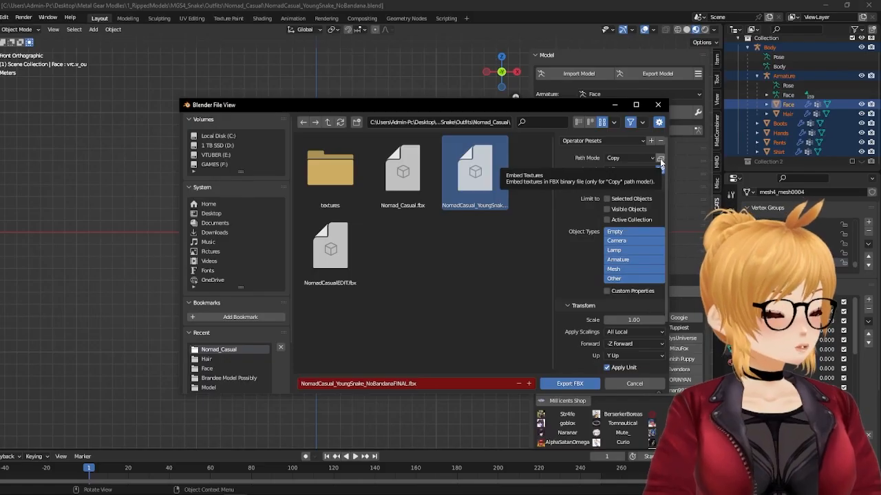
pyautogui.click(660, 159)
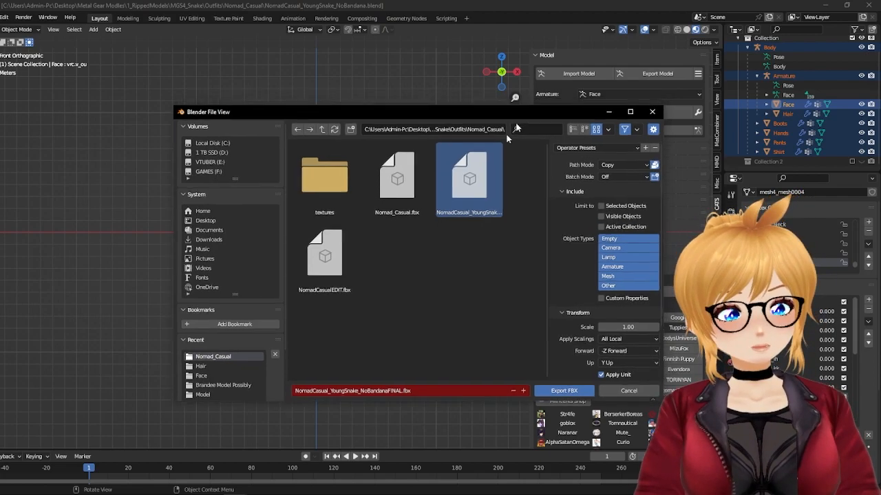
pyautogui.moveTo(529, 104); pyautogui.dragTo(416, 293)
pyautogui.moveTo(361, 296); pyautogui.dragTo(498, 84)
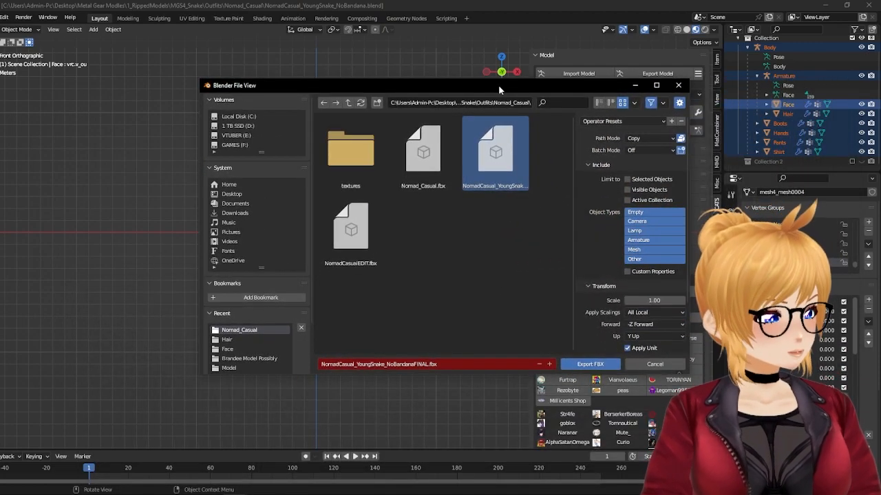
pyautogui.click(588, 365)
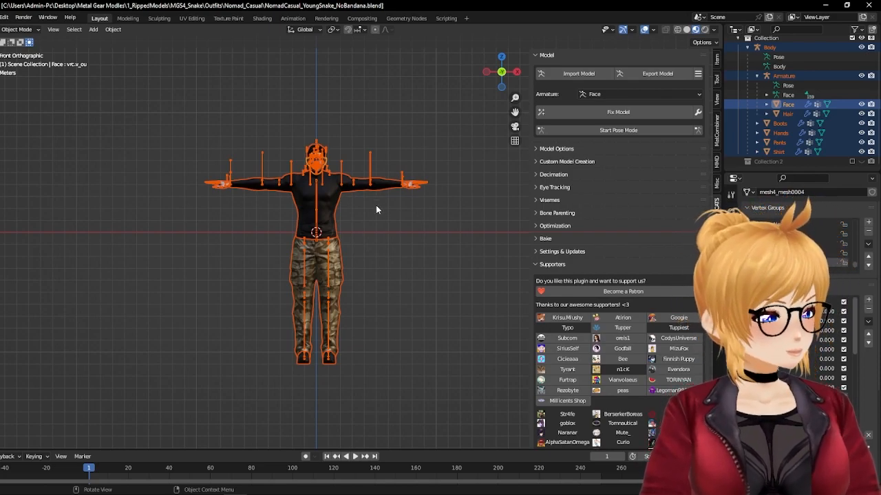
# Step: Switch to Unity Hub and create a 3D project named SnakeTutorial with editor version 2019.4.31f1
pyautogui.hotkey('alt', 'Tab')
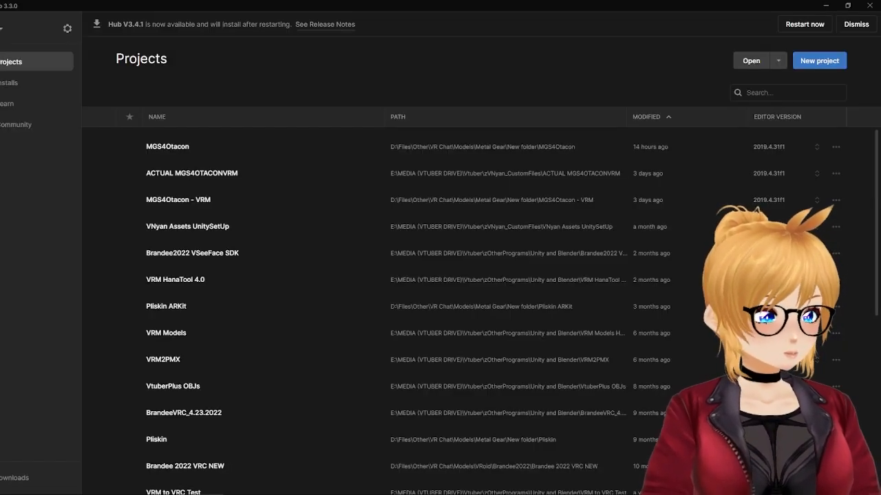
pyautogui.click(820, 61)
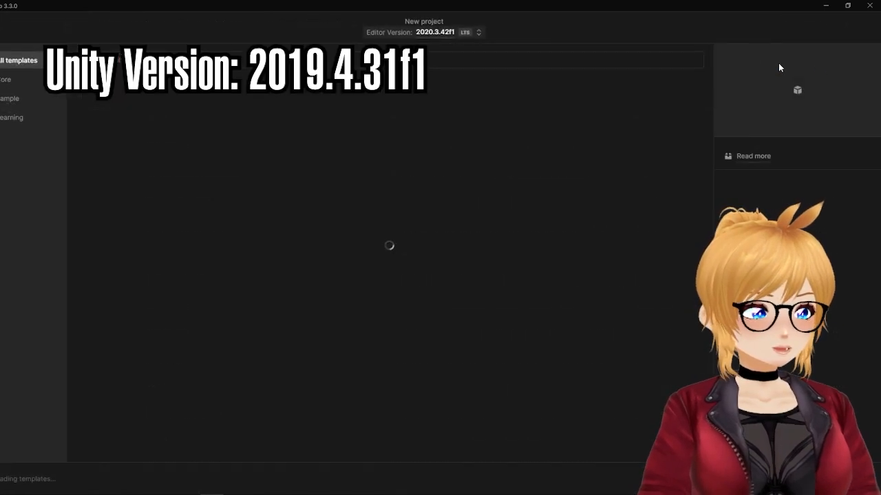
pyautogui.click(417, 32)
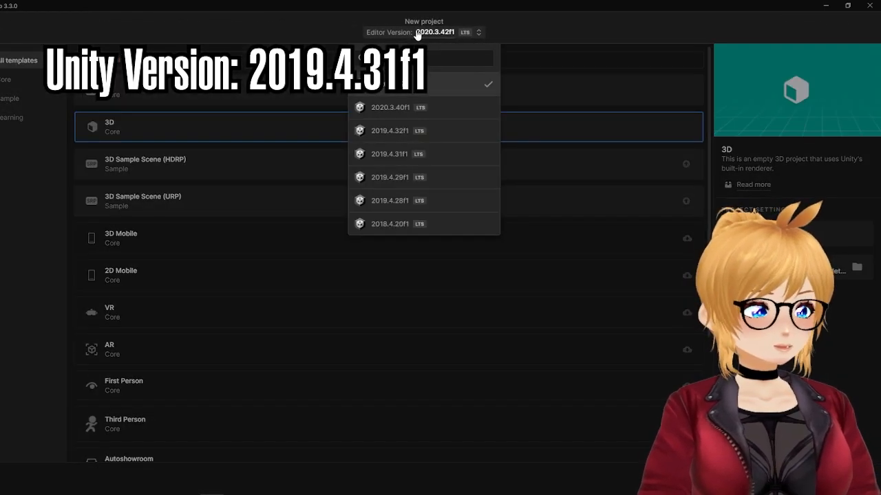
pyautogui.click(404, 154)
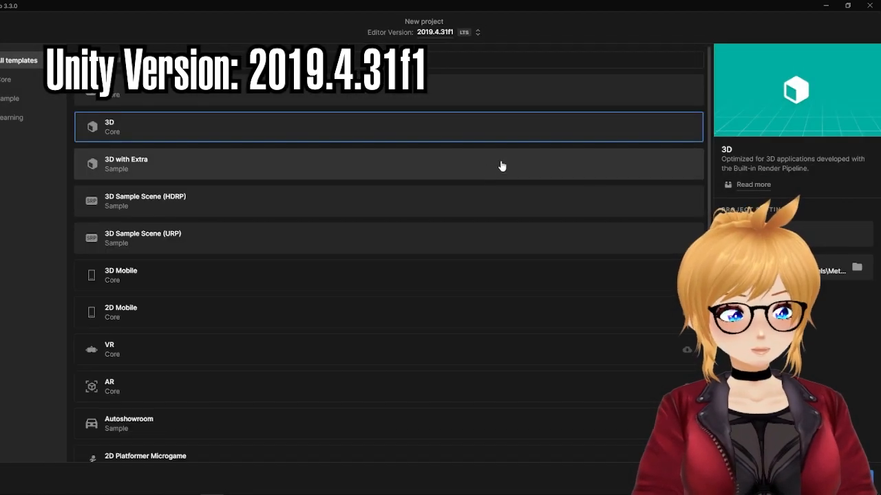
pyautogui.click(826, 234)
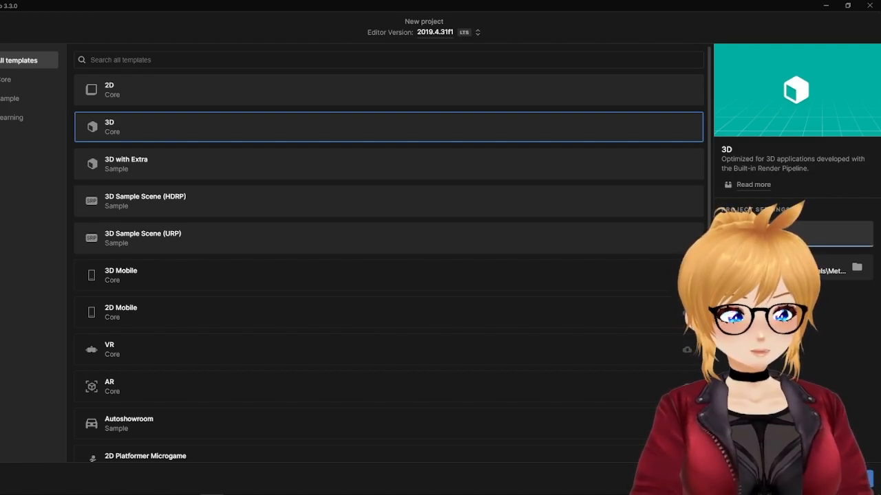
pyautogui.click(856, 266)
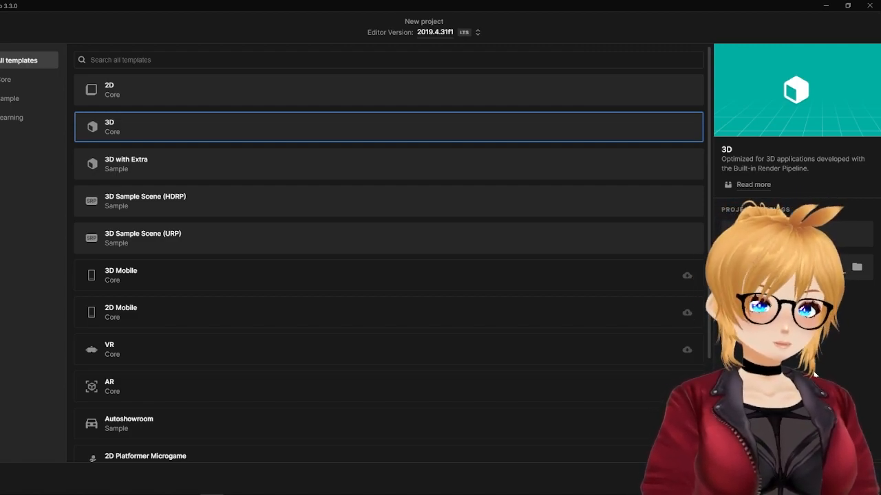
pyautogui.click(839, 478)
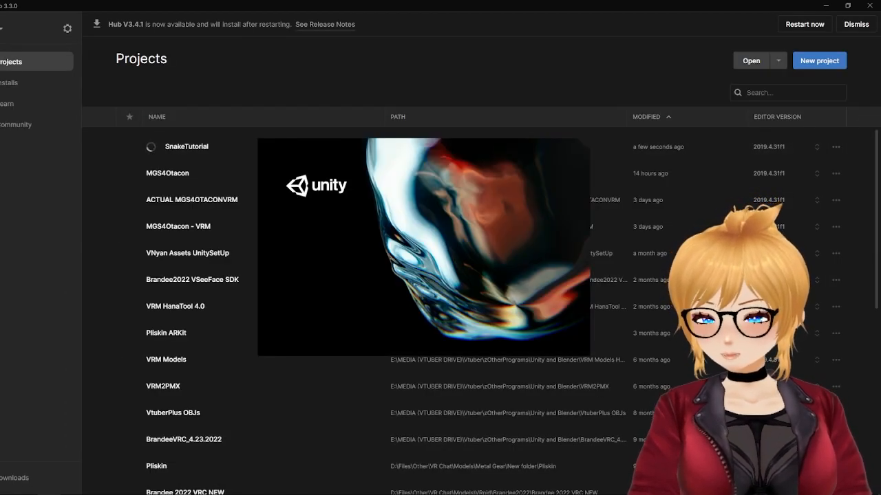
# Step: Import the complete poi_pro_7.3.50_and_8.2.006 package from File Explorer into the new Unity project's Assets
pyautogui.click(49, 494)
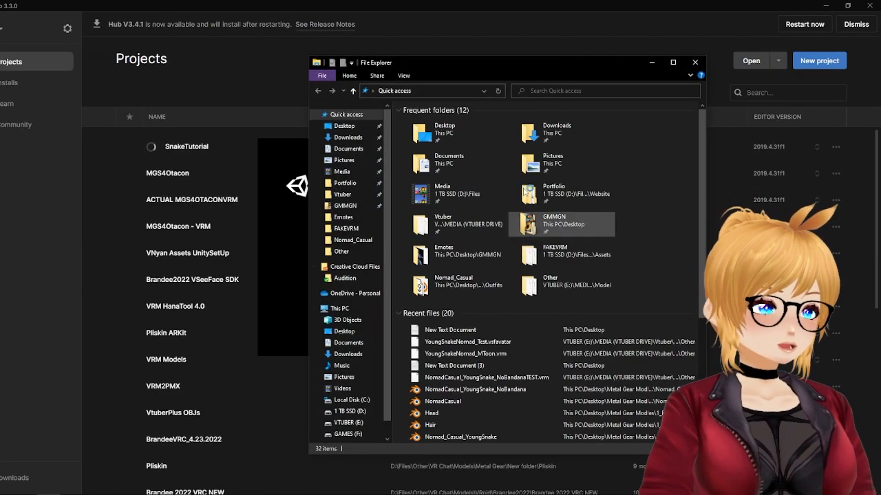
pyautogui.moveTo(448, 69); pyautogui.dragTo(879, 15)
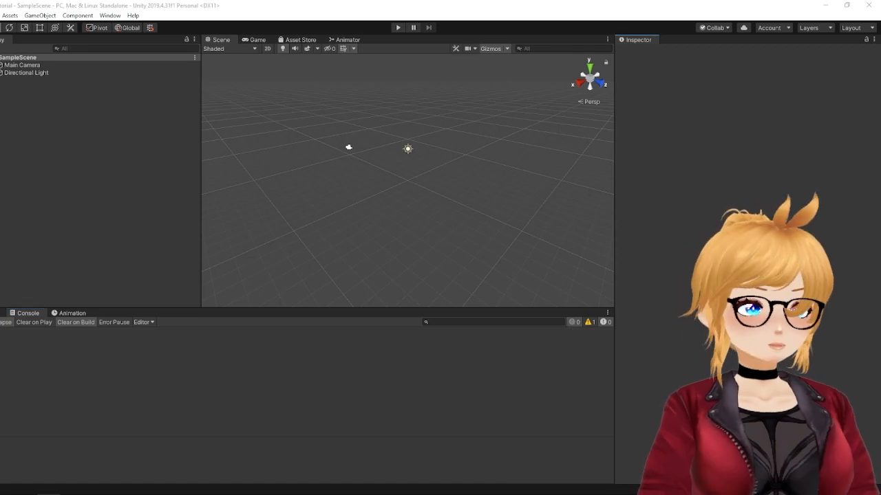
pyautogui.click(1, 313)
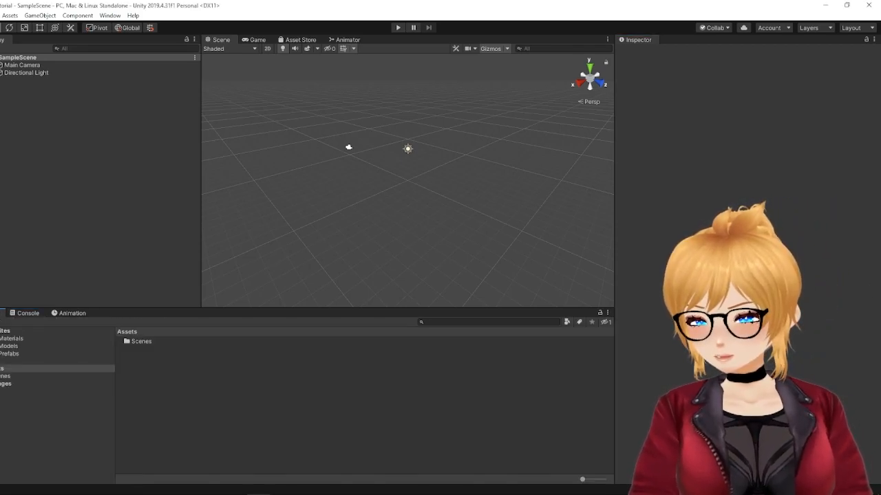
pyautogui.moveTo(2, 379); pyautogui.dragTo(291, 374)
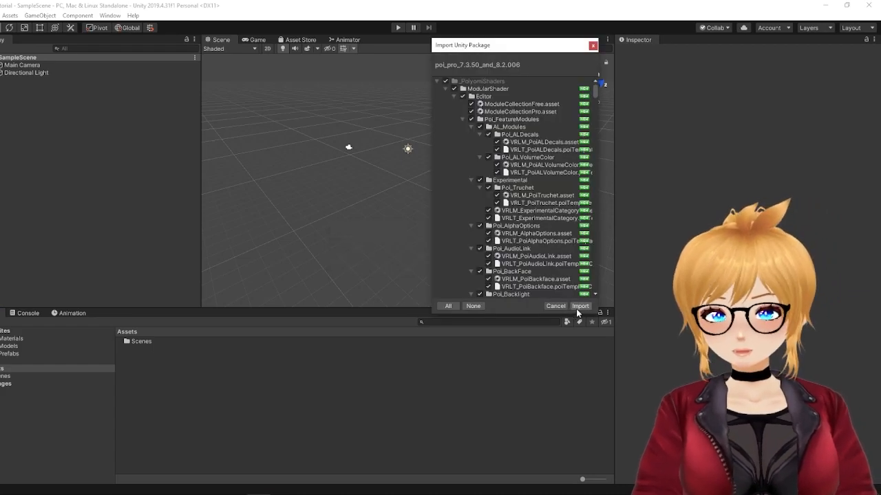
pyautogui.click(580, 306)
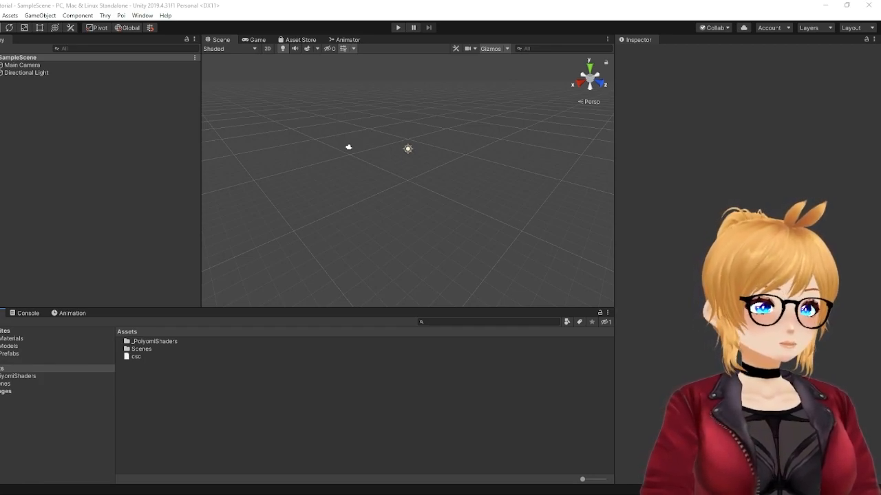
# Step: Import the complete UniVRM-0.99.4_8d33 package and apply its recommended Linear color space
pyautogui.moveTo(398, 461); pyautogui.dragTo(232, 398)
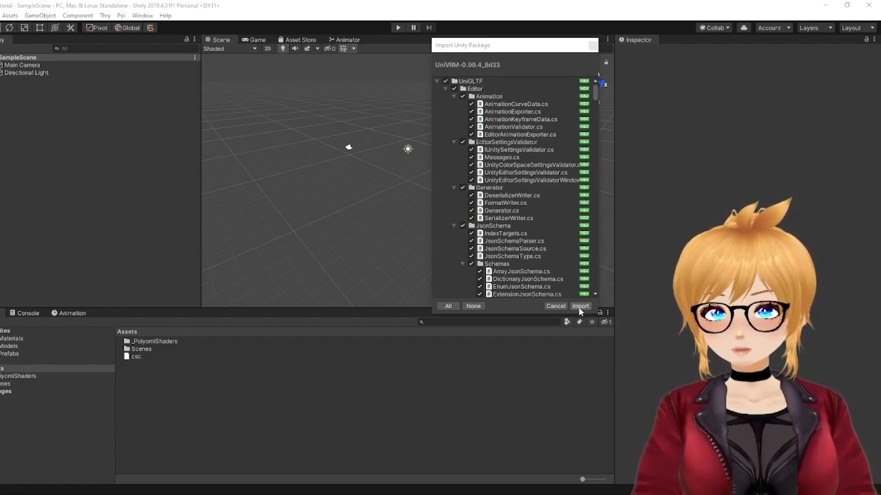
pyautogui.click(580, 306)
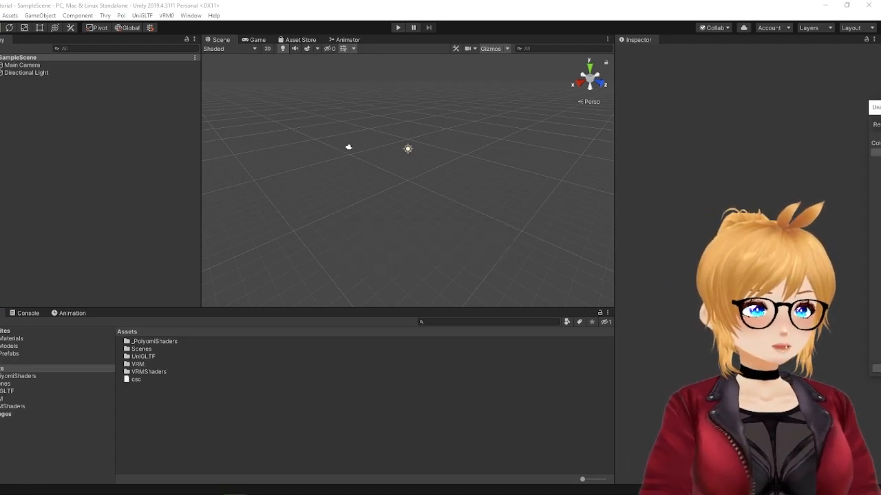
pyautogui.moveTo(879, 109); pyautogui.dragTo(506, 88)
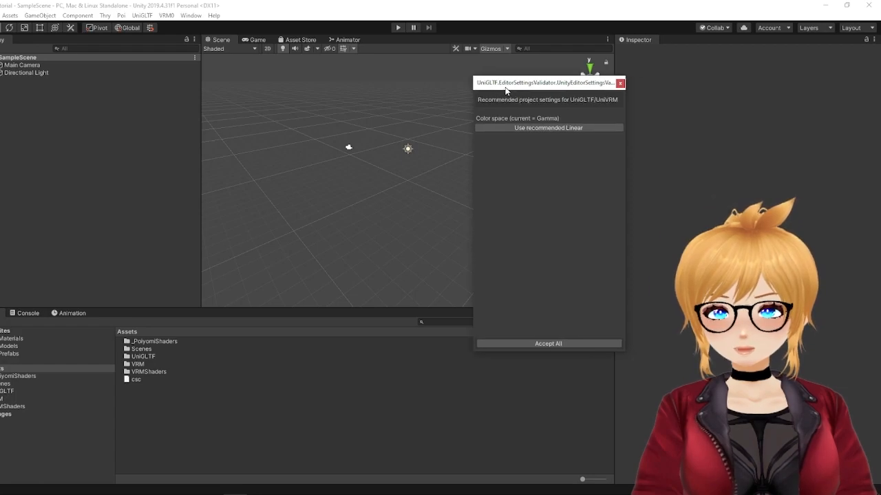
pyautogui.click(541, 130)
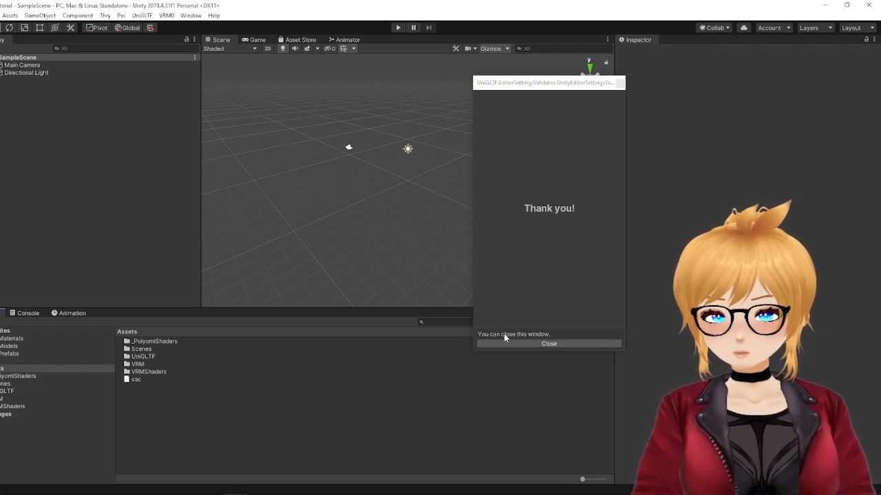
pyautogui.click(505, 344)
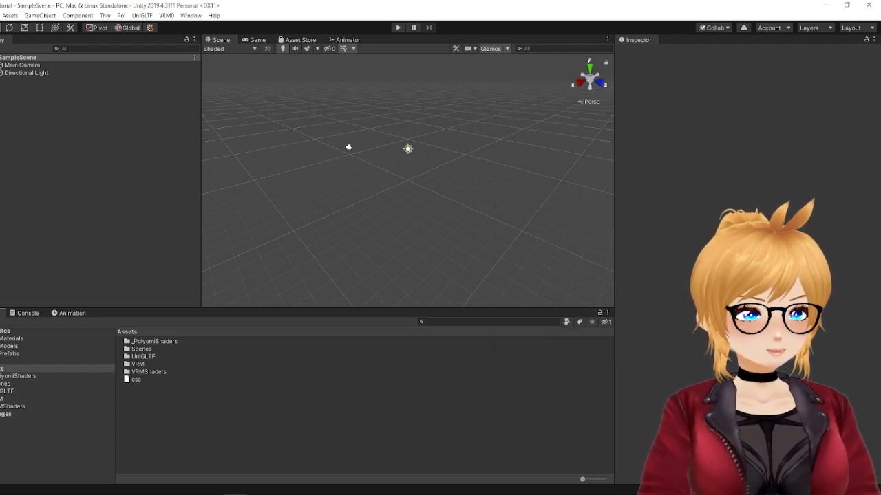
# Step: Import the complete VSF_SDK_v1.13.38a package and add NomadCasual_YoungSnake_NoBandanaFINAL.fbx to the project's Assets
pyautogui.moveTo(498, 336); pyautogui.dragTo(269, 432)
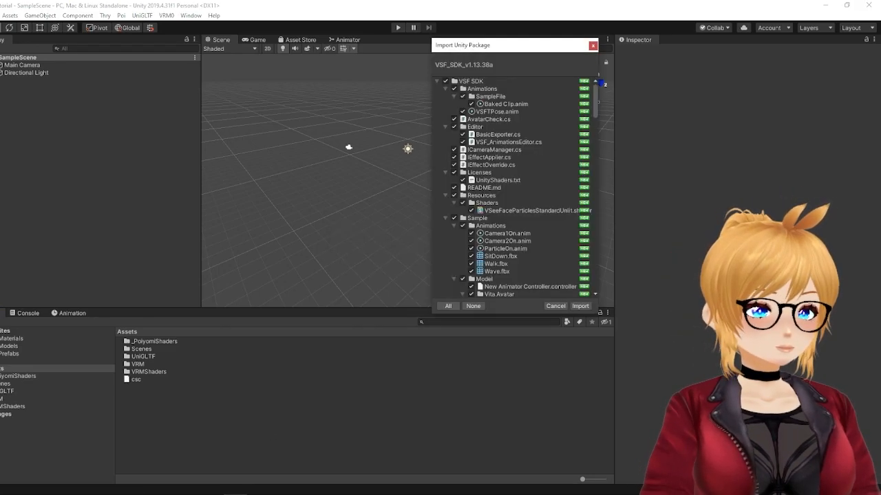
pyautogui.click(580, 307)
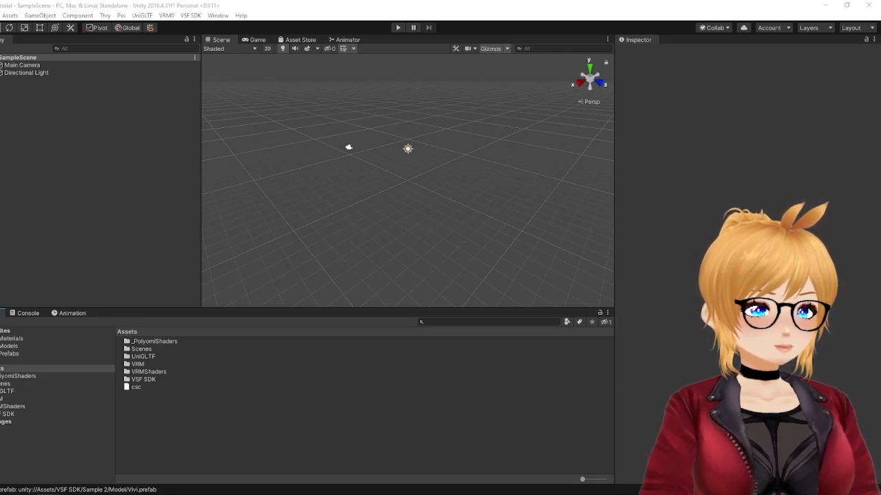
pyautogui.moveTo(880, 330); pyautogui.dragTo(301, 444)
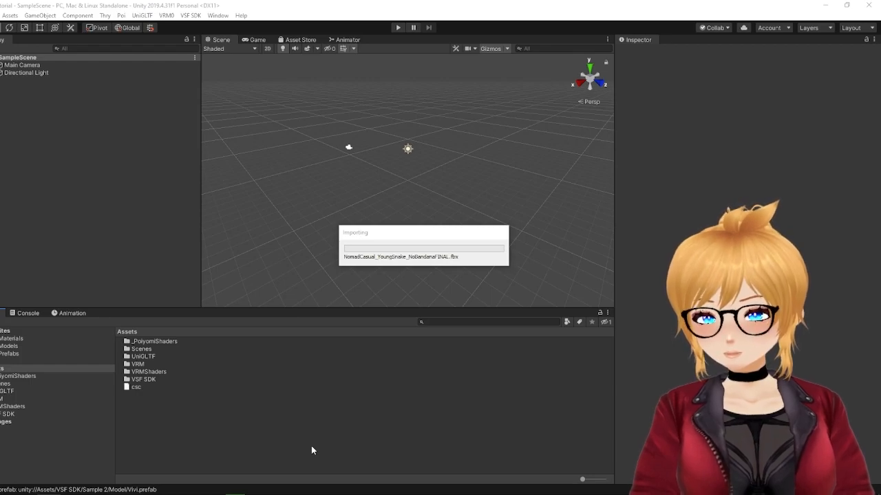
pyautogui.moveTo(582, 479); pyautogui.dragTo(601, 479)
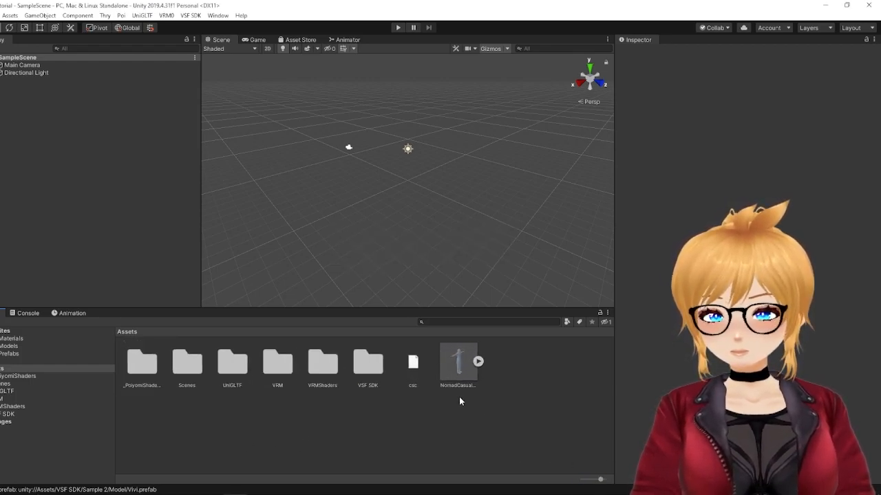
# Step: Create a folder named Textures in the project's Assets
pyautogui.click(456, 366)
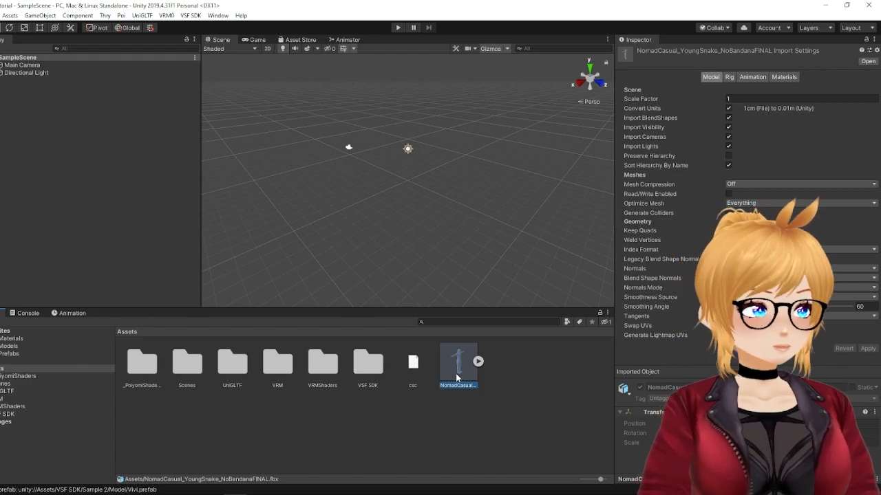
pyautogui.rightClick(417, 446)
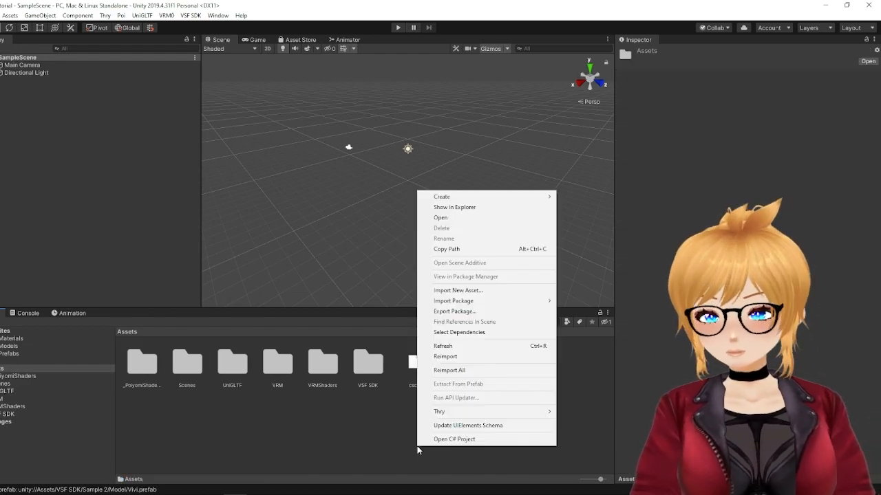
pyautogui.moveTo(495, 197)
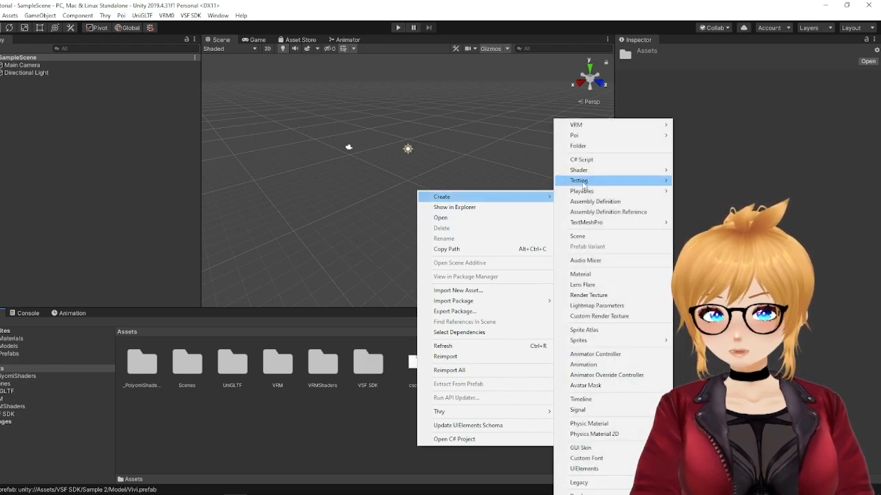
pyautogui.click(578, 147)
pyautogui.write('Textures')
pyautogui.press('Return')
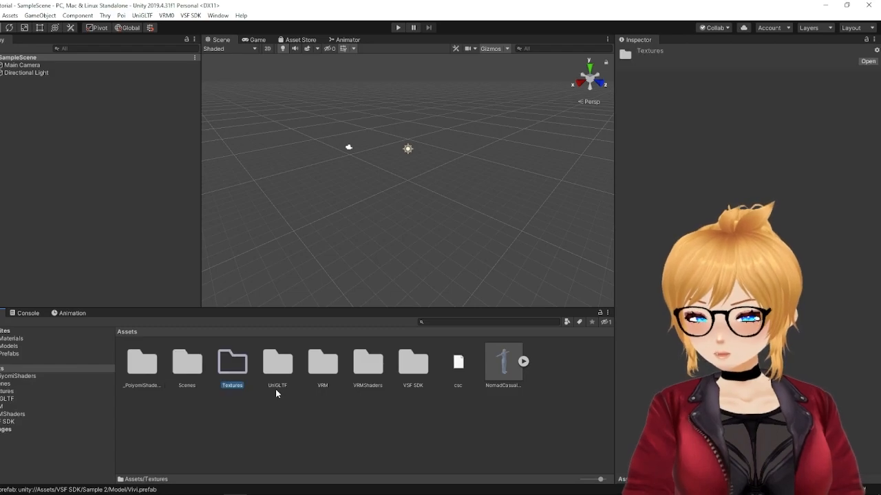
# Step: Create a folder named Materials in the project's Assets
pyautogui.rightClick(303, 432)
pyautogui.moveTo(371, 182)
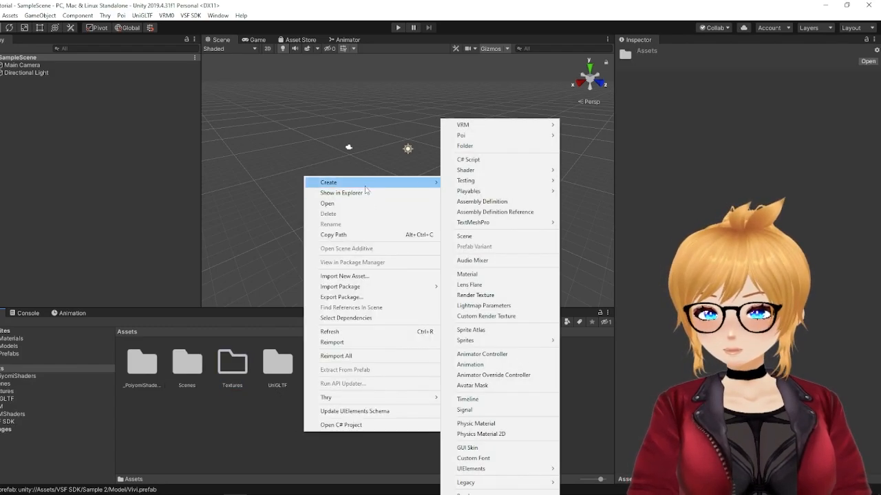
pyautogui.click(475, 147)
pyautogui.write('Materials')
pyautogui.press('Return')
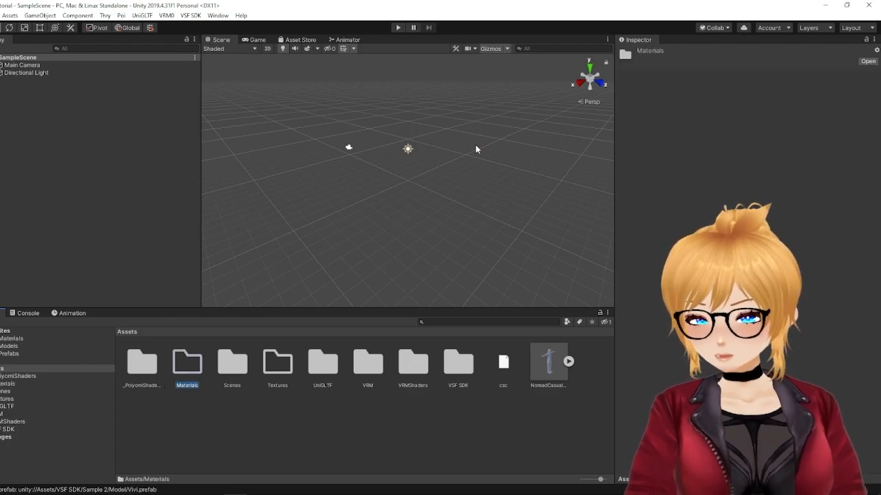
# Step: Extract the NomadCasual_YoungSnake_NoBandanaFINAL model's textures into Assets/Textures and fix the normal map import settings
pyautogui.click(549, 359)
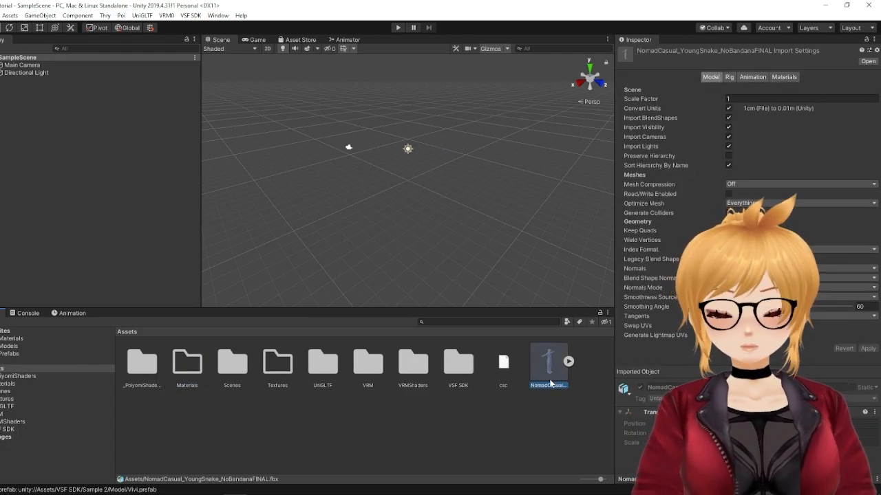
pyautogui.click(786, 76)
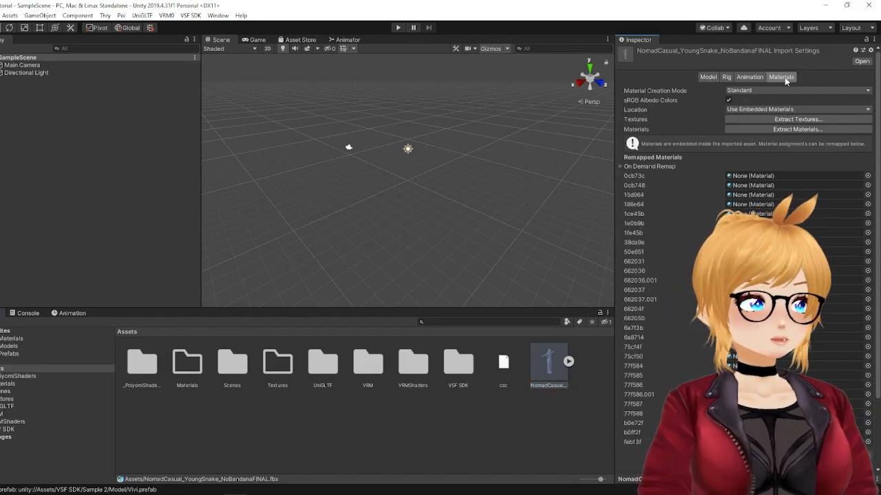
pyautogui.click(756, 118)
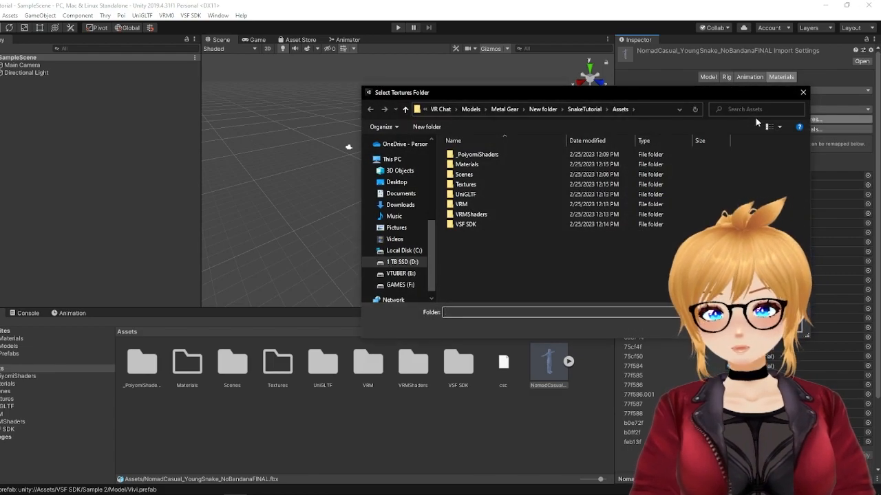
pyautogui.click(478, 184)
pyautogui.click(726, 328)
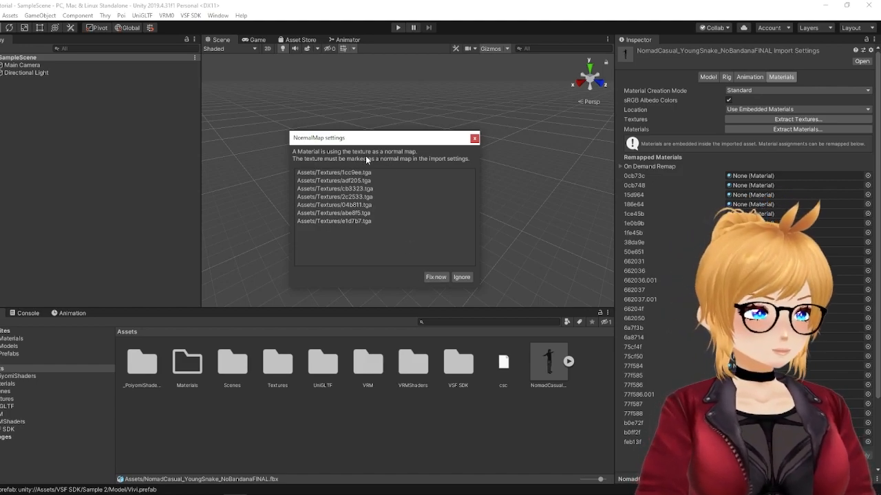
pyautogui.click(436, 277)
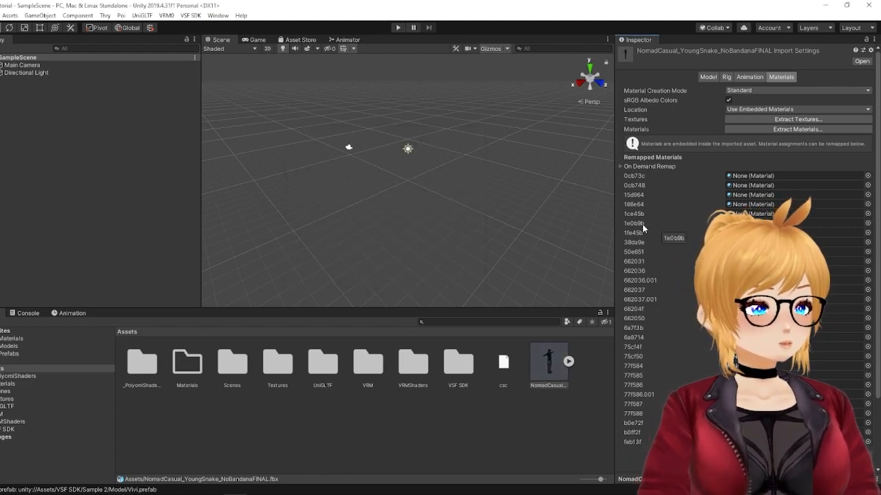
# Step: Extract the Snake model's embedded materials into the Assets/Materials folder
pyautogui.click(761, 128)
pyautogui.doubleClick(481, 166)
pyautogui.click(729, 327)
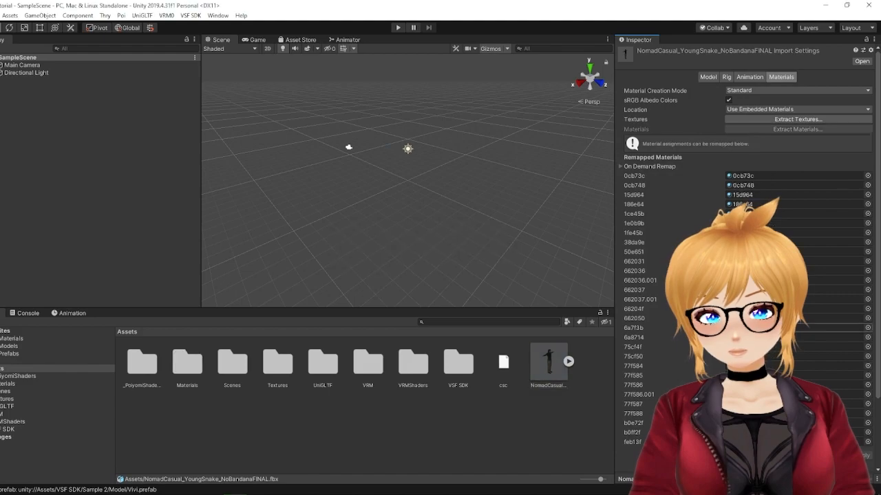
# Step: Set the Snake model's rig Animation Type to Humanoid, apply it, and open the avatar configuration
pyautogui.click(550, 372)
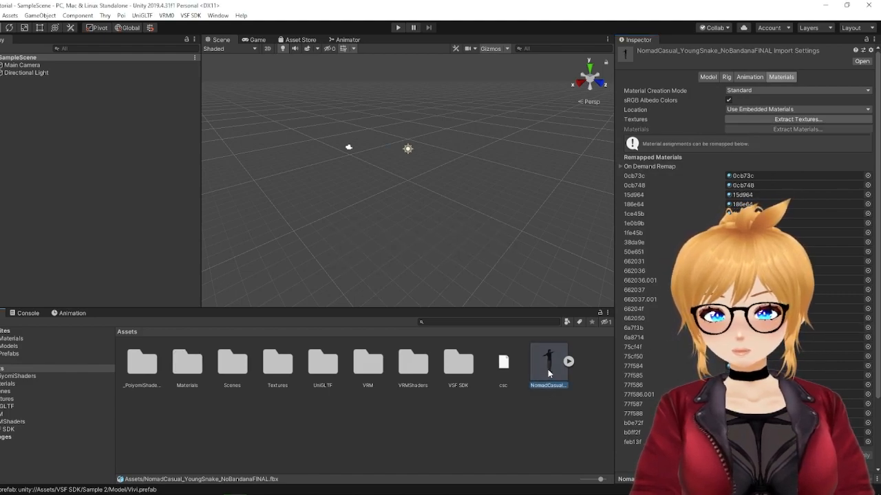
pyautogui.click(727, 80)
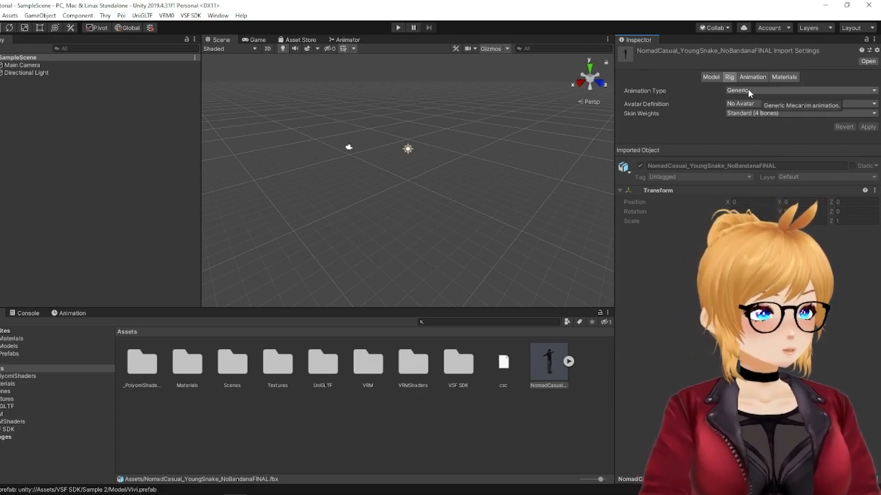
pyautogui.click(748, 88)
pyautogui.click(743, 130)
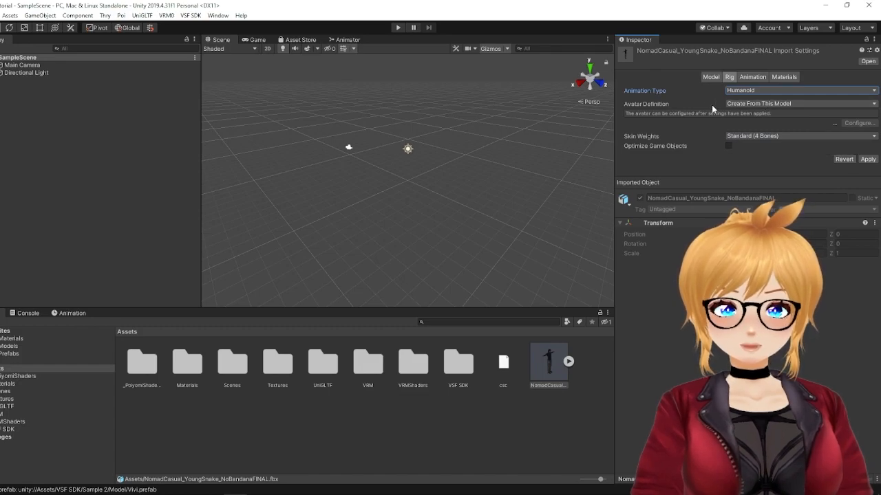
pyautogui.click(868, 160)
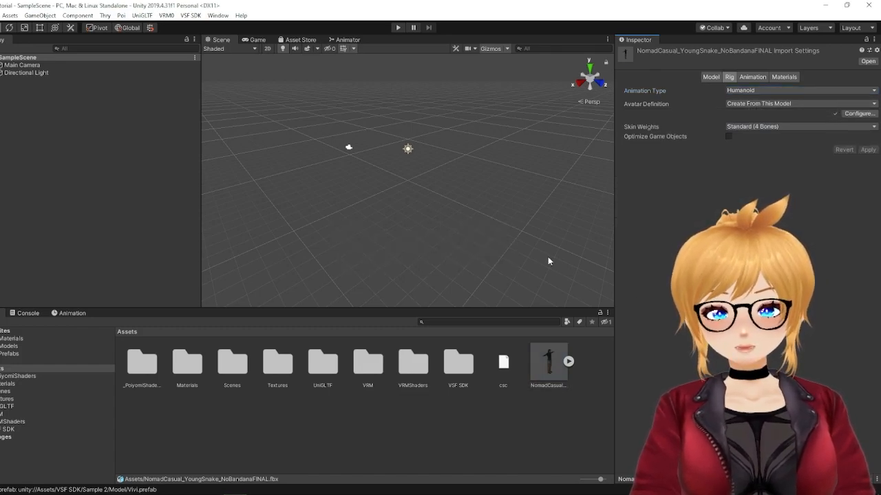
pyautogui.click(858, 114)
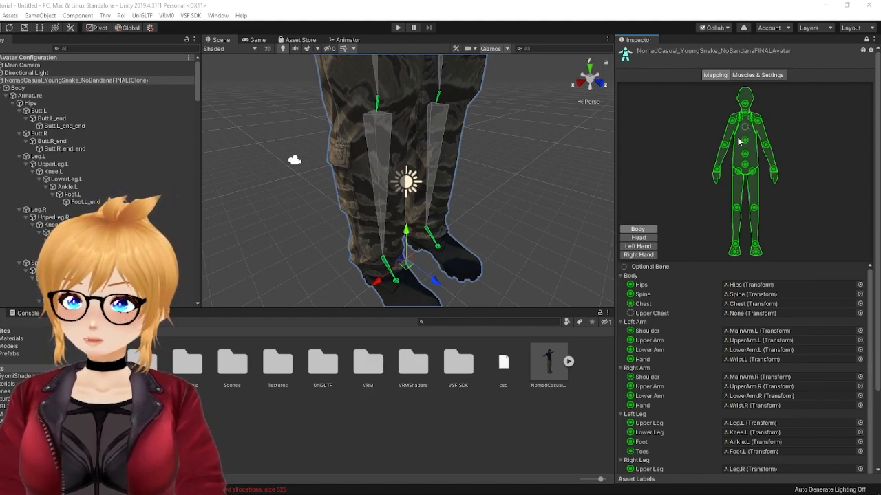
# Step: Examine the avatar's mapped hips, spine, shoulder and right arm bones against the armature in the scene
pyautogui.click(727, 285)
pyautogui.click(749, 294)
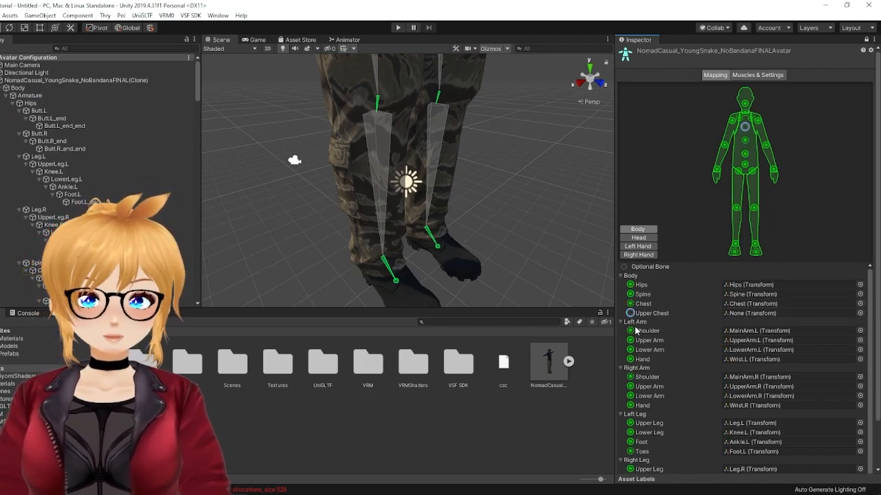
pyautogui.moveTo(439, 210); pyautogui.dragTo(452, 233, button='middle')
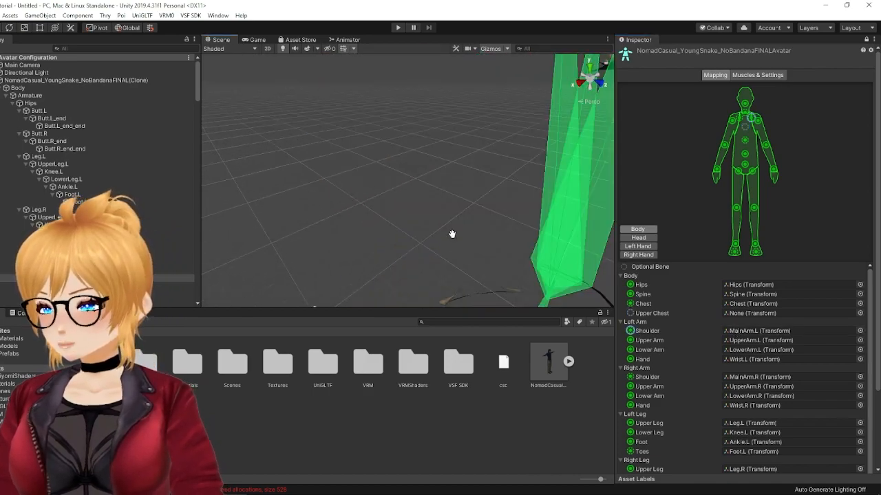
pyautogui.scroll(-3, 440, 206)
pyautogui.moveTo(438, 195); pyautogui.dragTo(401, 150, button='right')
pyautogui.scroll(-1, 401, 156)
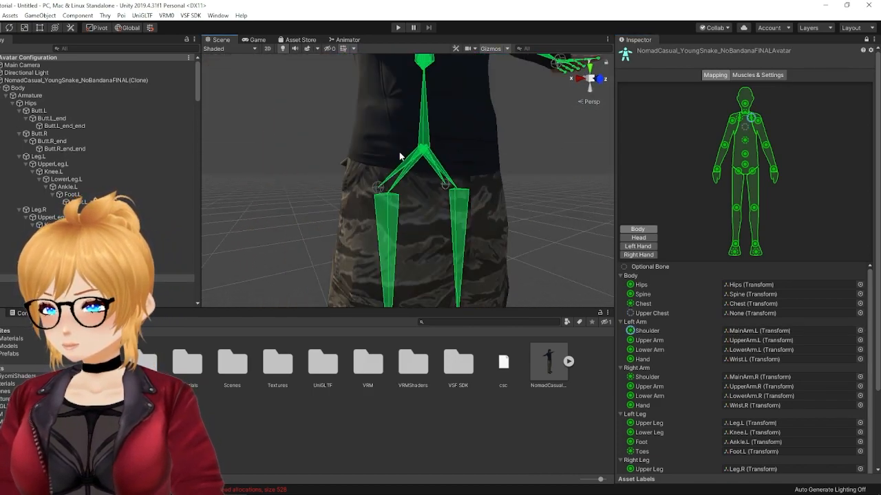
pyautogui.scroll(-1, 401, 156)
pyautogui.moveTo(409, 148); pyautogui.dragTo(399, 172, button='middle')
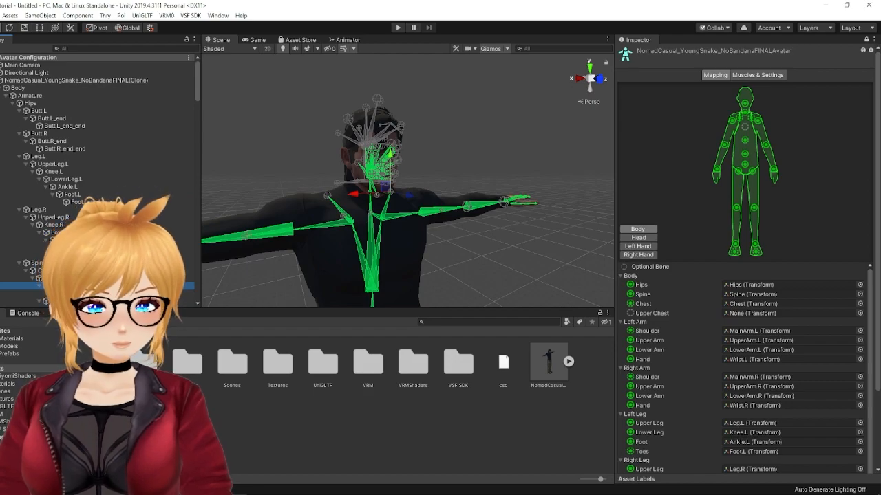
pyautogui.scroll(-1, 766, 373)
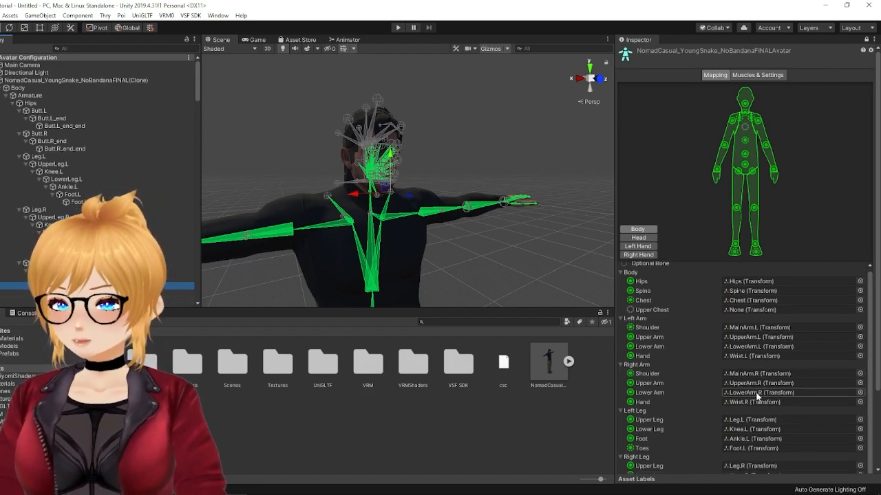
pyautogui.click(751, 383)
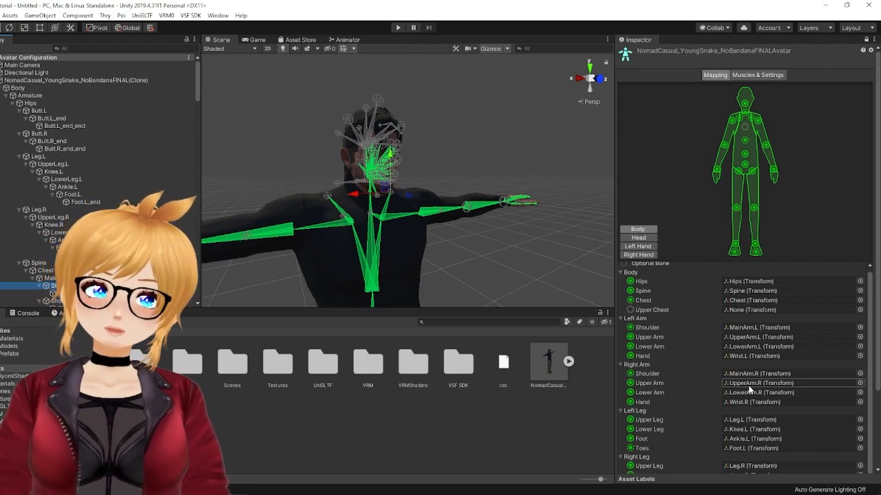
pyautogui.click(749, 393)
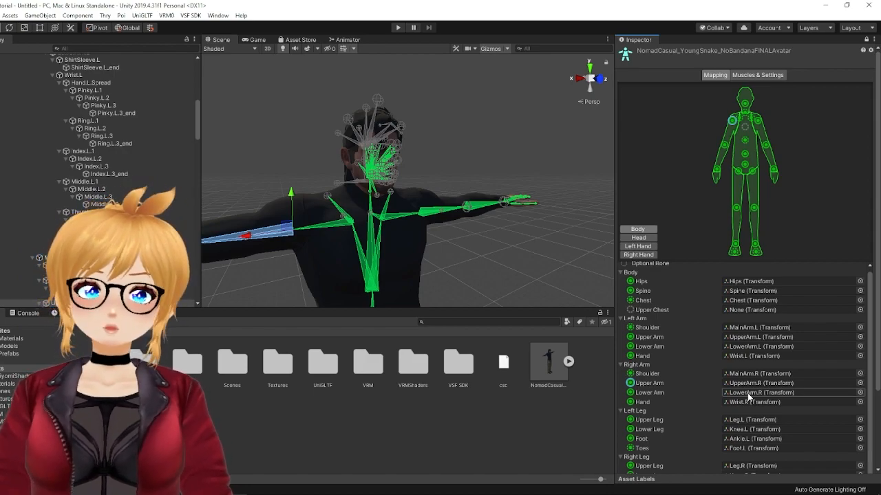
pyautogui.click(744, 392)
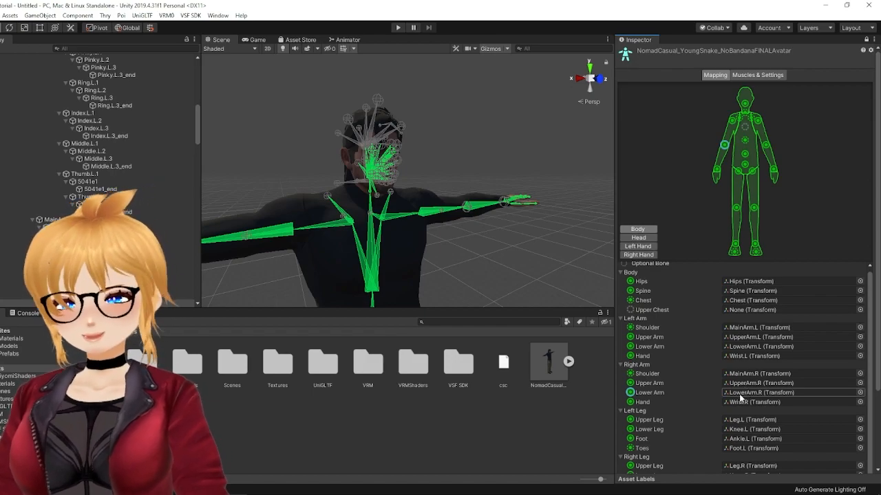
pyautogui.click(747, 402)
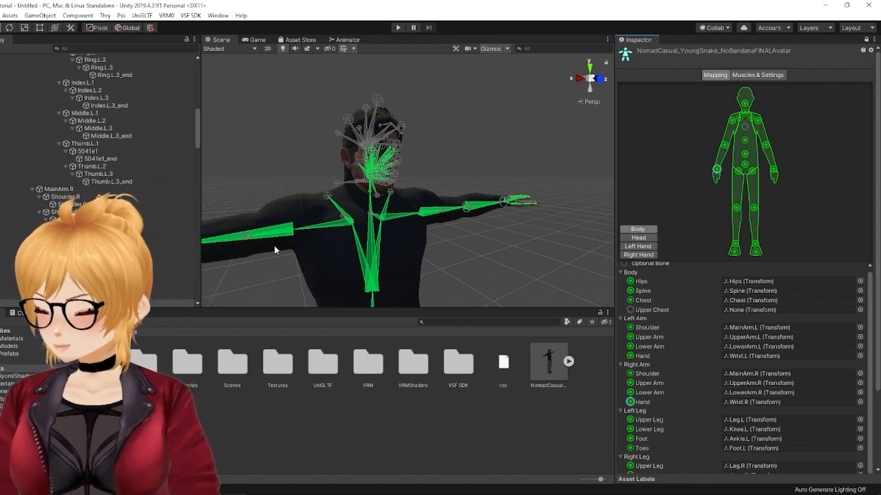
pyautogui.moveTo(520, 248); pyautogui.dragTo(465, 256, button='right')
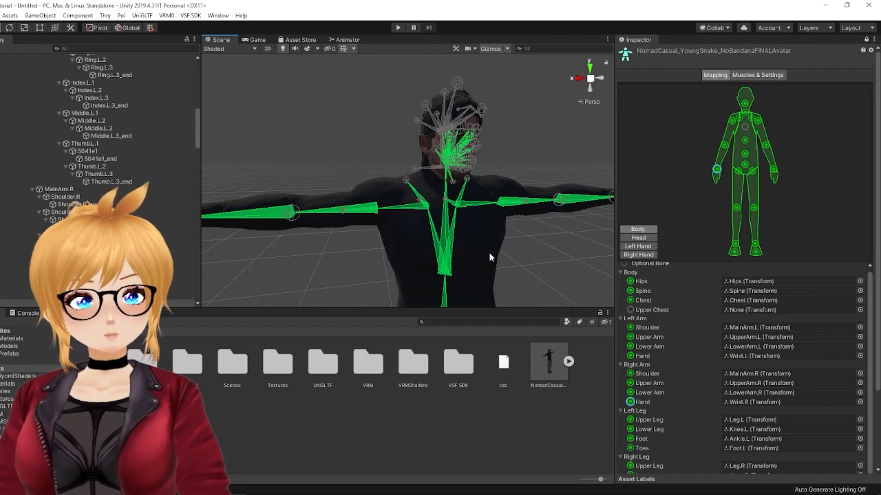
# Step: Remap the avatar's left and right Lower Leg slots to the LowerLeg.L and LowerLeg.R bones
pyautogui.click(744, 419)
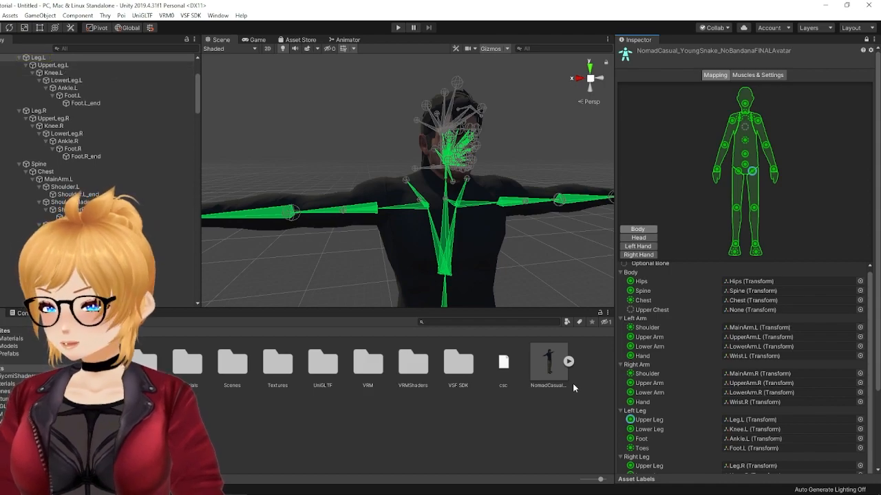
pyautogui.click(745, 430)
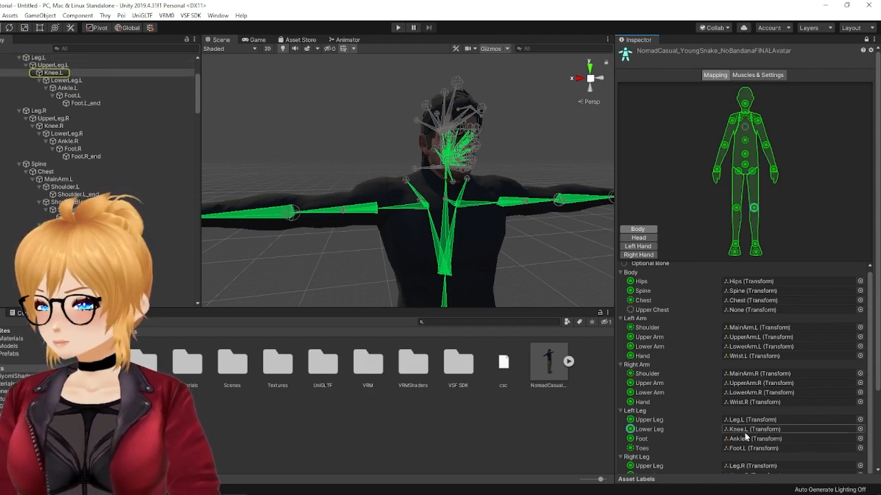
pyautogui.moveTo(631, 360); pyautogui.dragTo(735, 430)
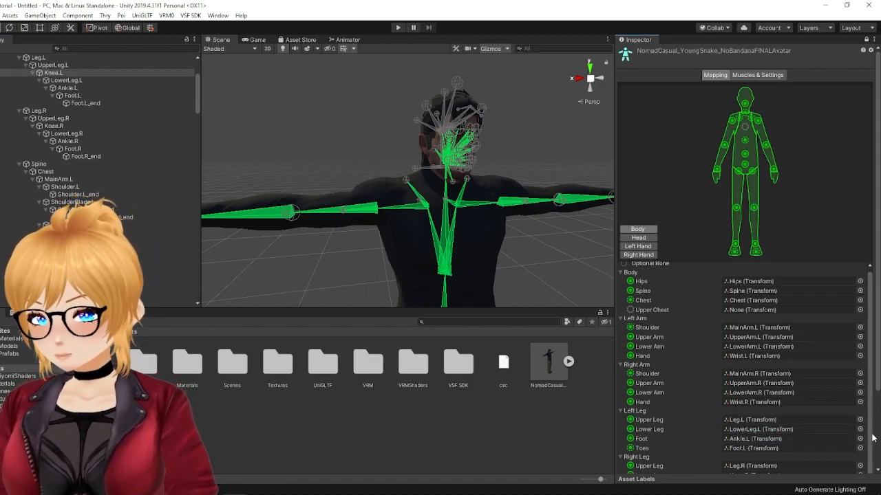
pyautogui.scroll(-3, 875, 359)
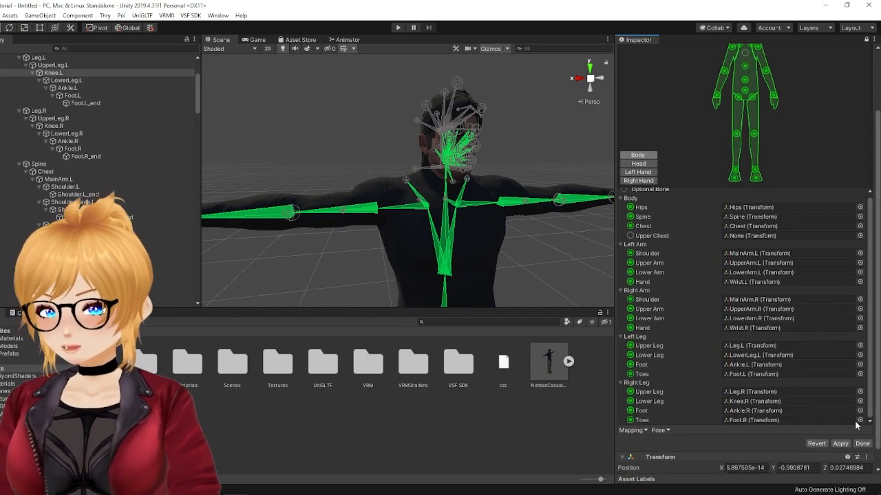
pyautogui.click(737, 400)
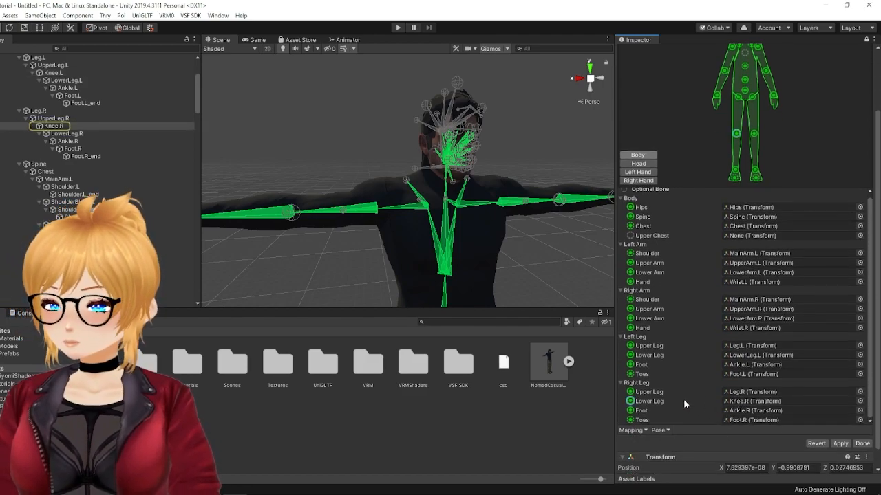
pyautogui.moveTo(61, 136); pyautogui.dragTo(740, 406)
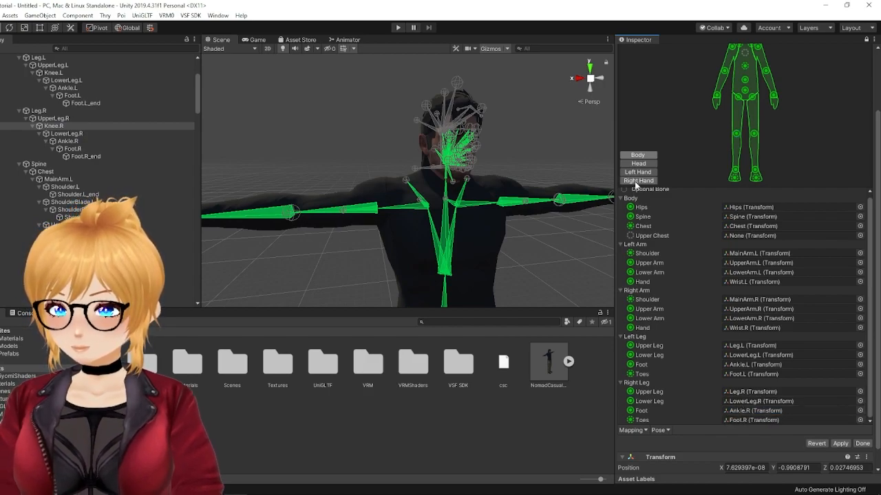
# Step: Examine the avatar's mapped chest, left arm, right arm and left leg bones against the armature in the scene
pyautogui.click(742, 226)
pyautogui.click(749, 253)
pyautogui.click(749, 263)
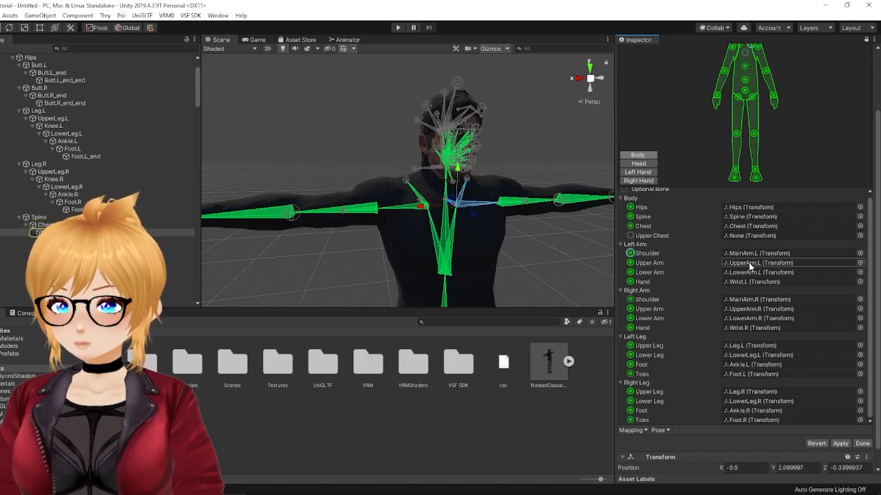
pyautogui.click(750, 273)
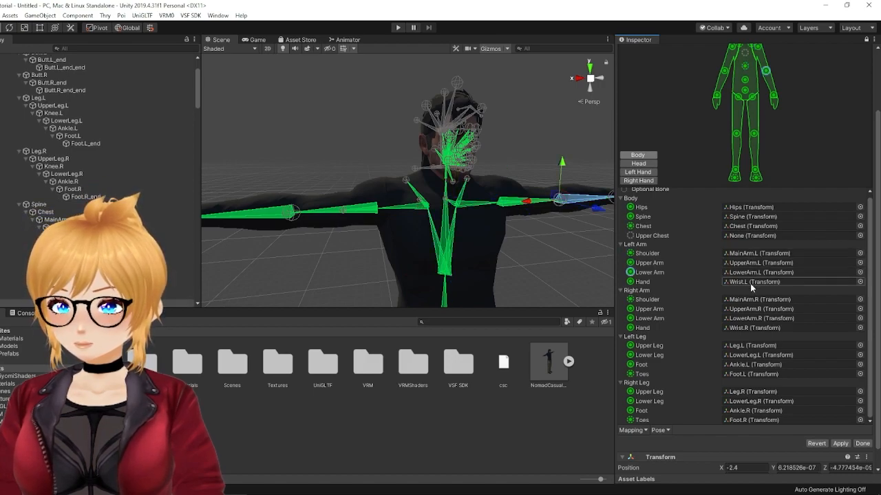
pyautogui.click(750, 282)
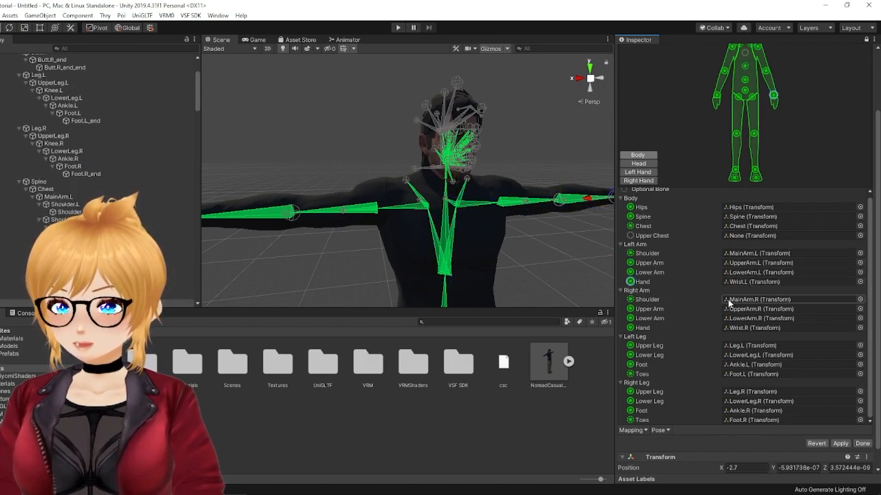
pyautogui.click(741, 301)
pyautogui.click(748, 311)
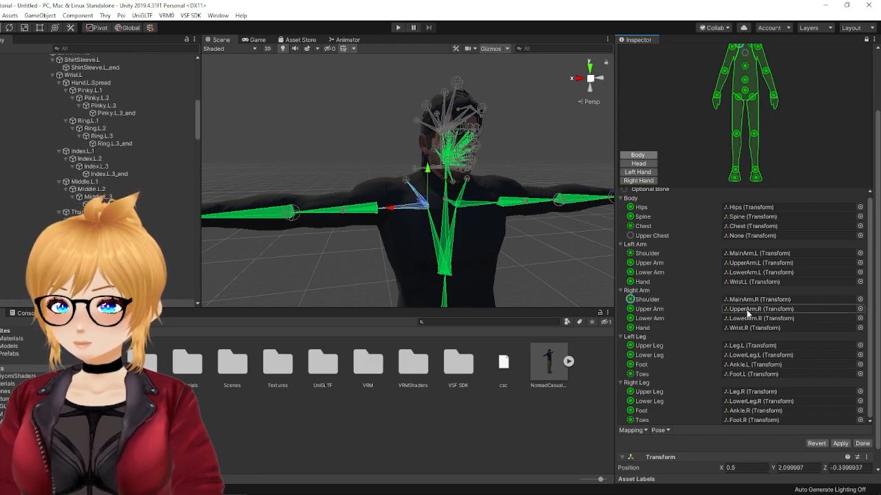
pyautogui.click(739, 320)
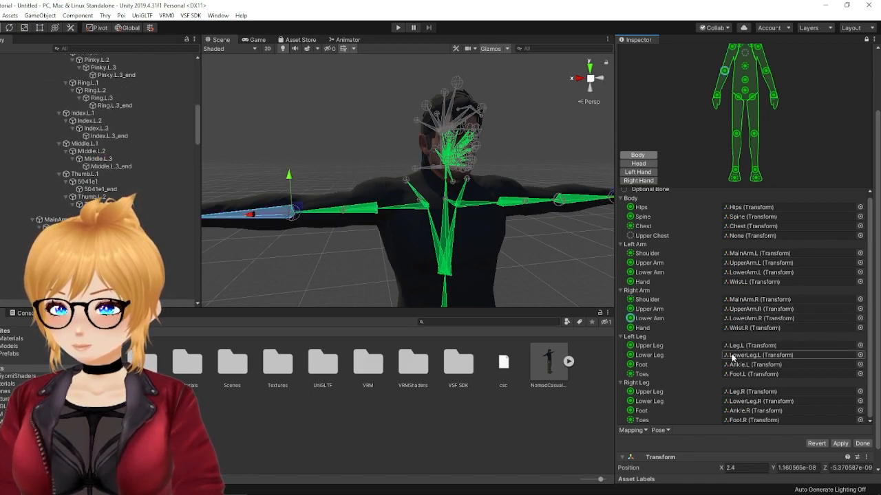
pyautogui.click(732, 356)
pyautogui.click(736, 365)
pyautogui.click(739, 374)
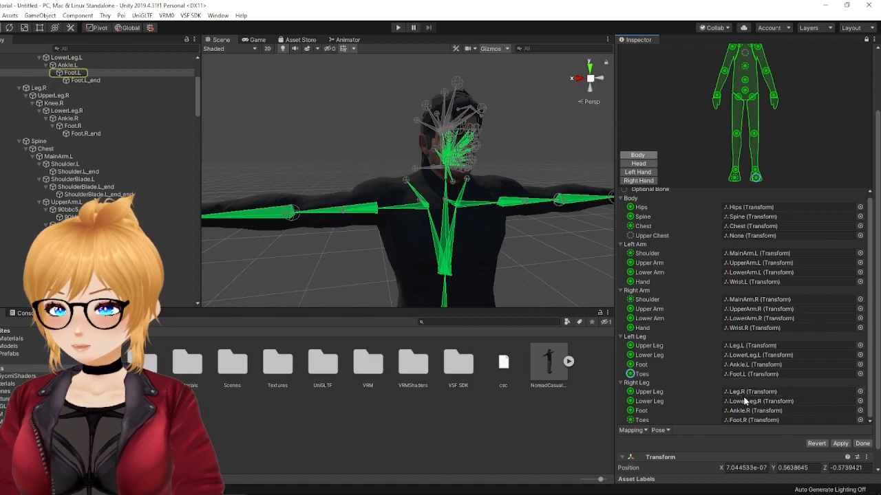
# Step: Check the avatar's head bone mappings, clear the Jaw slot to None, and apply the changed import settings
pyautogui.click(643, 166)
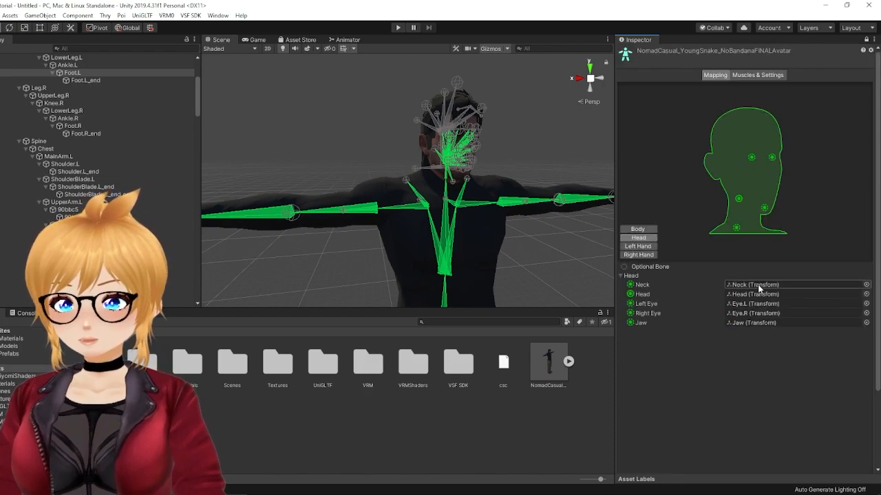
pyautogui.click(758, 285)
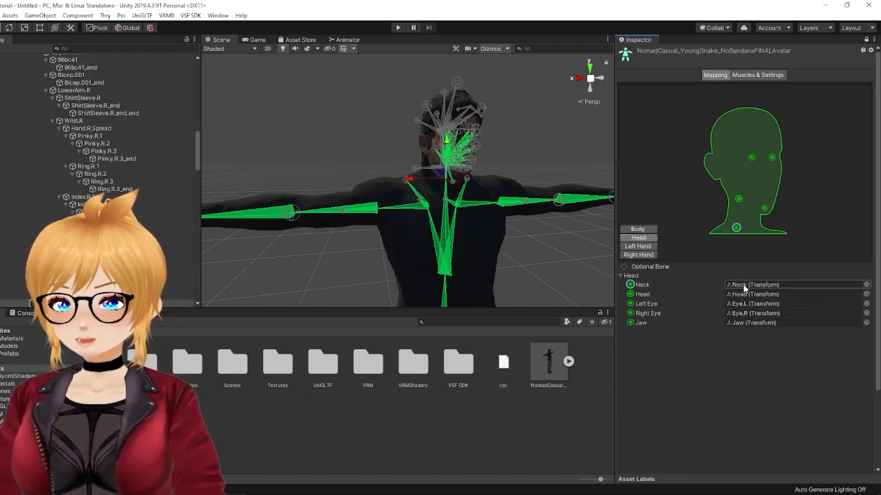
pyautogui.click(741, 292)
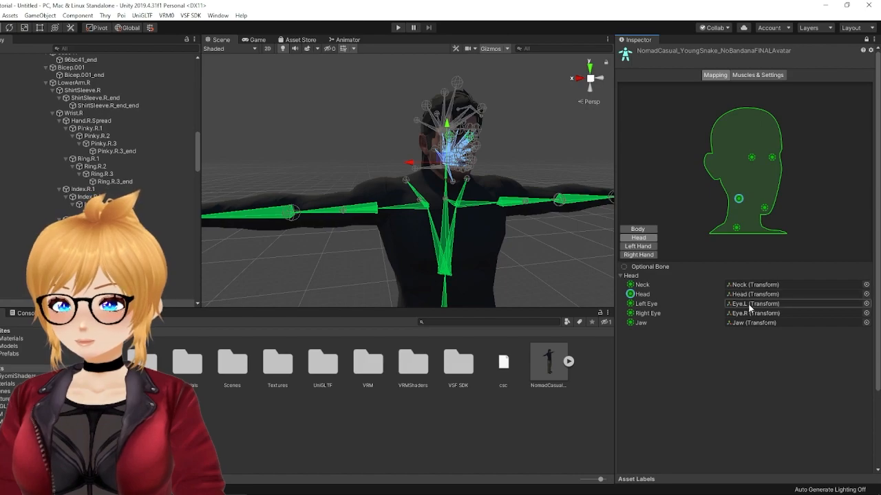
pyautogui.click(746, 303)
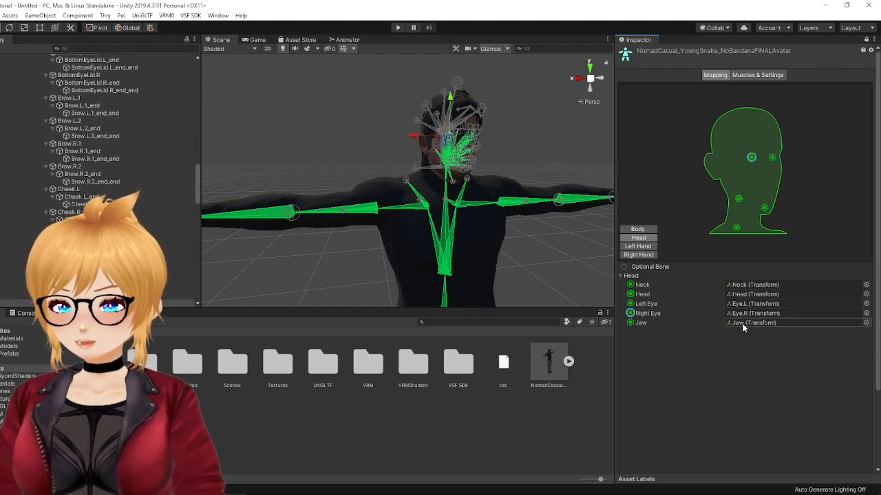
pyautogui.click(741, 328)
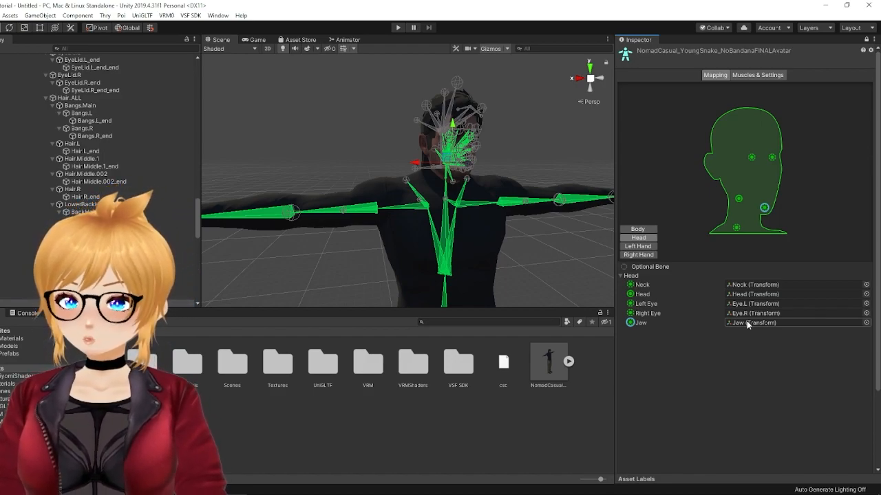
pyautogui.press('Delete')
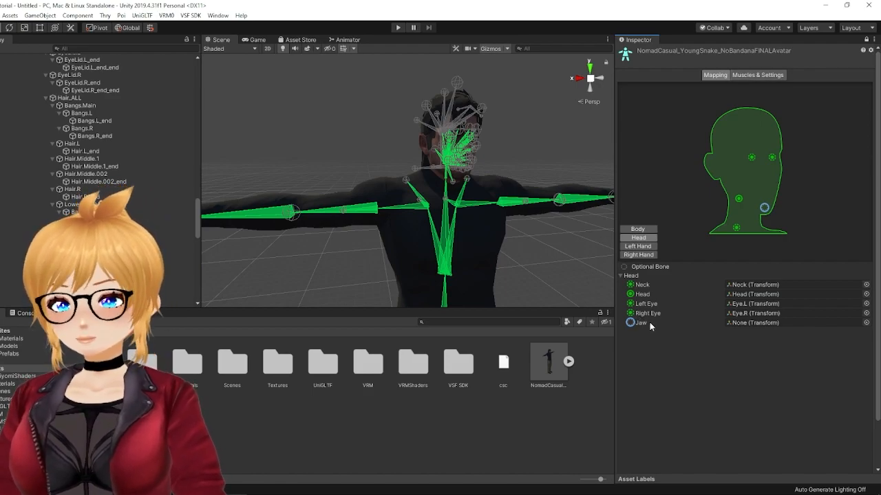
pyautogui.click(759, 75)
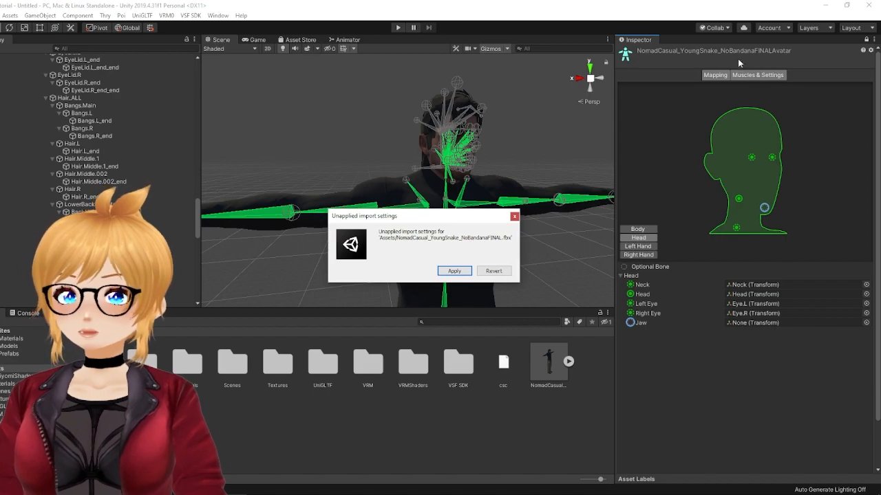
pyautogui.click(456, 271)
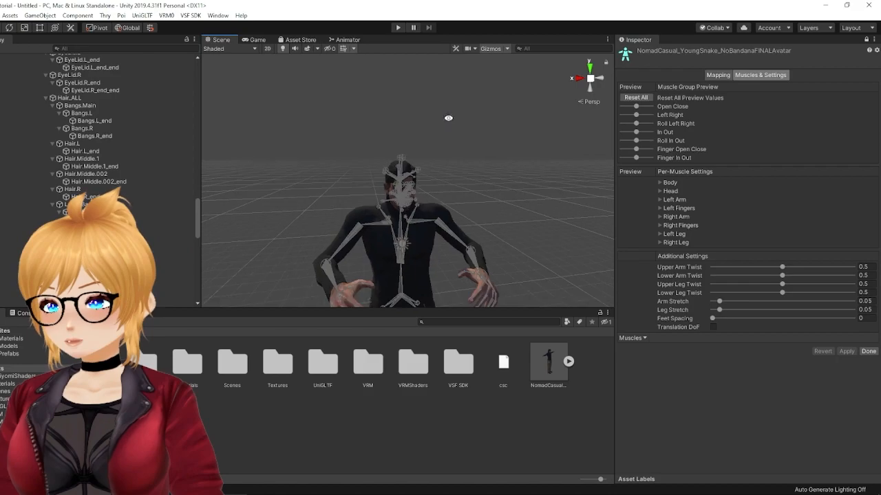
# Step: Test the avatar's poses with the muscle group previews, resetting them between tests, and finish the avatar configuration
pyautogui.moveTo(465, 173); pyautogui.dragTo(460, 171, button='middle')
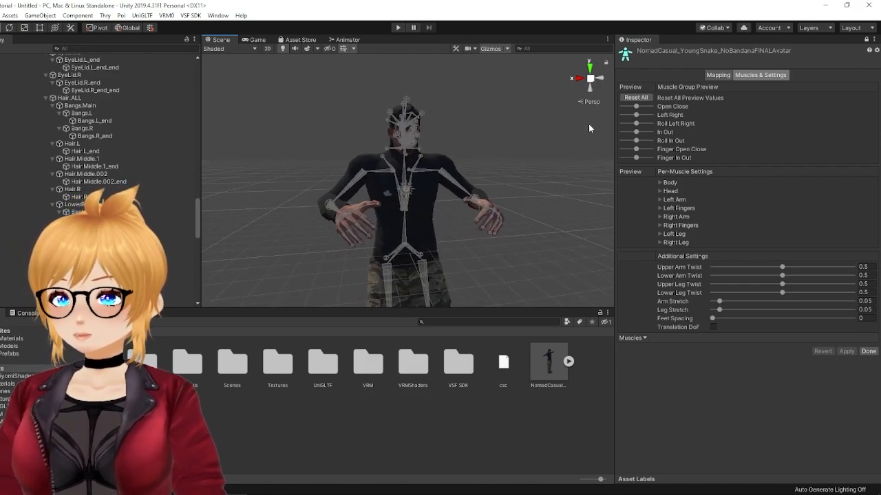
pyautogui.moveTo(636, 108); pyautogui.dragTo(639, 158)
pyautogui.keyDown('alt'); pyautogui.moveTo(482, 225); pyautogui.dragTo(474, 222, button='right'); pyautogui.keyUp('alt')
pyautogui.moveTo(474, 222); pyautogui.dragTo(496, 198, button='middle')
pyautogui.click(640, 98)
pyautogui.moveTo(635, 106); pyautogui.dragTo(621, 141)
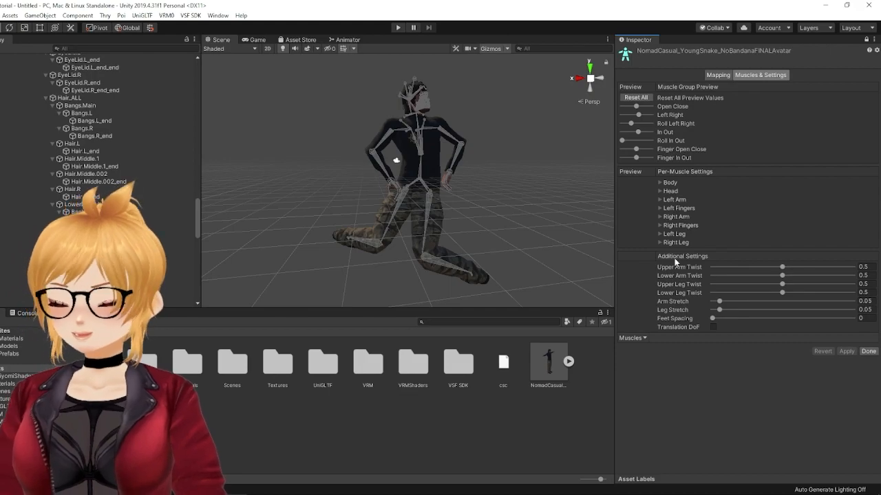
pyautogui.click(870, 353)
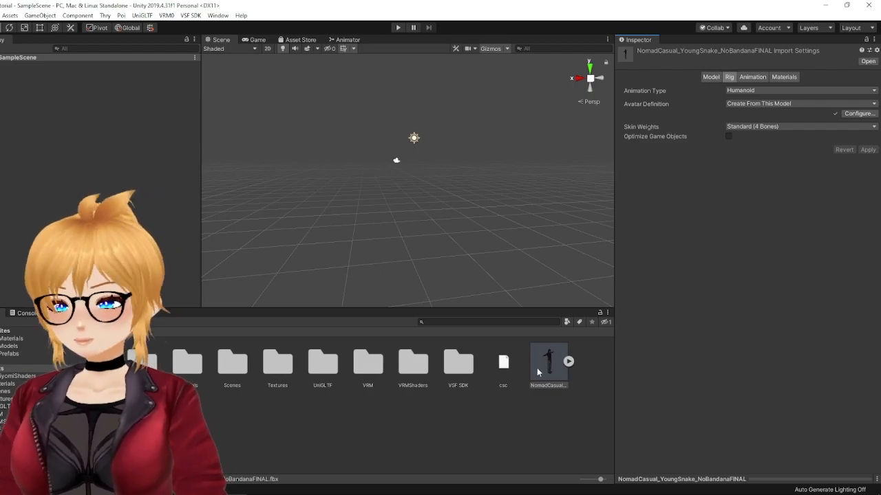
# Step: Change the shader of all materials in the Assets/Materials folder to VRM/MToon
pyautogui.doubleClick(194, 362)
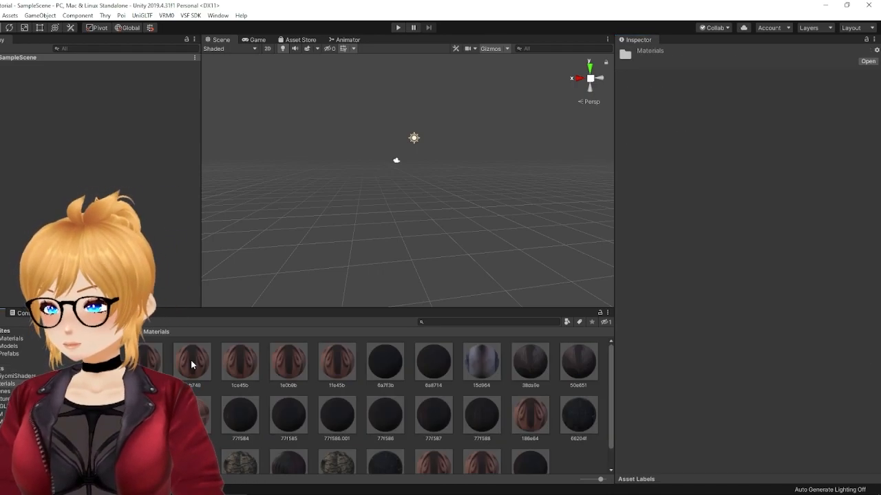
pyautogui.click(142, 364)
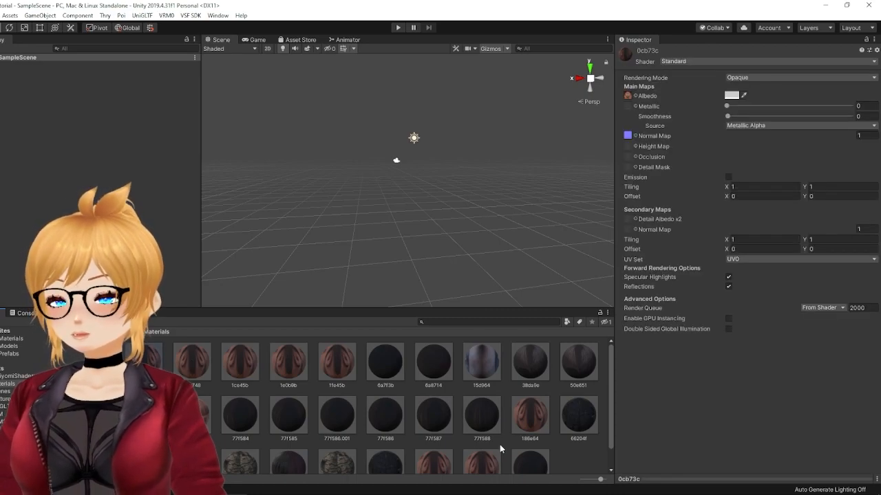
pyautogui.scroll(-1, 525, 466)
pyautogui.keyDown('shift'); pyautogui.click(524, 447); pyautogui.keyUp('shift')
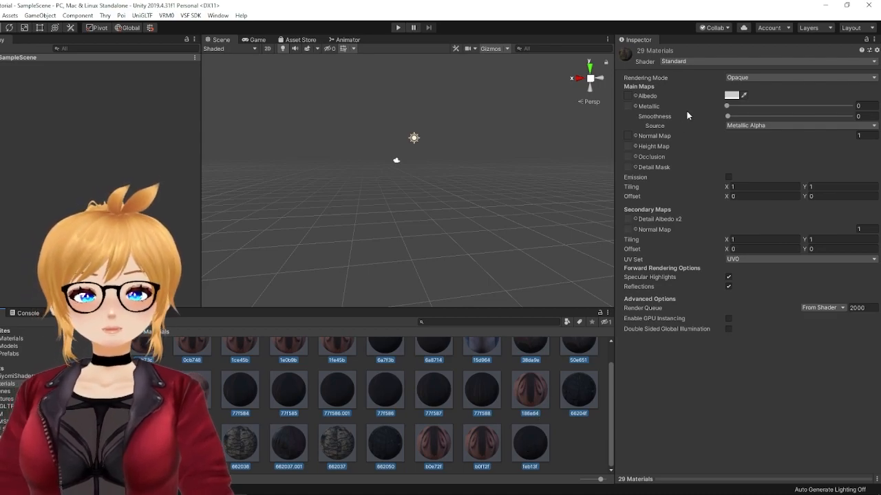
pyautogui.click(686, 62)
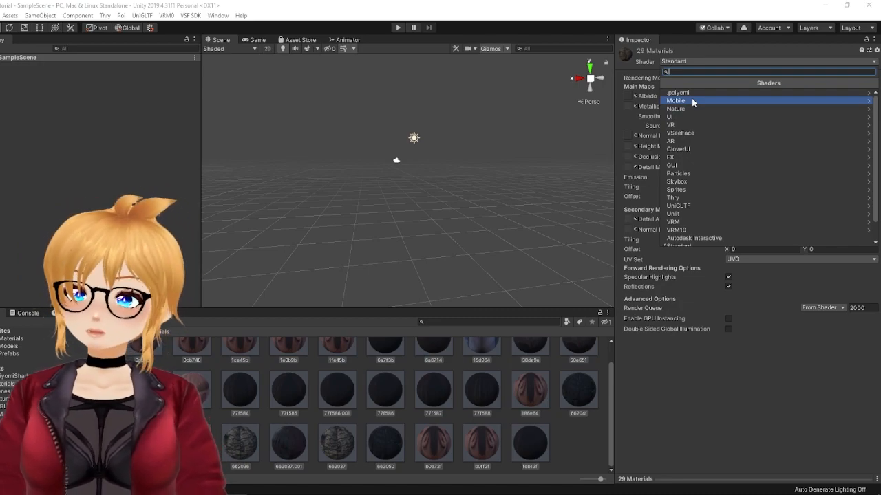
pyautogui.click(677, 221)
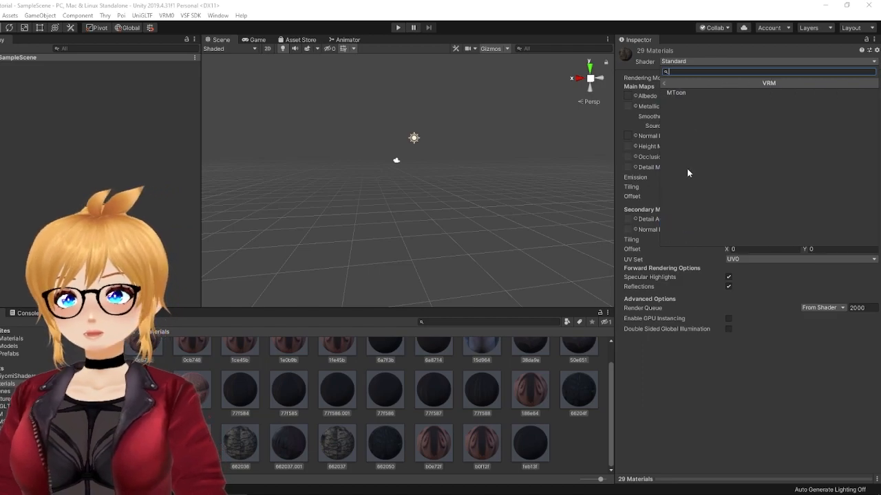
pyautogui.click(689, 95)
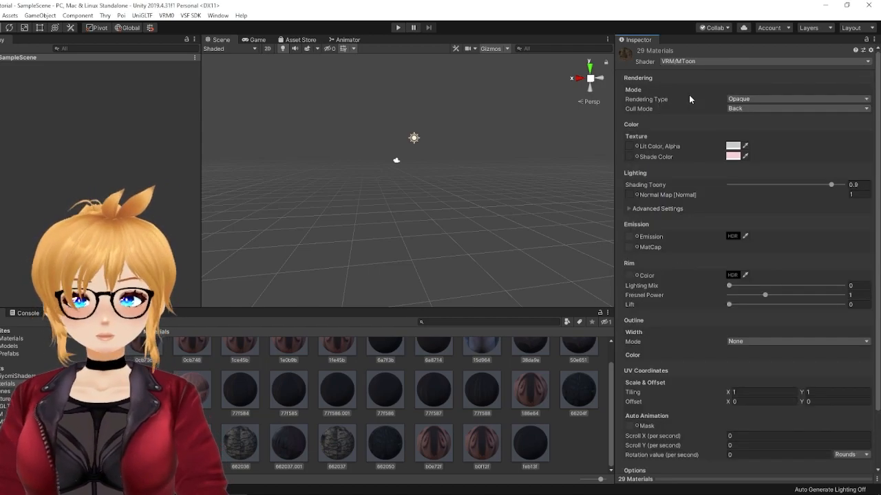
# Step: Add the Snake model from the Assets folder to the scene, and check the settings of its 1fe45b material
pyautogui.moveTo(610, 399); pyautogui.dragTo(613, 344)
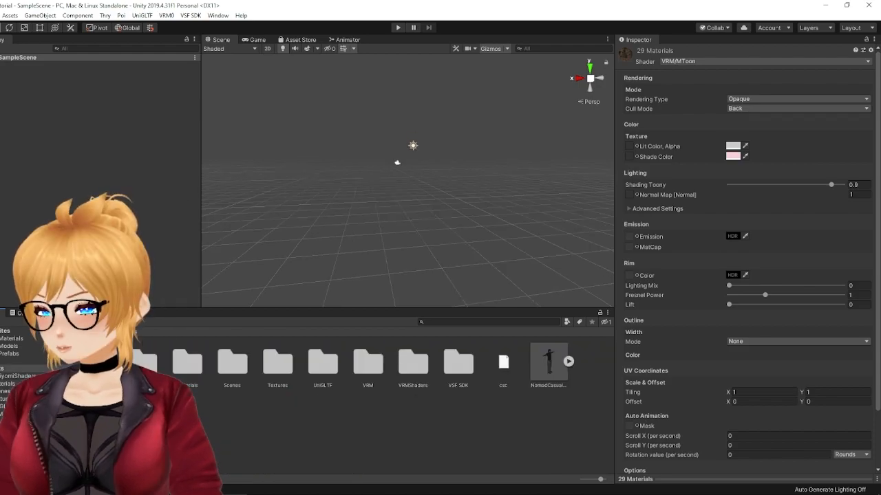
pyautogui.moveTo(548, 363); pyautogui.dragTo(96, 82)
pyautogui.scroll(4, 415, 153)
pyautogui.scroll(3, 454, 141)
pyautogui.moveTo(454, 141); pyautogui.dragTo(456, 193, button='middle')
pyautogui.scroll(3, 456, 193)
pyautogui.moveTo(456, 194); pyautogui.dragTo(383, 238, button='right')
pyautogui.moveTo(500, 211); pyautogui.dragTo(407, 181, button='middle')
pyautogui.scroll(4, 408, 181)
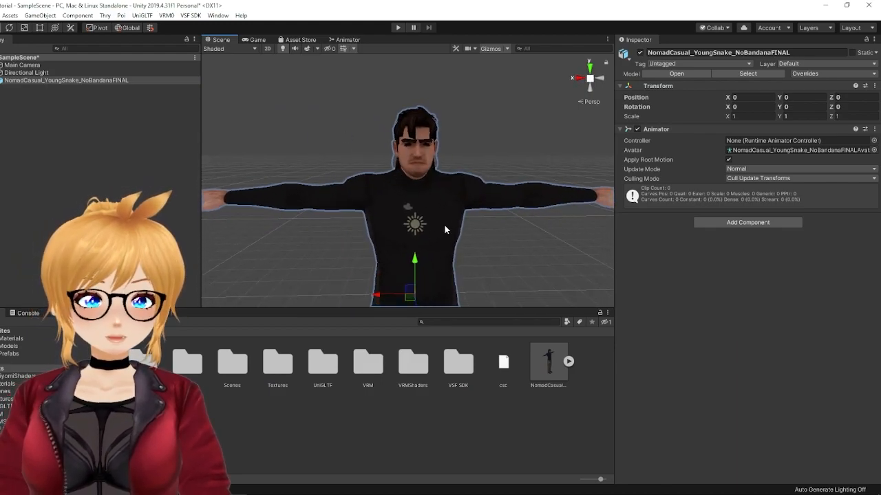
pyautogui.doubleClick(190, 363)
pyautogui.click(336, 360)
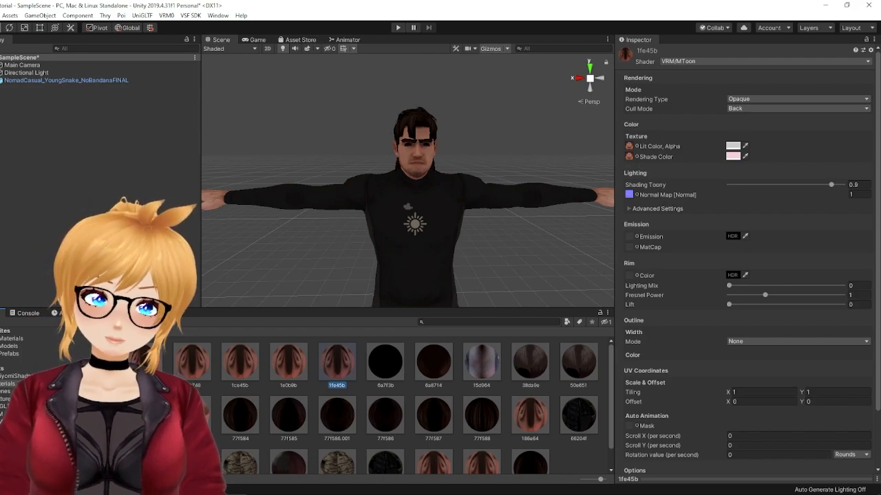
# Step: Open the VRM 0.x exporter for the Snake model in the scene
pyautogui.click(102, 81)
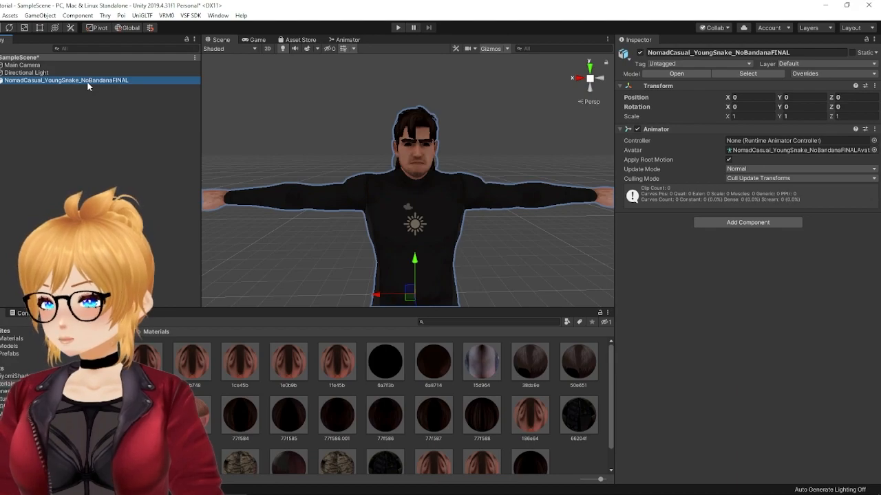
pyautogui.click(166, 15)
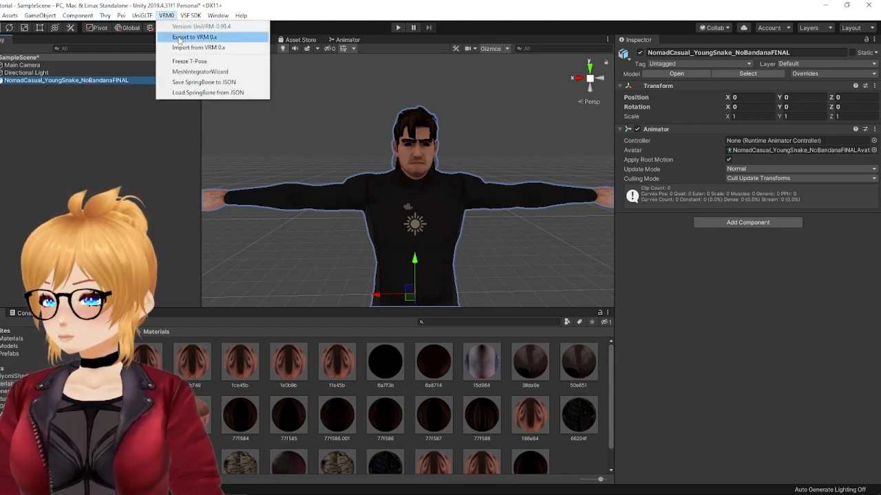
pyautogui.click(195, 37)
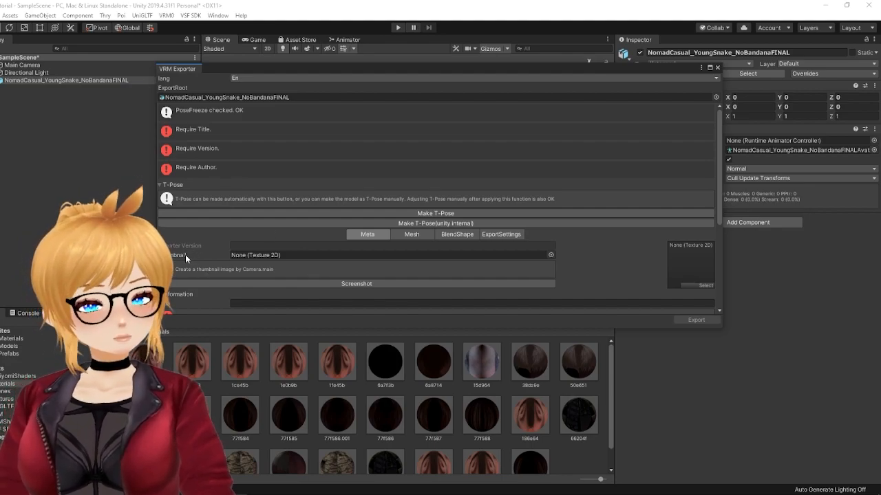
# Step: Set the VRM export's title to SnakeTutorial_VRM
pyautogui.scroll(-1, 185, 254)
pyautogui.scroll(-1, 186, 255)
pyautogui.click(254, 246)
pyautogui.write('Snake')
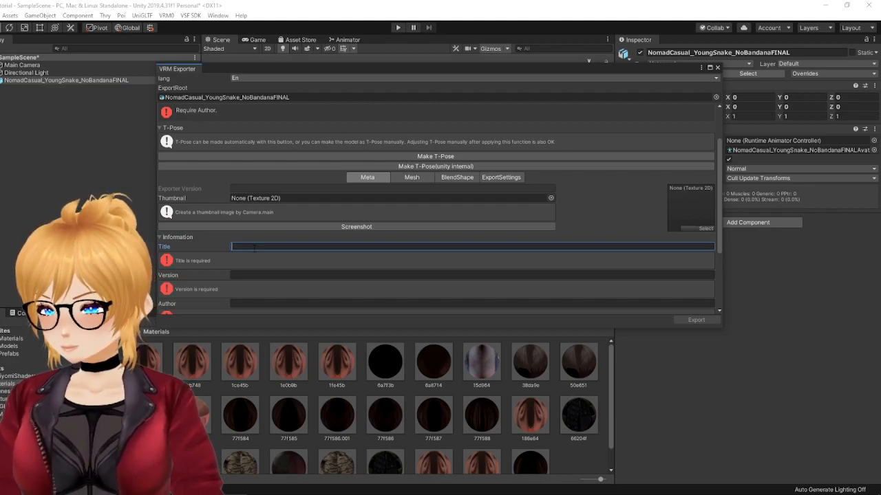
pyautogui.scroll(-1, 254, 248)
pyautogui.write('Tutorial')
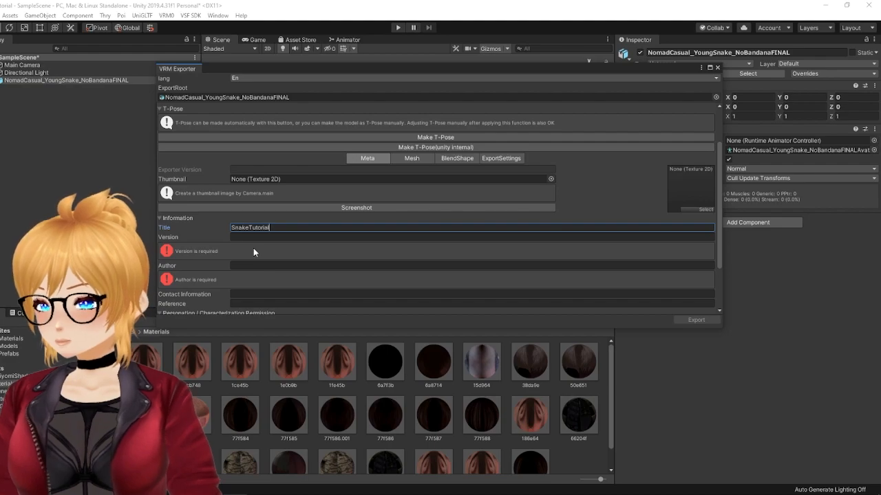
pyautogui.write('_')
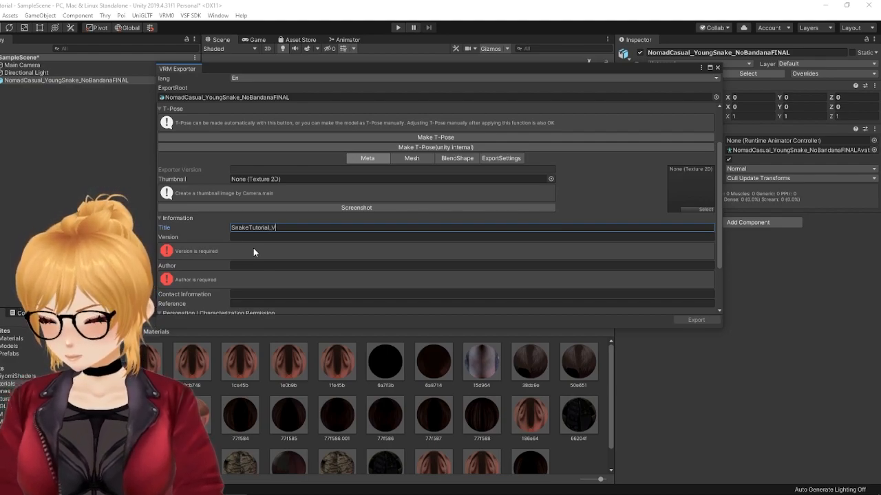
pyautogui.write('VRM')
# Step: Set the VRM export's version to 1.0 and enter the author's name
pyautogui.click(251, 237)
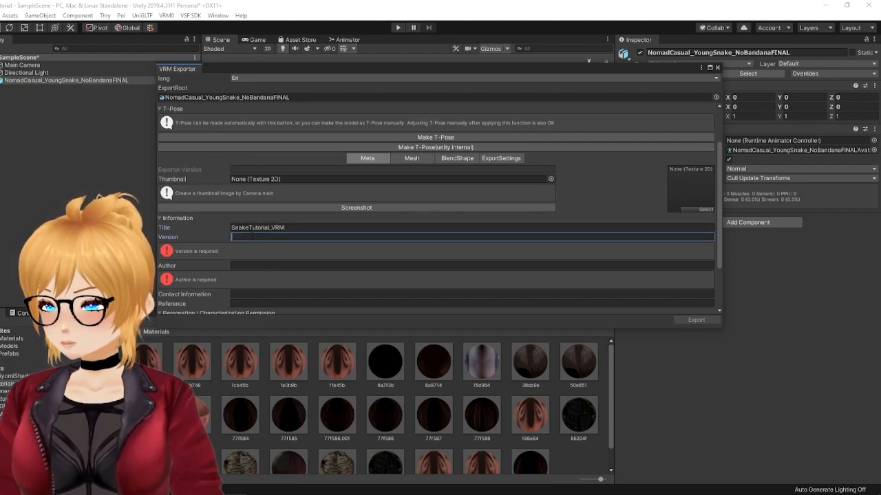
pyautogui.write('1.0')
pyautogui.press('Tab')
pyautogui.write('Brandee')
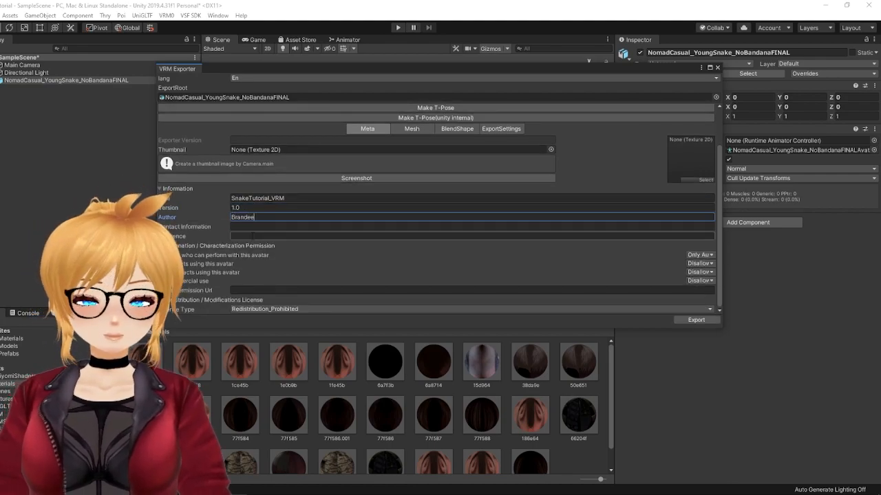
pyautogui.hotkey('ctrl', 'a')
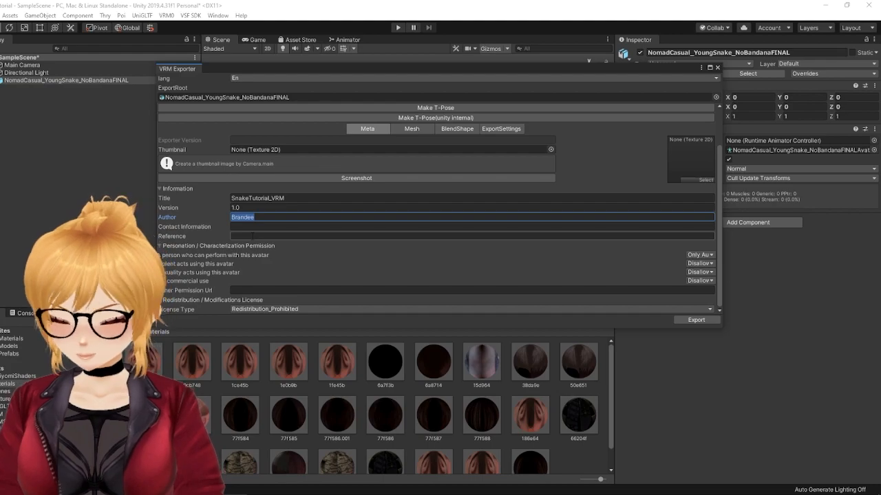
pyautogui.write('-')
pyautogui.hotkey('ctrl', 'a')
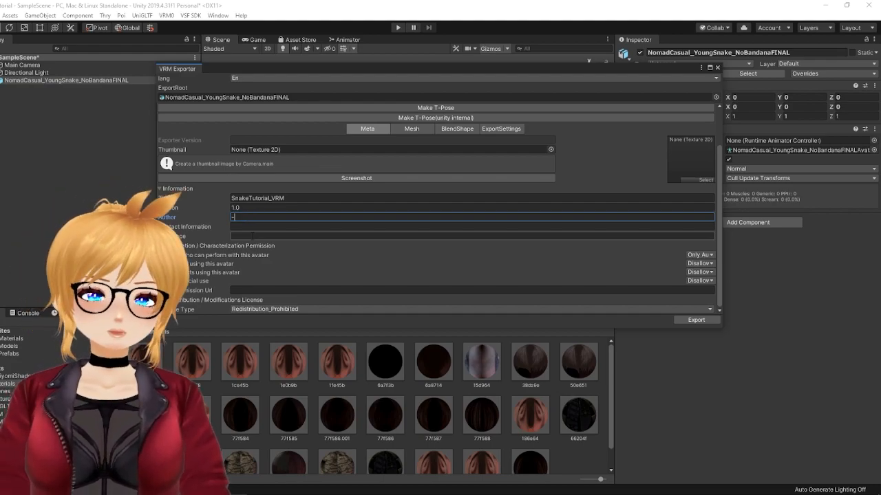
pyautogui.write('Brandee')
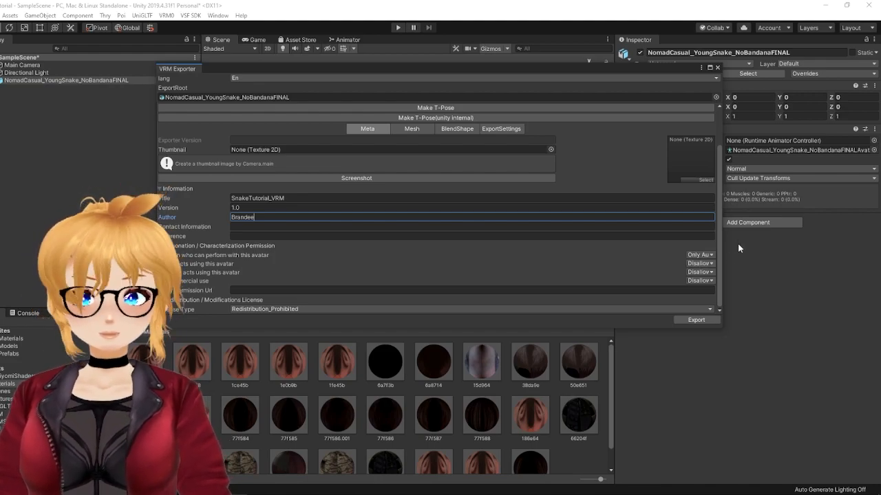
pyautogui.moveTo(718, 207); pyautogui.dragTo(729, 235)
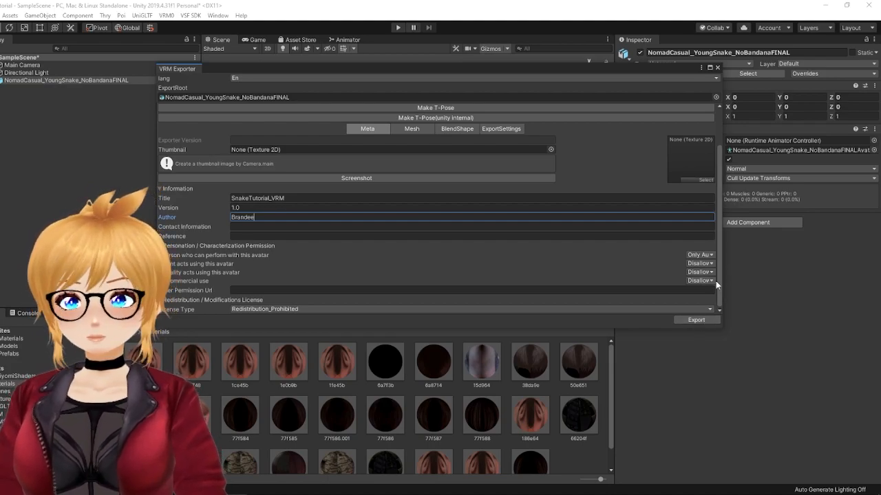
# Step: Start the VRM export and delete the existing YoungSnakeNomad_MToon.vrm file from the Vtuber/Model/Other folder
pyautogui.click(695, 320)
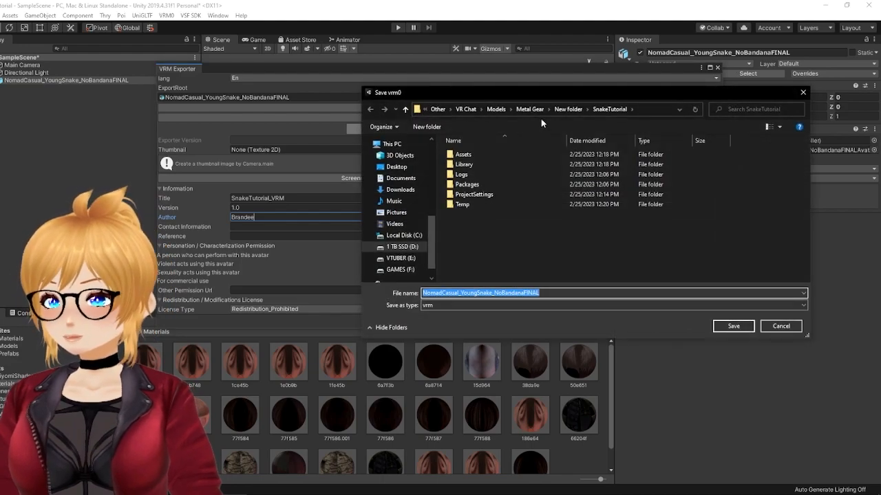
pyautogui.moveTo(520, 97); pyautogui.dragTo(461, 118)
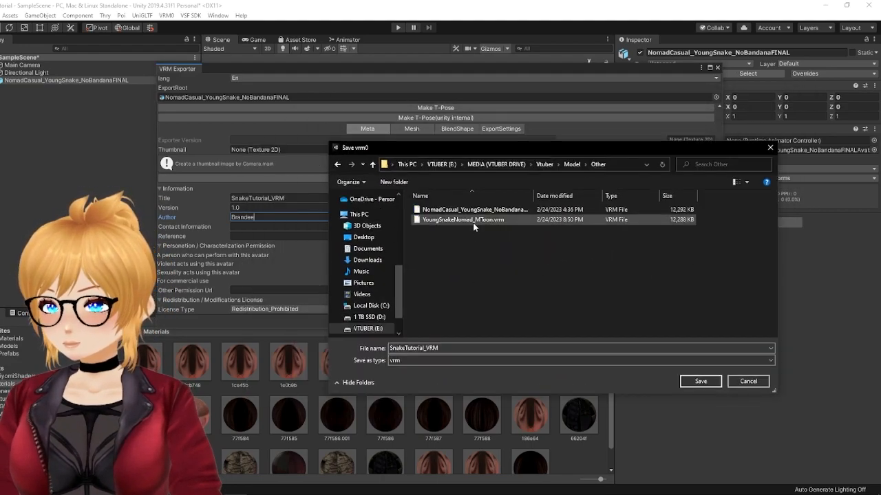
pyautogui.click(473, 220)
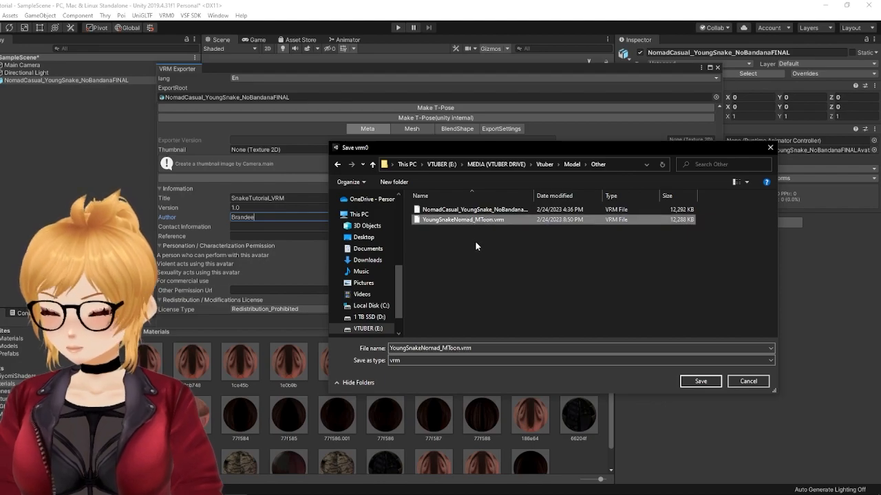
pyautogui.press('Delete')
# Step: Save the exported VRM as SnakeTutorial_VRM in the Vtuber/Model/Other folder
pyautogui.click(472, 348)
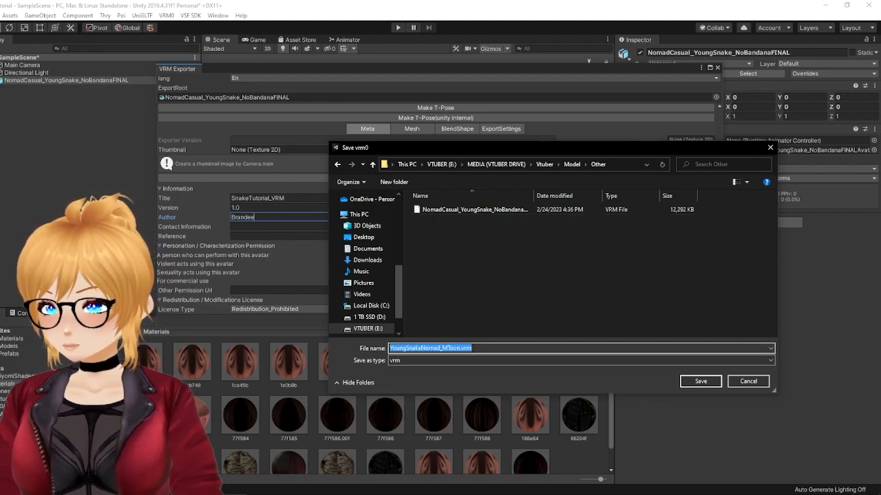
pyautogui.write('SnakeTutorial')
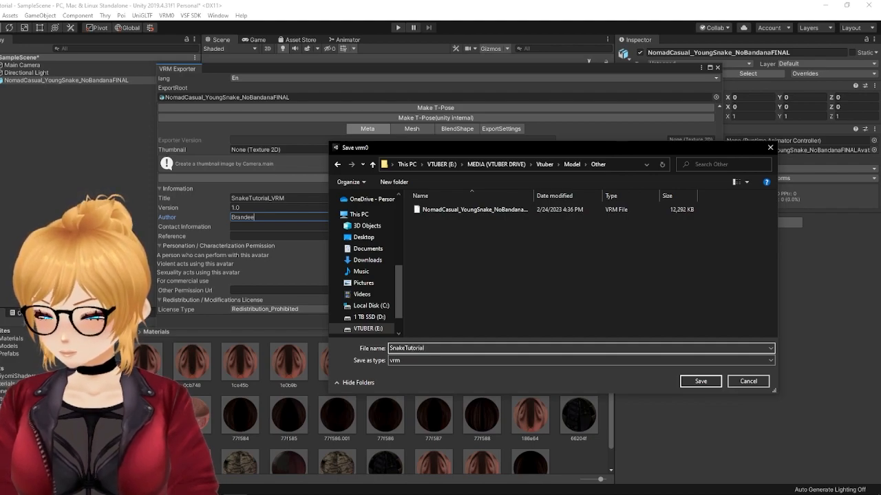
pyautogui.write('_VRM')
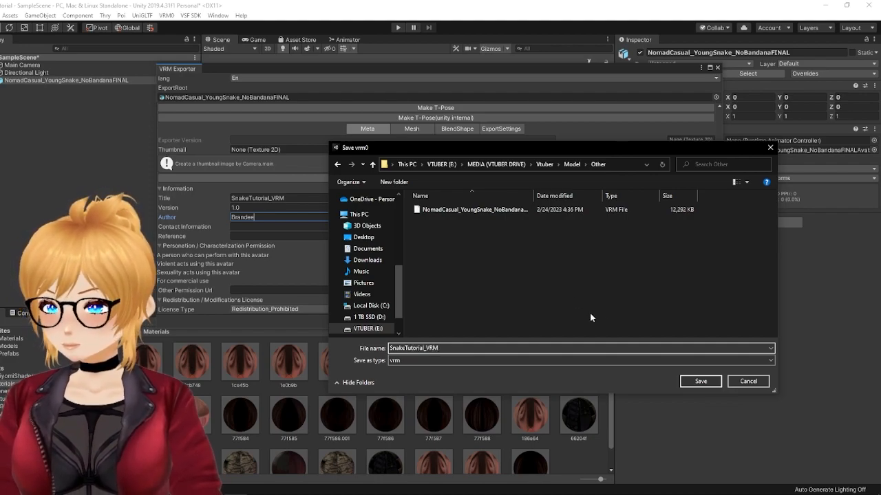
pyautogui.click(701, 382)
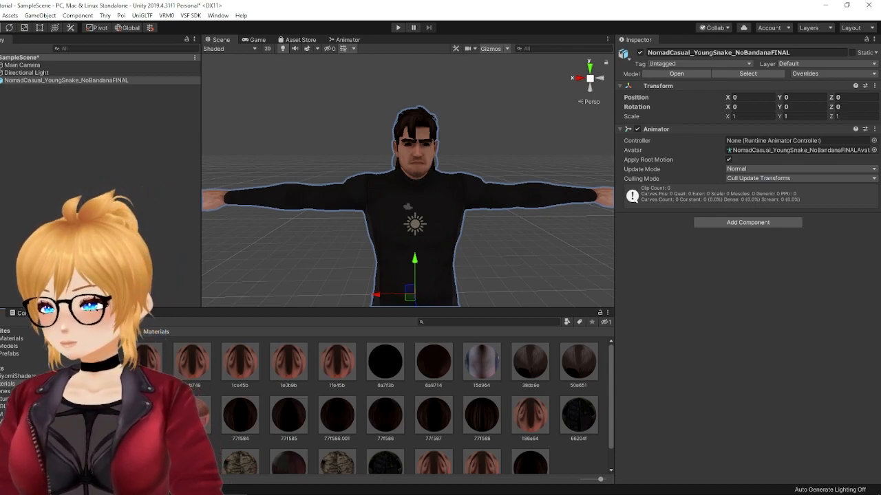
# Step: Create a folder named SnakeTutorial_VRM in Assets and open it
pyautogui.click(128, 331)
pyautogui.rightClick(423, 463)
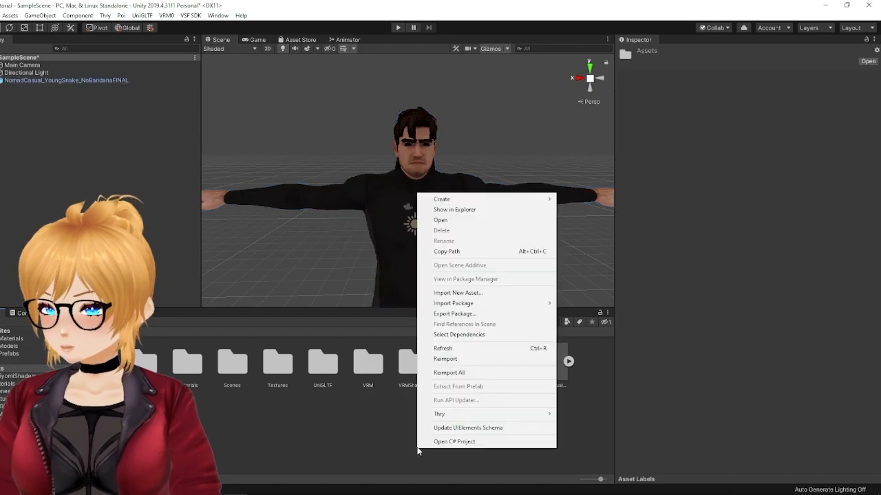
pyautogui.moveTo(489, 203)
pyautogui.click(592, 146)
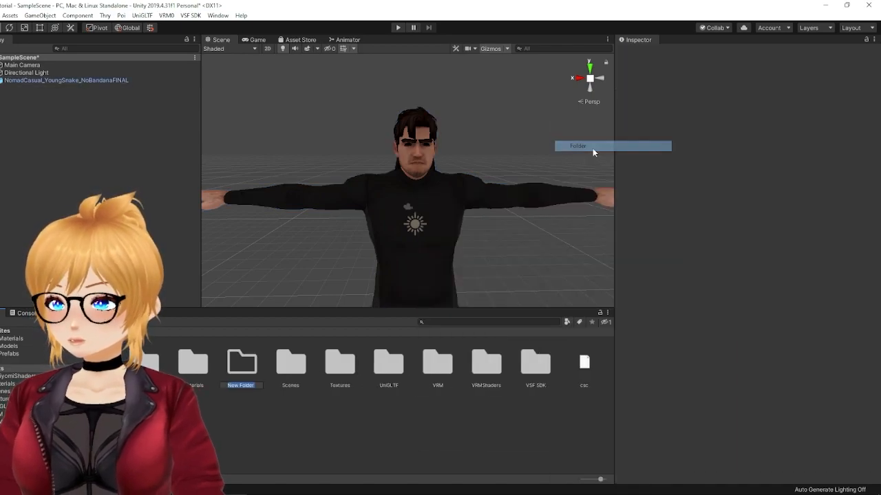
pyautogui.write('Scr')
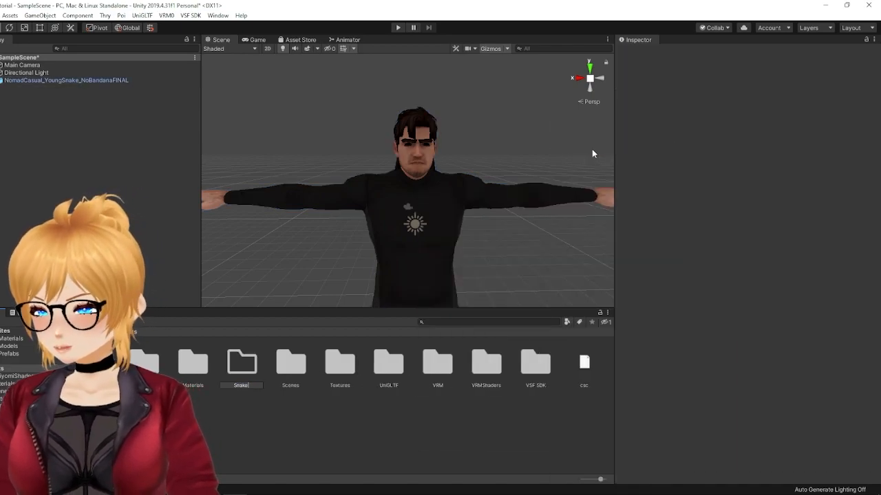
pyautogui.write('TutorialV')
pyautogui.write('RM')
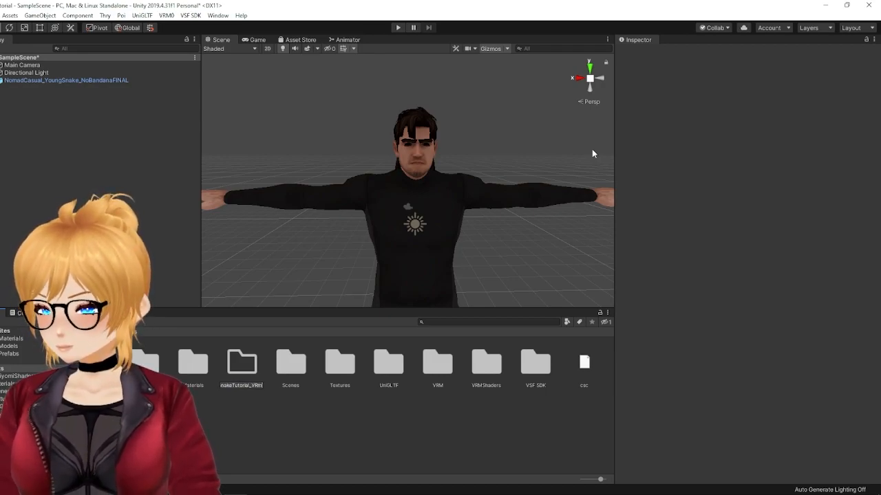
pyautogui.press('Return')
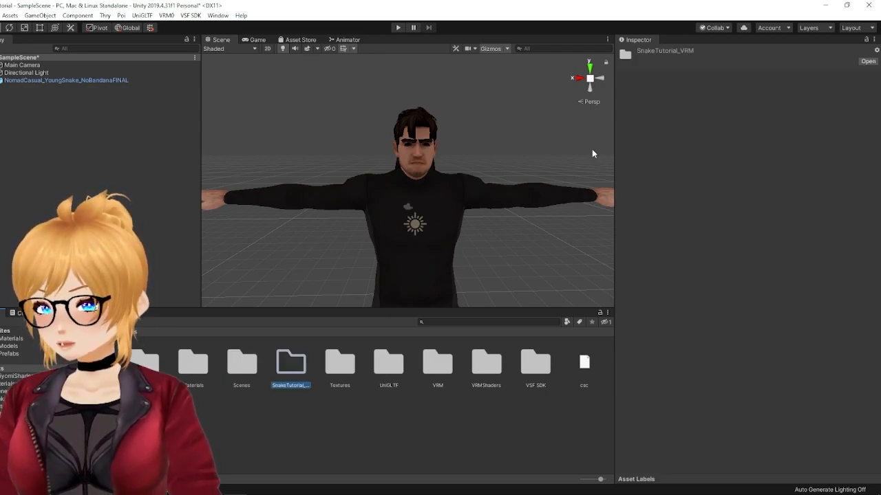
pyautogui.doubleClick(302, 369)
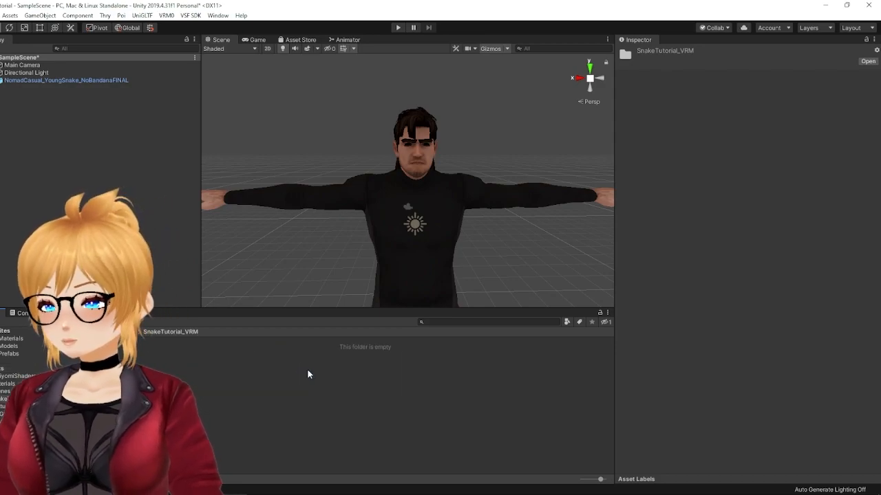
# Step: Import SnakeTutorial_VRM.vrm as VRM 0.x and save its prefab as SnakeTutorial_VRM in the Assets/SnakeTutorial_VRM folder
pyautogui.click(167, 16)
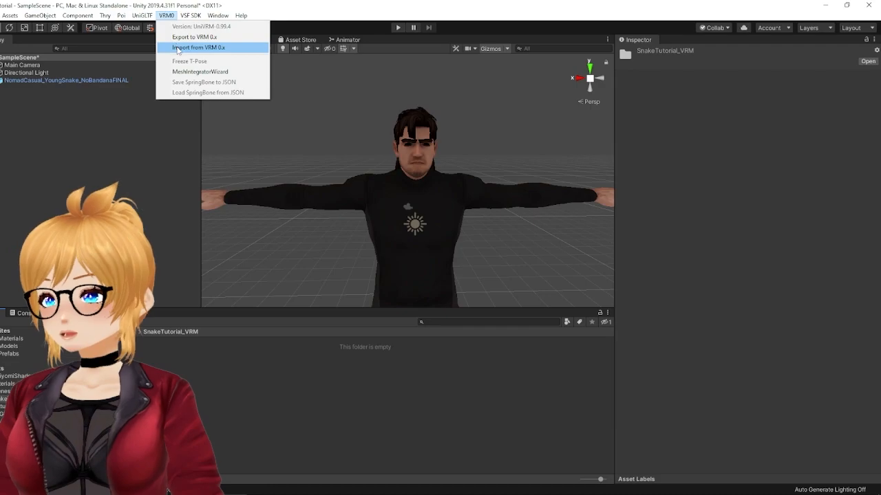
pyautogui.click(178, 47)
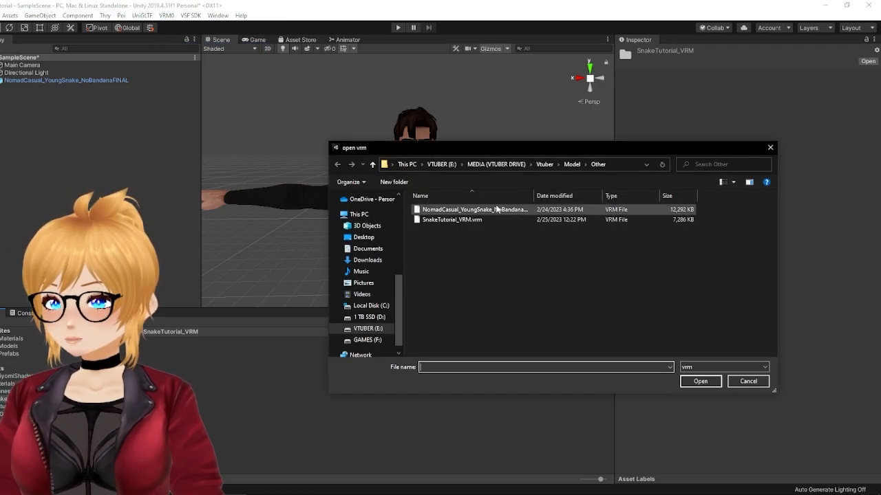
pyautogui.click(477, 219)
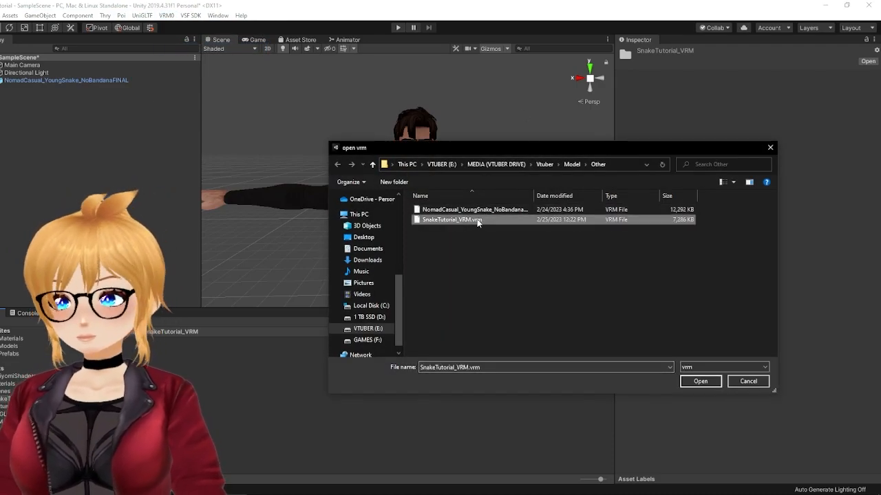
pyautogui.doubleClick(476, 218)
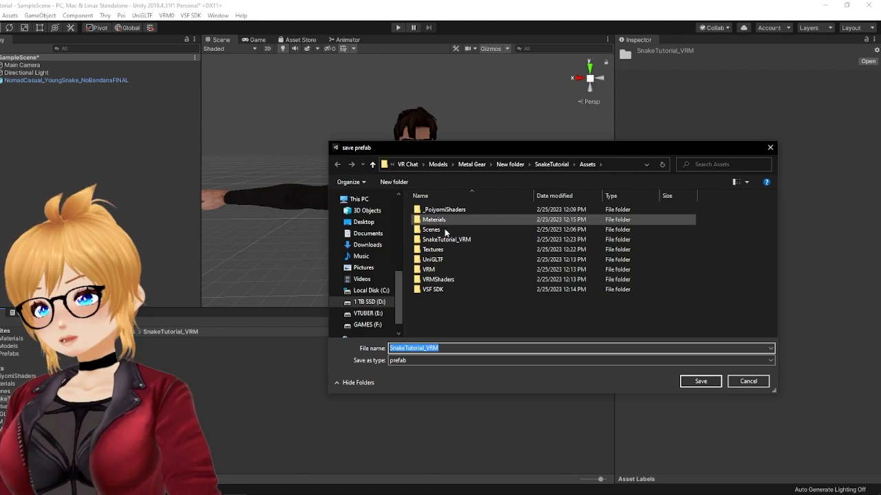
pyautogui.doubleClick(449, 241)
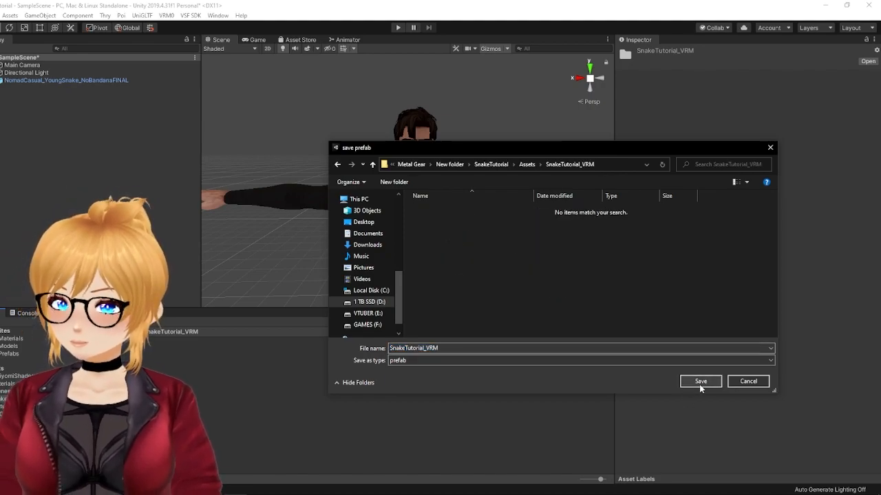
pyautogui.click(700, 385)
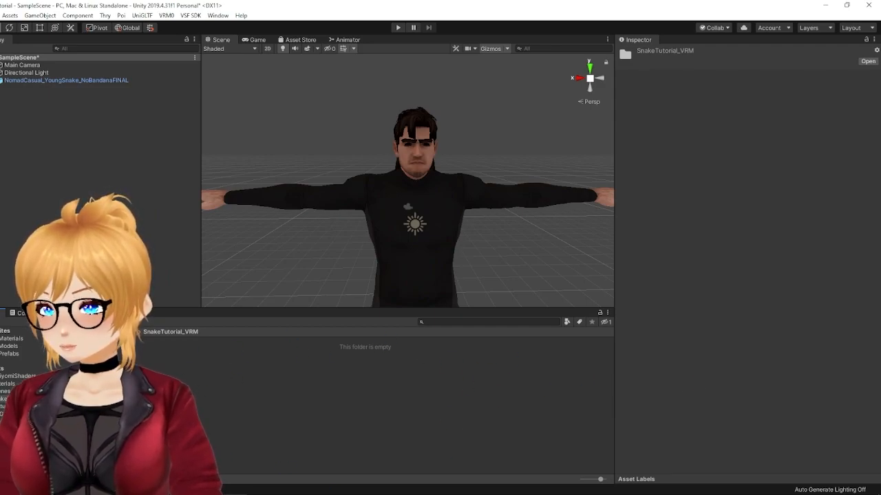
# Step: Deactivate the original NomadCasual_YoungSnake_NoBandanaFINAL model in the scene and clear its name
pyautogui.click(82, 80)
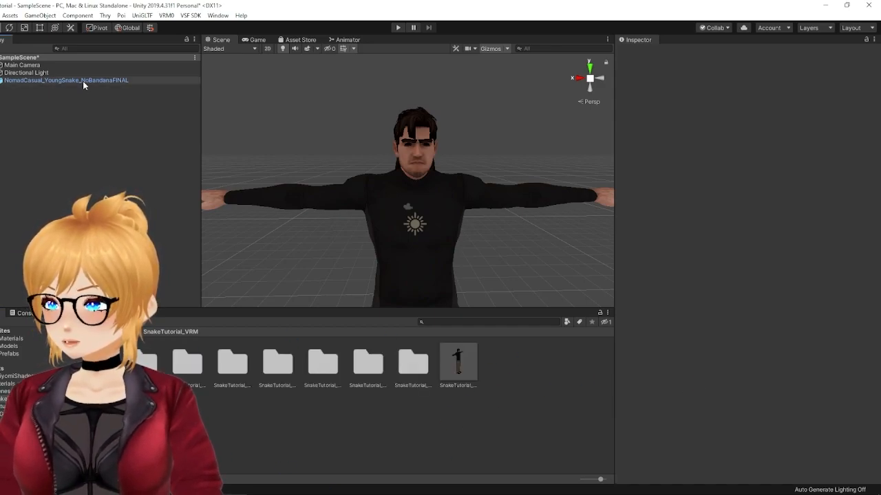
pyautogui.click(640, 53)
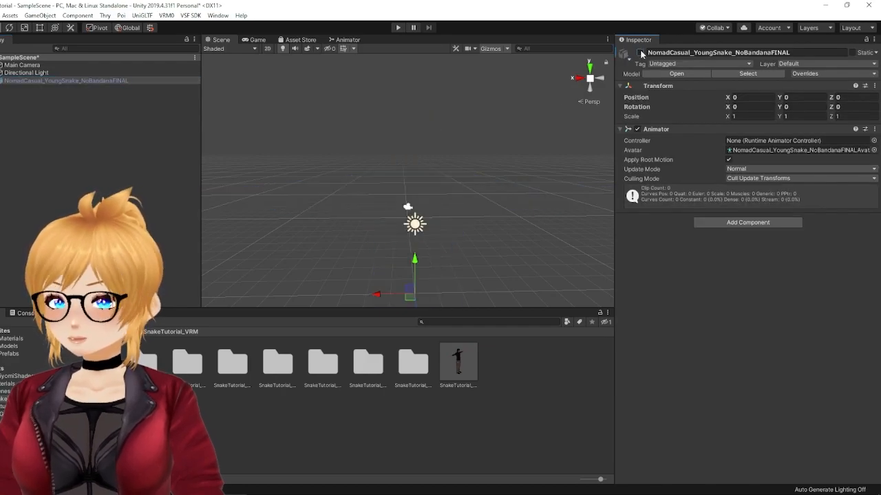
pyautogui.click(731, 53)
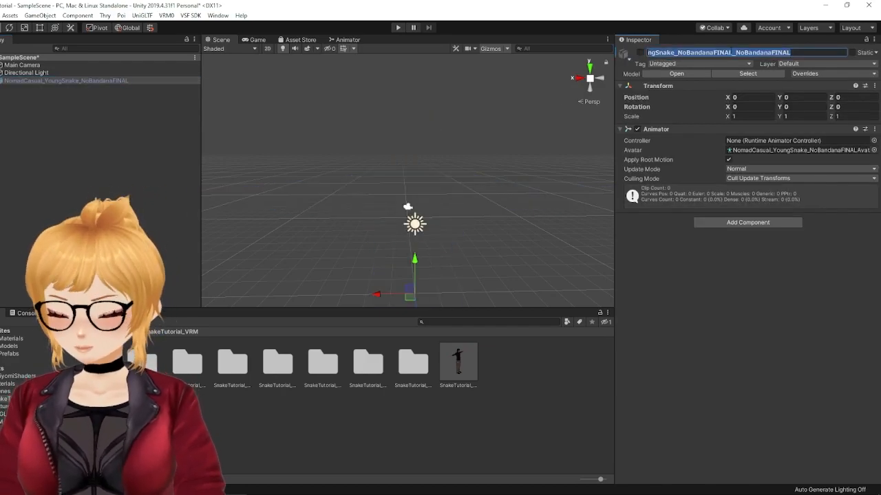
pyautogui.press('BackSpace')
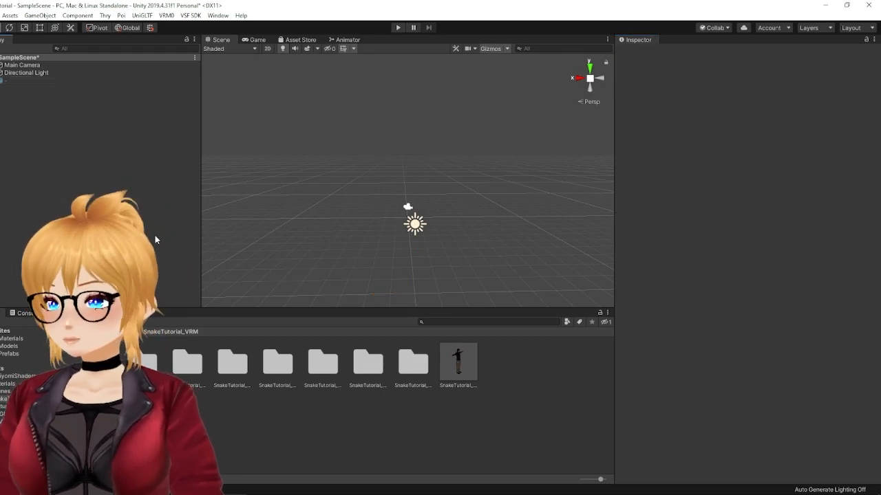
# Step: Add the imported SnakeTutorial_VRM prefab to the scene
pyautogui.click(459, 365)
pyautogui.moveTo(462, 369); pyautogui.dragTo(103, 206)
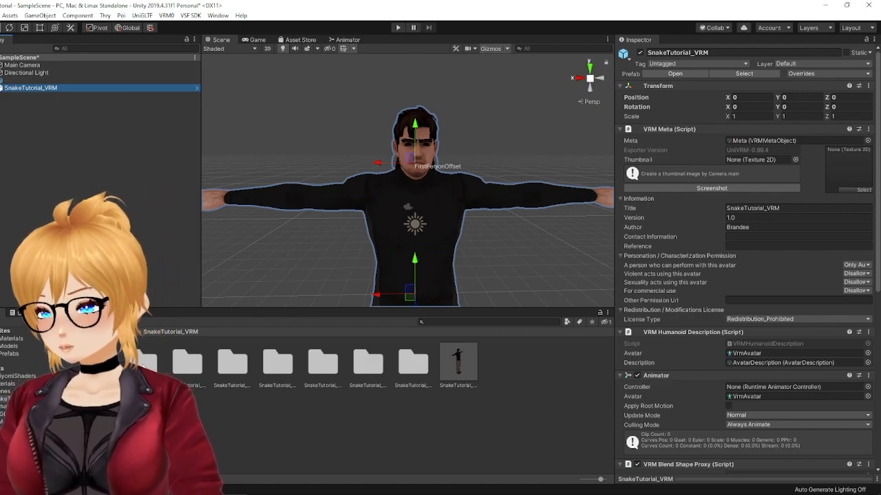
# Step: Switch all materials in the SnakeTutorial_VRM.Materials folder to the .poiyomi/Poiyomi 8.2/Poiyomi Pro shader
pyautogui.click(186, 358)
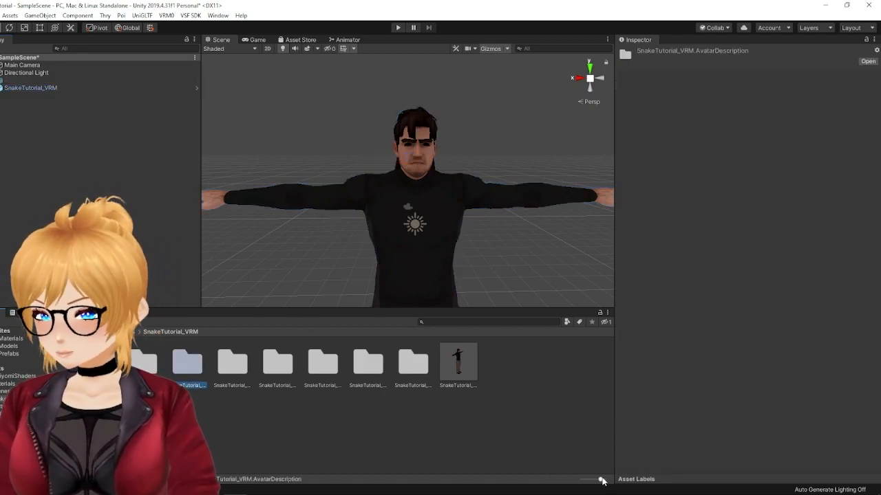
pyautogui.moveTo(600, 479); pyautogui.dragTo(580, 479)
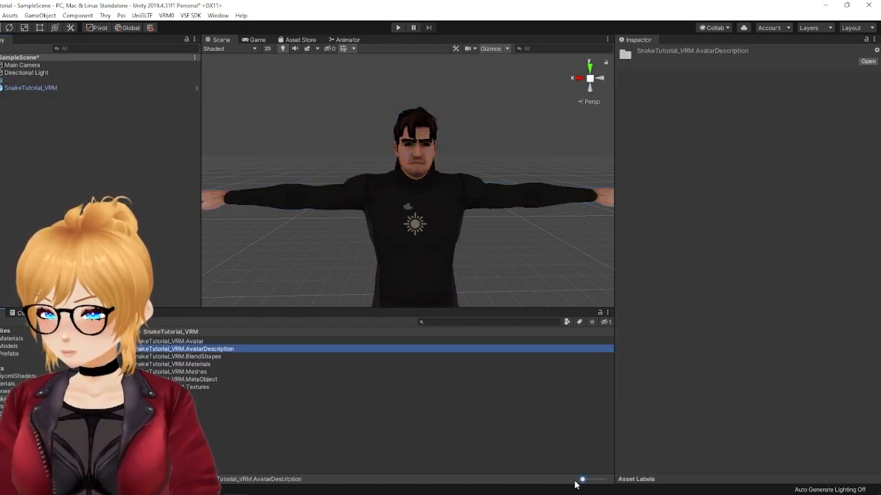
pyautogui.doubleClick(206, 364)
pyautogui.moveTo(582, 479); pyautogui.dragTo(592, 480)
pyautogui.hotkey('ctrl', 'a')
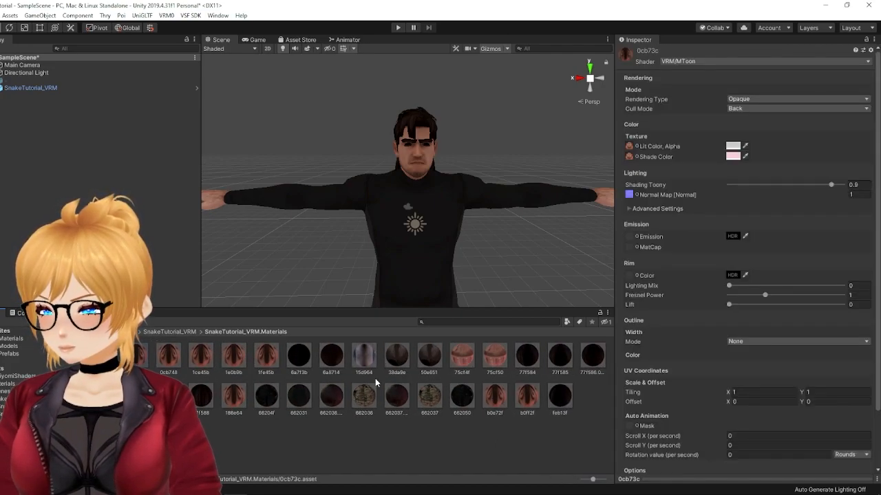
pyautogui.click(696, 60)
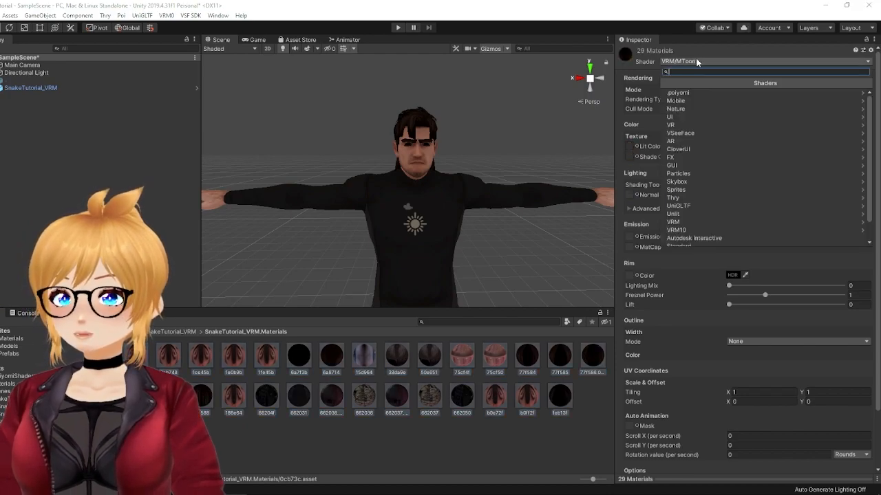
pyautogui.click(681, 93)
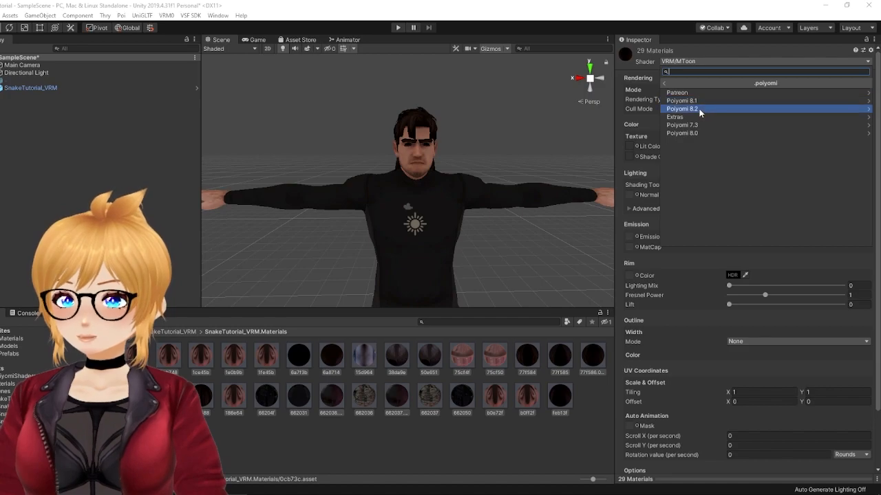
pyautogui.click(698, 108)
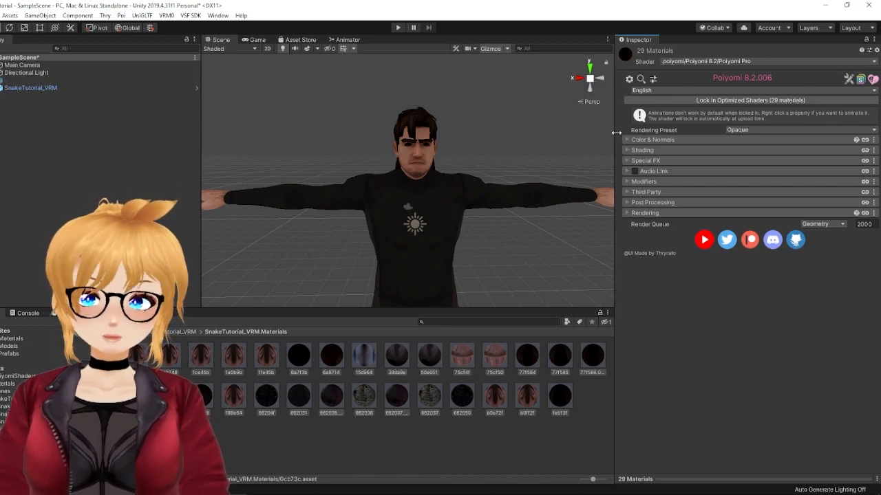
# Step: Set the rendering preset of the 6a8714 material to Transparent
pyautogui.click(142, 358)
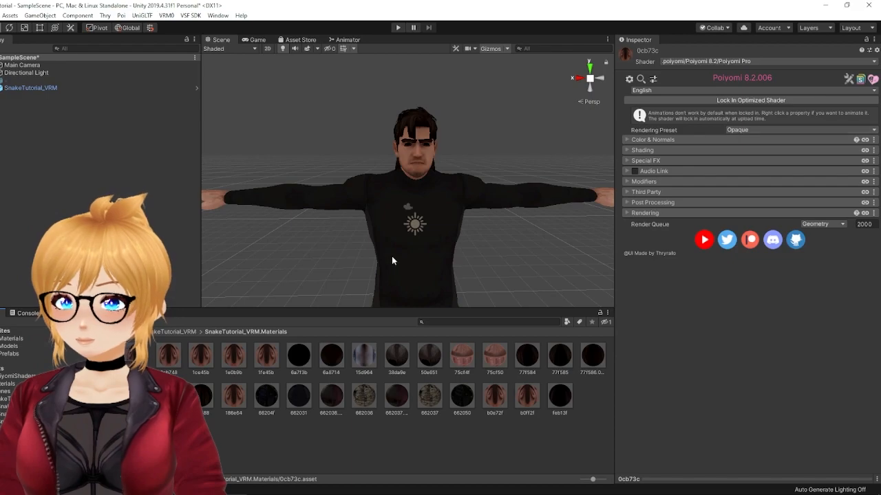
pyautogui.scroll(3, 389, 234)
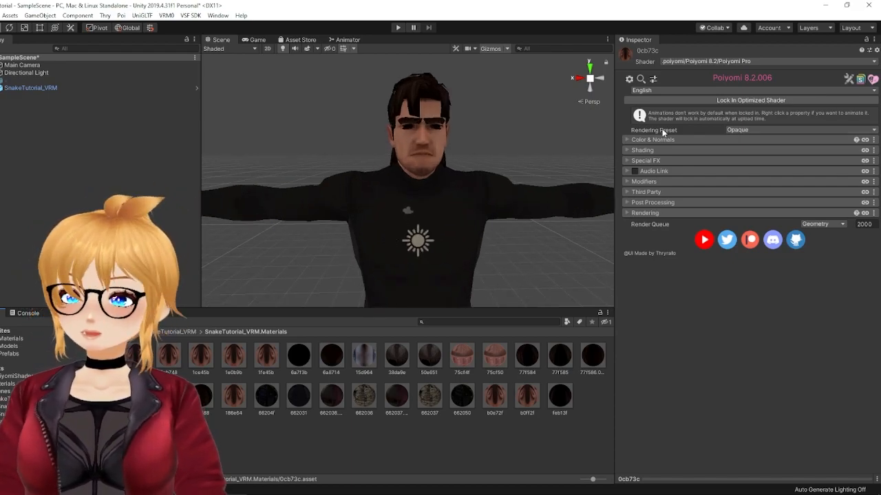
pyautogui.click(326, 357)
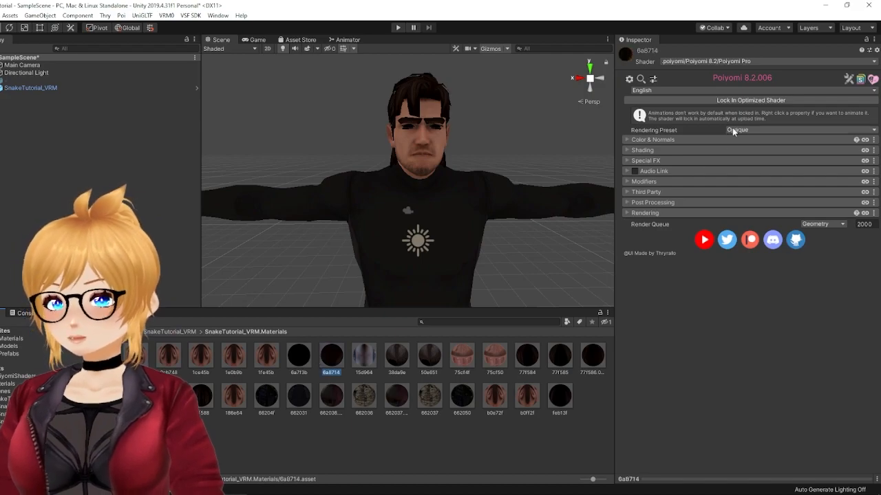
pyautogui.click(302, 361)
pyautogui.click(331, 357)
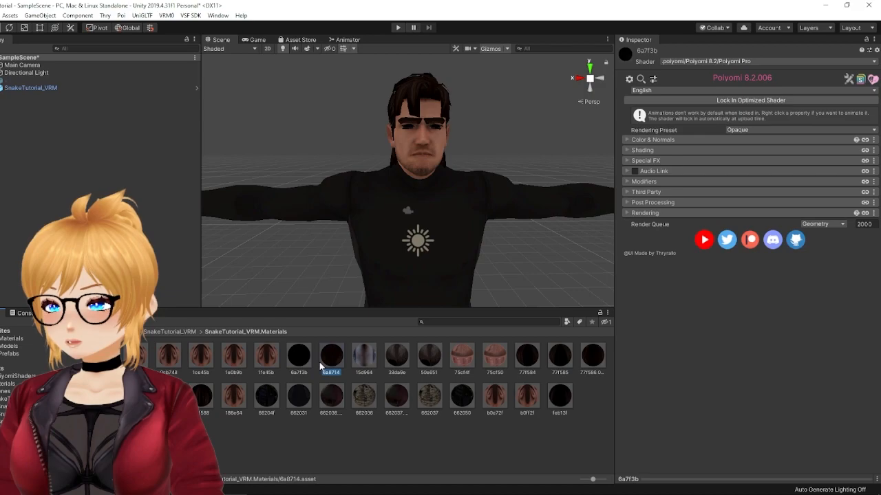
pyautogui.click(747, 130)
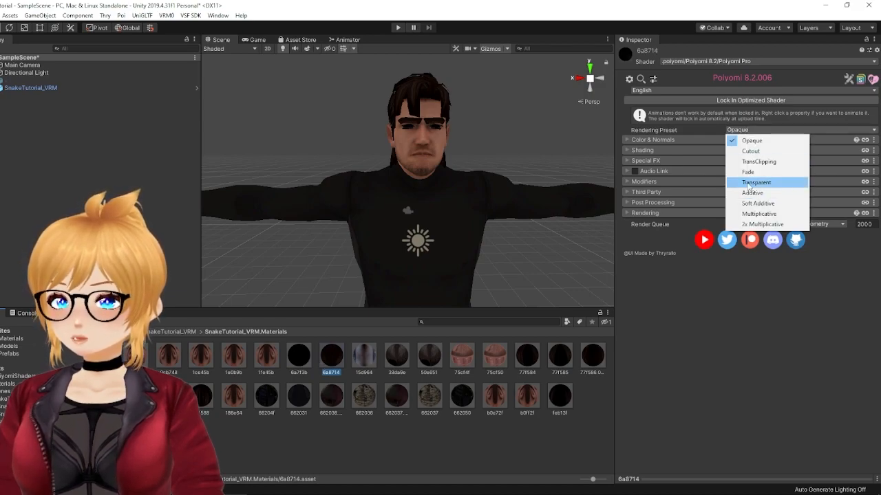
pyautogui.click(749, 184)
# Step: Set the rendering preset of the 38da9e and 50e651 materials to Transparent
pyautogui.click(397, 356)
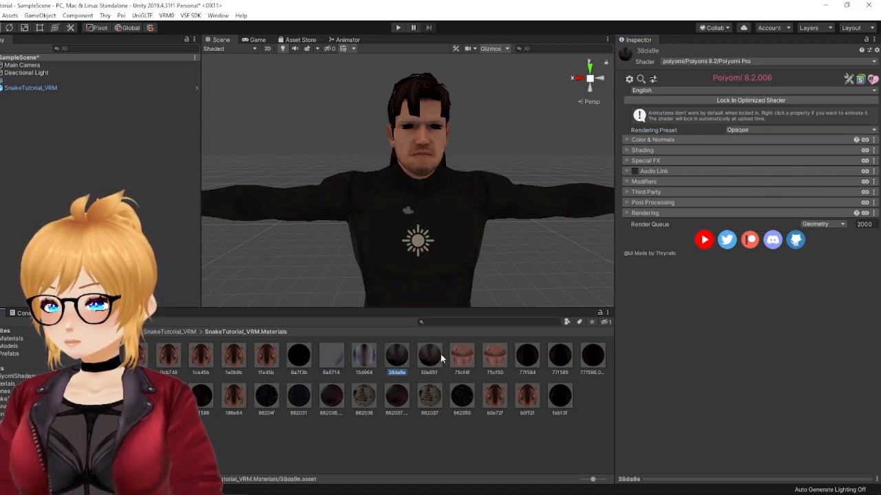
pyautogui.keyDown('ctrl'); pyautogui.click(429, 356); pyautogui.keyUp('ctrl')
pyautogui.click(741, 130)
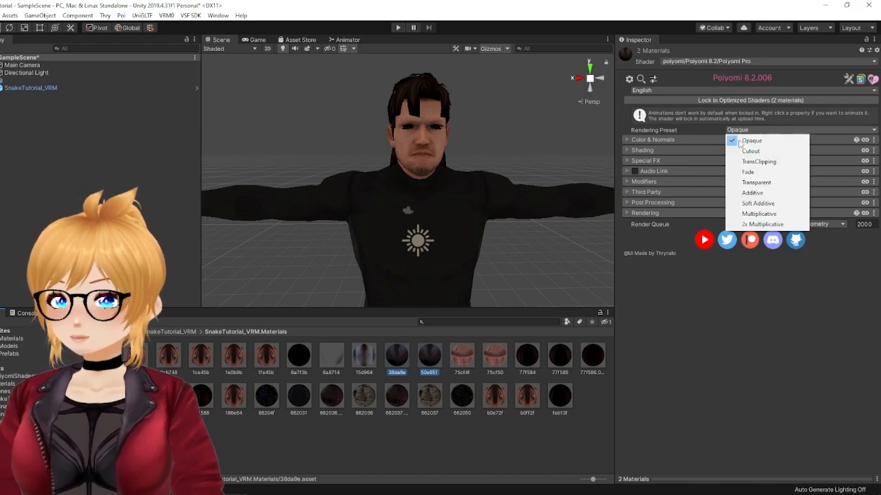
pyautogui.click(751, 183)
# Step: Set the rendering preset of the six hair materials from 77f584 through 77f588 to Transparent
pyautogui.moveTo(592, 479); pyautogui.dragTo(597, 480)
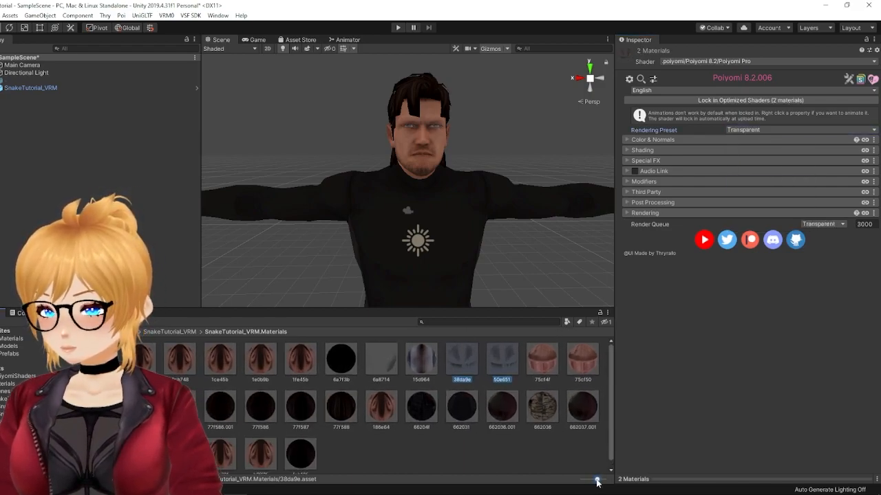
pyautogui.click(141, 413)
pyautogui.keyDown('shift'); pyautogui.click(339, 415); pyautogui.keyUp('shift')
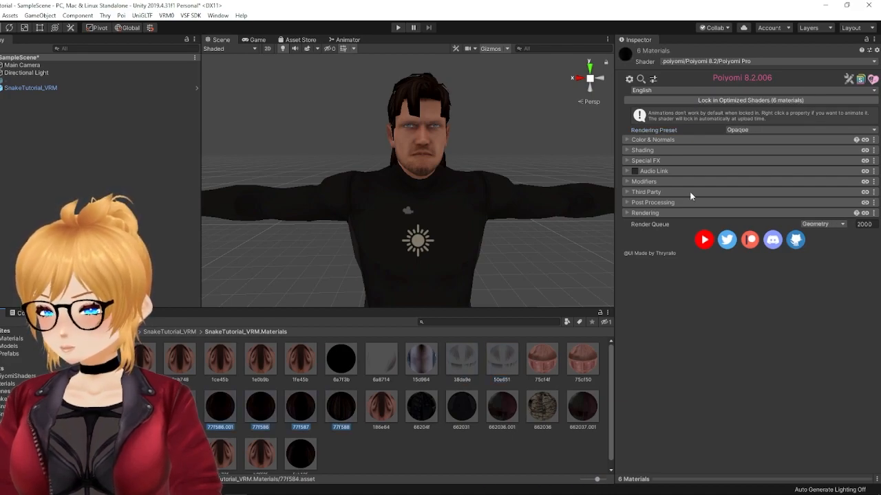
pyautogui.click(743, 130)
pyautogui.click(754, 184)
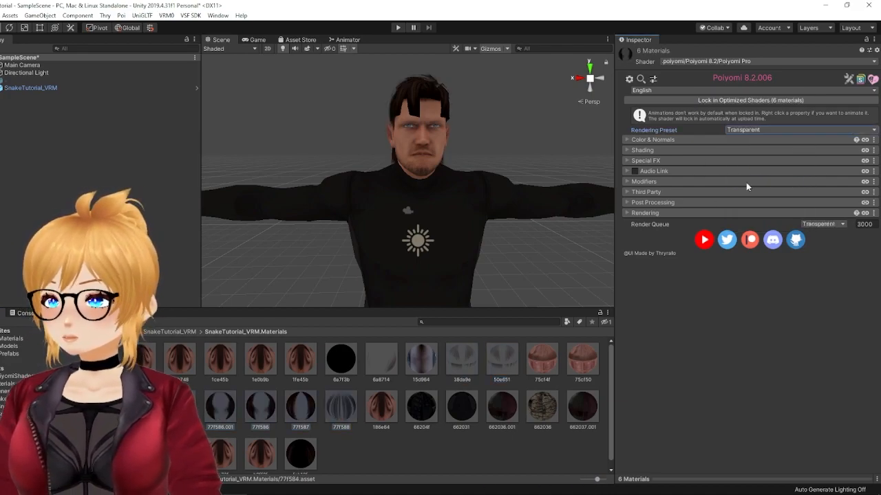
# Step: Set the feb13f material's rendering preset to Transparent and check the model's face and hair in the scene
pyautogui.click(307, 461)
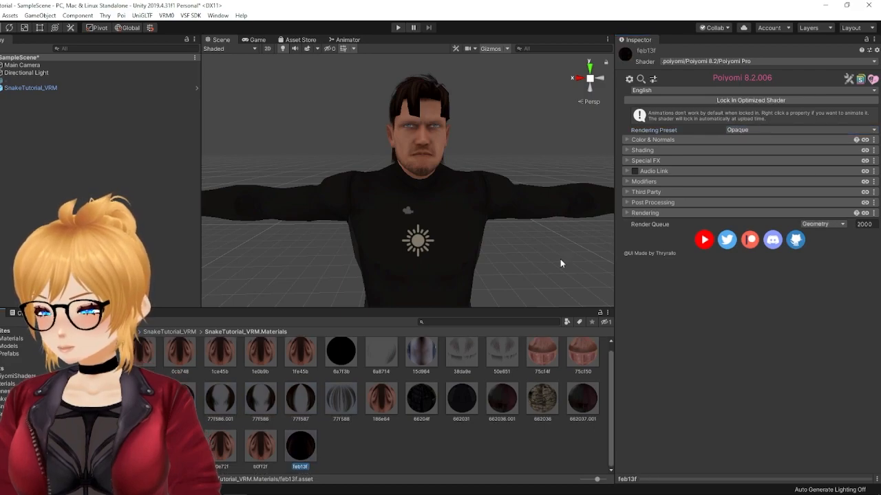
pyautogui.click(780, 130)
pyautogui.click(755, 184)
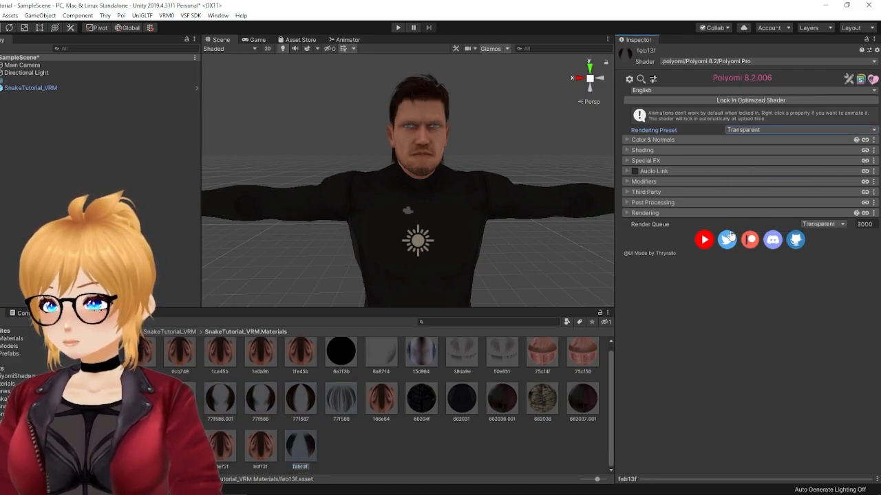
pyautogui.moveTo(535, 215); pyautogui.dragTo(514, 235, button='middle')
pyautogui.keyDown('alt'); pyautogui.moveTo(514, 235); pyautogui.dragTo(466, 238); pyautogui.keyUp('alt')
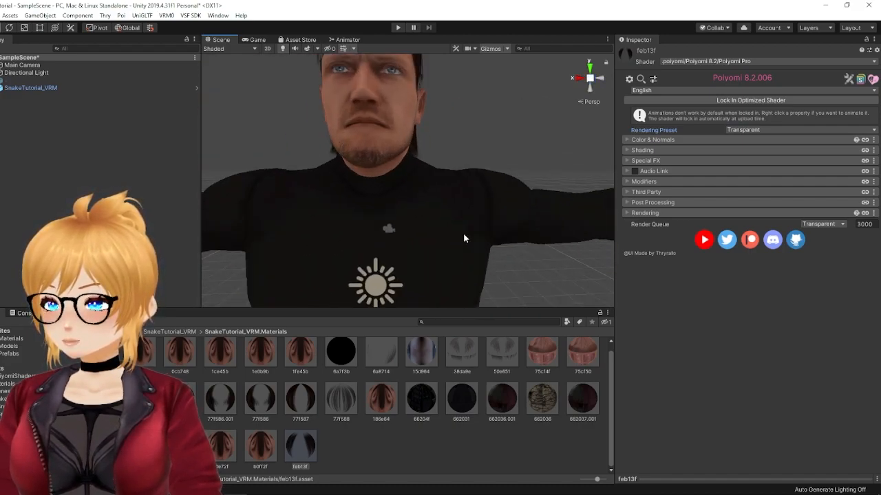
pyautogui.scroll(-5, 466, 238)
pyautogui.scroll(1, 353, 364)
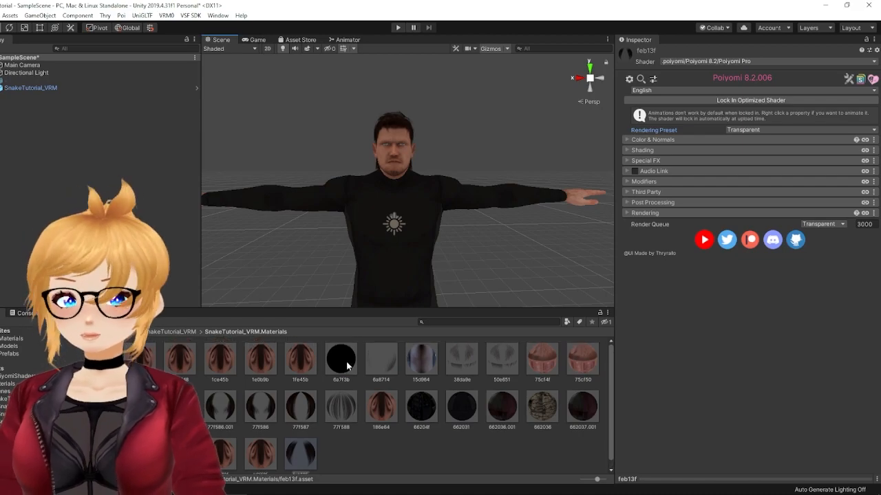
# Step: Review the base pass lighting types available in the Shading settings of the 0cb73c material
pyautogui.click(171, 352)
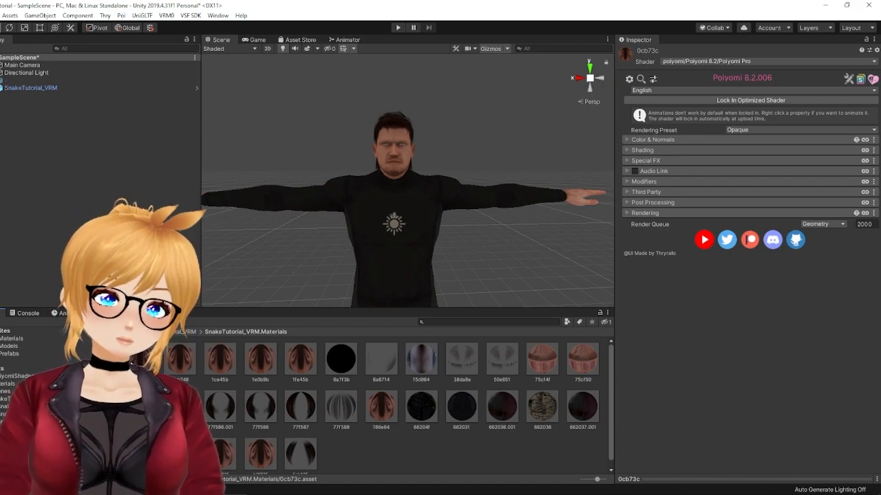
pyautogui.click(627, 150)
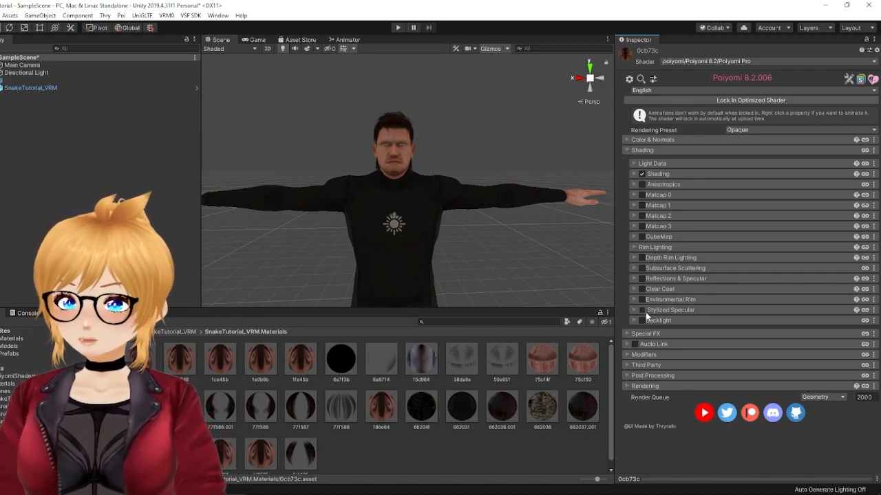
pyautogui.click(634, 173)
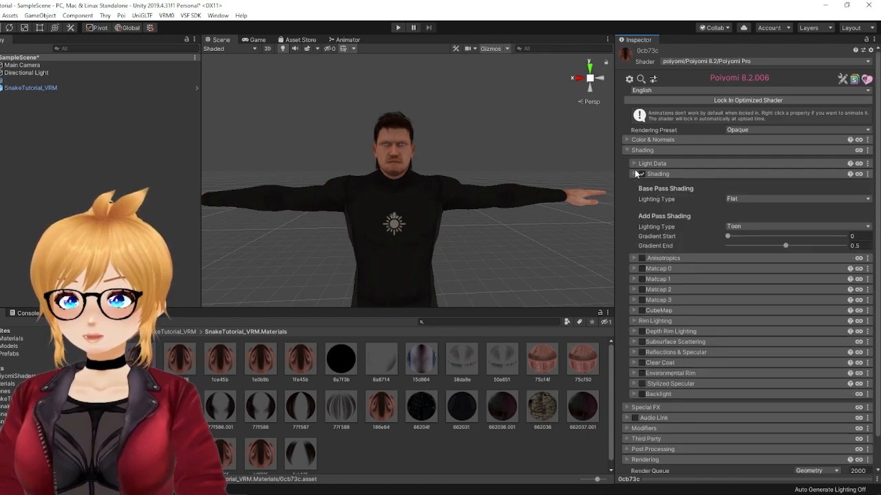
pyautogui.click(742, 200)
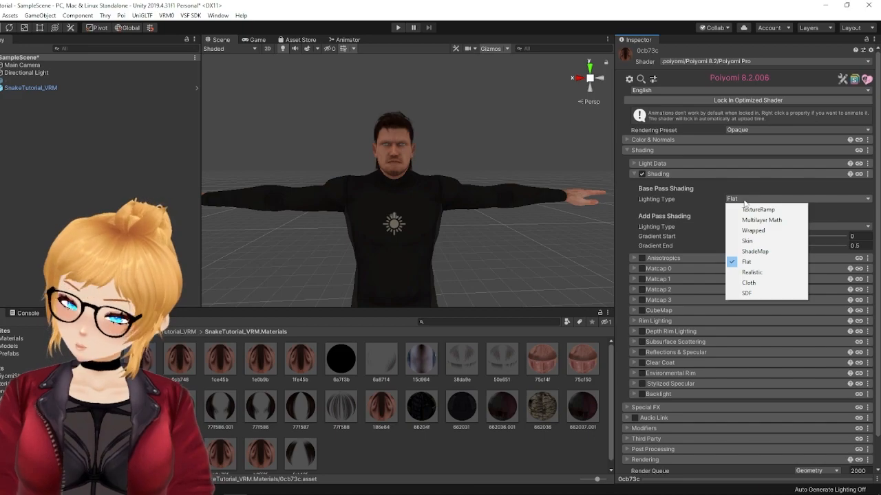
pyautogui.click(744, 200)
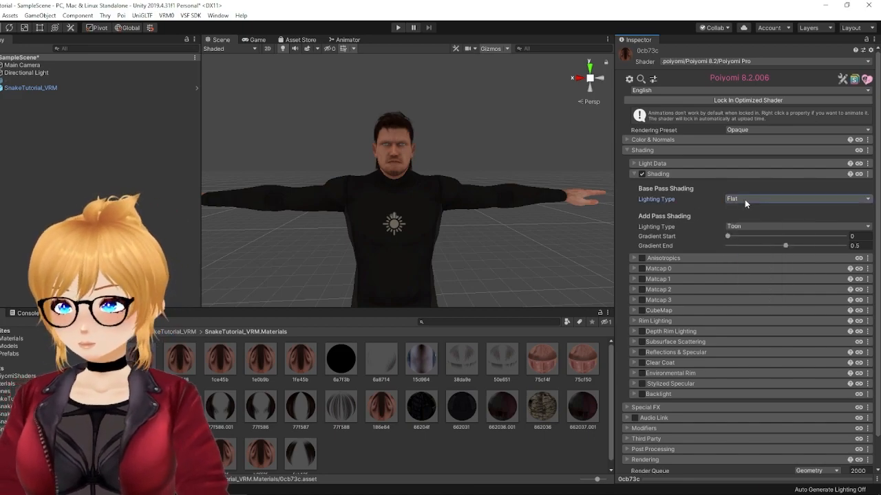
# Step: Set the base pass and add pass lighting types of the five skin materials from 0cb73c through 1fe45b to Realistic
pyautogui.keyDown('shift'); pyautogui.click(307, 360); pyautogui.keyUp('shift')
pyautogui.click(628, 149)
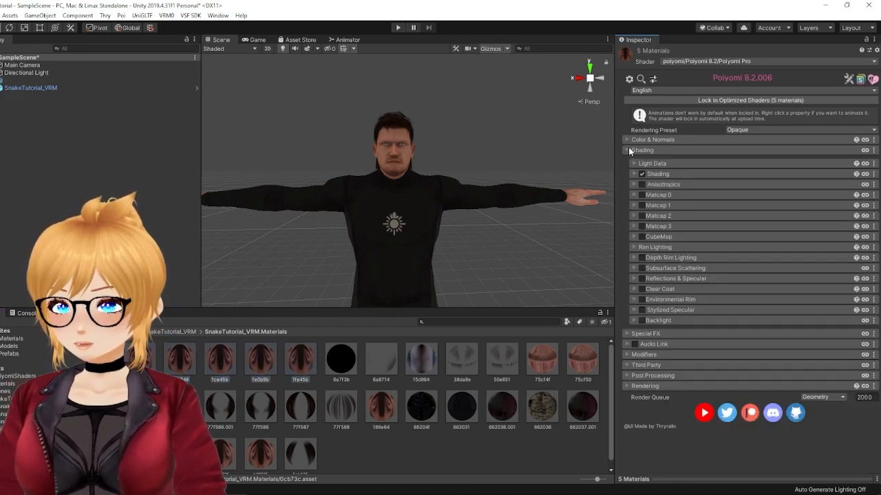
pyautogui.click(634, 174)
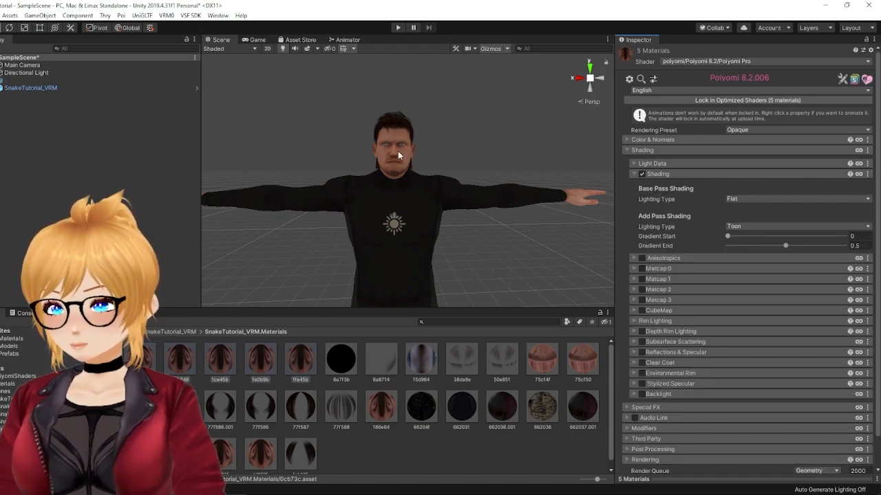
pyautogui.scroll(5, 396, 148)
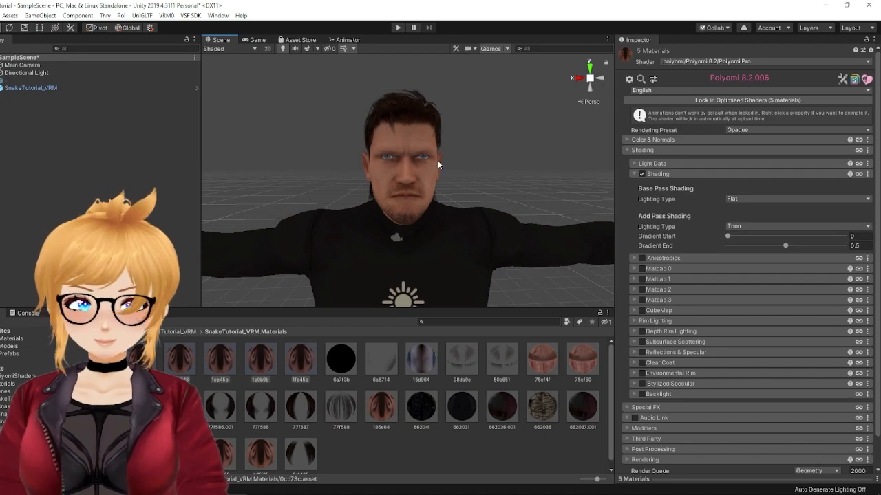
pyautogui.click(732, 200)
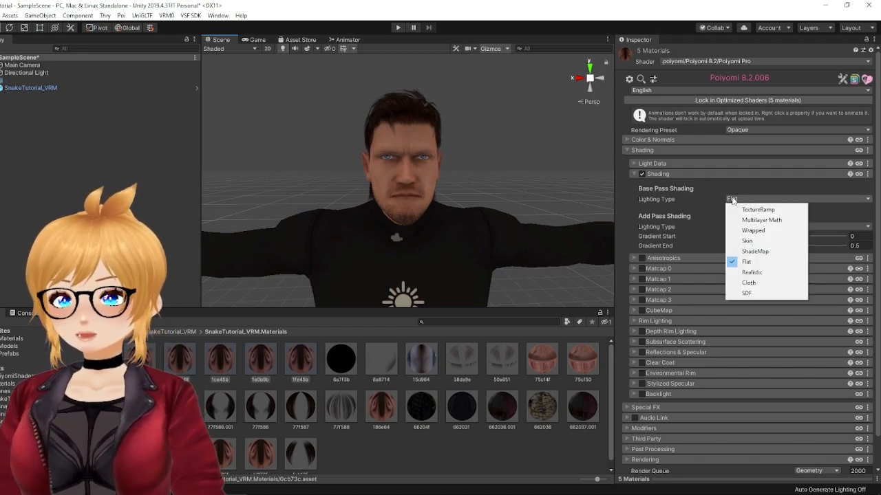
pyautogui.click(746, 262)
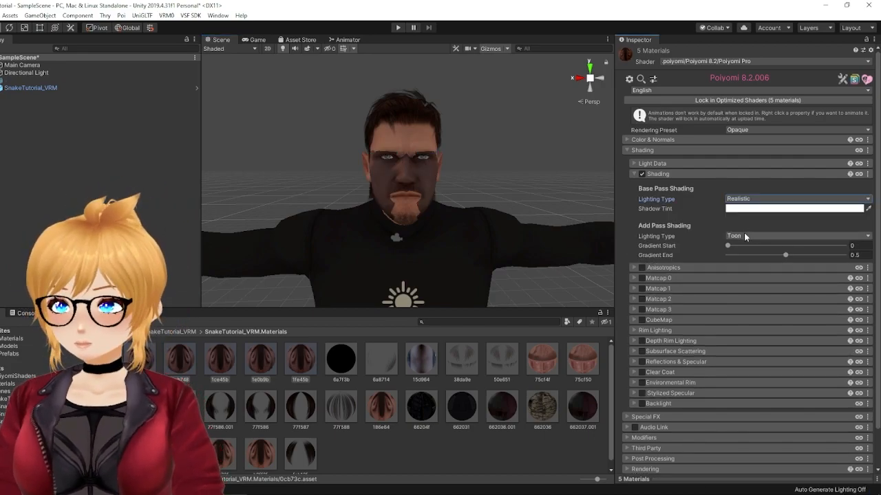
pyautogui.click(745, 236)
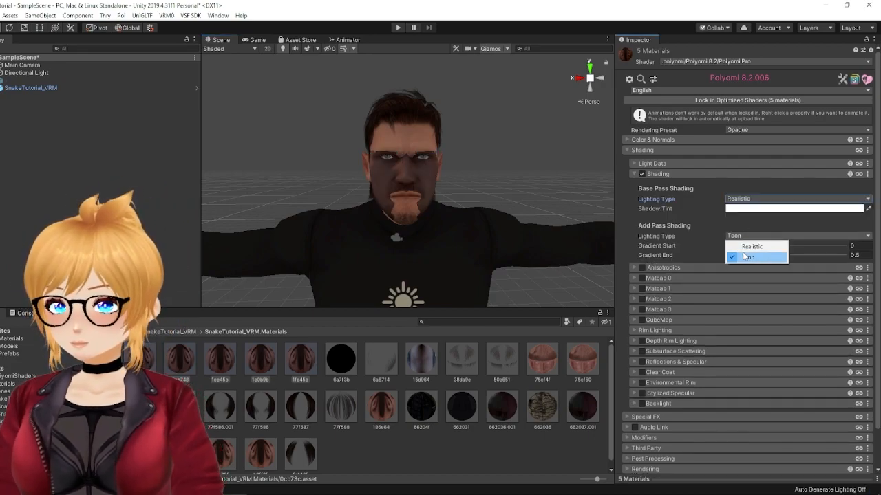
pyautogui.click(746, 248)
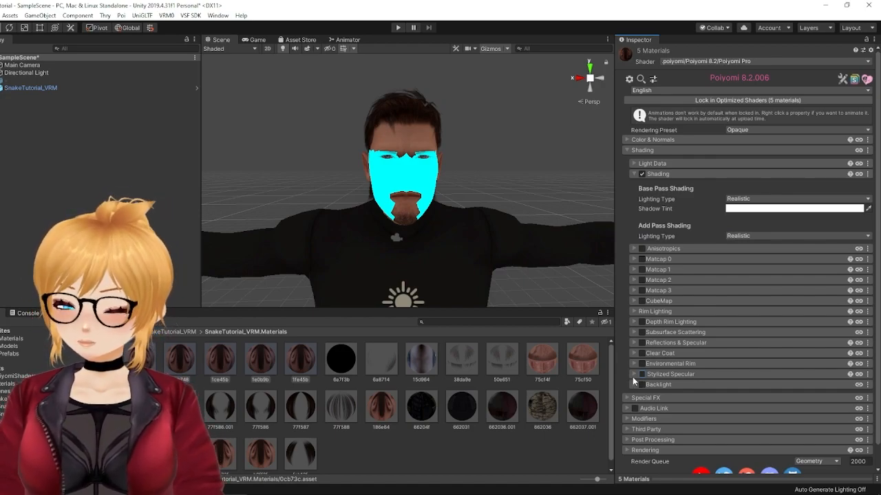
# Step: Enable Stylized Specular on the five selected skin materials and assign the b65a33 texture as their Specular Map
pyautogui.click(634, 375)
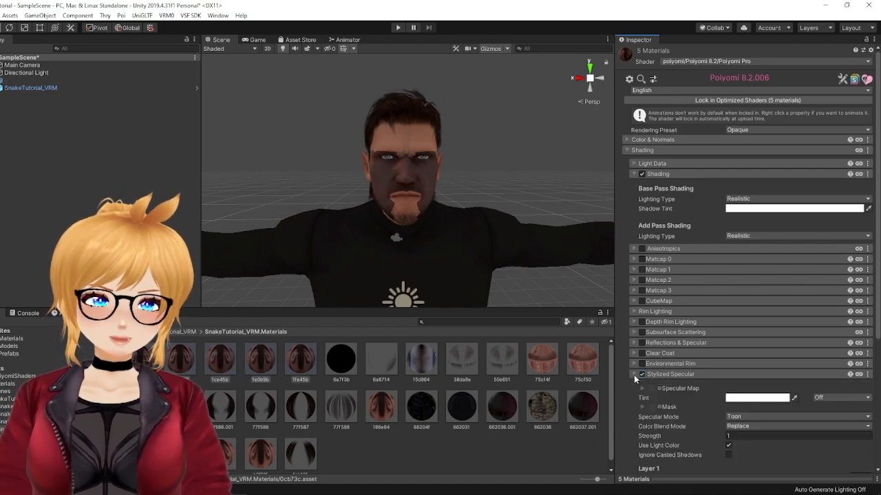
pyautogui.click(660, 388)
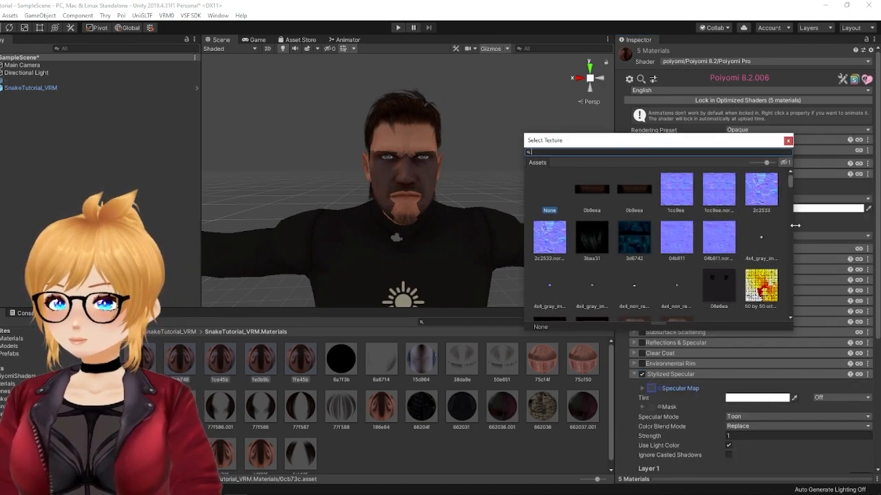
pyautogui.scroll(-3, 790, 184)
pyautogui.scroll(-3, 789, 185)
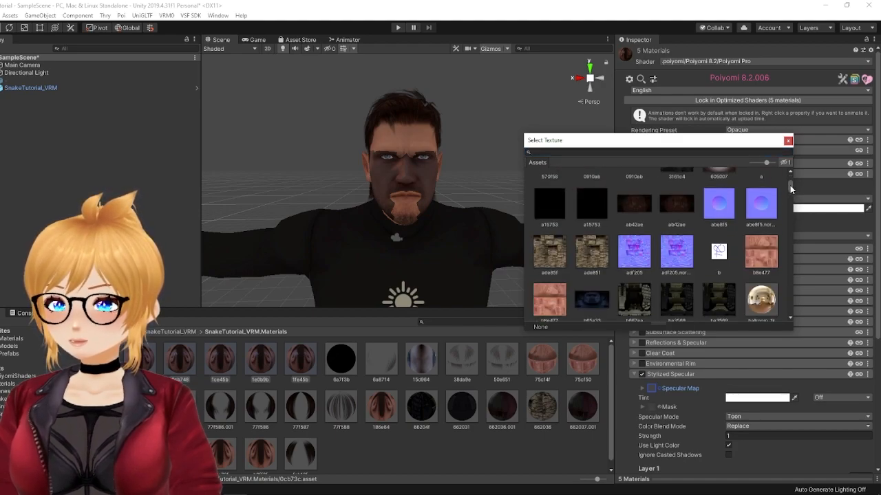
pyautogui.scroll(-1, 790, 185)
pyautogui.click(586, 280)
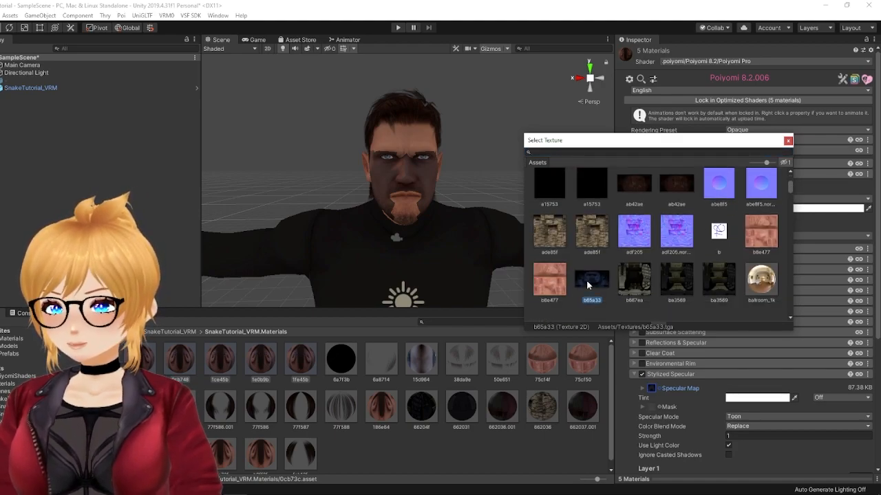
pyautogui.click(788, 141)
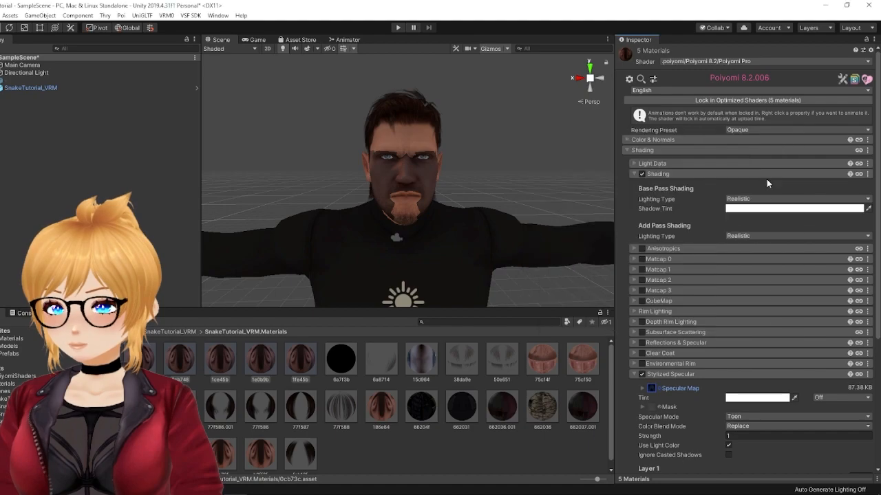
# Step: Set the Stylized Specular mode to Realistic and its Color Blend Mode to Add for the five skin materials
pyautogui.click(728, 417)
pyautogui.click(743, 437)
pyautogui.click(736, 427)
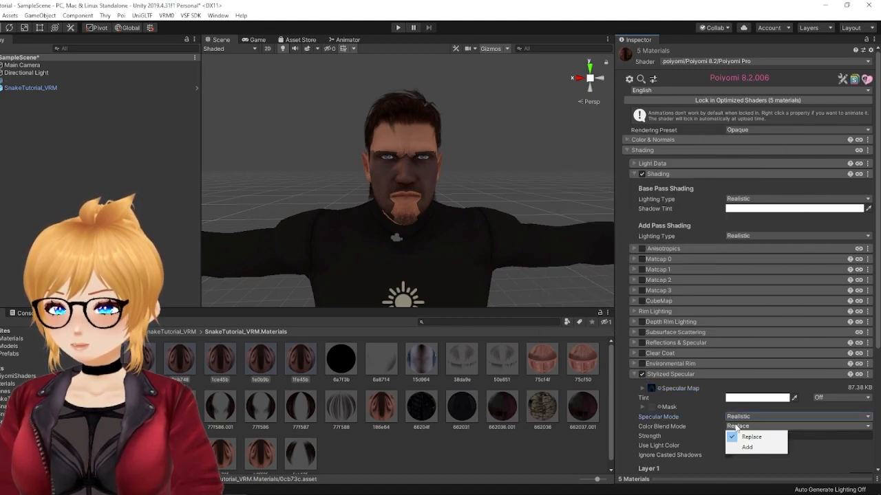
pyautogui.click(741, 448)
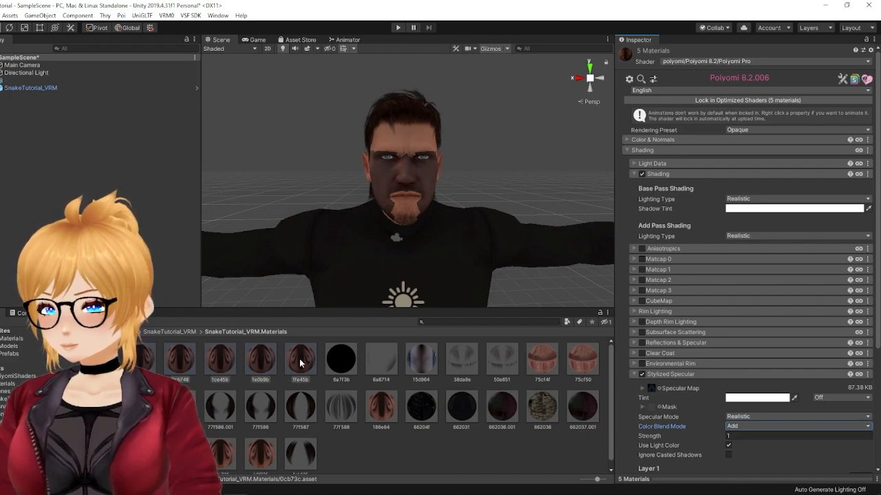
# Step: Copy the Shading settings of the five skin materials and paste them into the 186e64 material
pyautogui.click(632, 163)
pyautogui.click(632, 163)
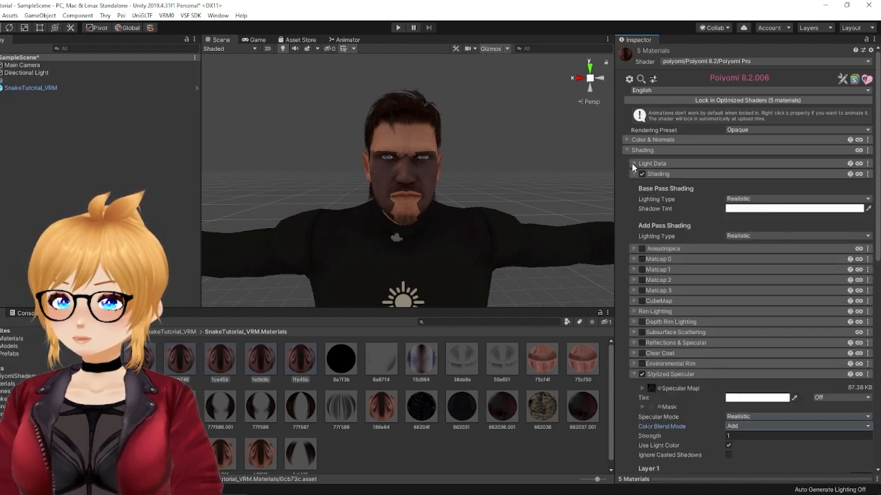
pyautogui.click(868, 150)
pyautogui.click(837, 178)
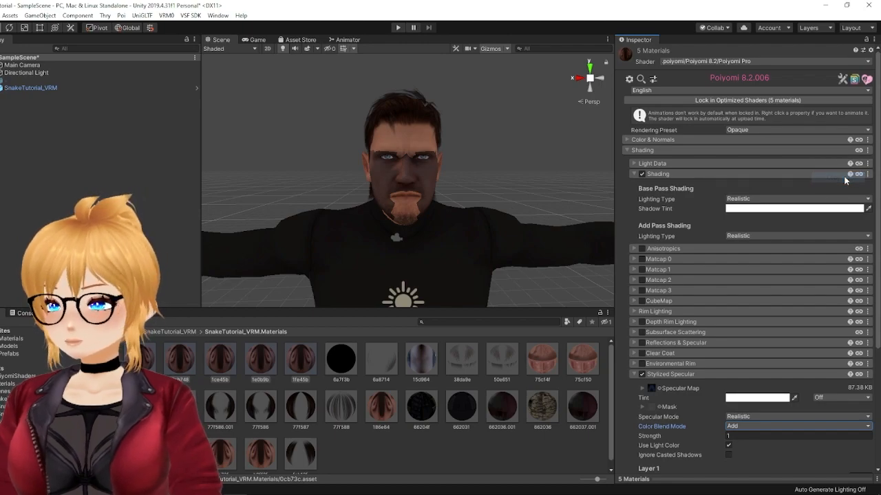
pyautogui.click(380, 402)
pyautogui.click(631, 150)
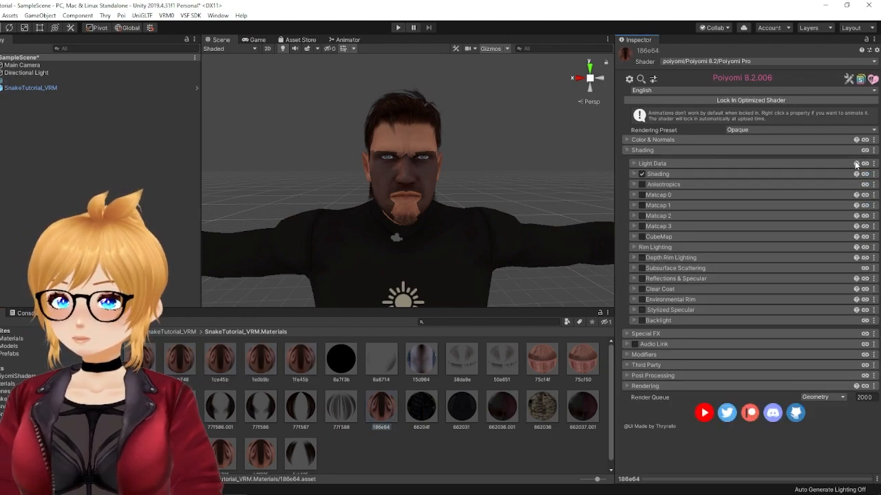
pyautogui.click(873, 150)
pyautogui.click(838, 188)
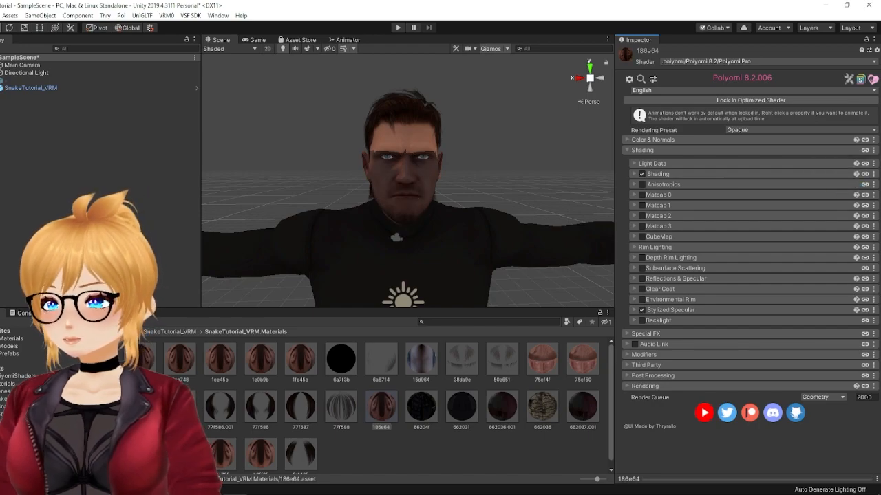
# Step: Paste the copied Shading settings into the b0e72f and b0ff2f materials
pyautogui.click(217, 457)
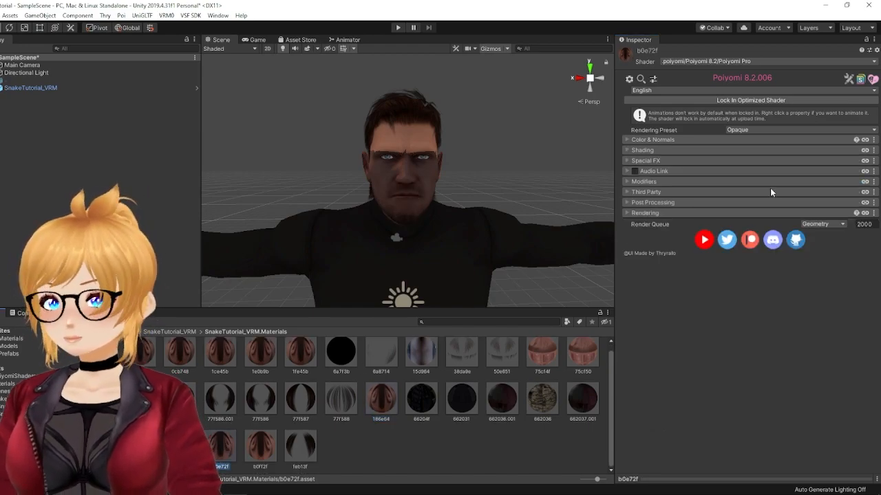
pyautogui.click(642, 150)
pyautogui.click(873, 150)
pyautogui.click(855, 181)
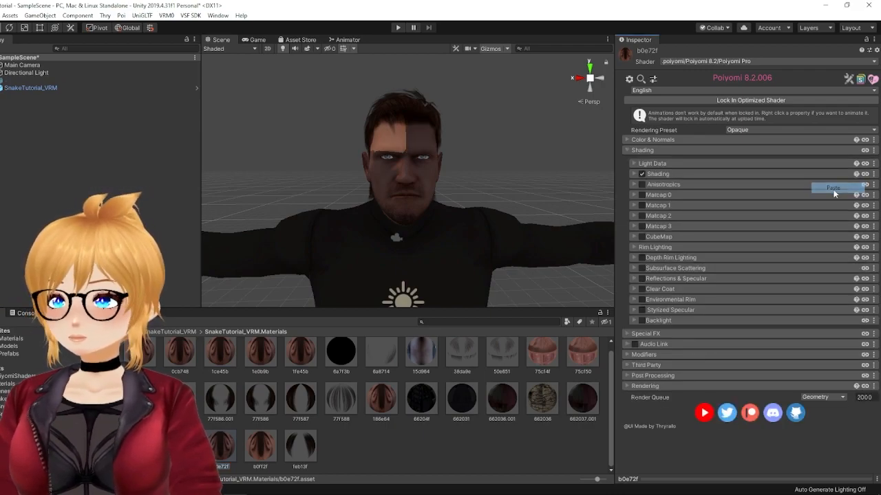
pyautogui.click(261, 447)
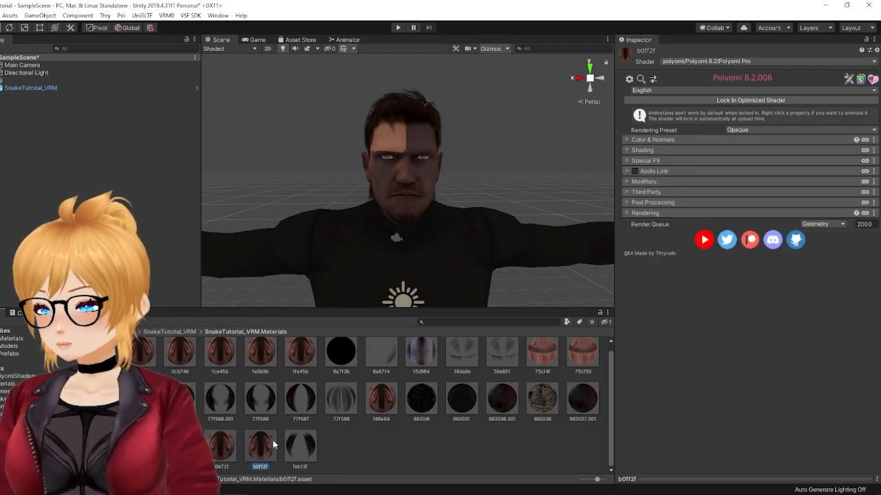
pyautogui.click(873, 150)
pyautogui.click(837, 189)
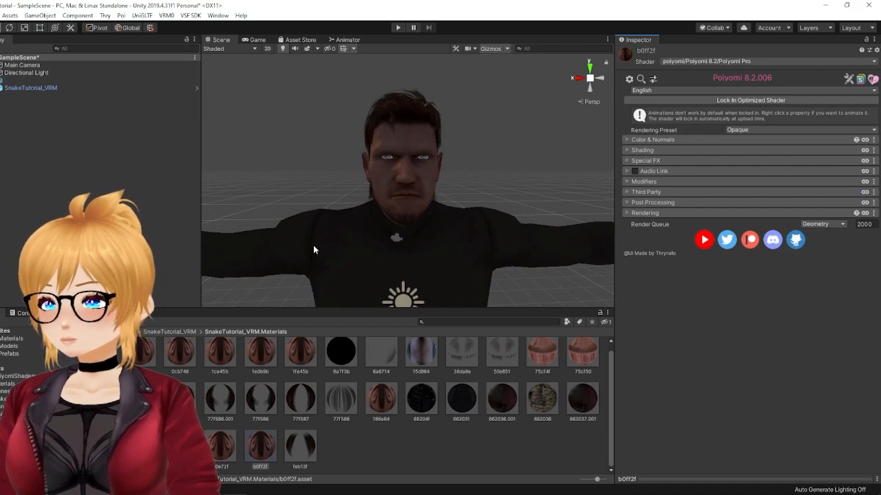
# Step: Duplicate the Directional Light and place the copy above and beside the model at about X -5.37, Y 9.13
pyautogui.scroll(3, 324, 163)
pyautogui.scroll(-1, 331, 162)
pyautogui.scroll(-1, 331, 163)
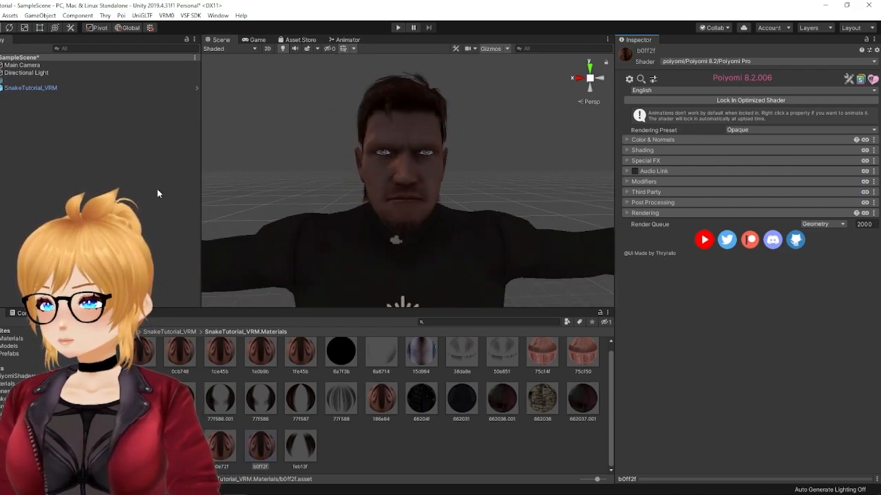
pyautogui.click(28, 72)
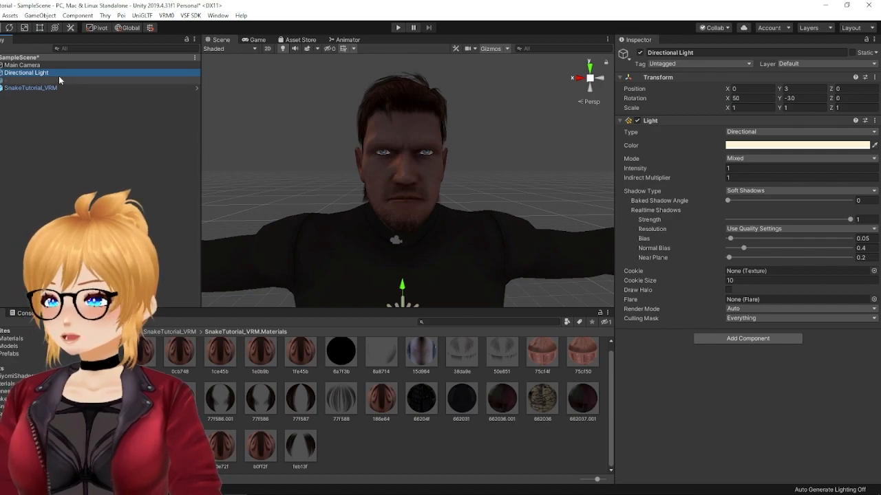
pyautogui.rightClick(59, 74)
pyautogui.click(76, 112)
pyautogui.moveTo(56, 92); pyautogui.dragTo(43, 79)
pyautogui.scroll(-4, 356, 184)
pyautogui.moveTo(404, 203); pyautogui.dragTo(379, 75)
pyautogui.moveTo(405, 103); pyautogui.dragTo(522, 103)
# Step: Change the duplicated light's type to Spot, rotate it to about 117.7 on Y towards the model, and move it to about X -8.16
pyautogui.click(741, 131)
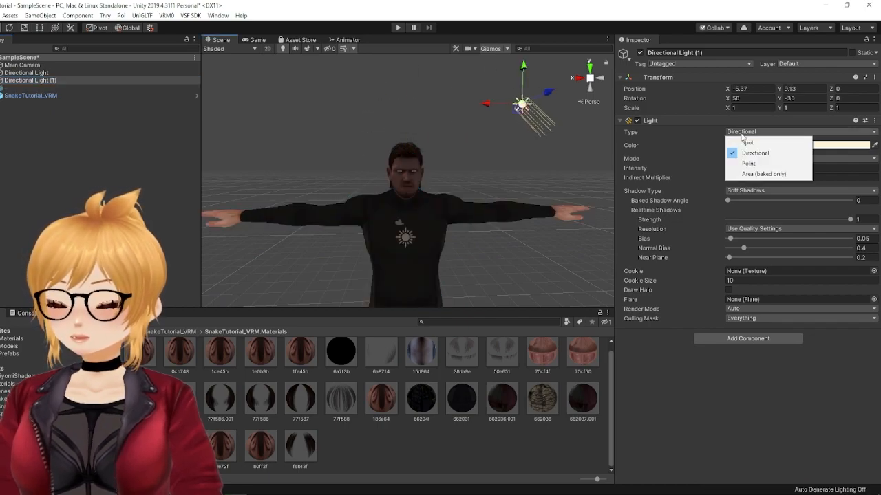
pyautogui.click(748, 143)
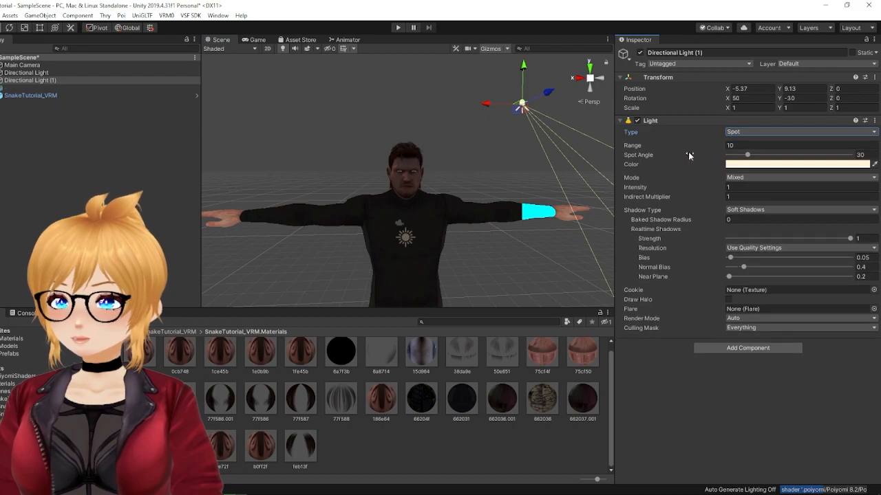
pyautogui.scroll(-3, 428, 117)
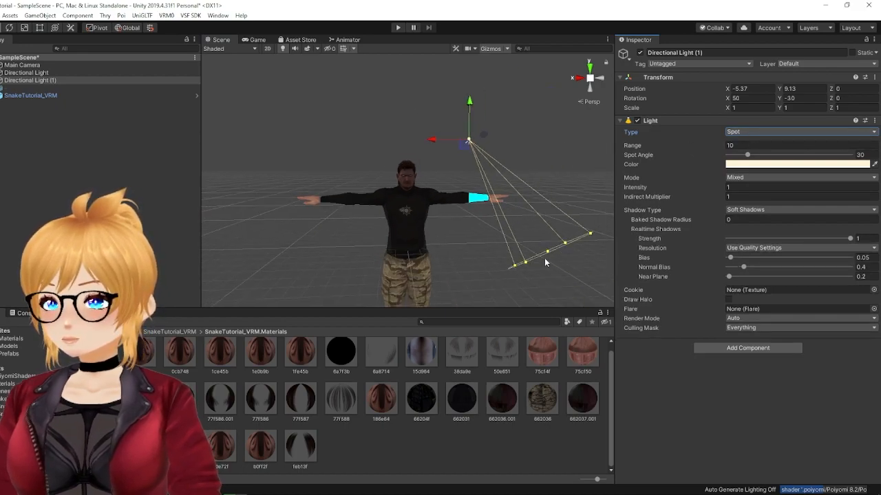
pyautogui.click(9, 28)
pyautogui.moveTo(482, 134); pyautogui.dragTo(244, 108)
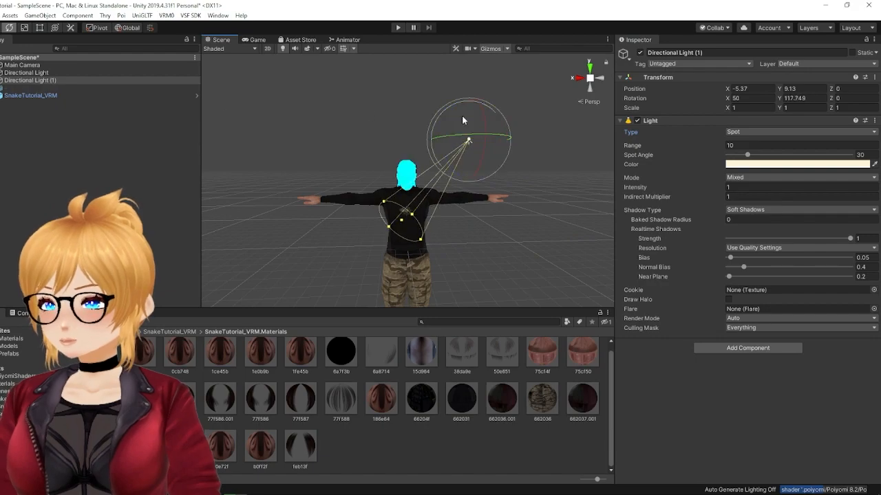
pyautogui.press('w')
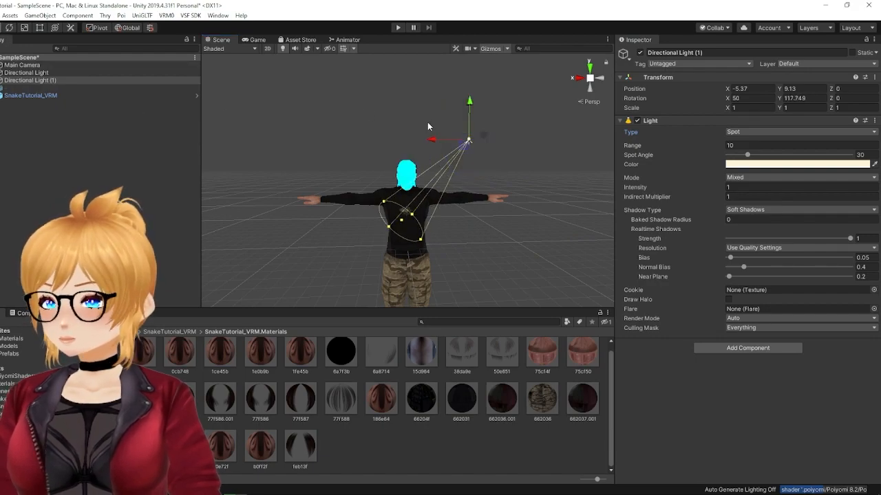
pyautogui.moveTo(433, 142); pyautogui.dragTo(465, 144)
# Step: Color the spot light blue, raise its intensity to 10, and aim it at the side of the face with a spot angle of about 44.6
pyautogui.click(791, 163)
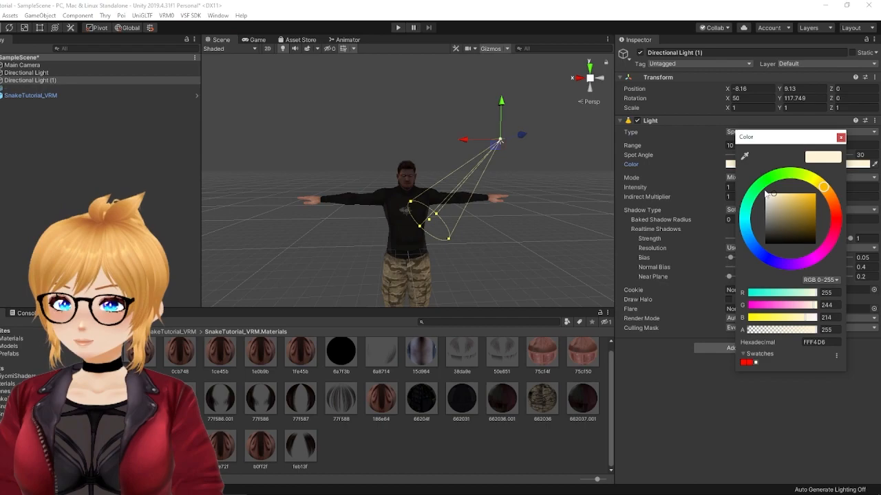
pyautogui.moveTo(745, 227); pyautogui.dragTo(805, 192)
pyautogui.click(663, 183)
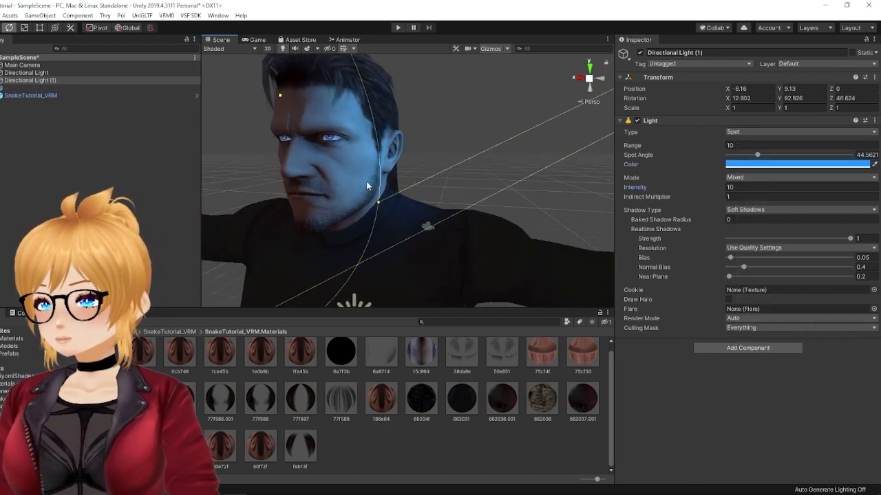
pyautogui.keyDown('alt'); pyautogui.moveTo(366, 181); pyautogui.dragTo(315, 136); pyautogui.keyUp('alt')
pyautogui.keyDown('alt'); pyautogui.moveTo(465, 204); pyautogui.dragTo(390, 145); pyautogui.keyUp('alt')
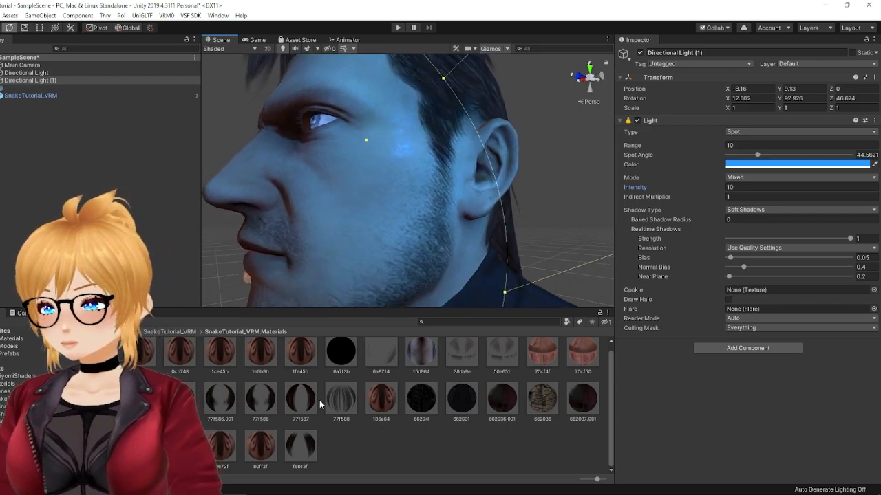
# Step: Review the Stylized Specular settings of the b0ff2f material
pyautogui.click(260, 447)
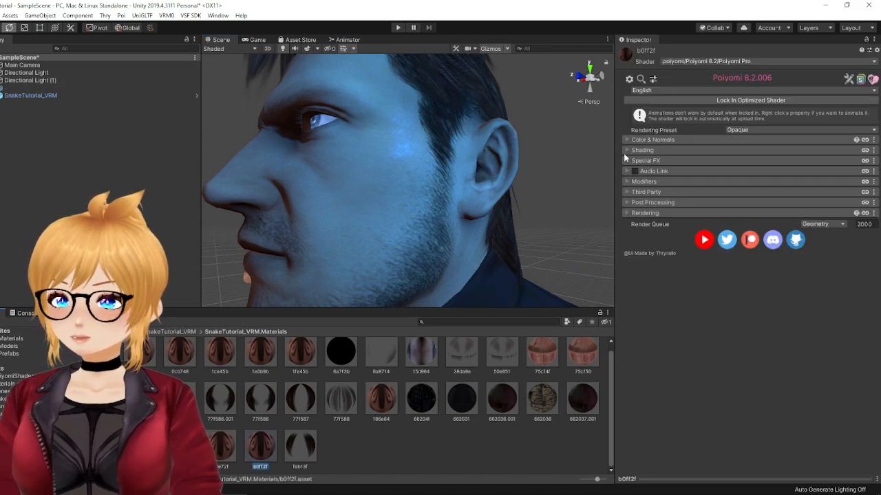
pyautogui.click(626, 150)
pyautogui.click(637, 309)
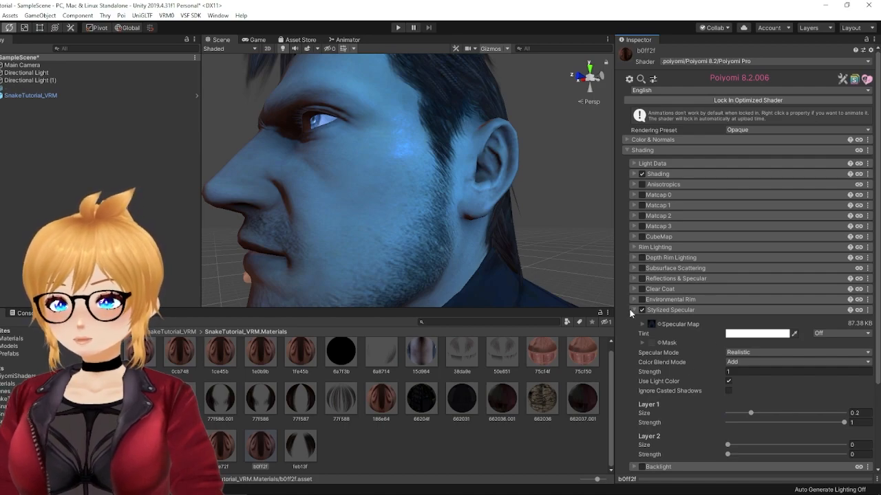
pyautogui.click(630, 309)
# Step: Examine from several angles and distances how the blue spot light falls on the model's face, hair and shirt
pyautogui.scroll(-5, 366, 182)
pyautogui.moveTo(365, 181); pyautogui.dragTo(481, 200, button='right')
pyautogui.scroll(-3, 437, 198)
pyautogui.moveTo(434, 197); pyautogui.dragTo(454, 206, button='middle')
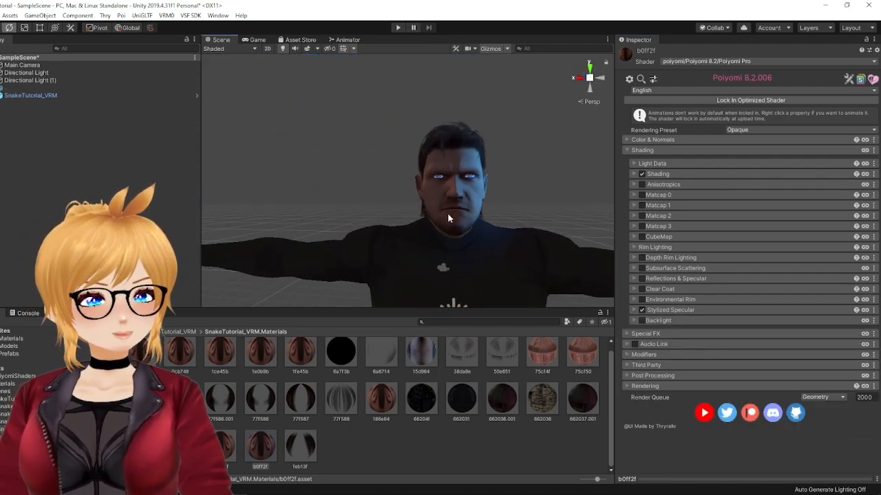
pyautogui.scroll(-2, 444, 215)
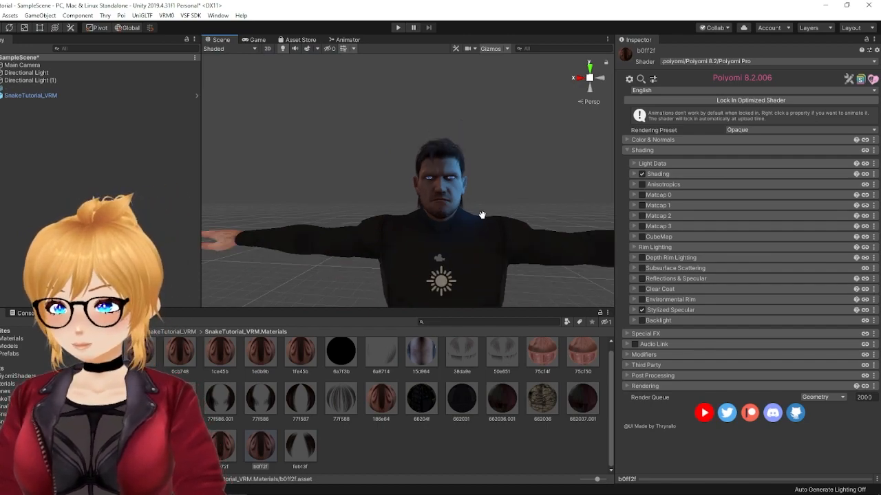
pyautogui.moveTo(490, 216); pyautogui.dragTo(351, 208, button='middle')
pyautogui.scroll(1, 351, 209)
pyautogui.scroll(-1, 425, 172)
pyautogui.moveTo(424, 173); pyautogui.dragTo(479, 241, button='middle')
pyautogui.scroll(-1, 567, 282)
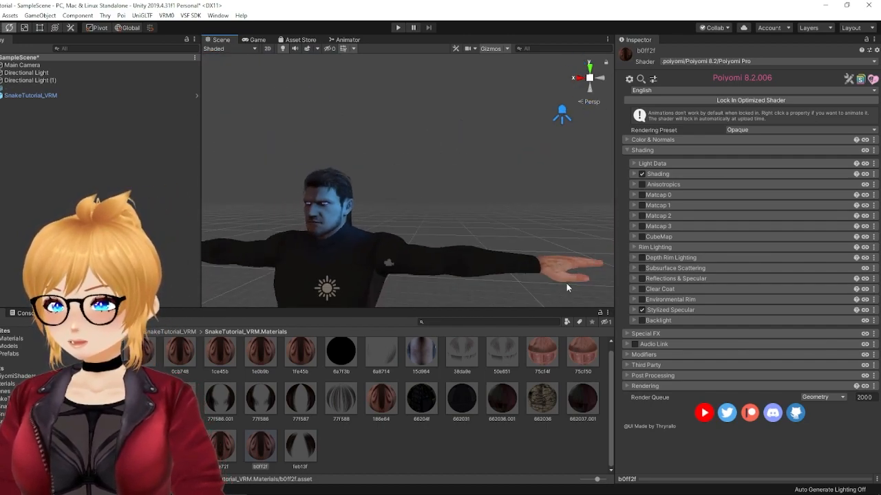
pyautogui.scroll(-2, 397, 242)
pyautogui.moveTo(397, 242); pyautogui.dragTo(411, 278, button='middle')
pyautogui.moveTo(413, 107); pyautogui.dragTo(412, 212, button='middle')
pyautogui.scroll(2, 420, 222)
pyautogui.moveTo(413, 275); pyautogui.dragTo(444, 182, button='middle')
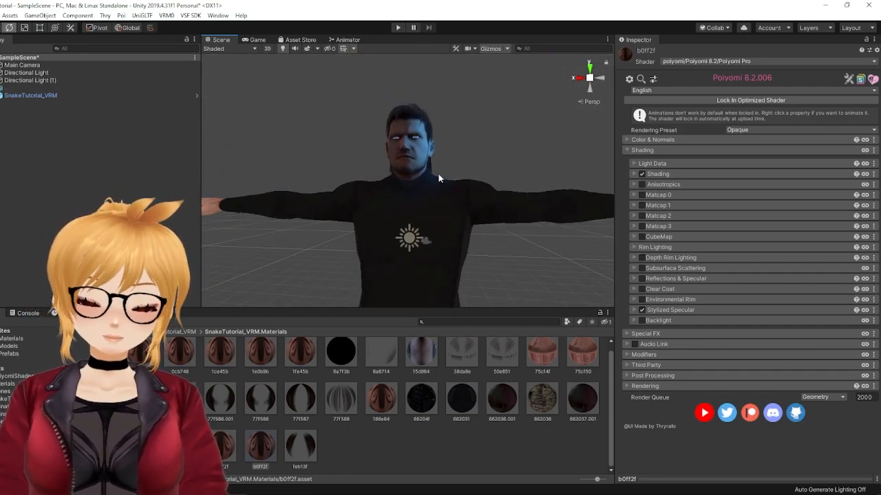
pyautogui.scroll(2, 438, 178)
# Step: Deactivate the blue spot light and select the original Directional Light
pyautogui.click(53, 79)
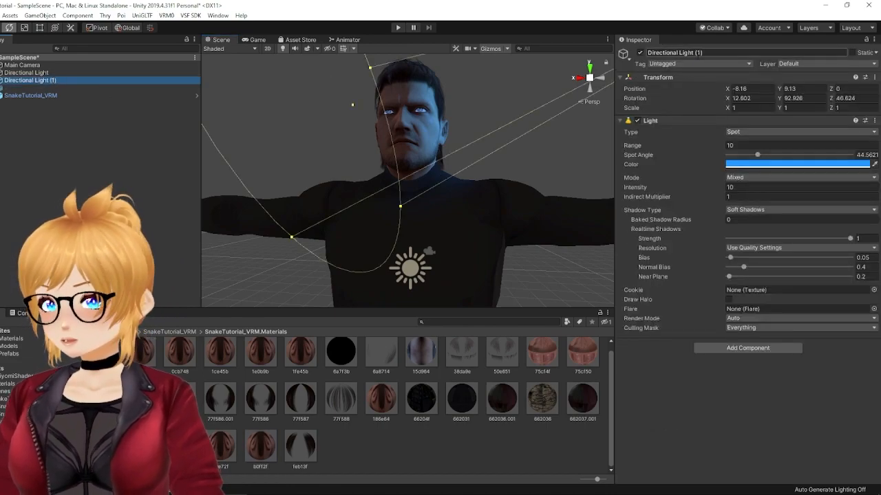
pyautogui.click(639, 53)
pyautogui.click(68, 73)
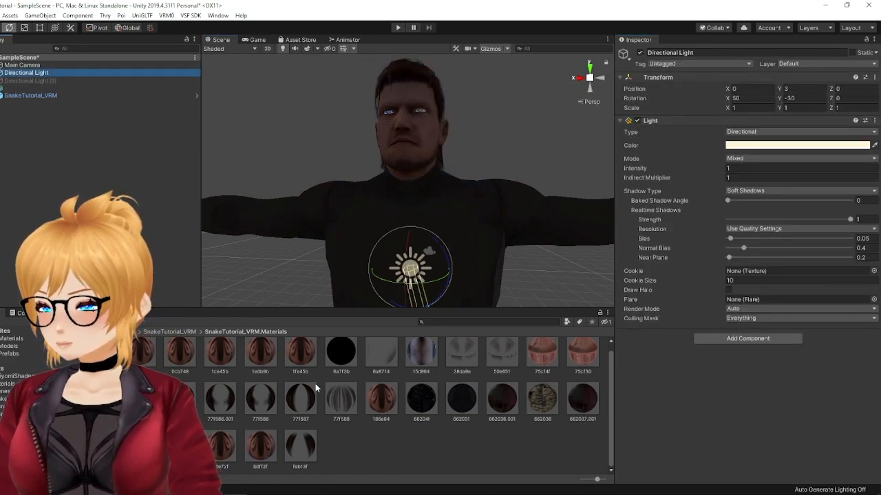
pyautogui.moveTo(508, 188); pyautogui.dragTo(510, 215, button='right')
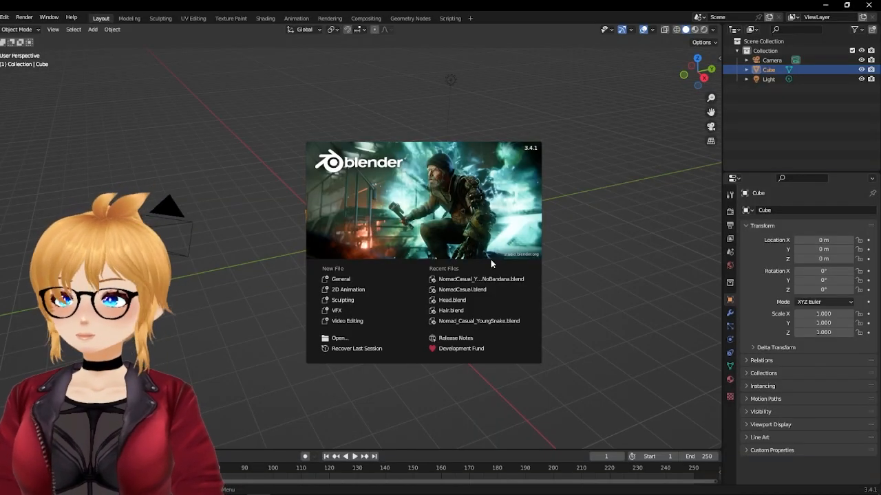
# Step: Switch to Blender, open the recent file NomadCasual_YoungSnake_NoBandana.blend, and frame the character's upper body
pyautogui.click(482, 277)
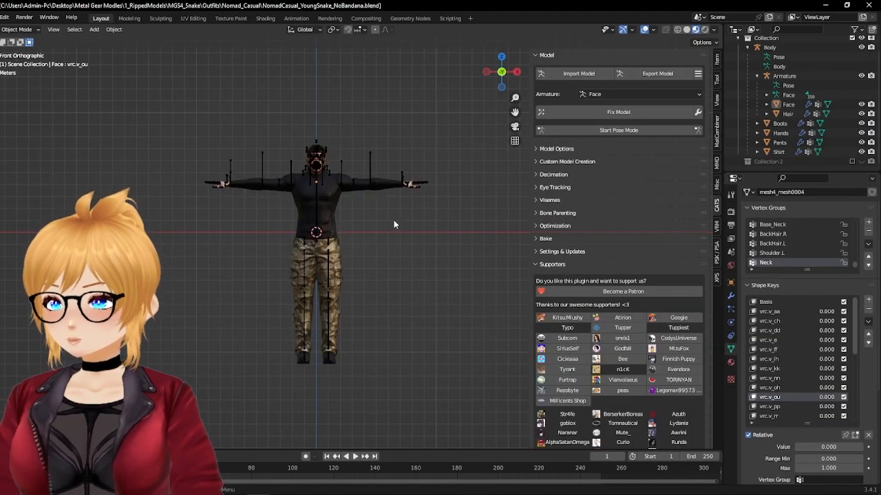
pyautogui.keyDown('shift'); pyautogui.moveTo(392, 221); pyautogui.dragTo(400, 258, button='middle'); pyautogui.keyUp('shift')
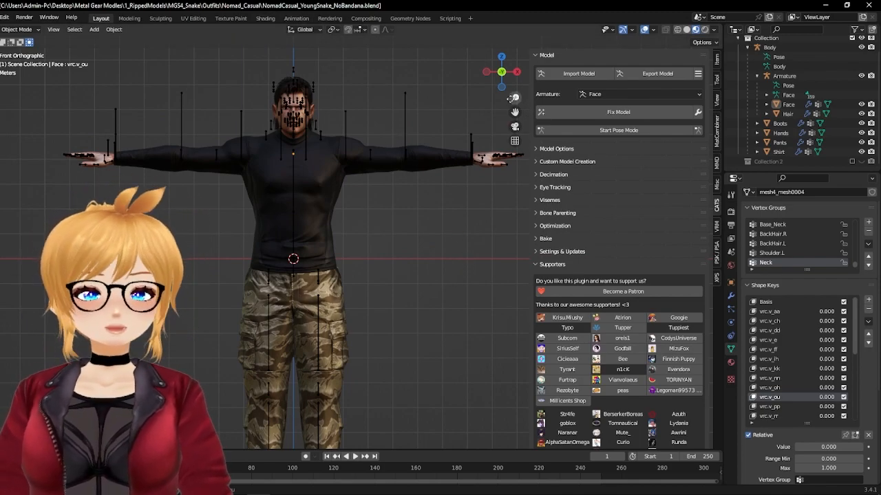
# Step: Open the Shading workspace and bring the character's head into a front-facing view
pyautogui.click(327, 19)
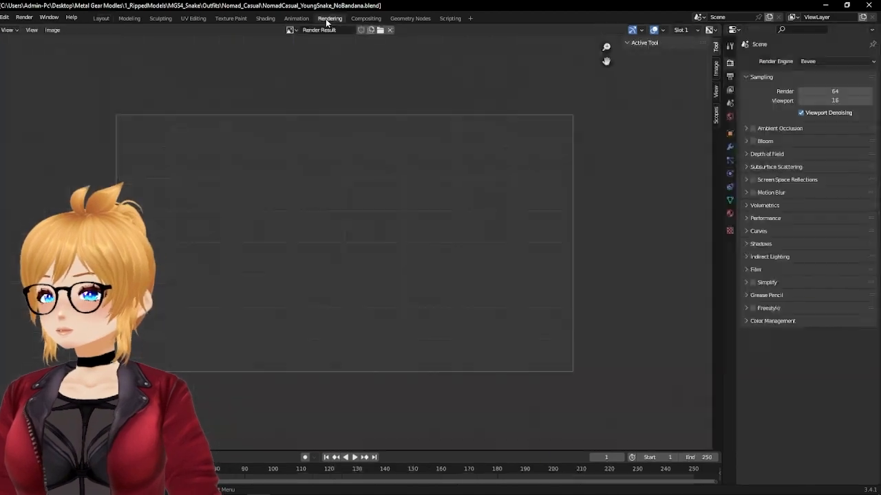
pyautogui.click(264, 19)
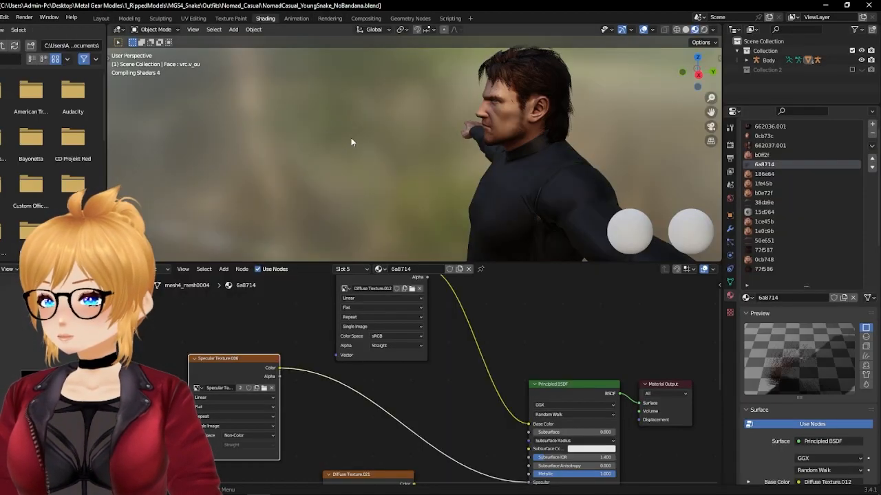
pyautogui.rightClick(344, 132)
pyautogui.moveTo(492, 142); pyautogui.dragTo(543, 143, button='middle')
pyautogui.moveTo(310, 131); pyautogui.dragTo(528, 145, button='middle')
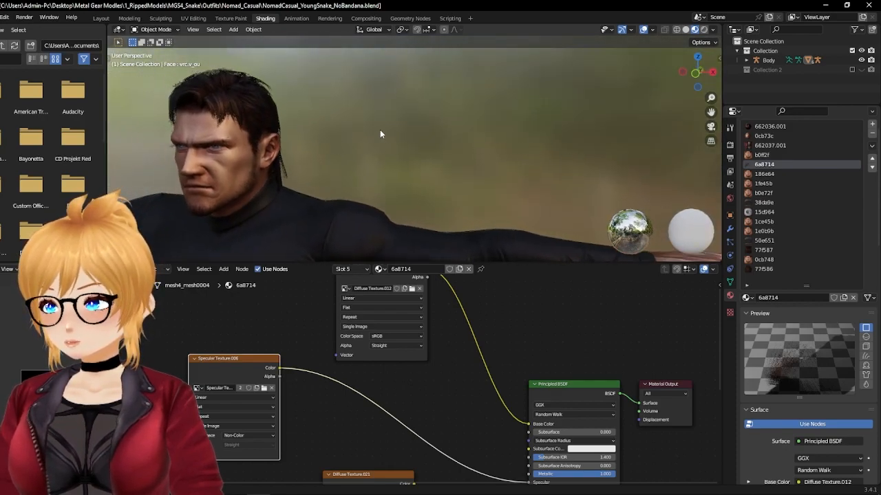
pyautogui.keyDown('shift'); pyautogui.moveTo(347, 128); pyautogui.dragTo(483, 124, button='middle'); pyautogui.keyUp('shift')
pyautogui.moveTo(415, 122); pyautogui.dragTo(502, 156, button='middle')
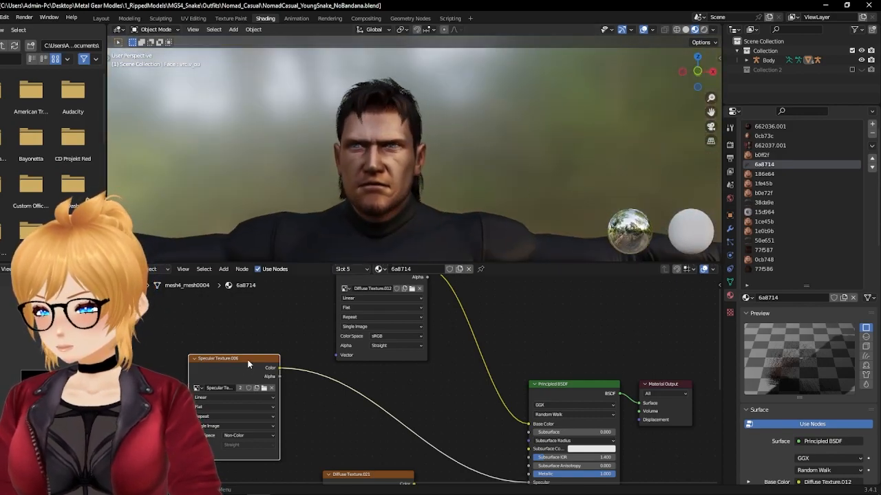
# Step: Select the hair mesh's 77f585 material and look up the image file used by its specular texture node
pyautogui.click(364, 91)
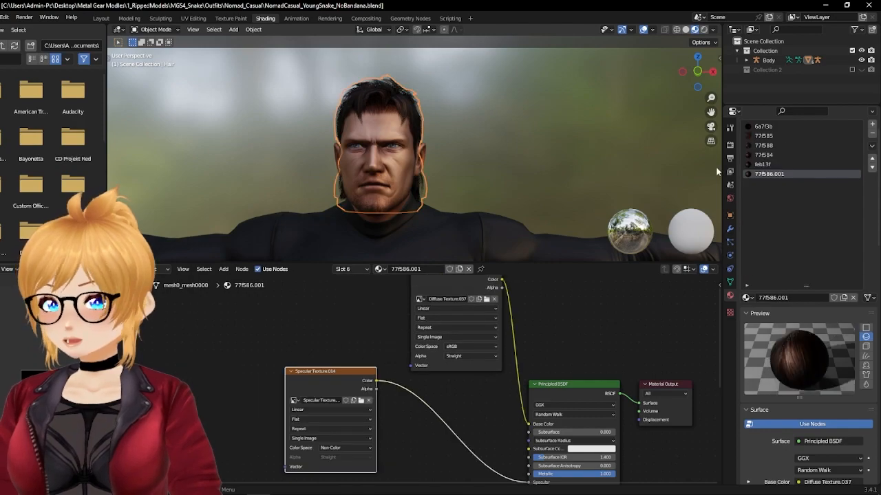
pyautogui.click(766, 145)
pyautogui.click(765, 136)
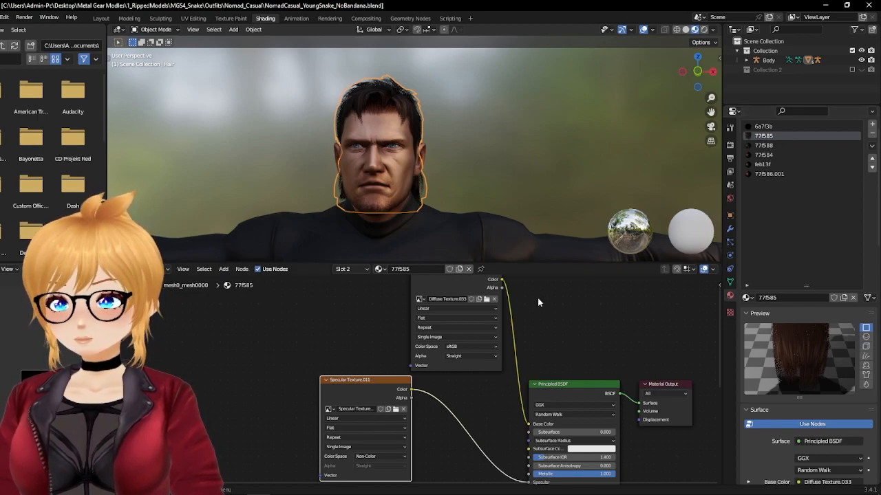
pyautogui.moveTo(352, 381); pyautogui.dragTo(298, 362)
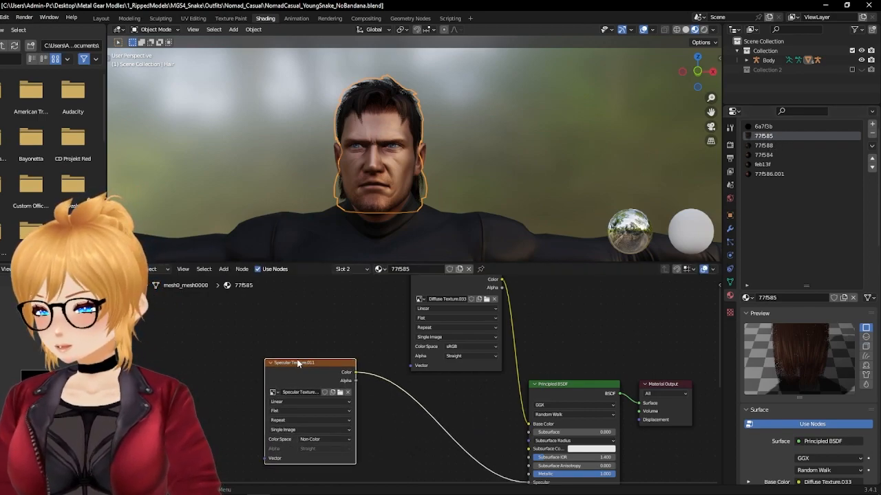
pyautogui.click(339, 393)
pyautogui.click(316, 385)
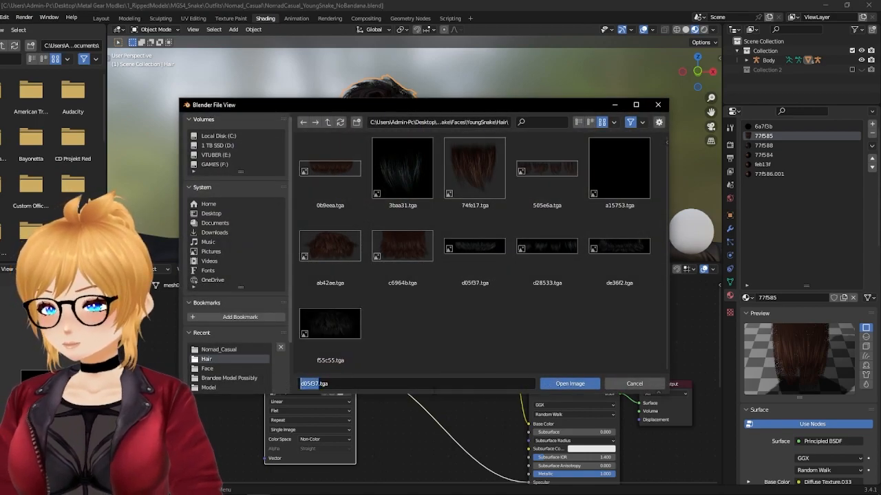
pyautogui.press('Return')
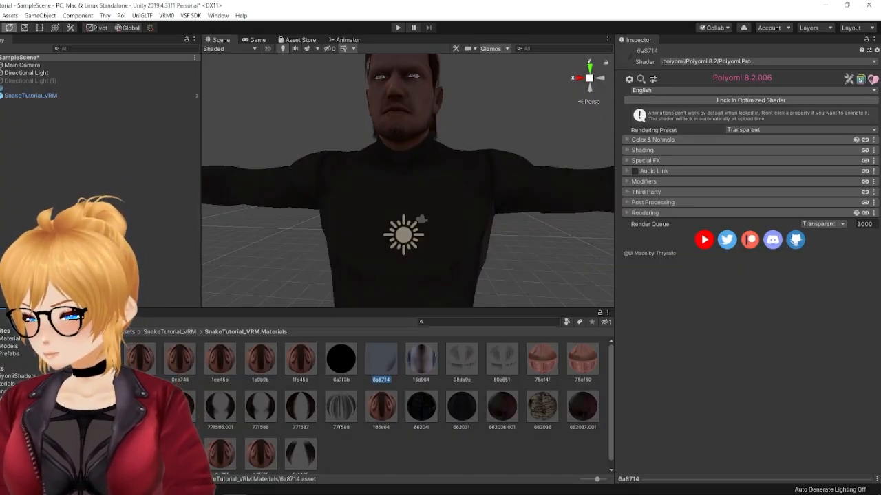
# Step: Switch to Unity, enable Stylized Specular on the 77f585 hair material and assign the d05f37 texture as its Specular Map
pyautogui.click(194, 412)
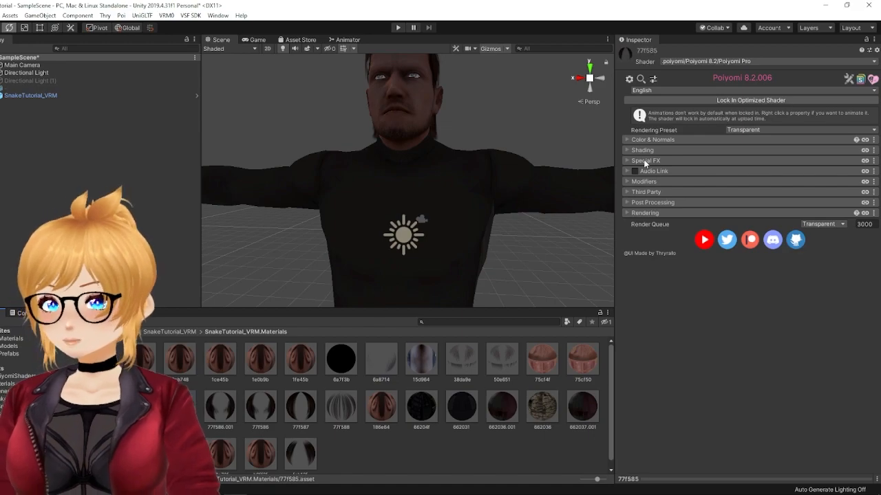
pyautogui.click(626, 150)
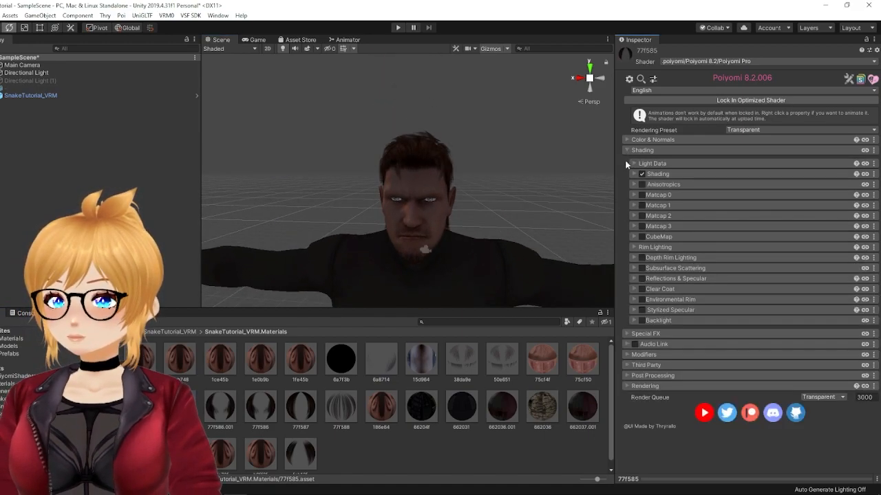
pyautogui.click(633, 310)
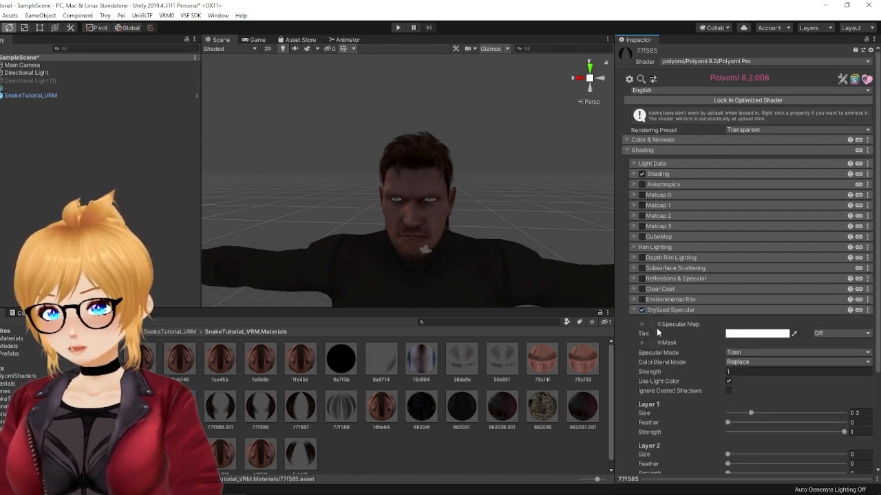
pyautogui.click(658, 324)
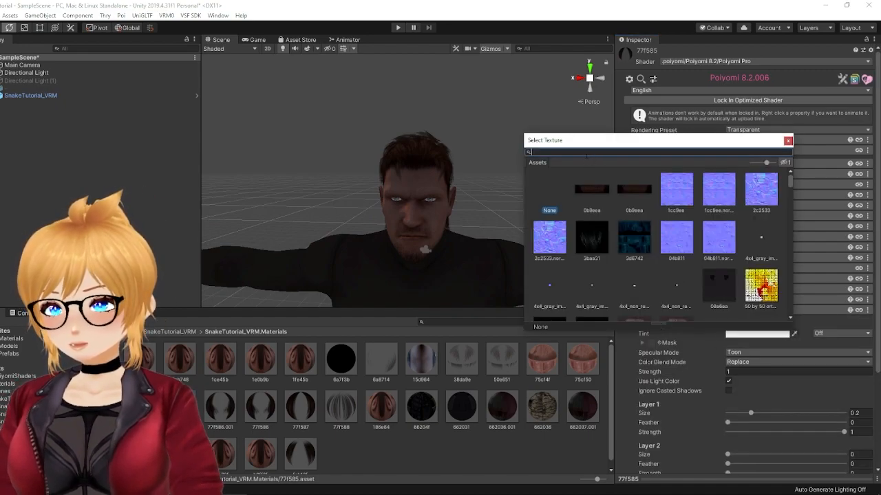
pyautogui.write('d05f37')
pyautogui.click(588, 190)
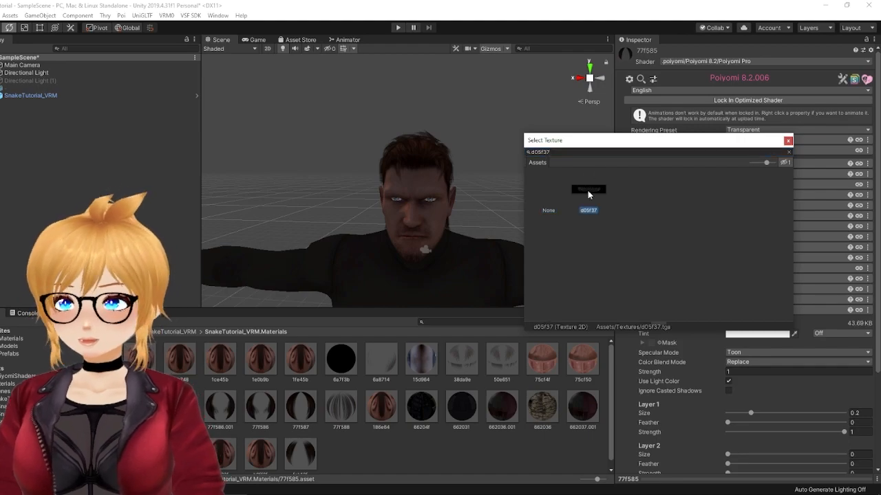
pyautogui.click(787, 140)
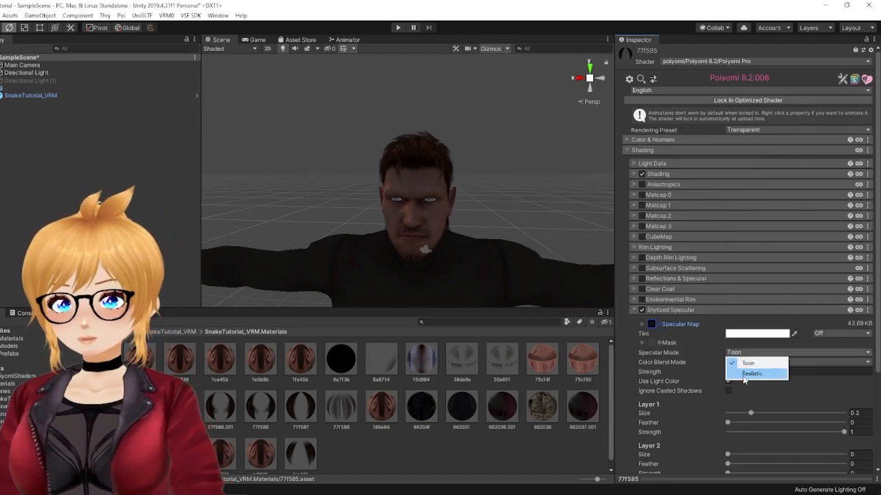
# Step: Set the 77f585 material's Specular Mode to Realistic and its specular Color Blend Mode to Add
pyautogui.click(751, 374)
pyautogui.click(756, 362)
pyautogui.click(743, 382)
# Step: Set both the Base Pass and Add Pass lighting types of the 77f585 material to Realistic
pyautogui.click(636, 174)
pyautogui.click(758, 201)
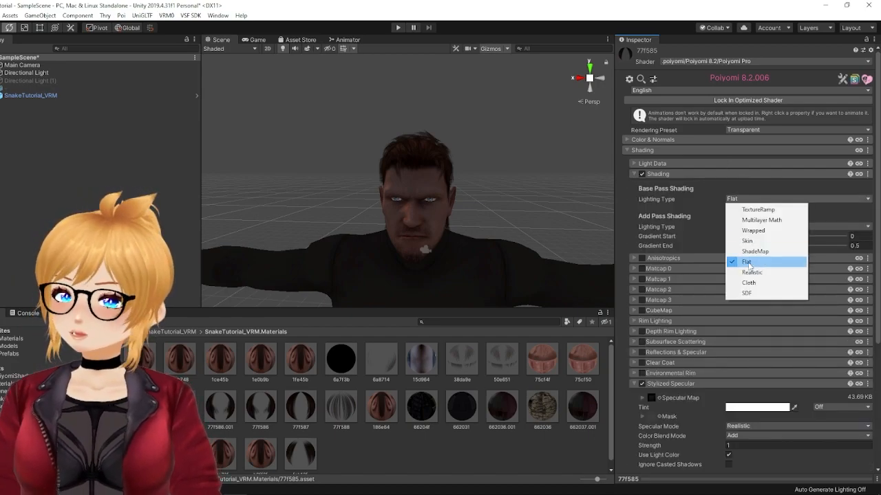
pyautogui.click(759, 270)
pyautogui.click(750, 236)
pyautogui.click(748, 257)
pyautogui.click(745, 253)
pyautogui.hotkey('ctrl', 'z')
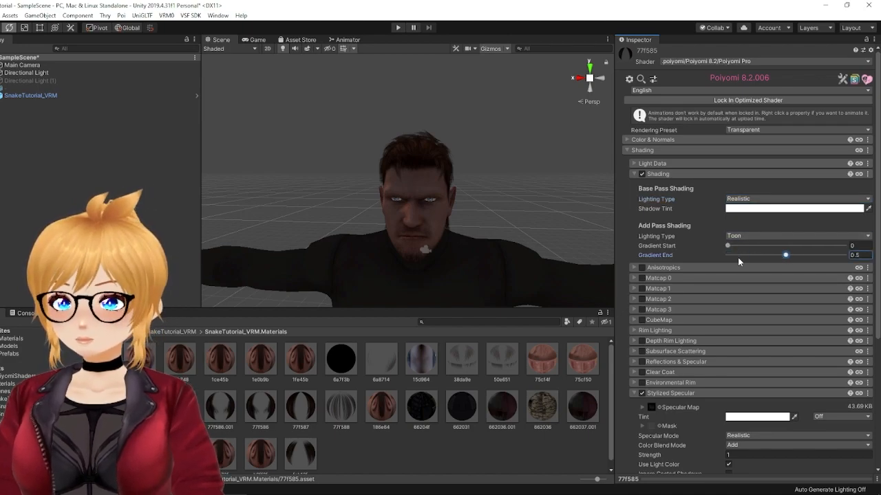
pyautogui.click(756, 236)
pyautogui.click(750, 245)
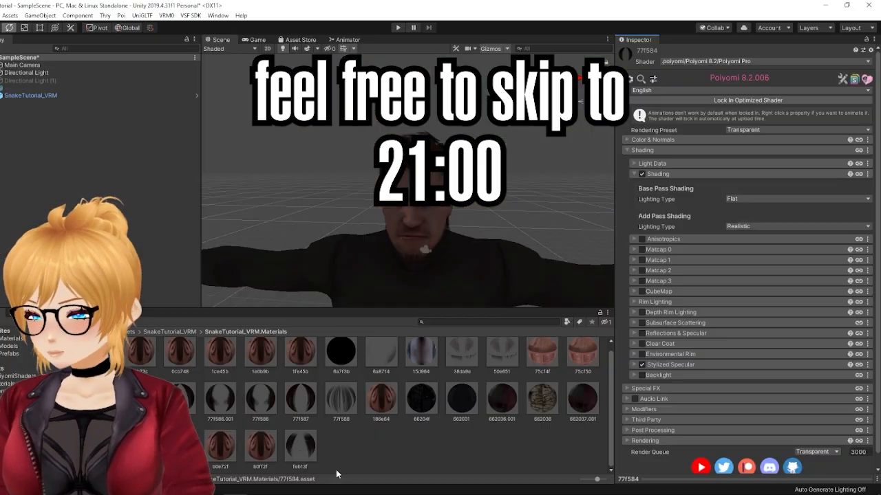
# Step: Check in Blender the specular texture nodes of the hair materials feb13f and 77f586.001 and the shirt material 662031
pyautogui.click(300, 447)
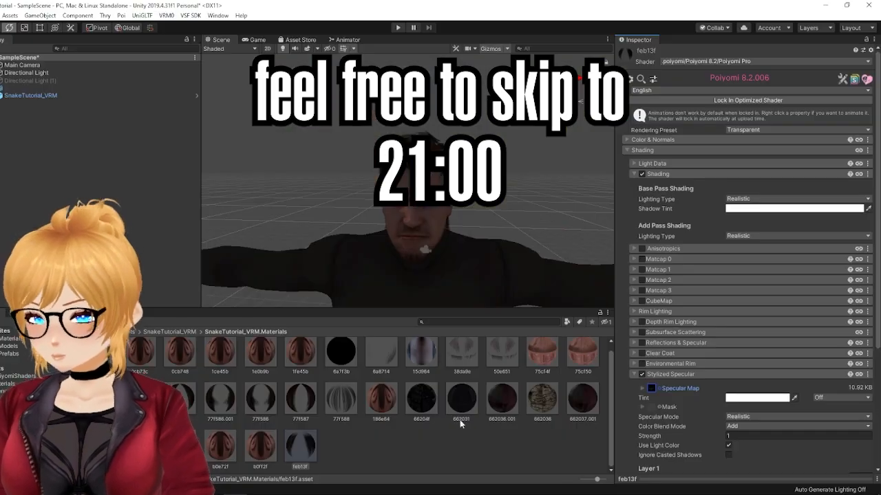
pyautogui.click(641, 317)
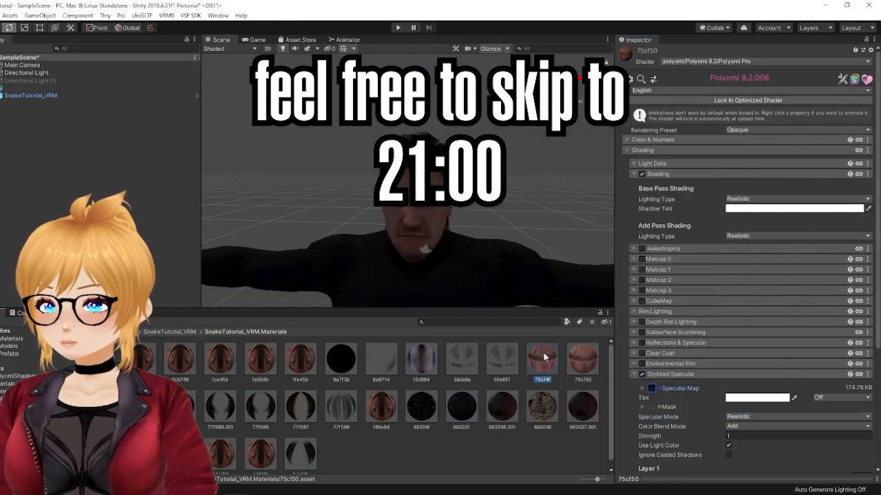
pyautogui.click(745, 236)
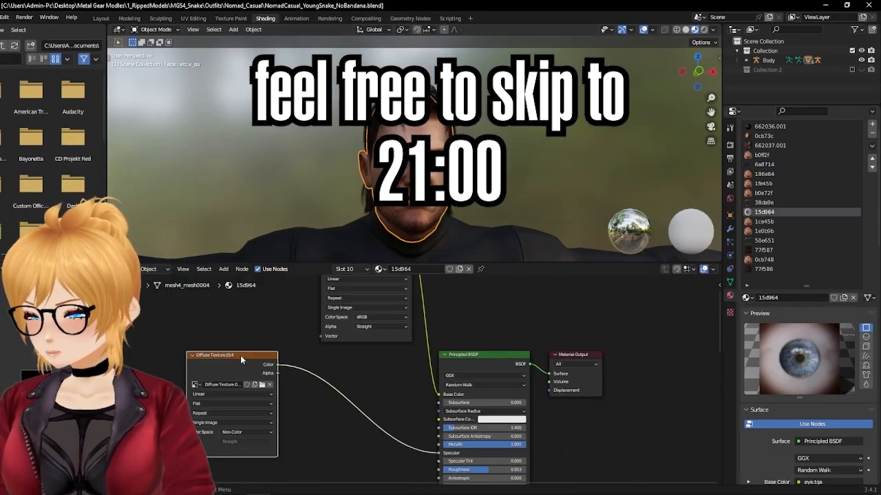
# Step: Review the Environmental Rim and Stylized Specular settings of the eye material 15d964 in Unity
pyautogui.moveTo(240, 355); pyautogui.dragTo(238, 390)
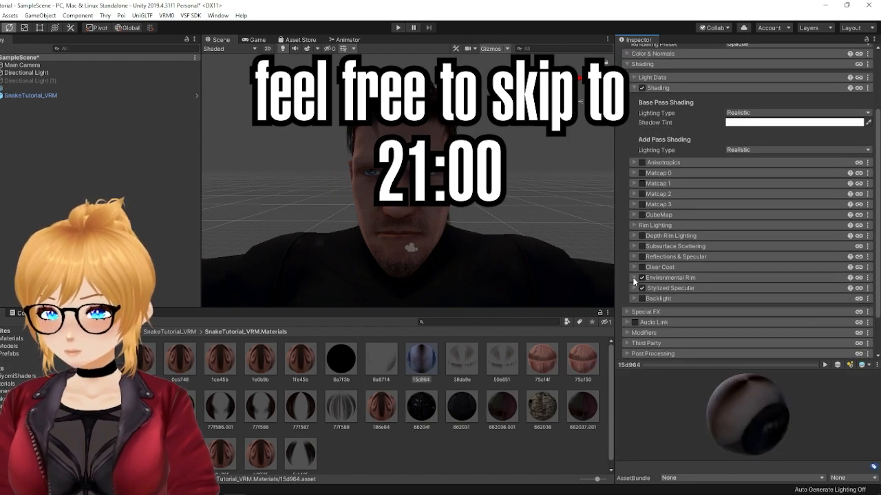
pyautogui.scroll(-5, 752, 304)
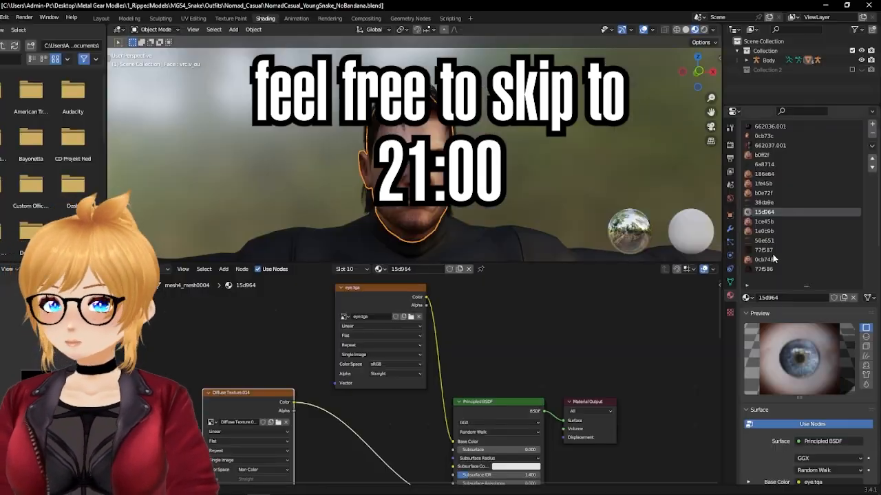
pyautogui.moveTo(332, 361); pyautogui.dragTo(307, 388)
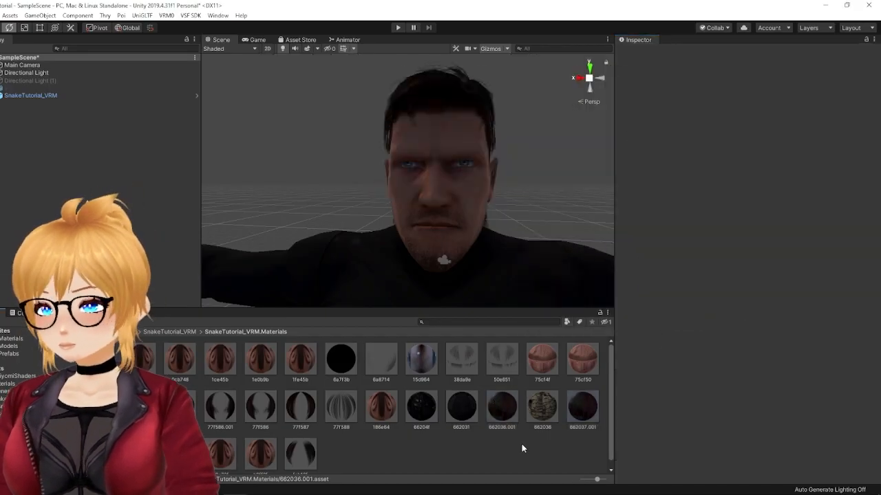
# Step: Reactivate the blue spot light Directional Light (1) and rotate it to about X 31.56, Y 93.35, Z 47.74
pyautogui.scroll(-5, 490, 260)
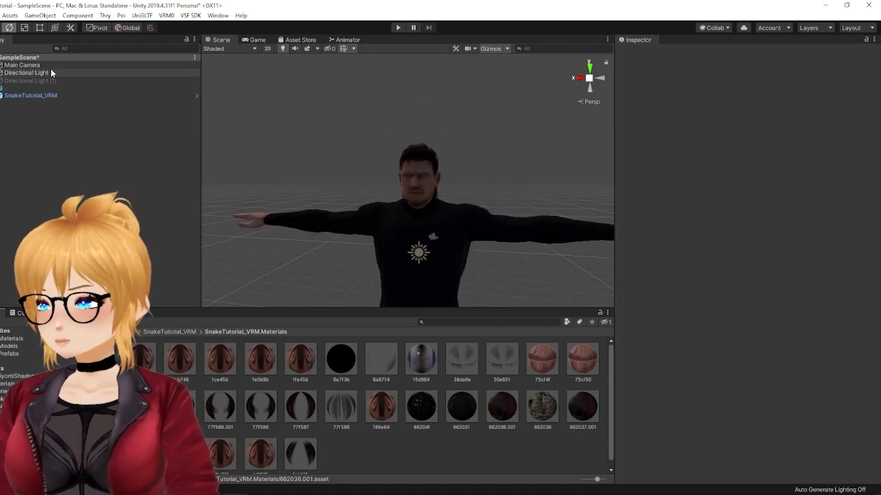
pyautogui.click(45, 80)
pyautogui.click(639, 53)
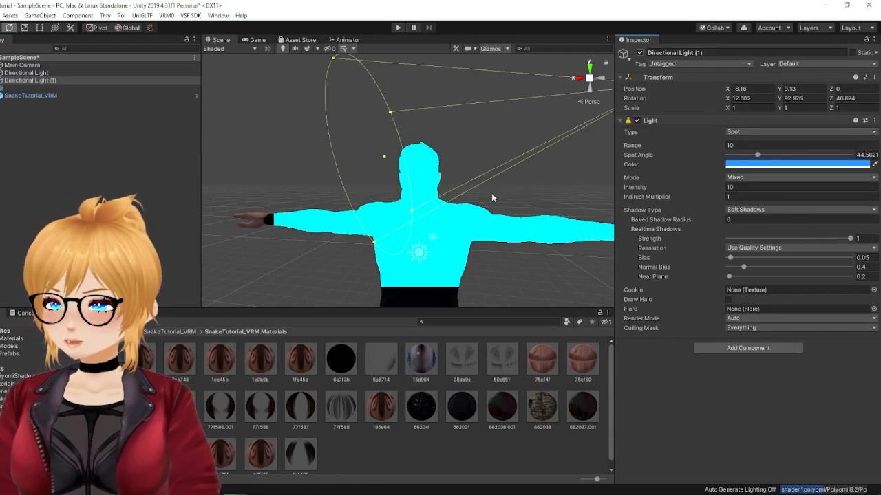
pyautogui.keyDown('alt'); pyautogui.moveTo(504, 181); pyautogui.dragTo(353, 162); pyautogui.keyUp('alt')
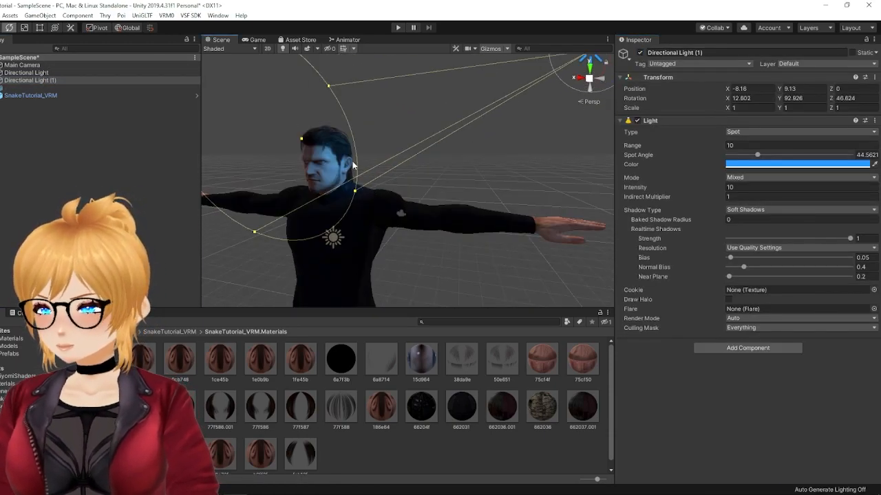
pyautogui.keyDown('alt'); pyautogui.moveTo(542, 182); pyautogui.dragTo(468, 200); pyautogui.keyUp('alt')
pyautogui.moveTo(523, 123); pyautogui.dragTo(484, 192, button='middle')
pyautogui.moveTo(481, 161); pyautogui.dragTo(462, 176)
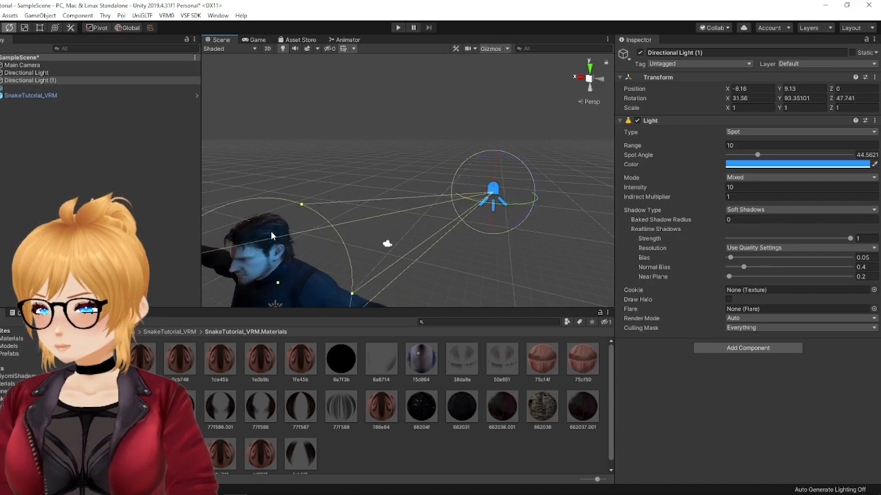
# Step: Widen the blue spot light's Spot Angle to about 102 and set its Intensity to 15
pyautogui.moveTo(302, 204); pyautogui.dragTo(406, 58)
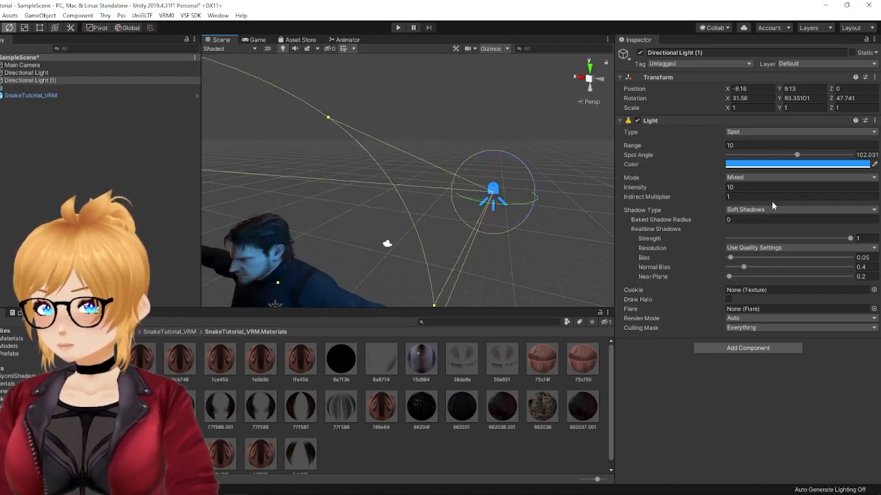
pyautogui.write('15')
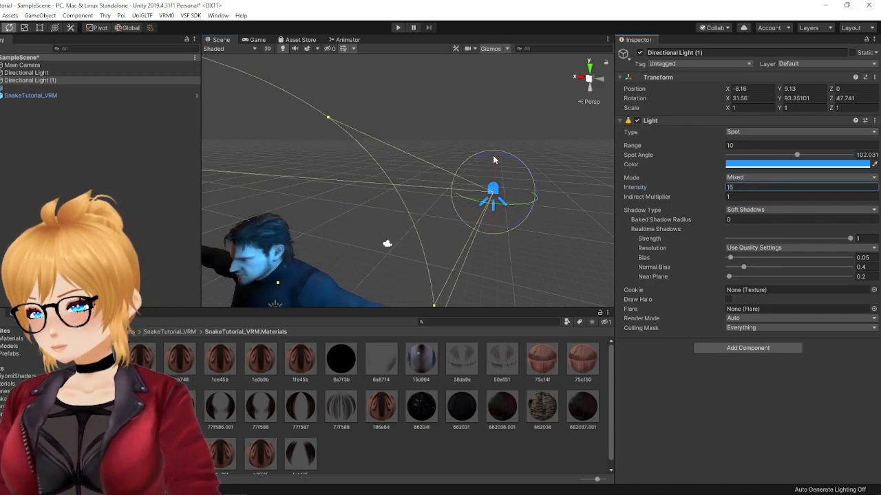
pyautogui.click(406, 110)
# Step: Examine how the blue light's highlights fall on the character's face, hair and sleeve from several angles and distances
pyautogui.moveTo(418, 199); pyautogui.dragTo(474, 175, button='middle')
pyautogui.moveTo(474, 175); pyautogui.dragTo(469, 250, button='right')
pyautogui.scroll(4, 472, 246)
pyautogui.moveTo(460, 221); pyautogui.dragTo(429, 207, button='middle')
pyautogui.moveTo(429, 207); pyautogui.dragTo(436, 138, button='right')
pyautogui.moveTo(436, 138); pyautogui.dragTo(448, 172, button='middle')
pyautogui.moveTo(446, 193); pyautogui.dragTo(435, 165, button='right')
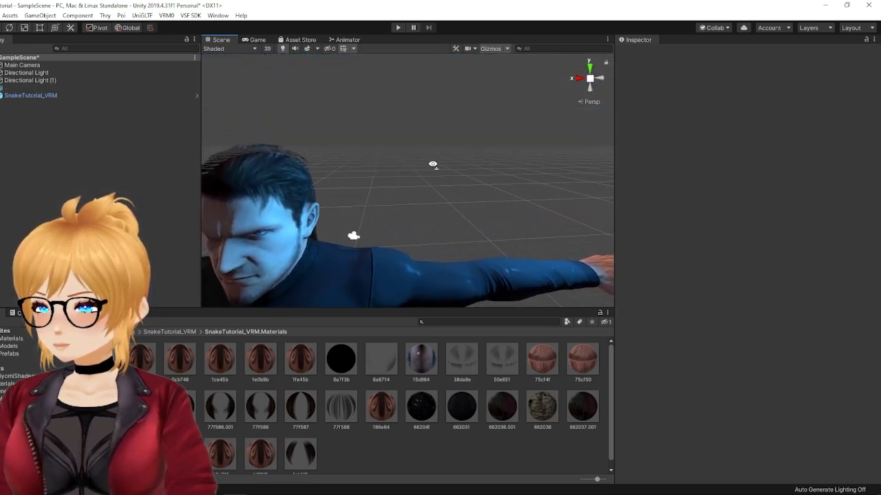
pyautogui.scroll(-4, 433, 167)
pyautogui.scroll(-2, 433, 166)
# Step: Select the blue spot light and rotate it to about X 67.36, Y 48.52, Z 17.85
pyautogui.click(528, 126)
pyautogui.moveTo(549, 140); pyautogui.dragTo(580, 126)
pyautogui.moveTo(509, 96); pyautogui.dragTo(493, 152)
pyautogui.moveTo(474, 236); pyautogui.dragTo(460, 286, button='right')
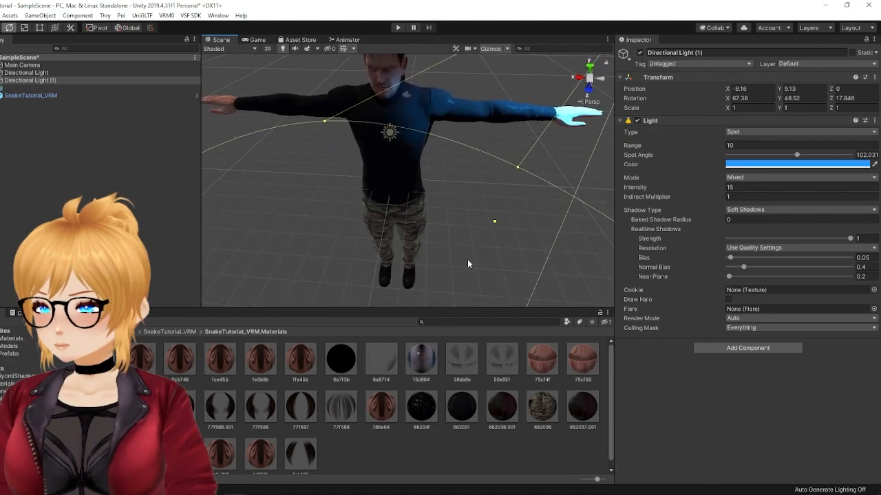
# Step: Extend the blue spot light's Range to about 30.76 and inspect the lighting on the trousers and boots
pyautogui.moveTo(450, 164); pyautogui.dragTo(455, 172, button='right')
pyautogui.moveTo(491, 201); pyautogui.dragTo(296, 461)
pyautogui.moveTo(423, 283); pyautogui.dragTo(443, 189, button='middle')
pyautogui.scroll(7, 417, 248)
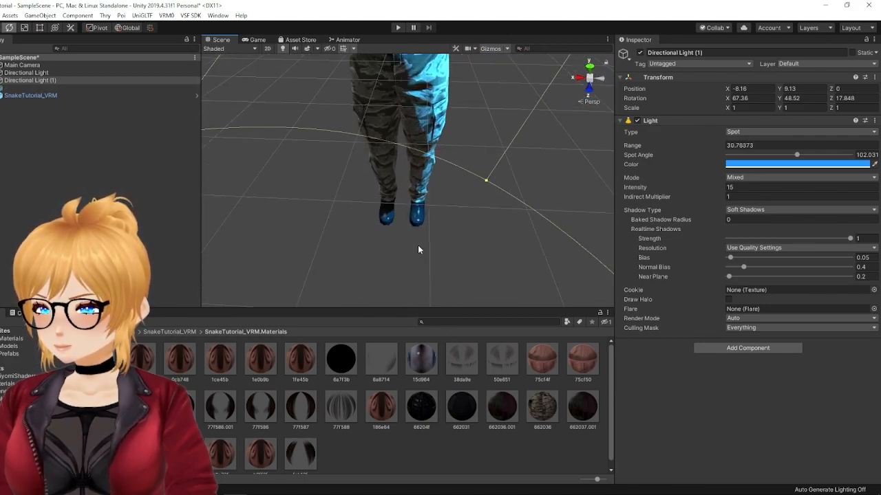
# Step: Lower the blue spot light's Intensity to 5 and deactivate the light
pyautogui.moveTo(450, 237); pyautogui.dragTo(338, 73, button='middle')
pyautogui.moveTo(399, 143); pyautogui.dragTo(405, 147, button='right')
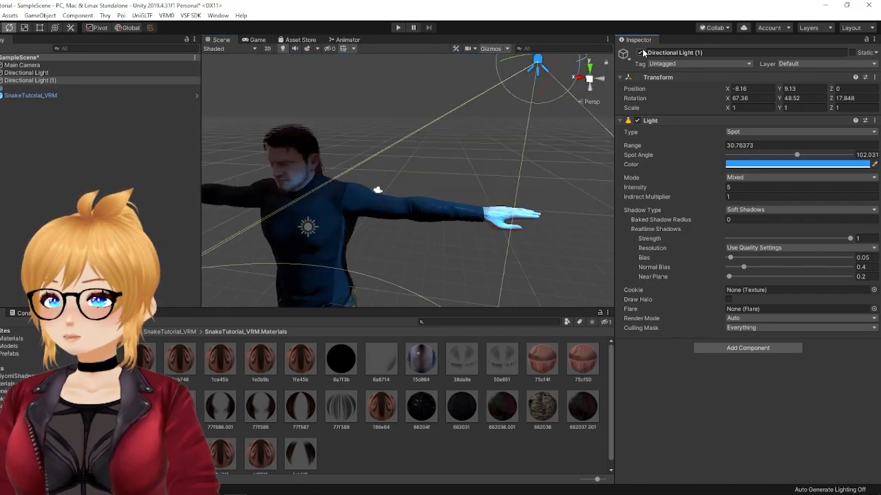
pyautogui.click(641, 52)
pyautogui.moveTo(441, 188); pyautogui.dragTo(460, 195, button='right')
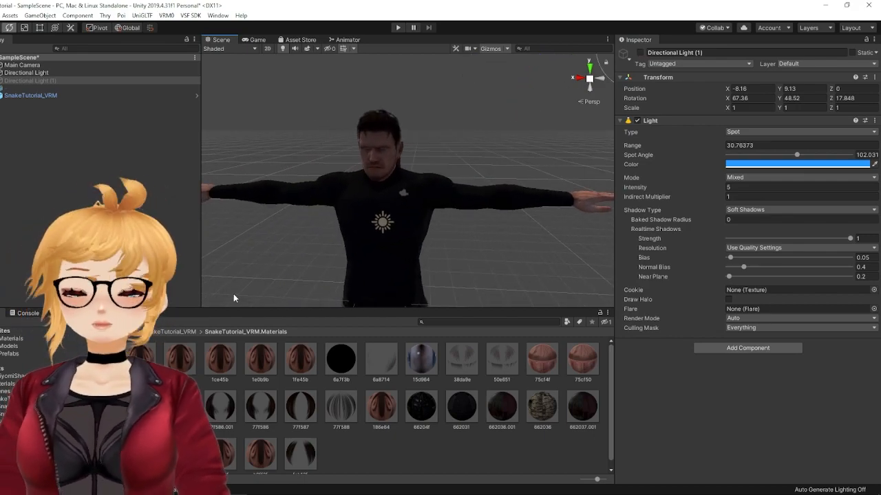
# Step: Go up to the SnakeTutorial_VRM asset folder
pyautogui.click(183, 331)
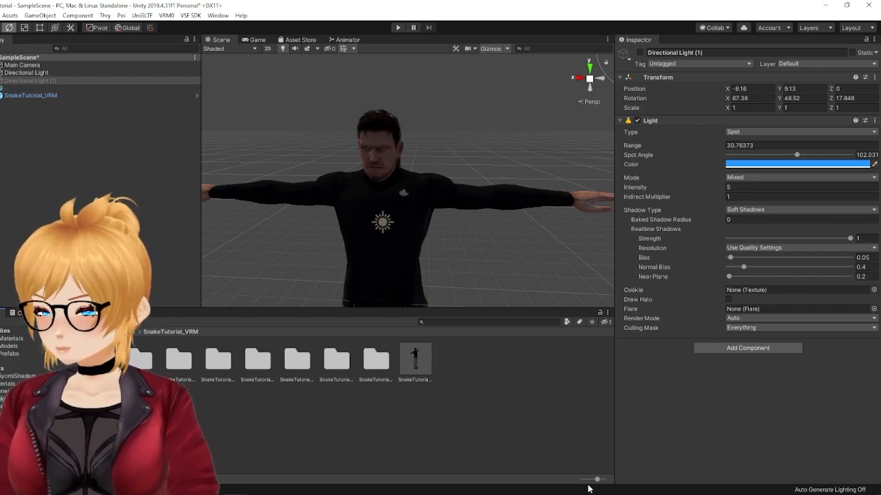
# Step: Show the SnakeTutorial_VRM assets as a list and open the BlendShape asset from the SnakeTutorial_VRM.BlendShapes folder
pyautogui.moveTo(597, 479); pyautogui.dragTo(552, 478)
pyautogui.click(200, 357)
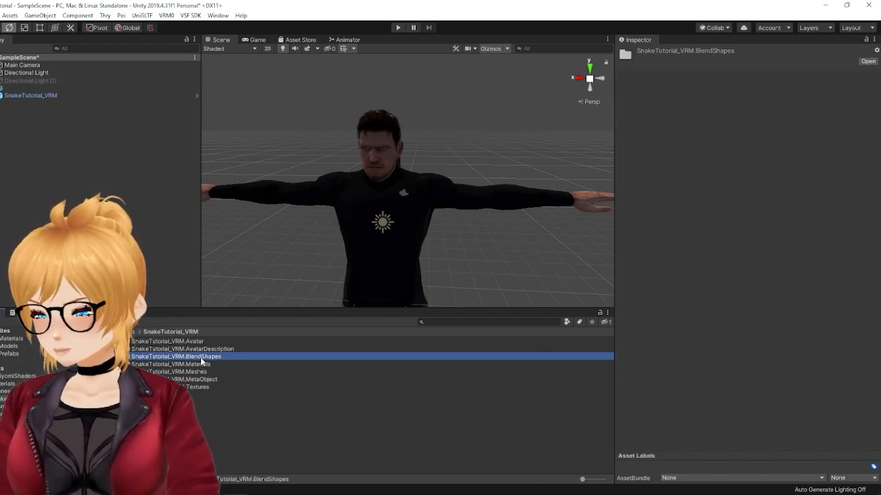
pyautogui.doubleClick(212, 359)
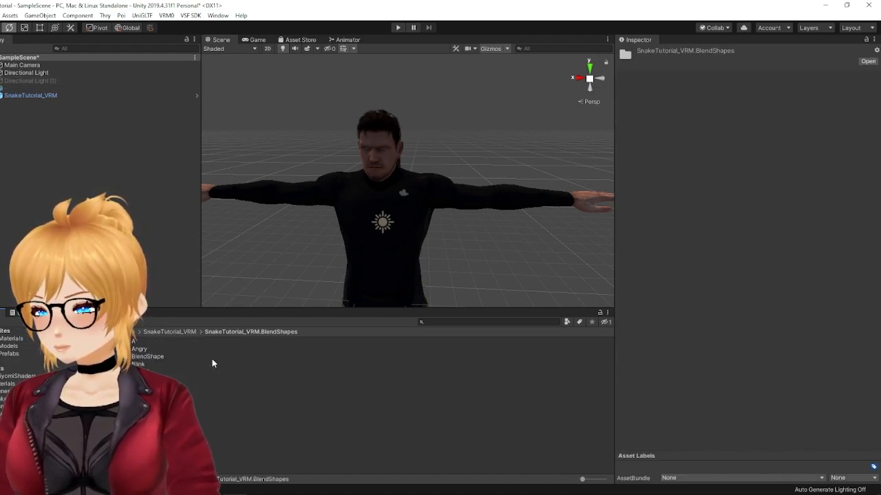
pyautogui.click(152, 358)
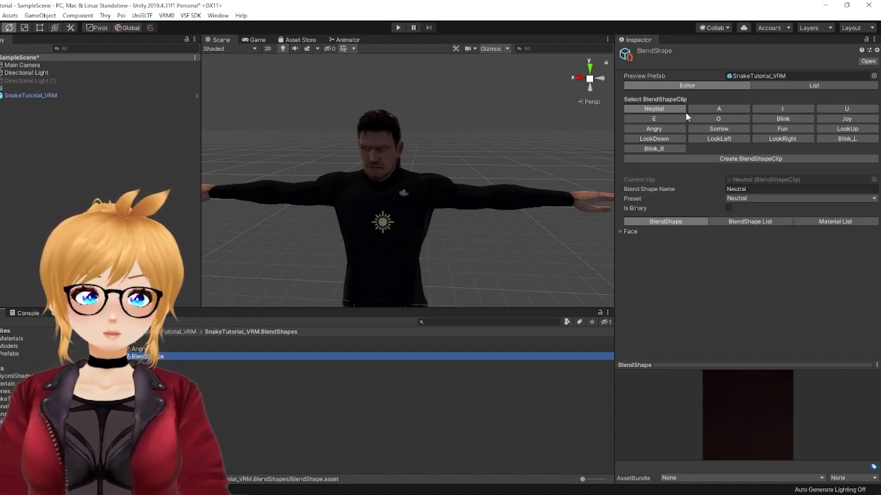
# Step: Select the A blend shape clip and enlarge its preview, framing the character's face in it
pyautogui.click(724, 109)
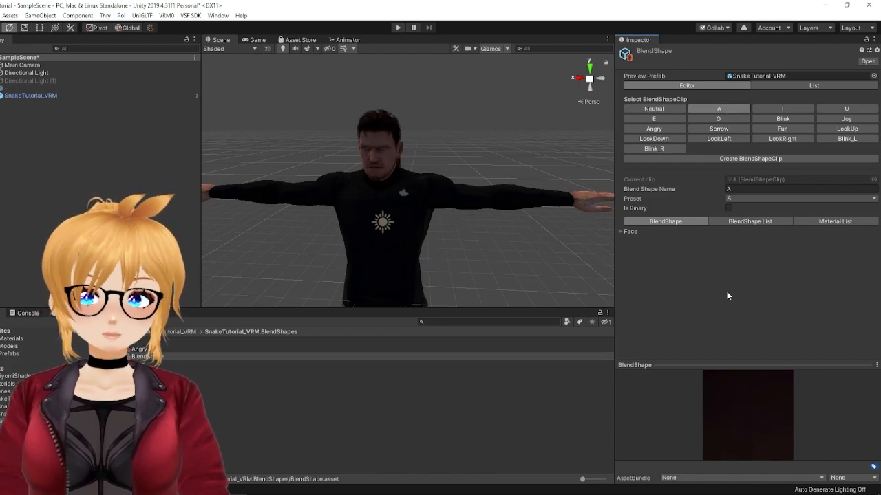
pyautogui.moveTo(640, 362); pyautogui.dragTo(660, 304)
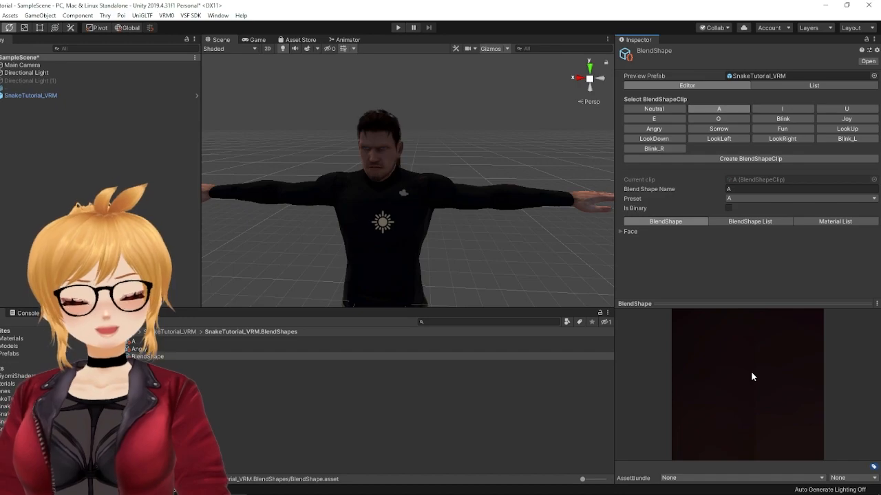
pyautogui.scroll(-5, 752, 377)
pyautogui.scroll(1, 751, 373)
pyautogui.moveTo(754, 360); pyautogui.dragTo(752, 374, button='middle')
pyautogui.scroll(-2, 752, 373)
pyautogui.moveTo(751, 374); pyautogui.dragTo(747, 385)
# Step: Expand the Face blend shapes of the A clip and raise AA to open the mouth
pyautogui.click(621, 232)
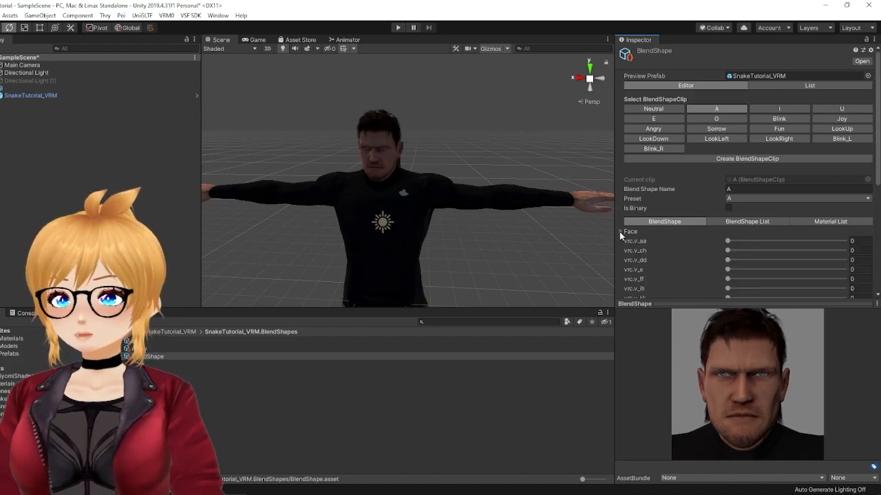
pyautogui.scroll(-5, 646, 237)
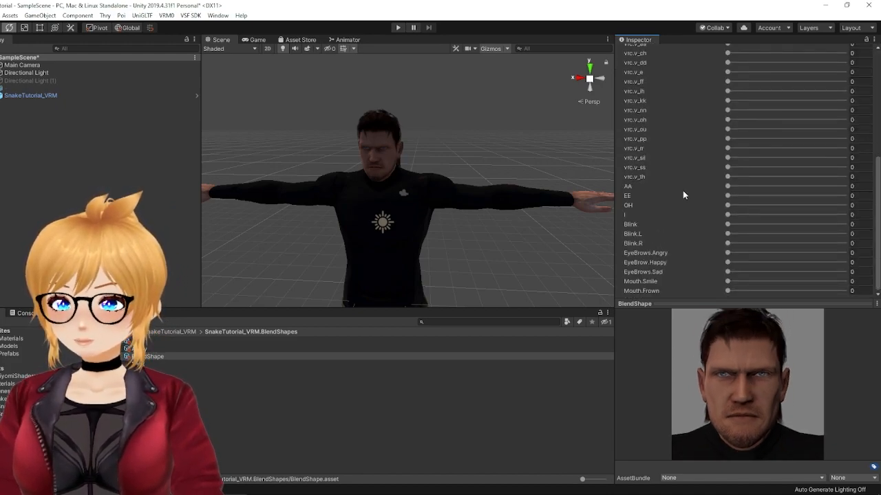
pyautogui.scroll(8, 683, 190)
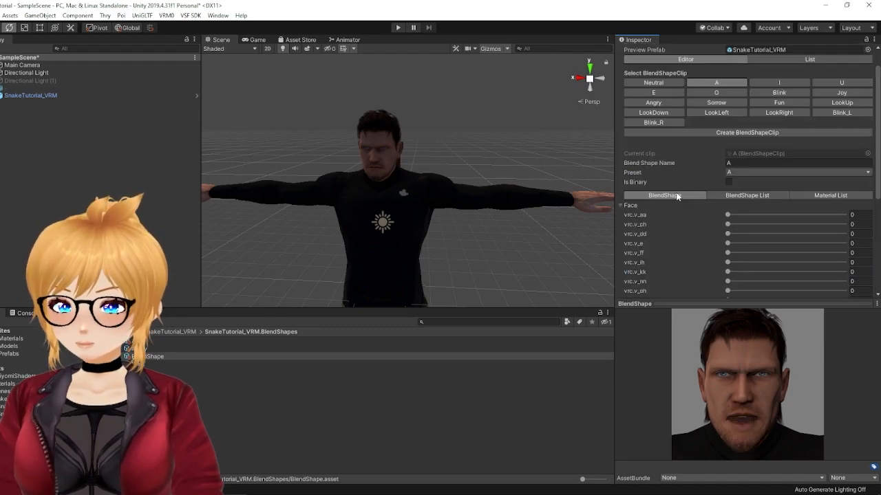
# Step: Select the I clip and raise the I shape in its Face blend shapes
pyautogui.click(764, 110)
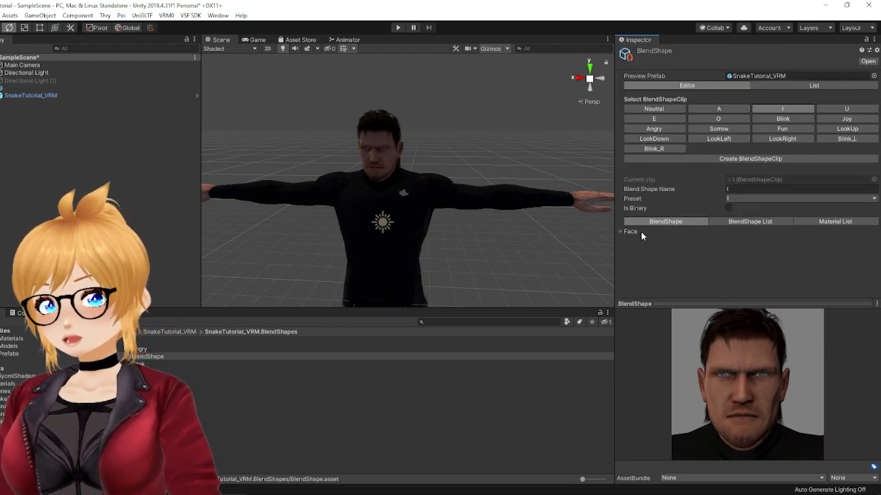
pyautogui.click(619, 232)
pyautogui.scroll(-10, 701, 207)
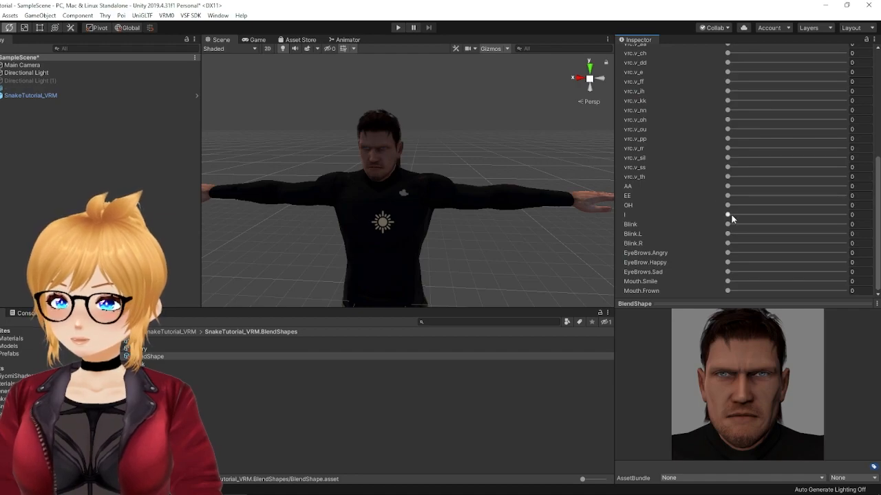
# Step: Select the U clip and raise vrc.v_ou in its Face blend shapes
pyautogui.scroll(10, 676, 241)
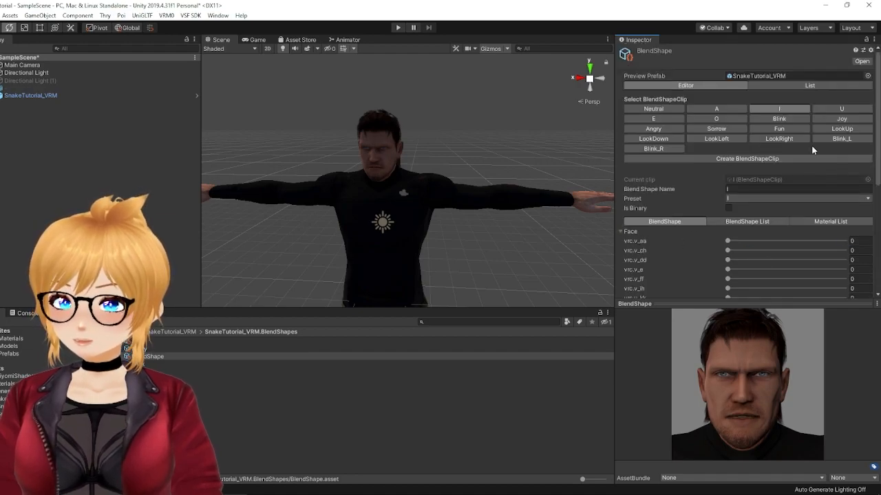
pyautogui.click(830, 107)
pyautogui.click(621, 232)
pyautogui.scroll(-6, 664, 244)
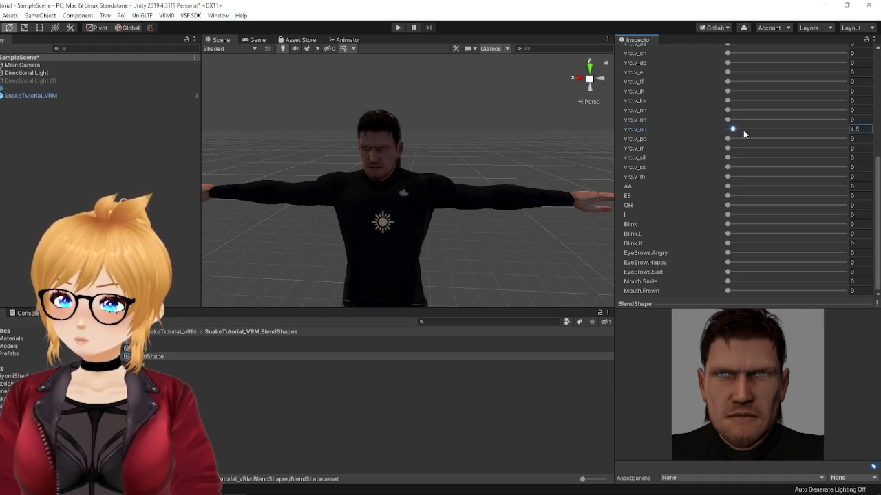
# Step: Select the E clip and raise EE in its Face blend shapes
pyautogui.scroll(8, 690, 227)
pyautogui.click(652, 129)
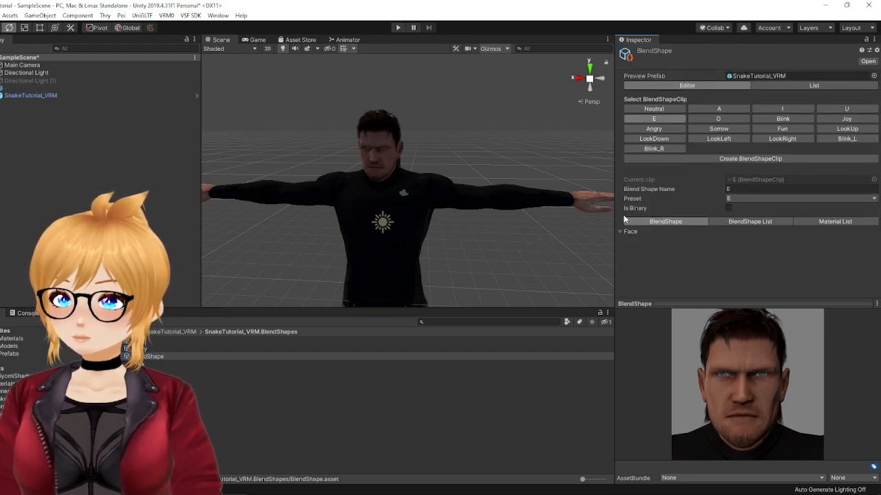
pyautogui.click(620, 232)
pyautogui.scroll(-6, 688, 220)
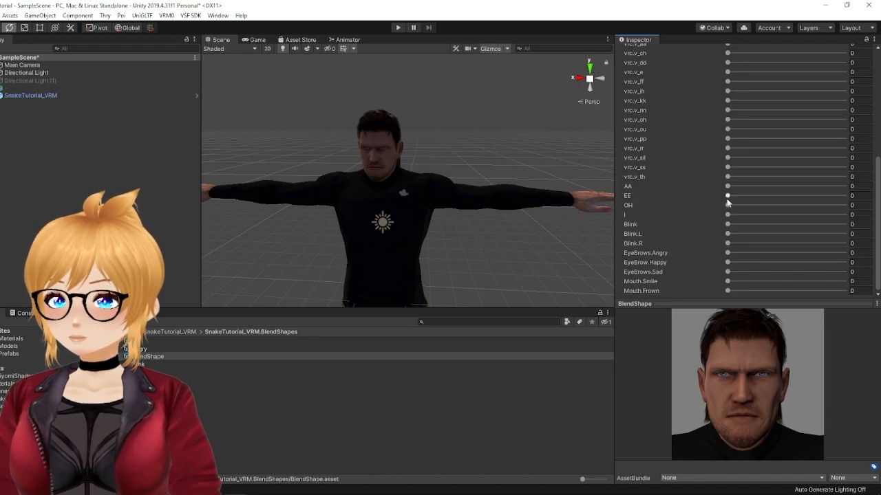
# Step: Select the O clip and raise OH in its Face blend shapes
pyautogui.scroll(8, 672, 207)
pyautogui.click(716, 119)
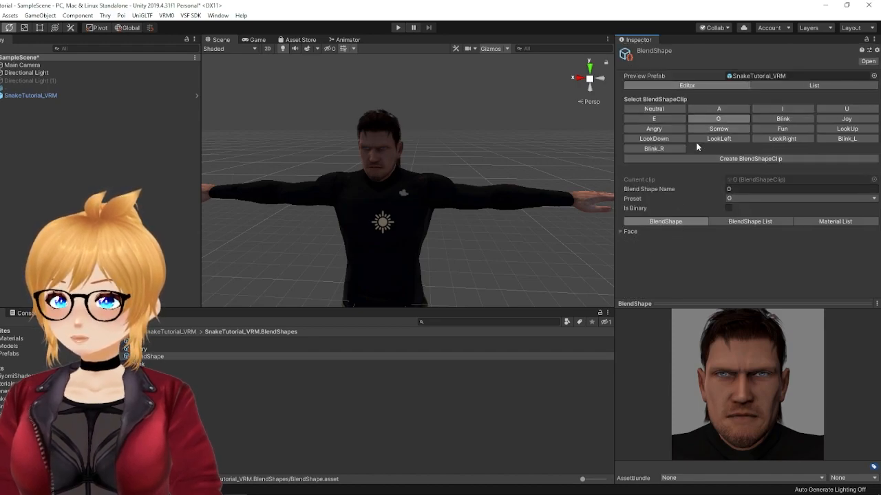
pyautogui.click(620, 232)
pyautogui.scroll(-6, 688, 222)
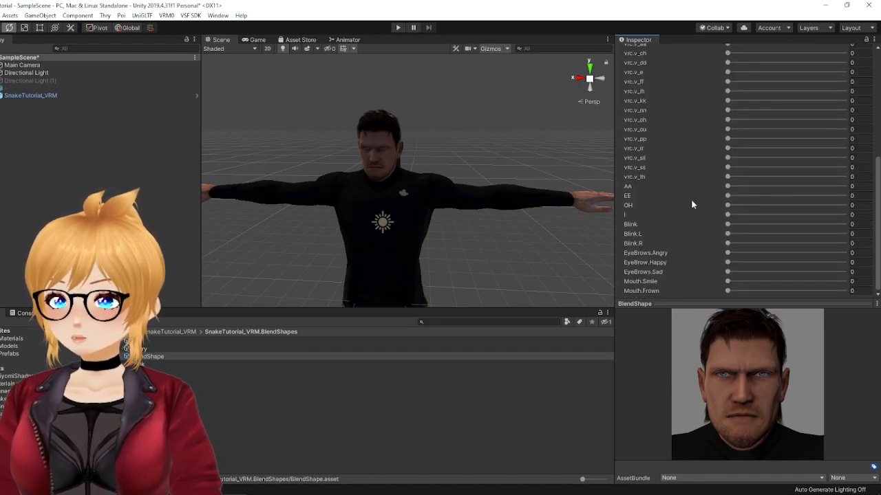
# Step: Select the Blink clip and raise Blink in its Face blend shapes to close both eyes
pyautogui.scroll(8, 684, 204)
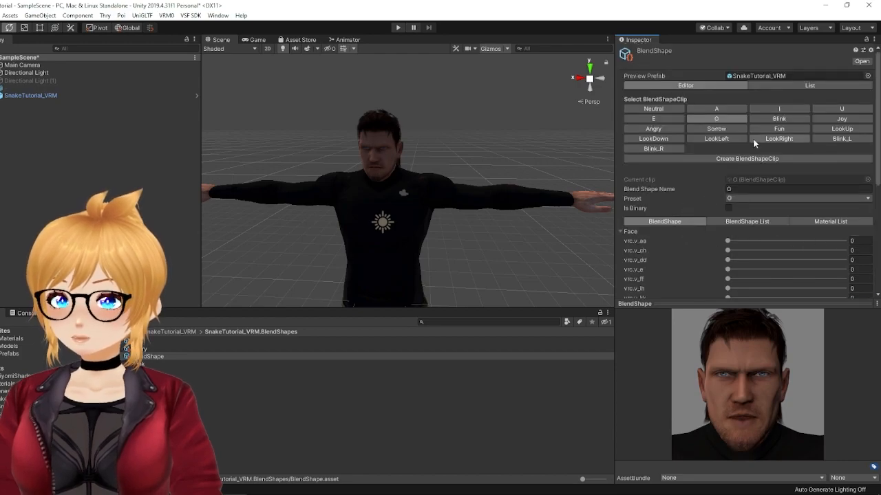
pyautogui.click(767, 120)
pyautogui.click(621, 232)
pyautogui.scroll(-5, 699, 242)
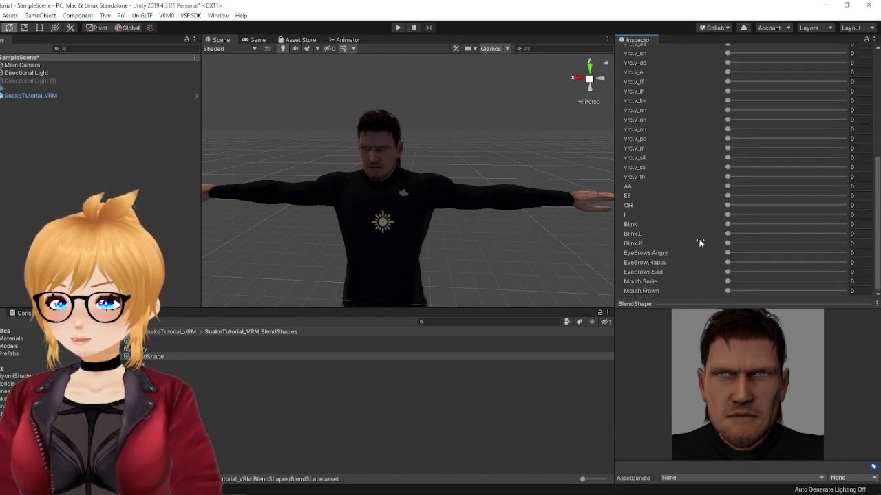
# Step: Select the Joy clip and set Mouth.Smile to about 87.3 in its Face blend shapes
pyautogui.scroll(5, 737, 222)
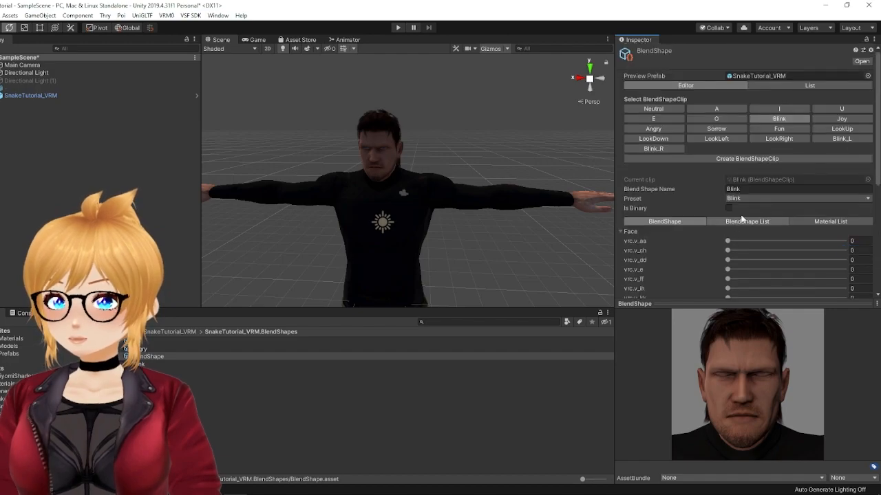
pyautogui.click(840, 119)
pyautogui.click(620, 231)
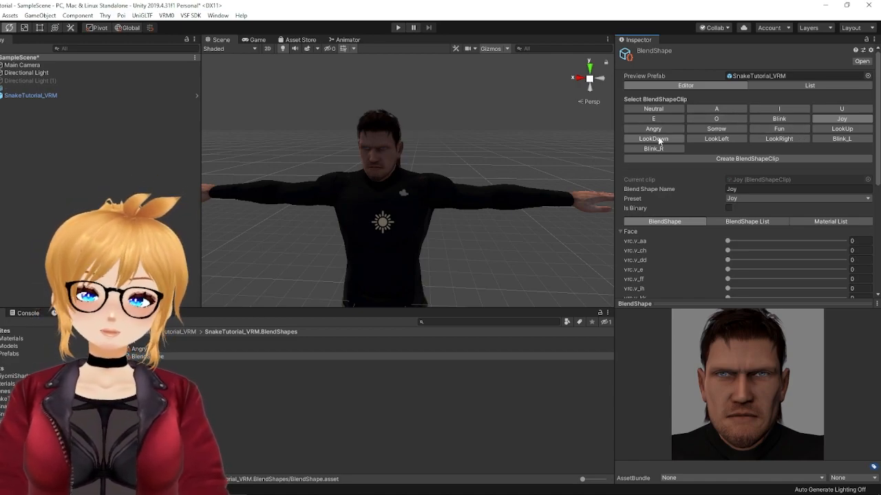
pyautogui.scroll(-5, 678, 239)
pyautogui.scroll(5, 680, 245)
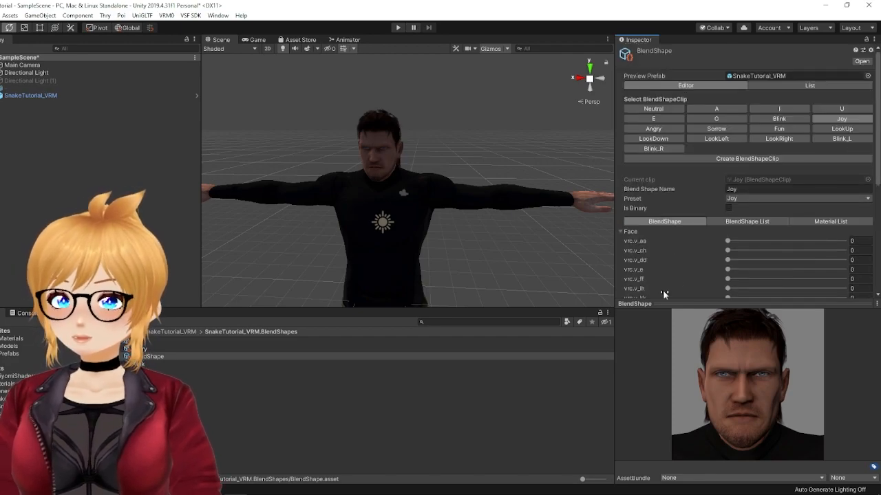
pyautogui.scroll(-5, 674, 278)
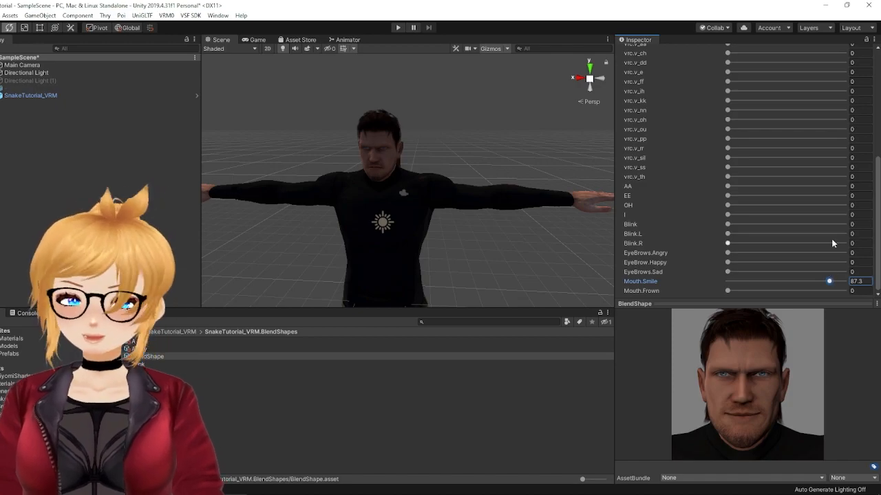
# Step: Select the Angry clip and set EyeBrows.Angry to 100 and Mouth.Frown to about 63
pyautogui.scroll(5, 812, 235)
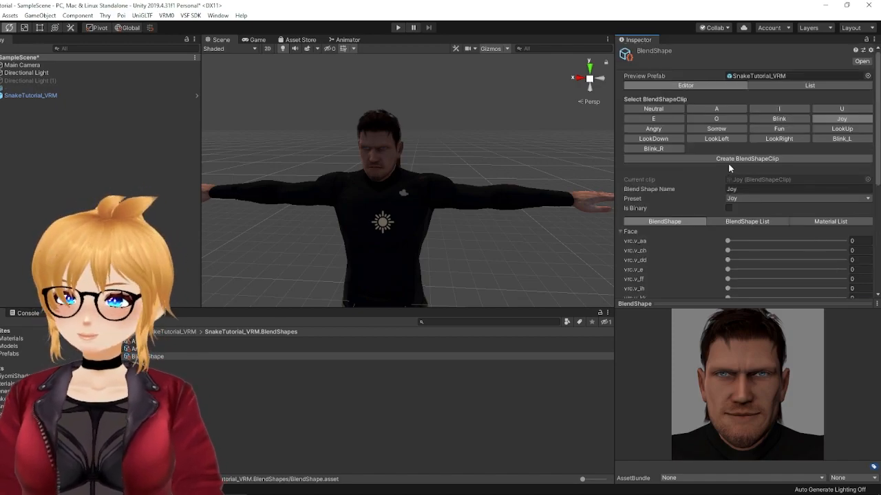
pyautogui.click(657, 129)
pyautogui.click(622, 231)
pyautogui.scroll(-10, 673, 227)
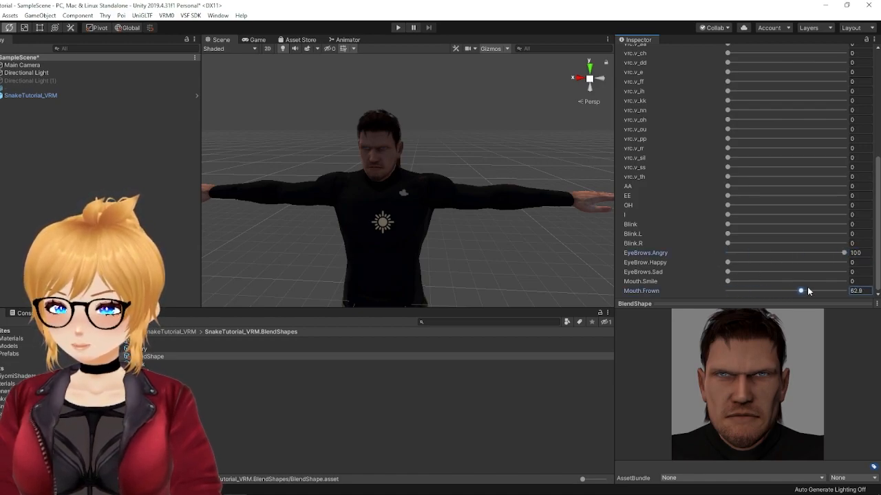
# Step: Select the Sorrow clip and set Blink to about 16.7, EyeBrows.Sad to about 70.6 and Mouth.Frown to about 53.5
pyautogui.scroll(10, 754, 217)
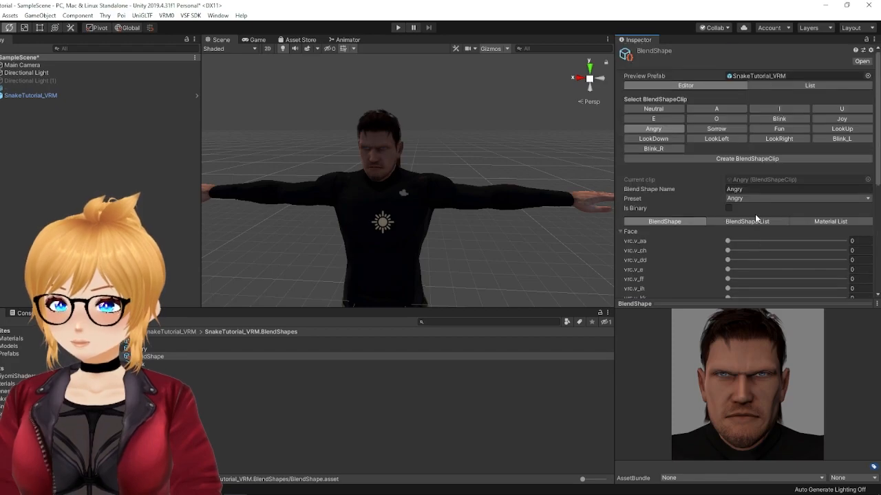
pyautogui.click(716, 129)
pyautogui.click(623, 232)
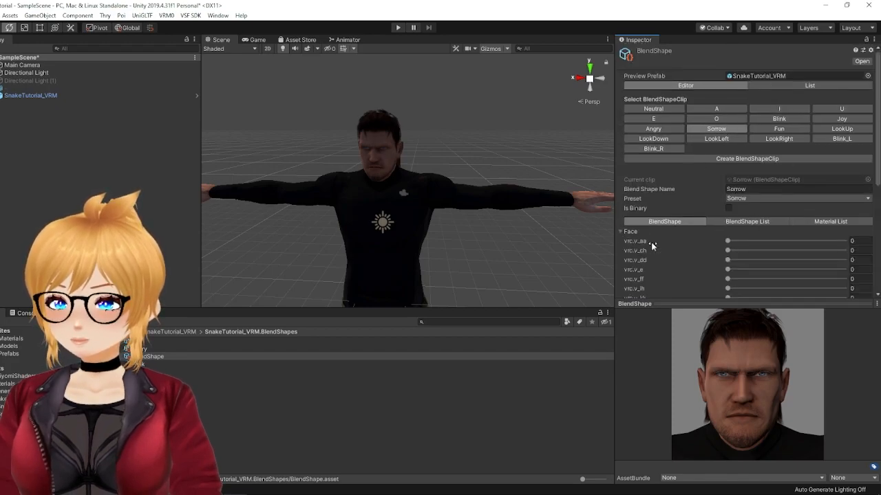
pyautogui.scroll(-10, 654, 242)
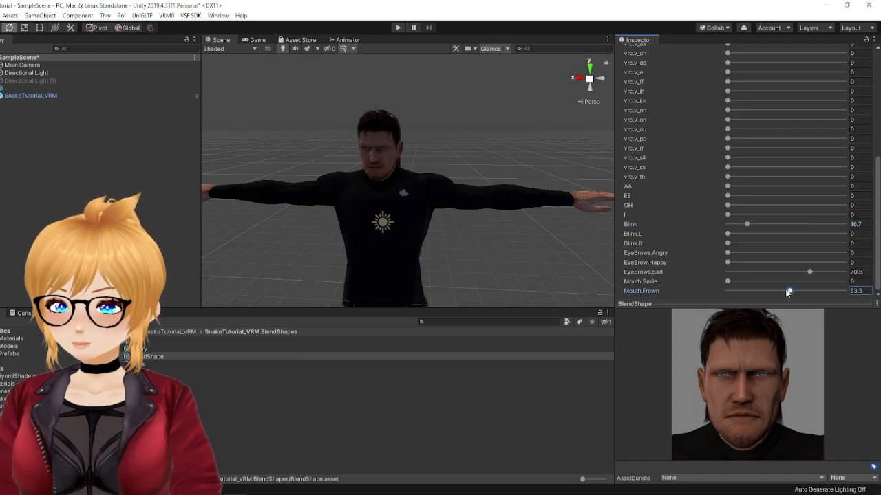
# Step: Select the Fun clip and set EyeBrow.Happy to about 73.1 and Mouth.Smile to about 59.6
pyautogui.scroll(10, 782, 286)
pyautogui.click(782, 130)
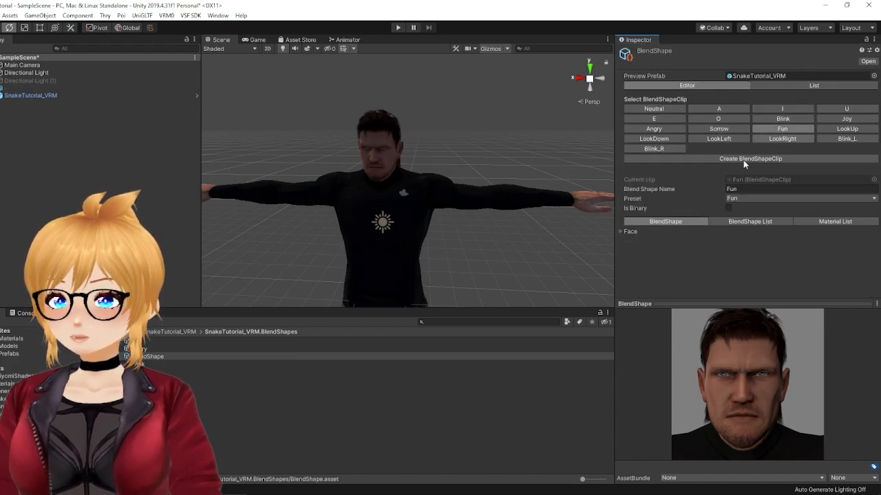
pyautogui.click(626, 232)
pyautogui.scroll(-10, 693, 247)
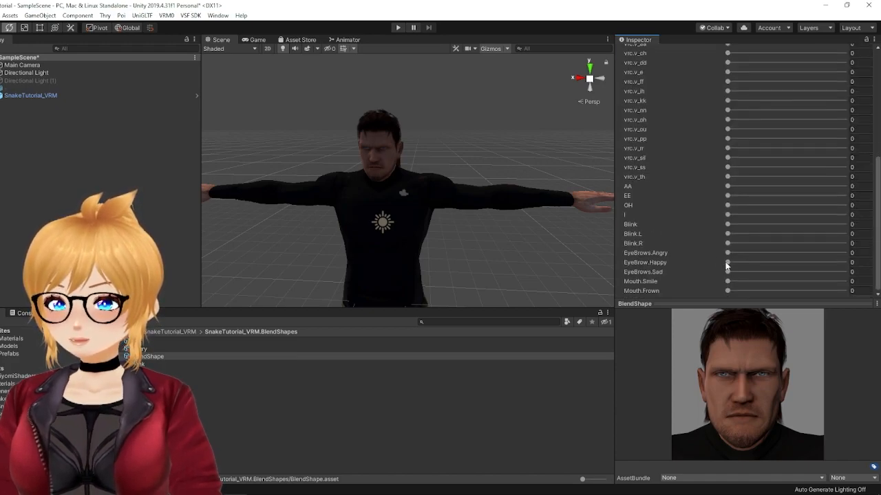
pyautogui.moveTo(819, 272)
pyautogui.mouseDown()
pyautogui.moveTo(841, 271)
pyautogui.moveTo(832, 270)
pyautogui.mouseUp()
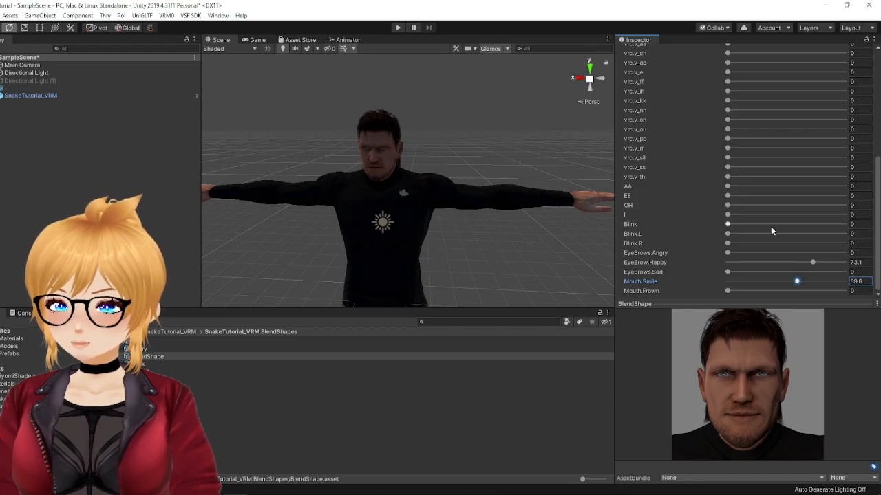
# Step: Select the Blink_L clip and set Blink.L to 100 in its Face blend shapes
pyautogui.scroll(10, 771, 226)
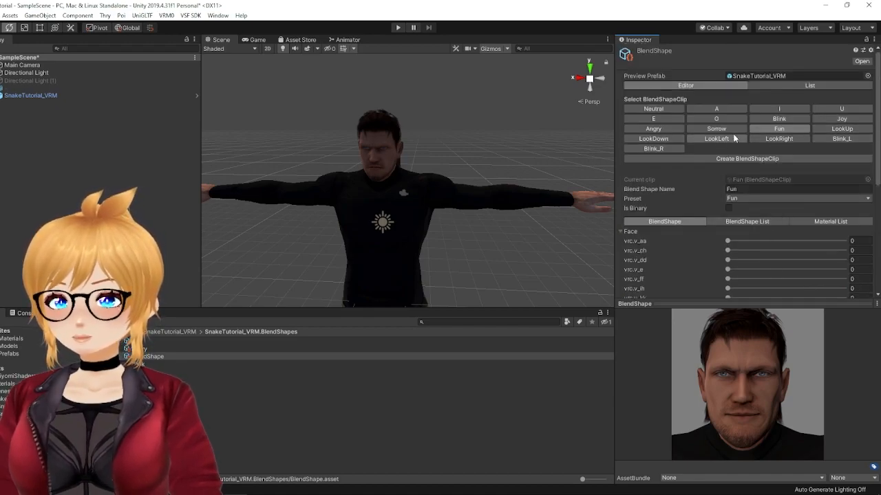
pyautogui.click(828, 139)
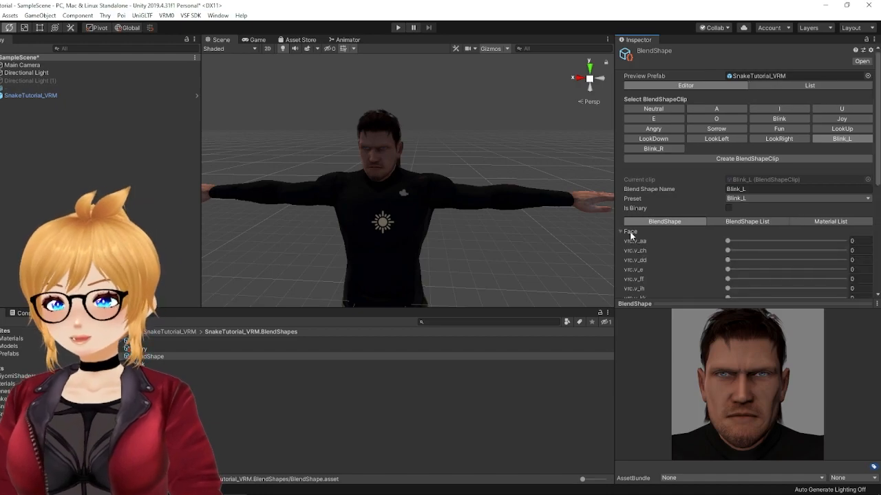
pyautogui.scroll(-5, 678, 222)
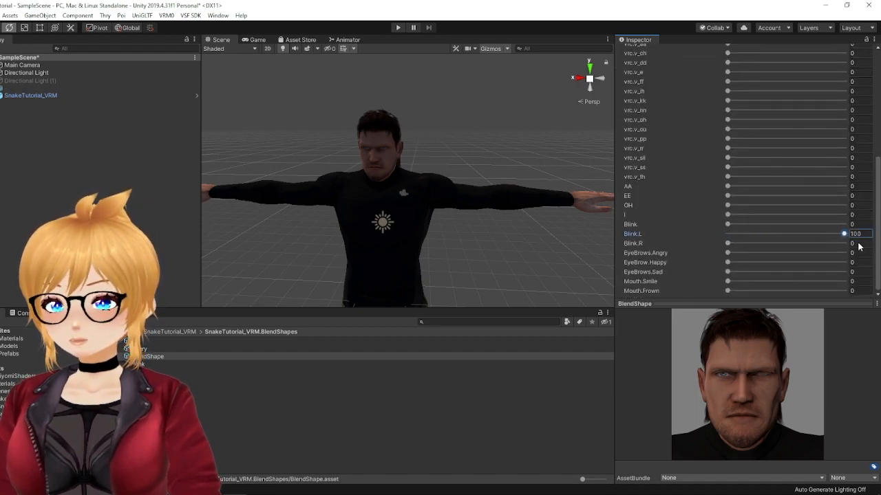
# Step: Select the Blink_R clip, raise Blink.R to close that eye, and collapse the Face blend shapes
pyautogui.scroll(6, 826, 234)
pyautogui.click(653, 148)
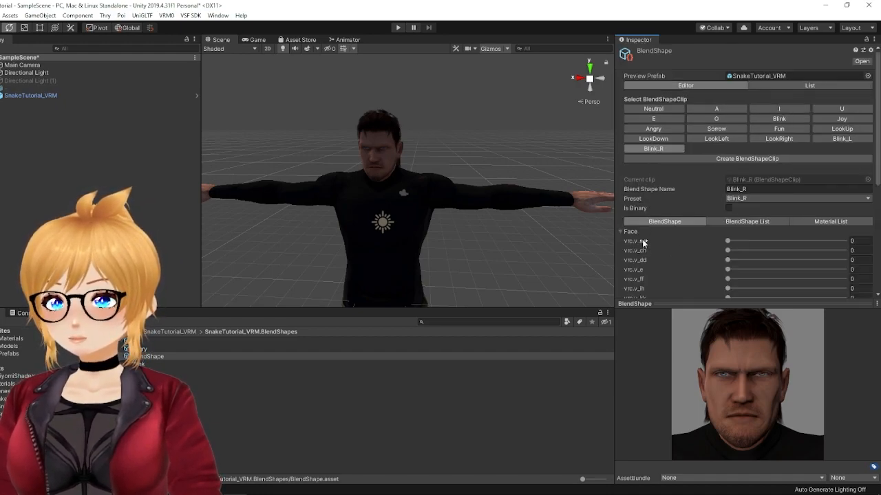
pyautogui.scroll(-5, 692, 255)
pyautogui.scroll(5, 659, 205)
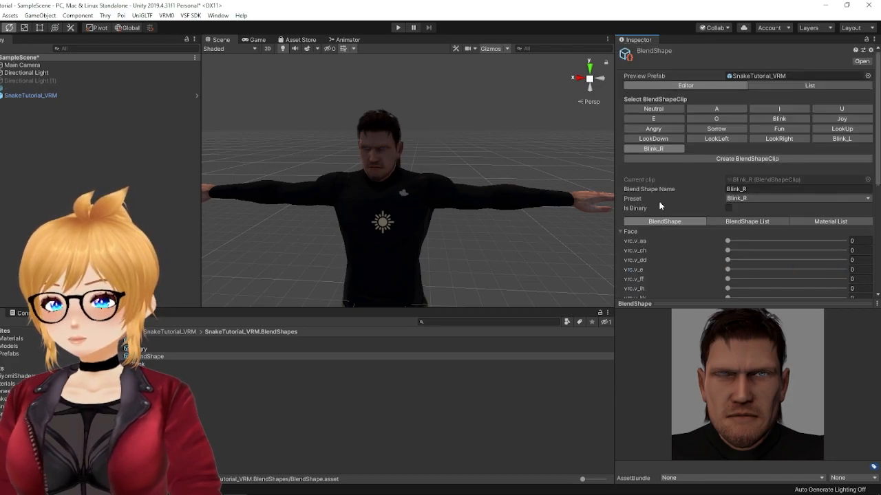
pyautogui.click(621, 233)
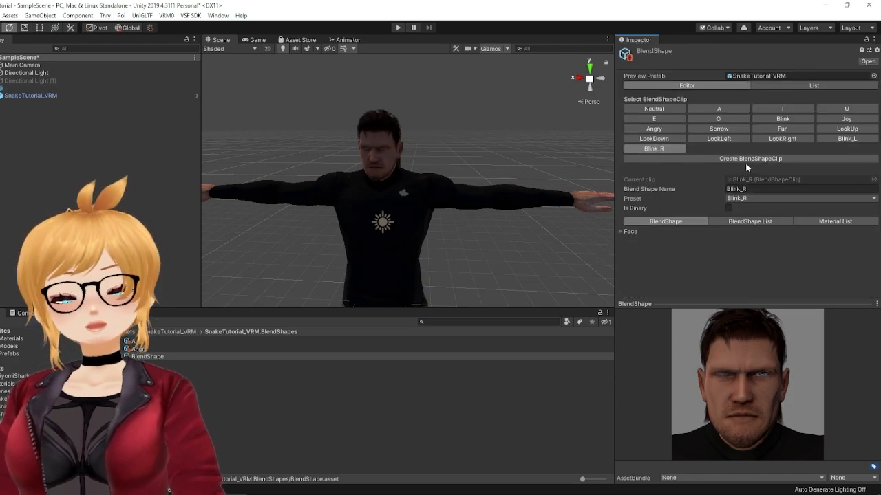
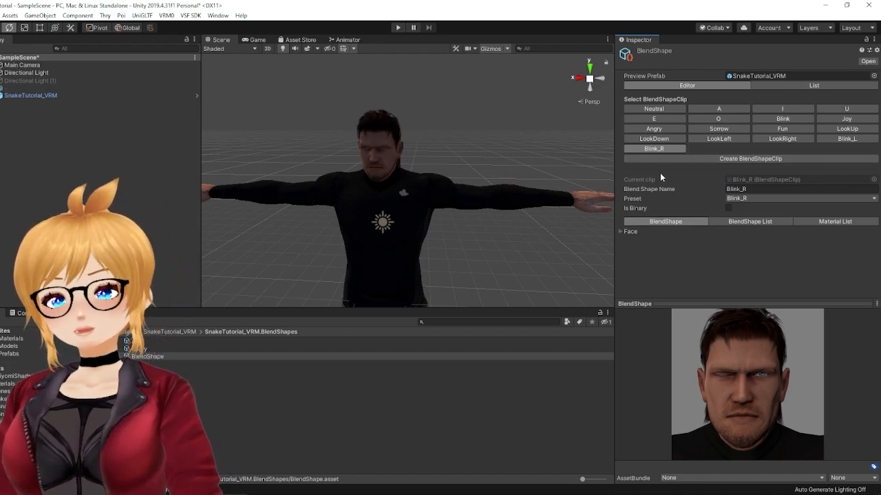
# Step: Preview the A and I blend shape clips, and return to the Neutral clip
pyautogui.click(709, 110)
pyautogui.click(780, 111)
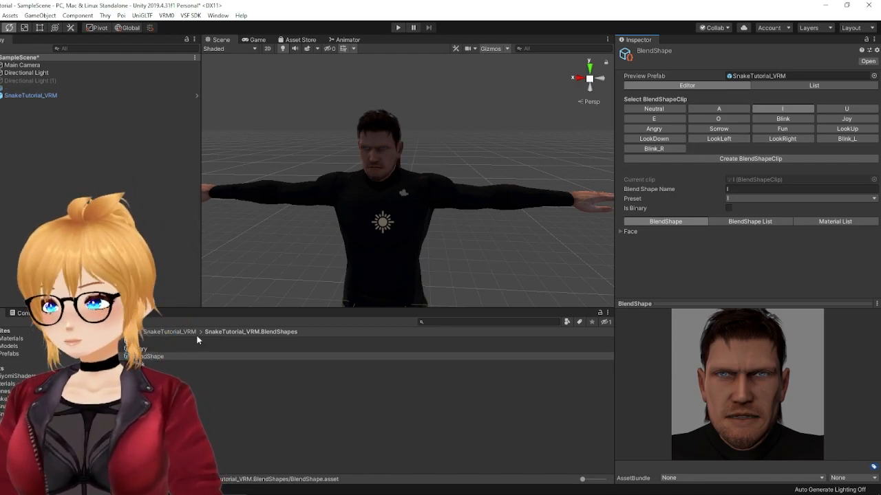
pyautogui.click(654, 109)
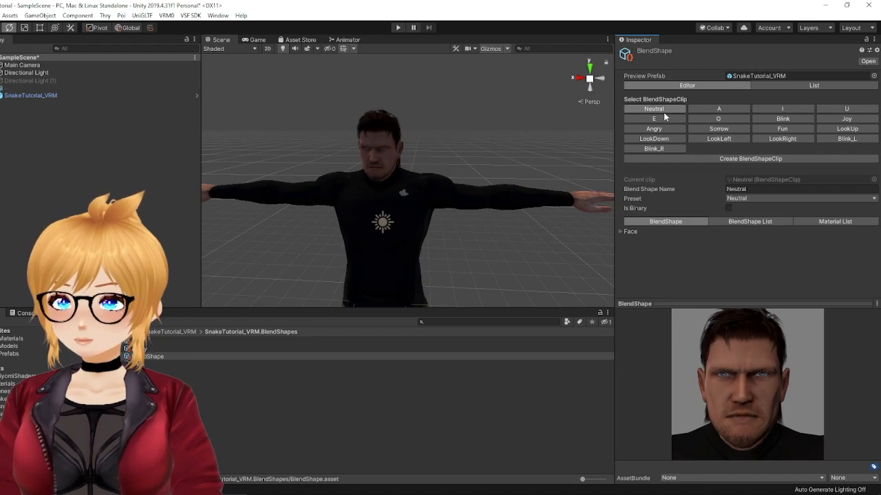
# Step: Return to the SnakeTutorial_VRM asset folder, select the SnakeTutorial_VRM avatar in the scene and collapse its preview area
pyautogui.click(177, 331)
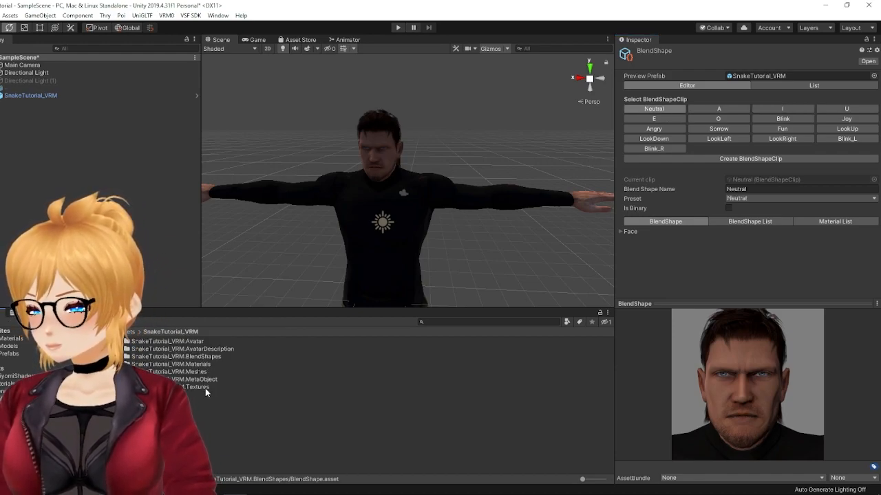
pyautogui.click(34, 102)
pyautogui.click(34, 96)
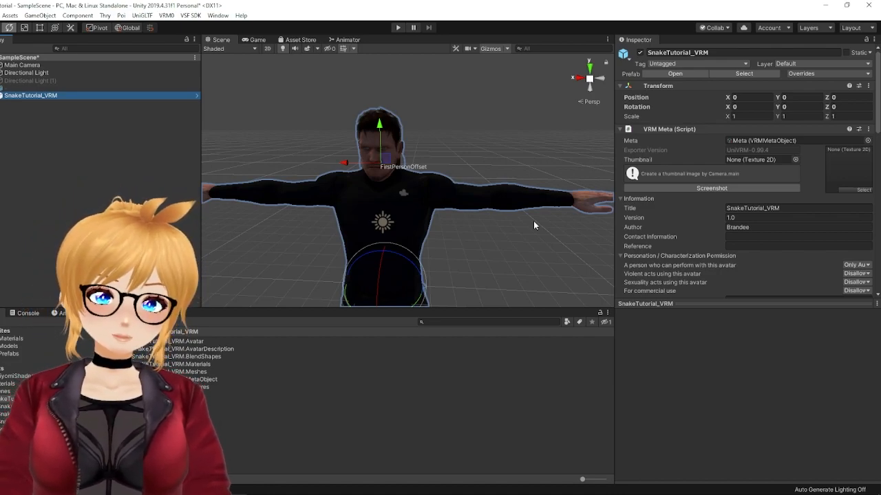
pyautogui.moveTo(697, 300); pyautogui.dragTo(700, 479)
# Step: Expand the avatar's hierarchy from Body and Armature through Hips, Spine, Chest and Neck to reveal the Head bone
pyautogui.click(2, 95)
pyautogui.click(6, 102)
pyautogui.click(3, 111)
pyautogui.click(4, 111)
pyautogui.click(13, 118)
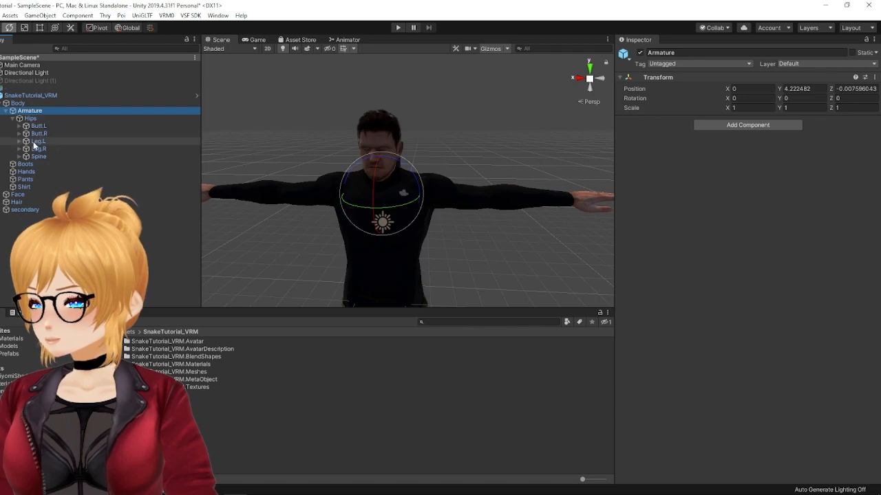
pyautogui.click(17, 158)
pyautogui.click(19, 157)
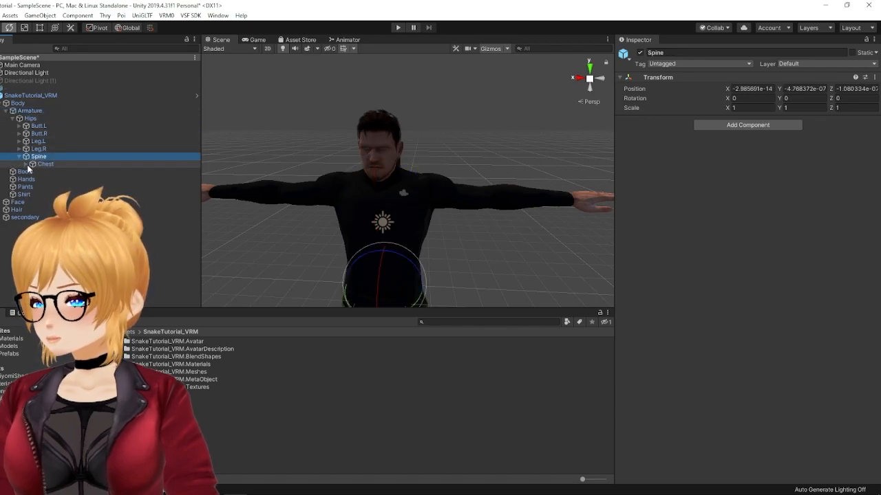
pyautogui.click(25, 165)
pyautogui.click(32, 186)
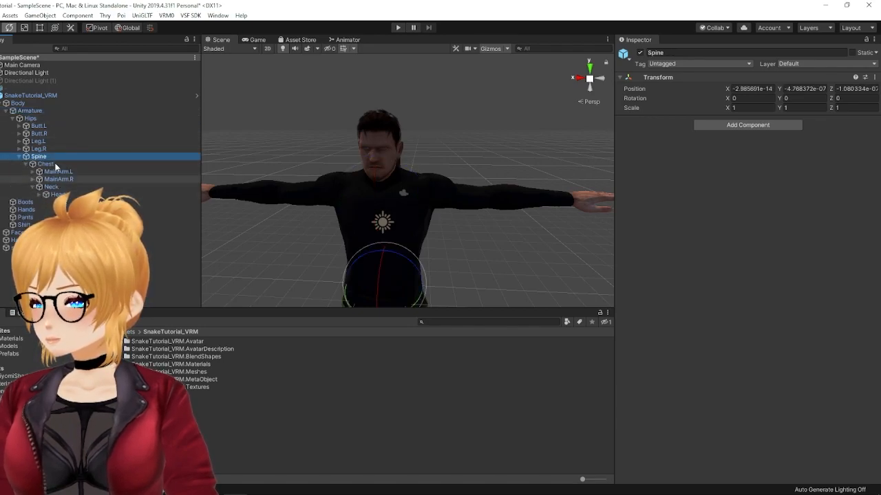
# Step: Assign the Head bone as the Head of the avatar's VRM Look At Head component
pyautogui.click(35, 96)
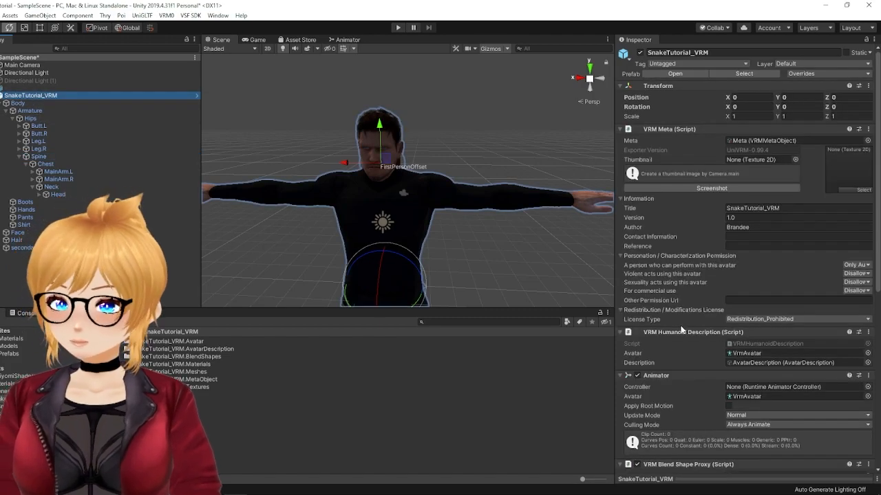
pyautogui.scroll(-5, 700, 335)
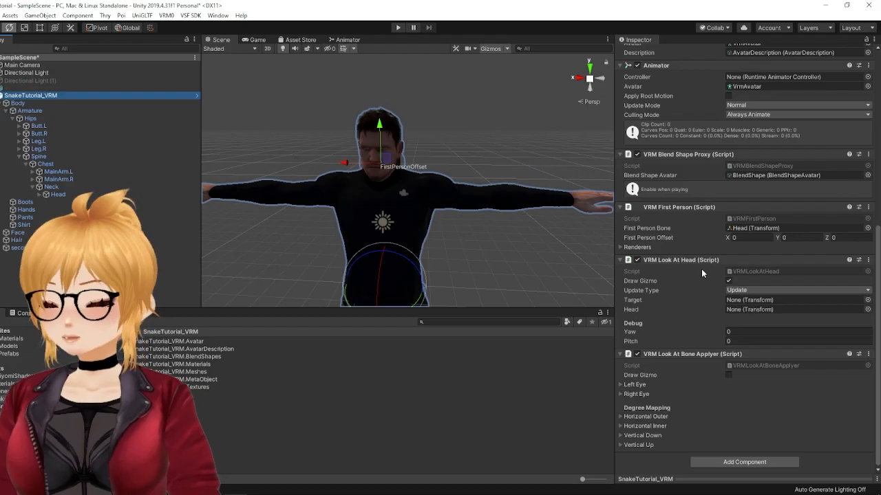
pyautogui.click(62, 196)
pyautogui.moveTo(66, 199); pyautogui.dragTo(751, 313)
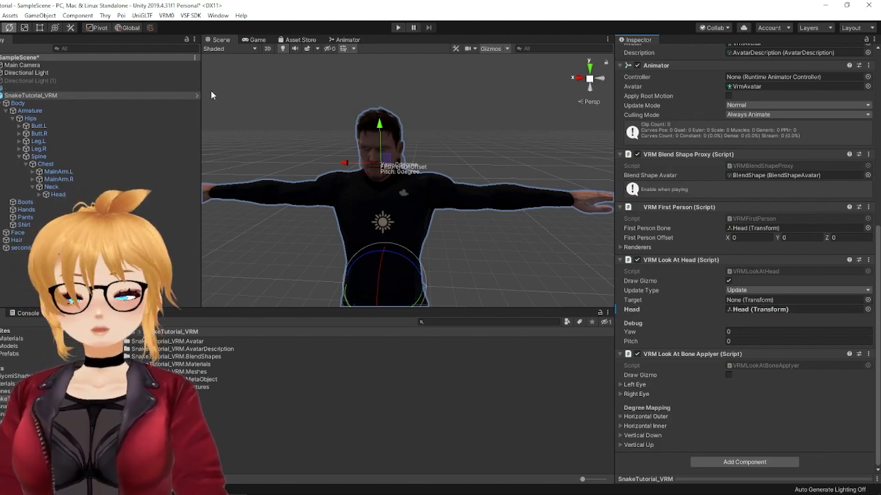
# Step: Select the Main Camera and move it in front of the avatar's face, to about Y 5.65 and Z 3.71
pyautogui.click(34, 66)
pyautogui.moveTo(33, 65); pyautogui.dragTo(51, 66)
pyautogui.scroll(-3, 447, 176)
pyautogui.moveTo(579, 143); pyautogui.dragTo(467, 195, button='right')
pyautogui.moveTo(467, 196); pyautogui.dragTo(223, 102)
pyautogui.click(1, 29)
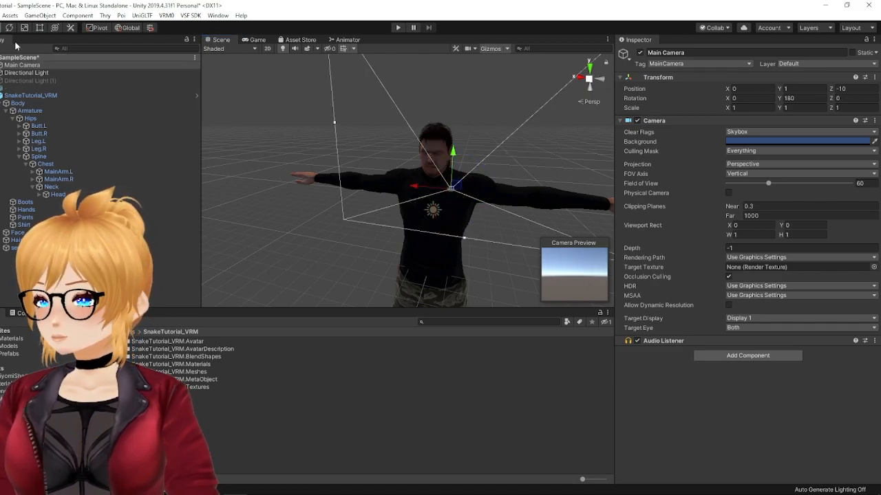
pyautogui.keyDown('alt'); pyautogui.moveTo(505, 198); pyautogui.dragTo(379, 203); pyautogui.keyUp('alt')
pyautogui.moveTo(544, 180); pyautogui.dragTo(452, 186, button='middle')
pyautogui.moveTo(421, 208); pyautogui.dragTo(310, 227)
pyautogui.scroll(-3, 252, 241)
pyautogui.moveTo(239, 265); pyautogui.dragTo(237, 184)
pyautogui.moveTo(263, 192); pyautogui.dragTo(319, 200, button='middle')
pyautogui.moveTo(270, 204); pyautogui.dragTo(326, 172)
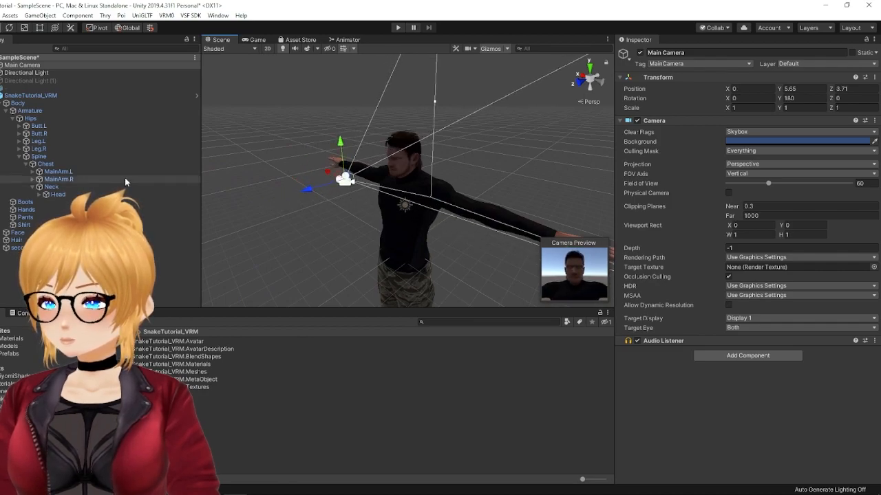
# Step: Assign the Main Camera as the Target of the avatar's VRM Look At Head component
pyautogui.click(26, 97)
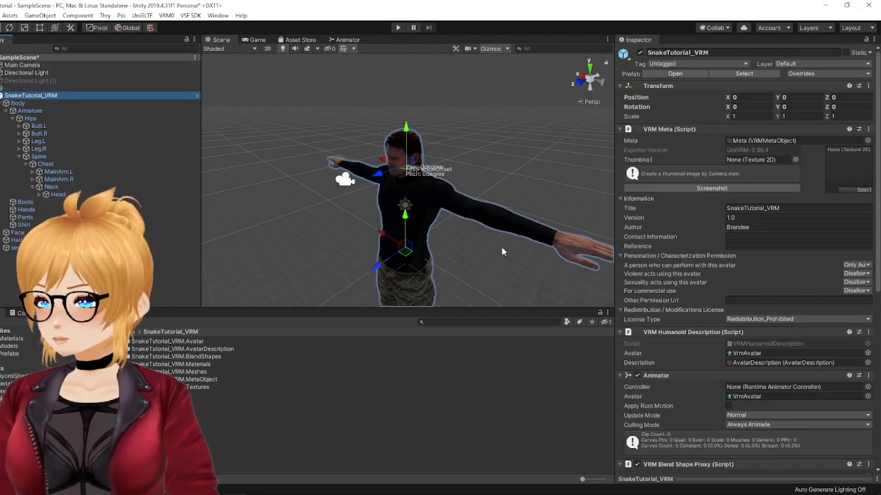
pyautogui.scroll(-10, 712, 382)
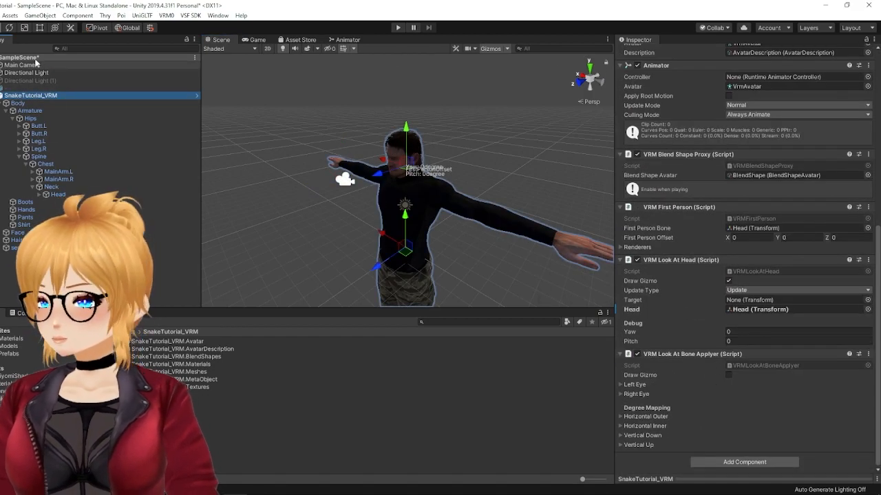
pyautogui.moveTo(33, 65); pyautogui.dragTo(732, 303)
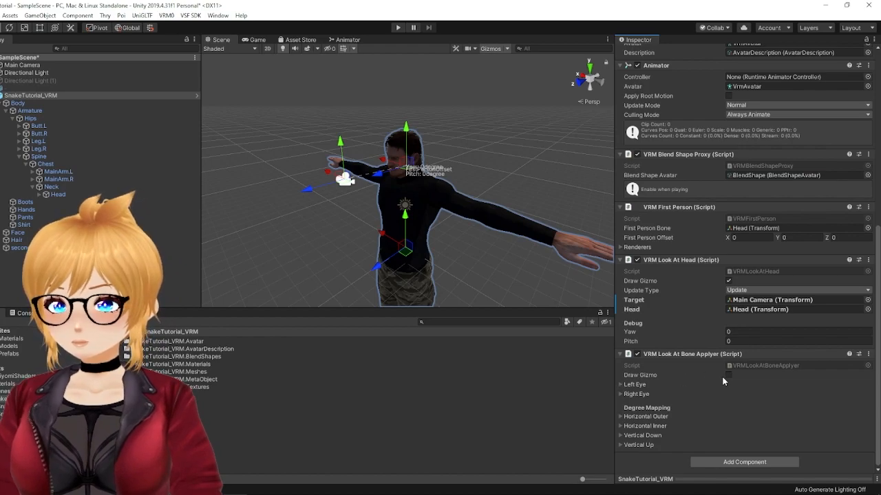
# Step: Enable Draw Gizmo in VRM Look At Bone Applyer and check the Left Eye and Right Eye bone assignments
pyautogui.click(619, 385)
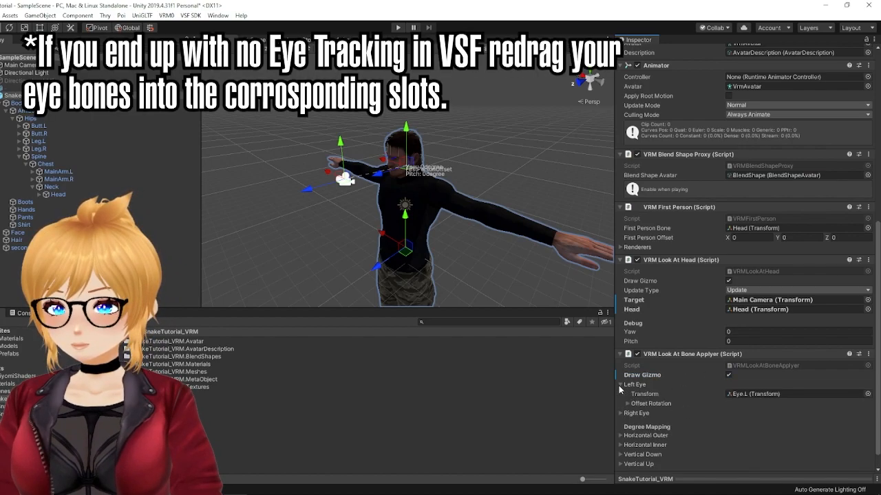
pyautogui.click(619, 386)
pyautogui.click(619, 394)
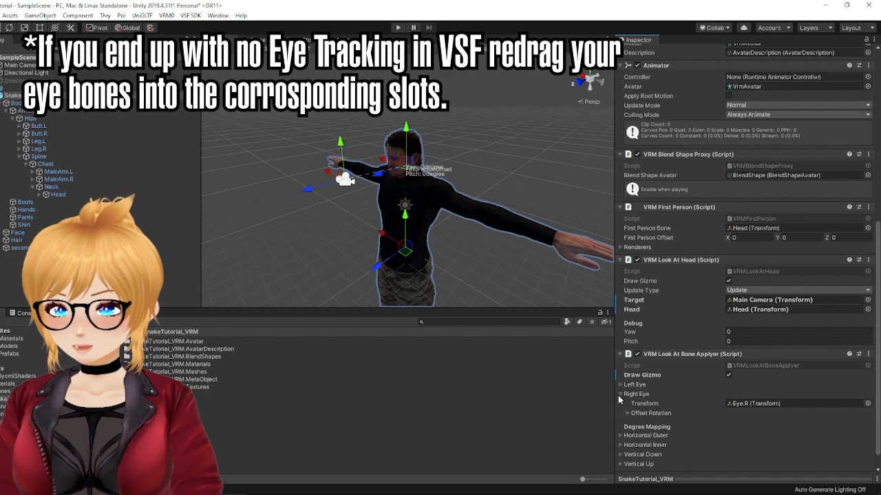
pyautogui.click(628, 414)
pyautogui.click(627, 414)
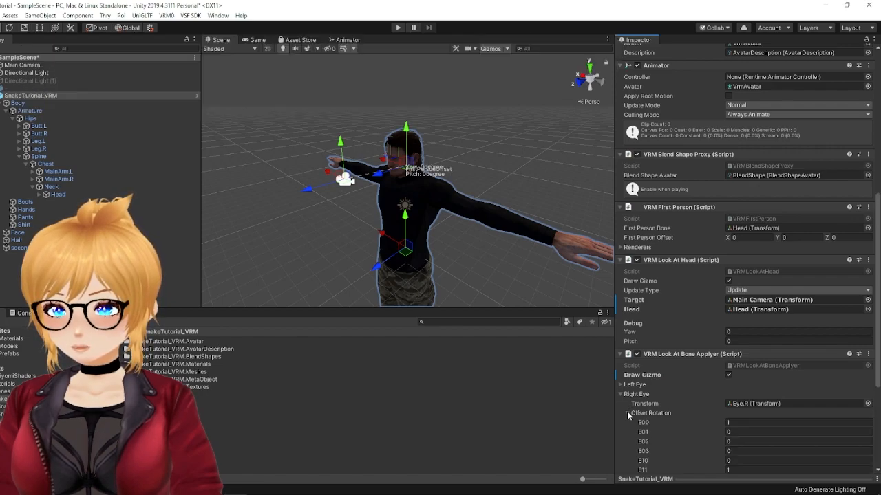
pyautogui.click(619, 394)
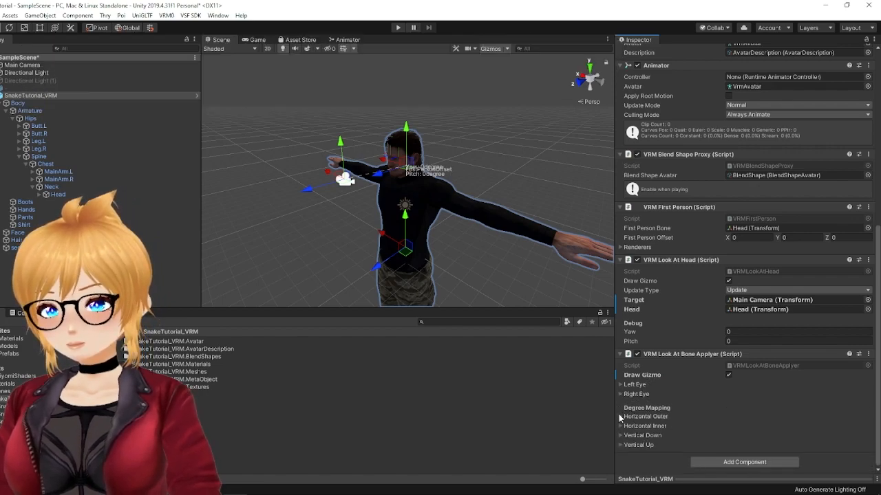
# Step: Save the scene with the avatar facing the view, and enter Play mode
pyautogui.keyDown('alt'); pyautogui.moveTo(570, 219); pyautogui.dragTo(433, 214); pyautogui.keyUp('alt')
pyautogui.moveTo(432, 214); pyautogui.dragTo(495, 209, button='middle')
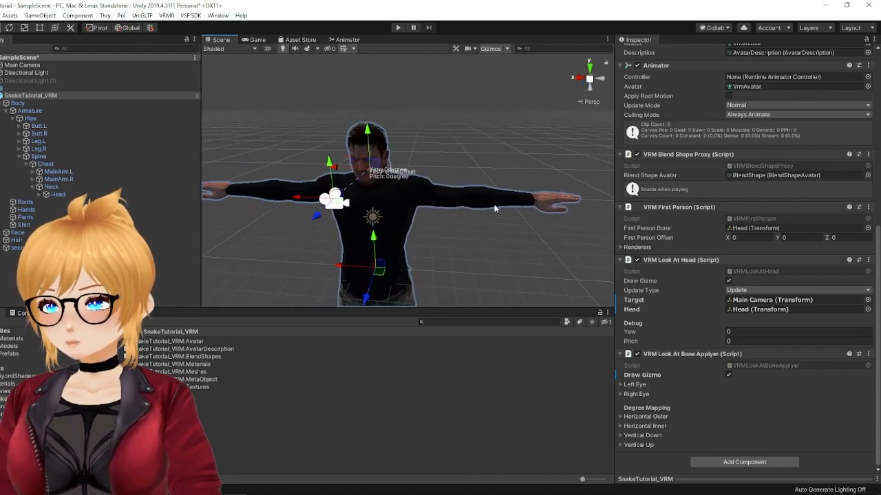
pyautogui.hotkey('ctrl', 's')
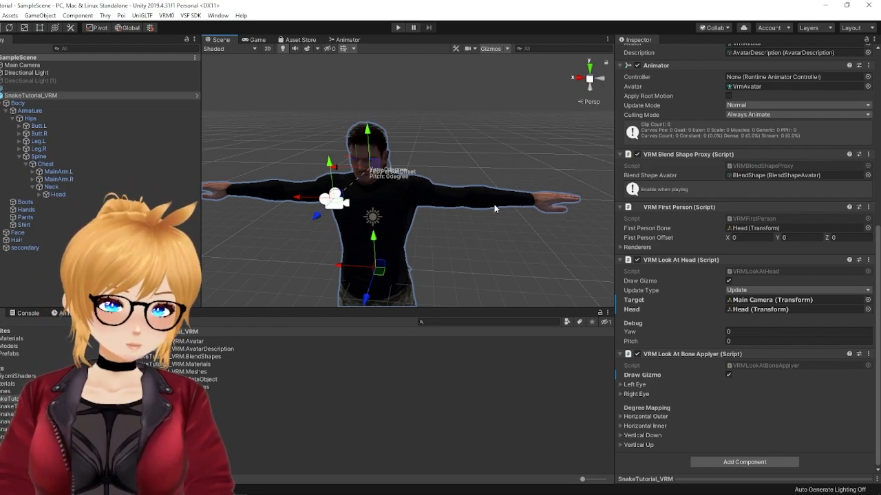
pyautogui.moveTo(404, 180)
pyautogui.mouseDown(button='middle')
pyautogui.moveTo(431, 135)
pyautogui.moveTo(403, 163)
pyautogui.moveTo(409, 177)
pyautogui.mouseUp(button='middle')
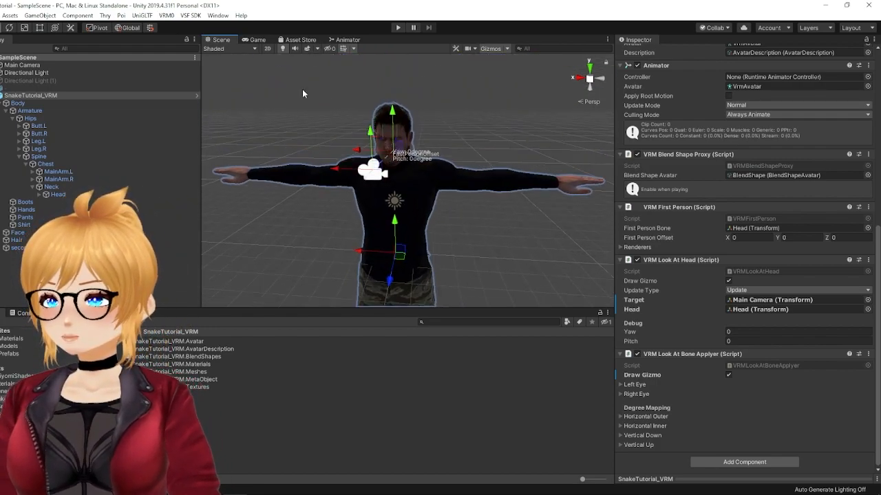
pyautogui.click(397, 28)
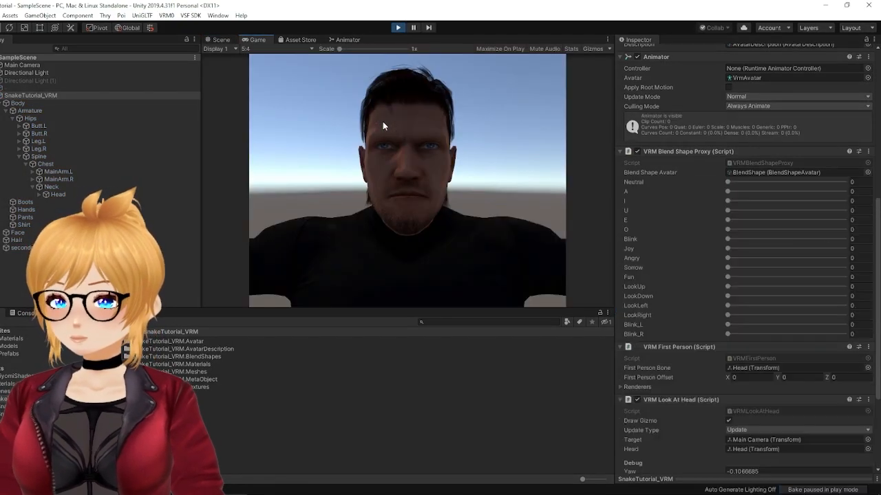
# Step: Collapse the Blend Shape Proxy, First Person and Look At Head components, and expand all four Degree Mapping sections of Look At Bone Applyer
pyautogui.click(621, 152)
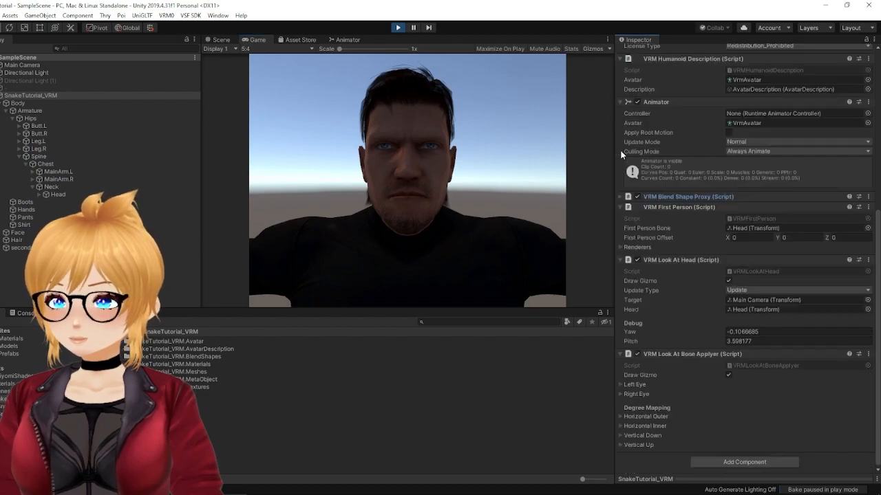
pyautogui.click(619, 207)
pyautogui.click(620, 260)
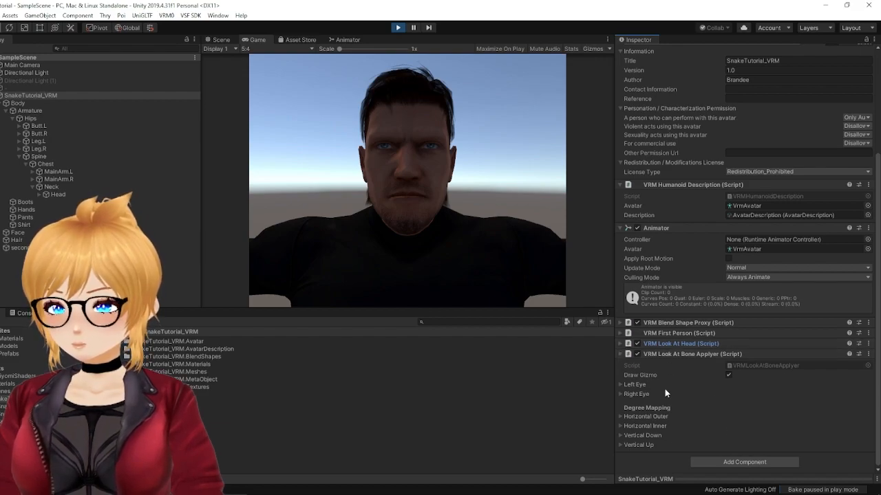
pyautogui.click(620, 416)
pyautogui.click(619, 427)
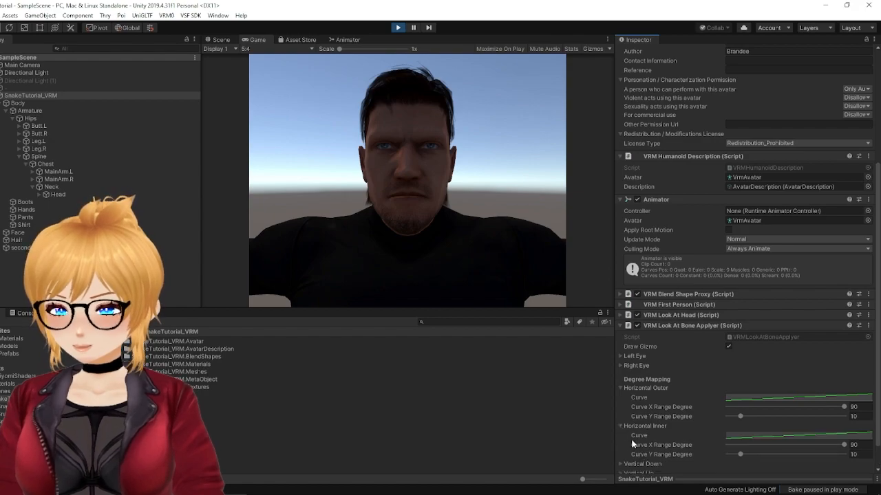
pyautogui.scroll(-1, 623, 432)
pyautogui.click(620, 436)
pyautogui.scroll(-1, 628, 441)
pyautogui.click(621, 445)
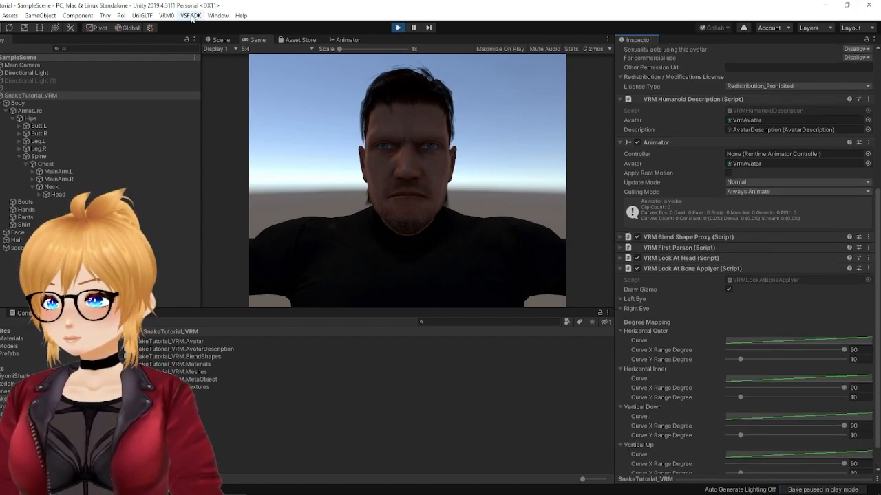
# Step: Return to the Scene view for a closer look at the face, and toggle the gizmos and scene lighting off and back on
pyautogui.click(219, 39)
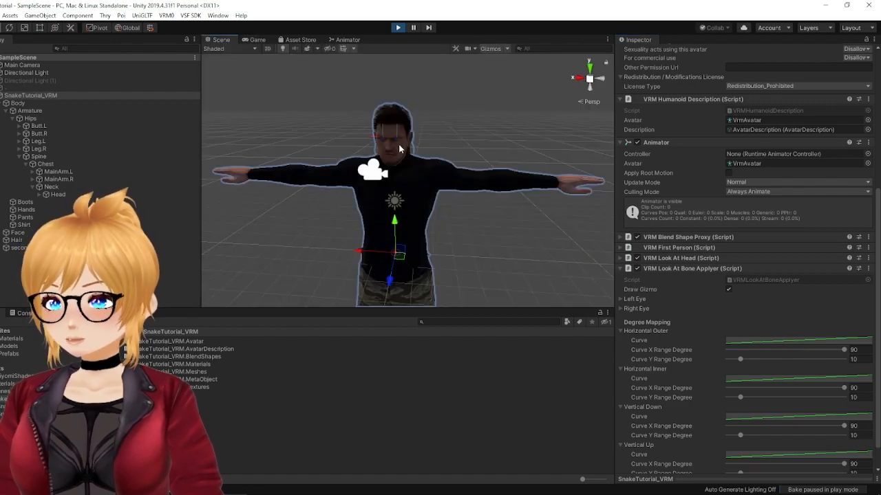
pyautogui.scroll(2, 396, 146)
pyautogui.click(490, 49)
pyautogui.click(491, 49)
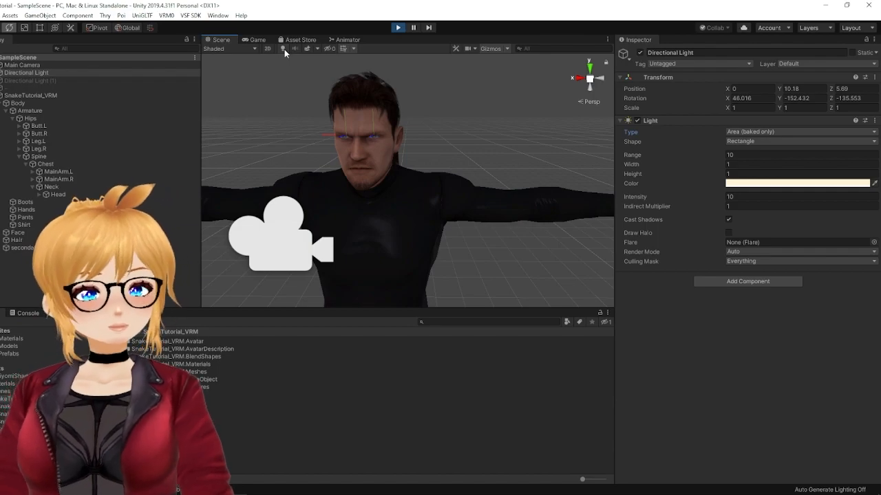
pyautogui.click(283, 48)
pyautogui.click(283, 49)
pyautogui.click(283, 49)
pyautogui.click(283, 49)
pyautogui.click(284, 49)
pyautogui.click(284, 49)
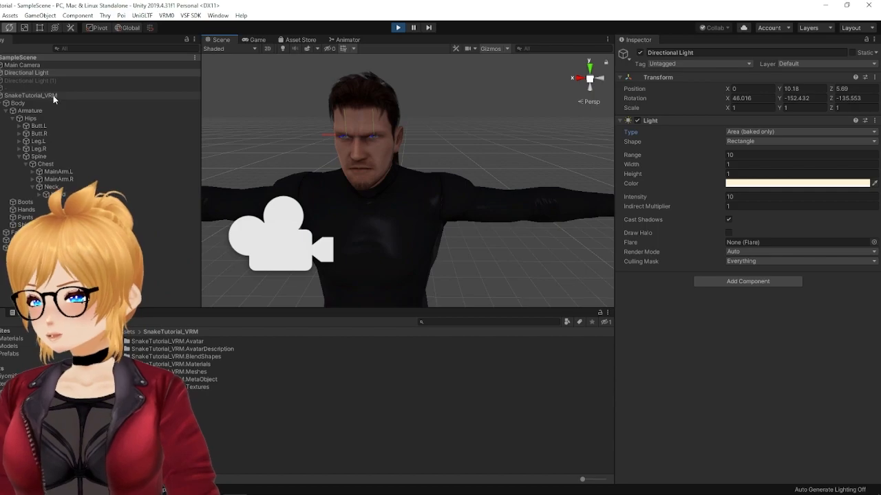
# Step: Select the Main Camera and move it sideways to about X -2.32 to test the avatar's eye tracking
pyautogui.scroll(2, 276, 162)
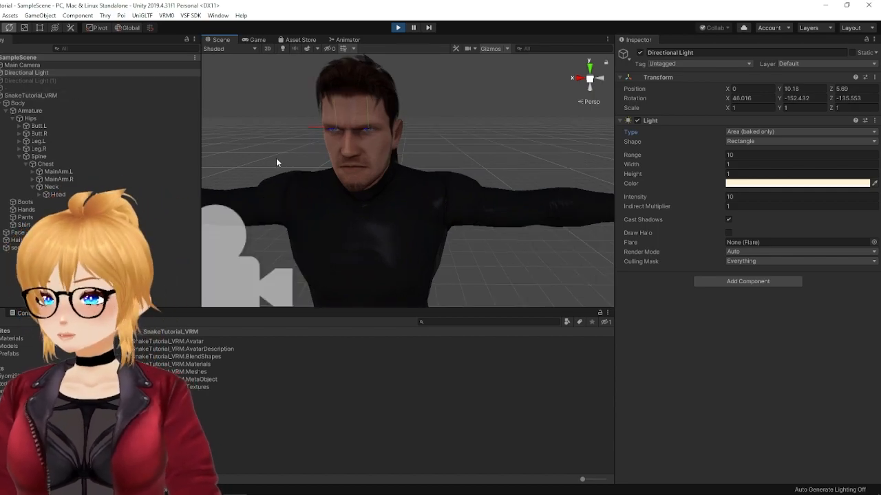
pyautogui.scroll(2, 278, 161)
pyautogui.click(60, 65)
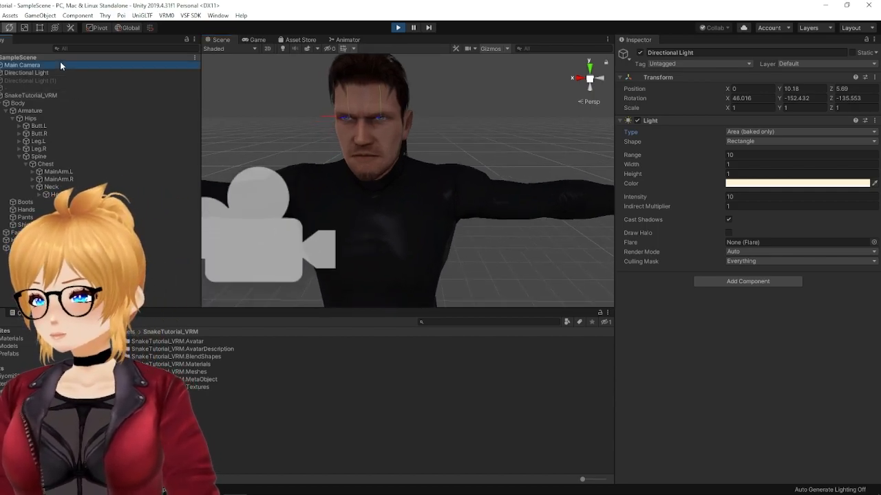
pyautogui.press('f')
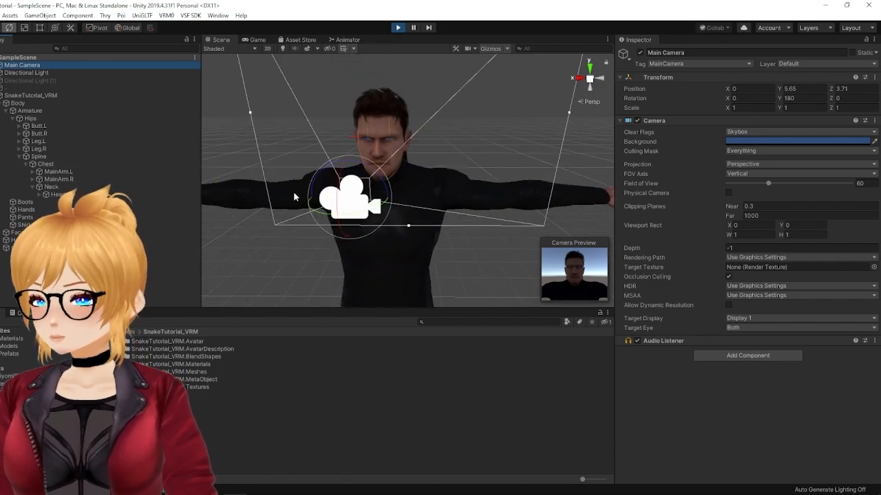
pyautogui.click(1, 29)
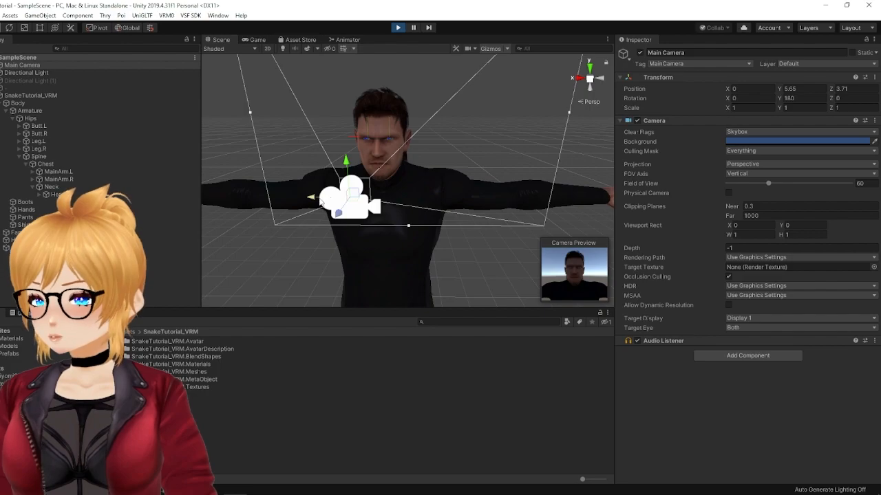
pyautogui.moveTo(313, 199); pyautogui.dragTo(487, 169)
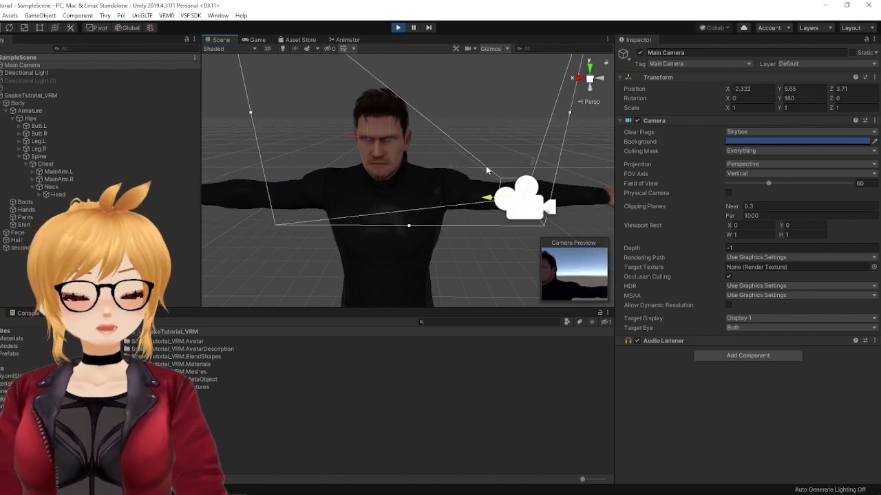
# Step: Select SnakeTutorial_VRM and collapse its VRM Humanoid Description, Animator and VRM Meta components to reveal the Degree Mapping settings
pyautogui.click(33, 94)
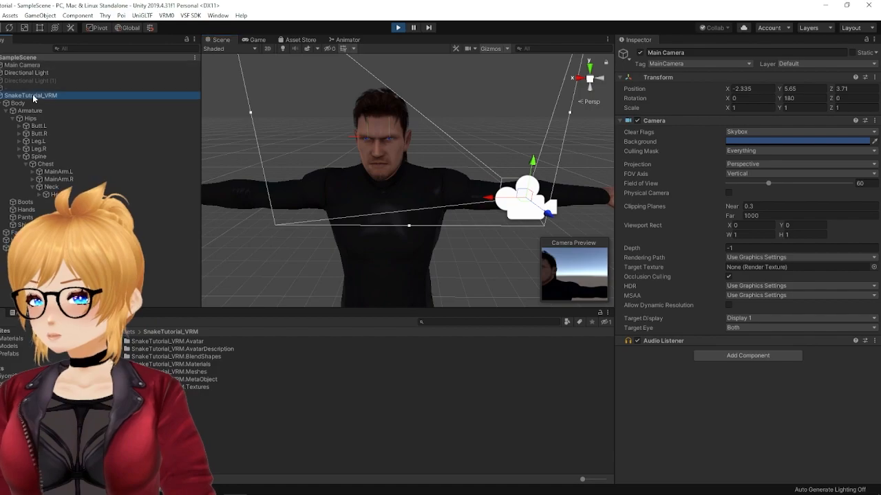
pyautogui.click(619, 322)
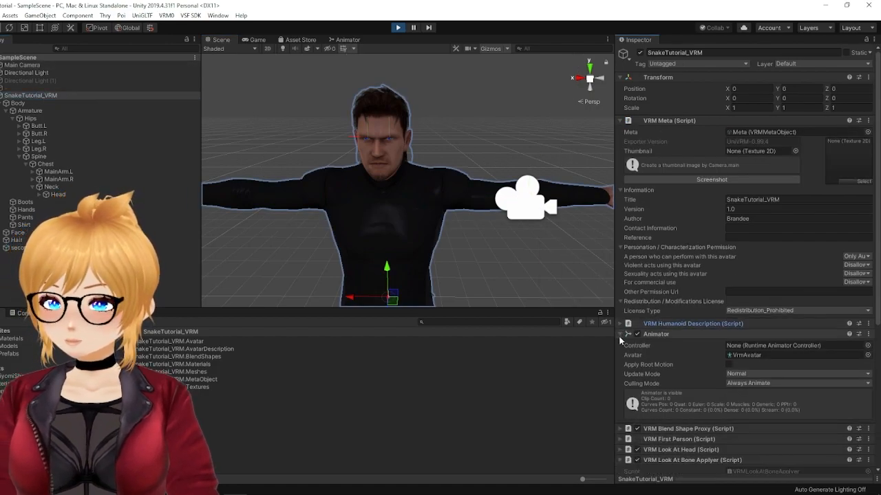
pyautogui.click(620, 334)
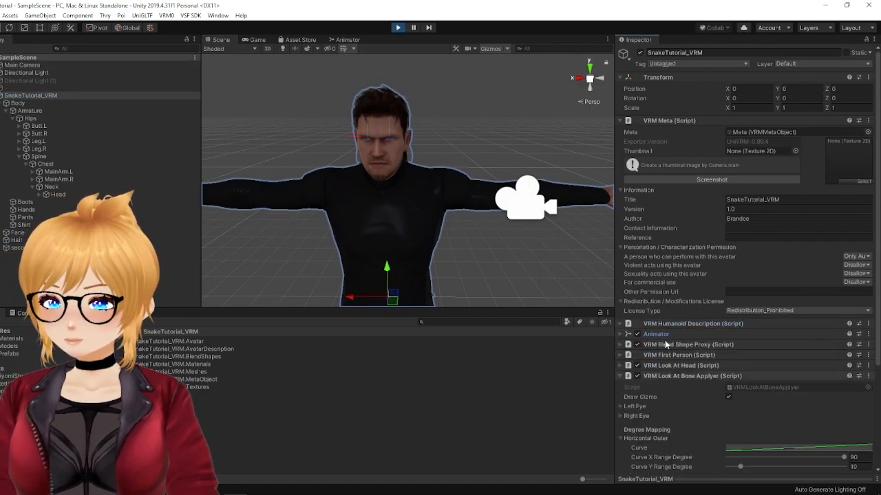
pyautogui.click(620, 120)
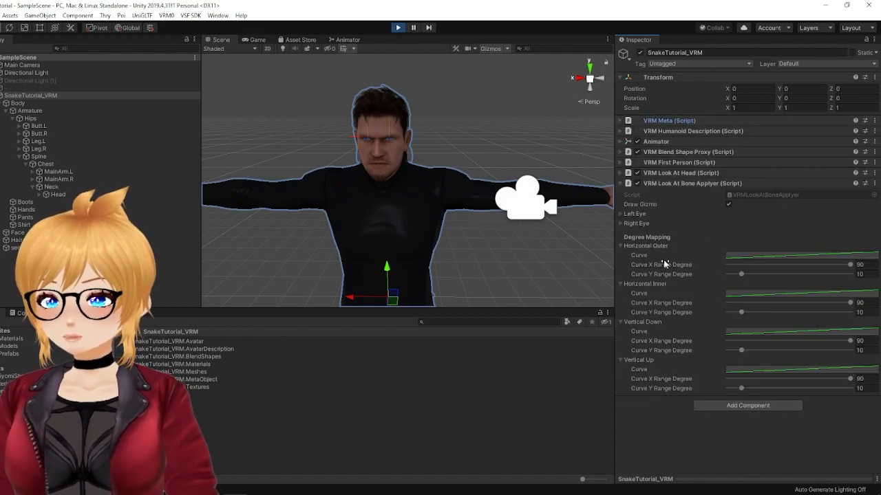
# Step: Set the Curve Y Range Degree to 51.1 for both Horizontal Outer and Horizontal Inner, checking the eyes up close
pyautogui.moveTo(752, 276); pyautogui.dragTo(794, 277)
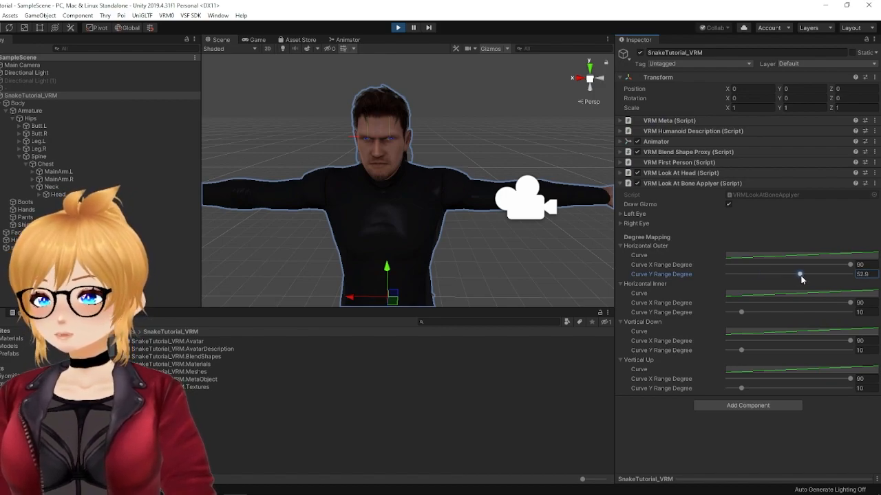
pyautogui.scroll(5, 398, 172)
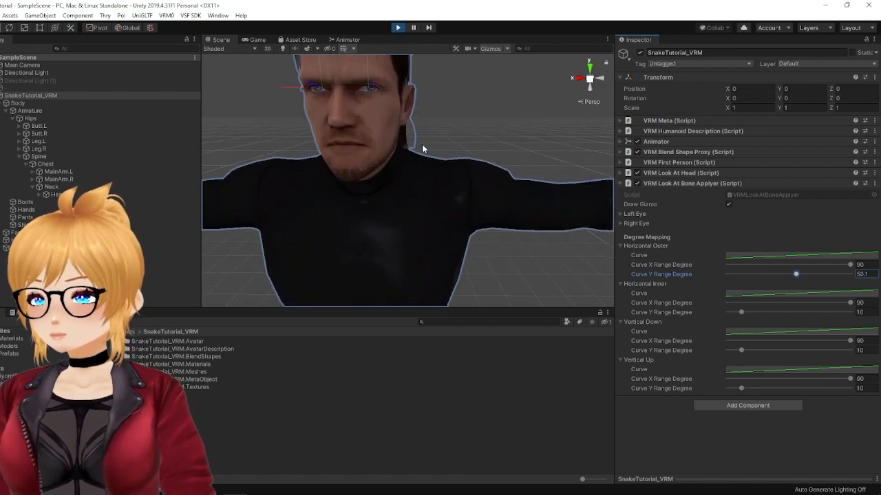
pyautogui.scroll(-5, 425, 150)
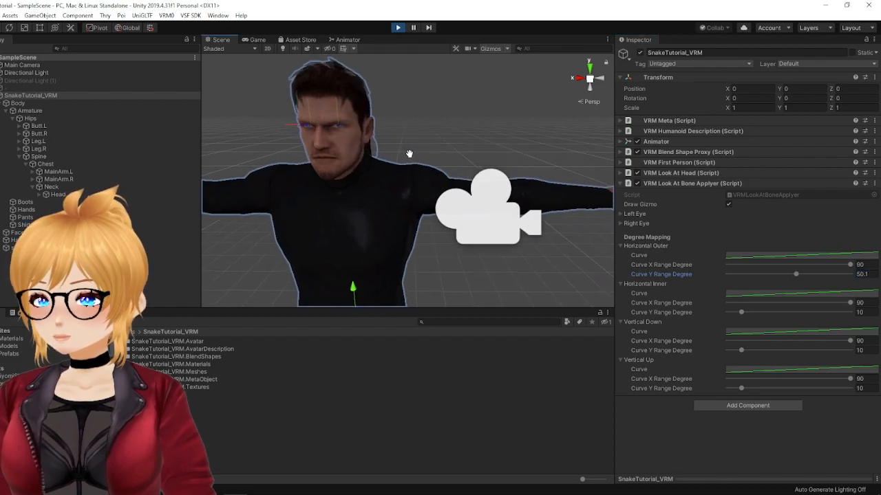
pyautogui.moveTo(796, 275); pyautogui.dragTo(800, 277)
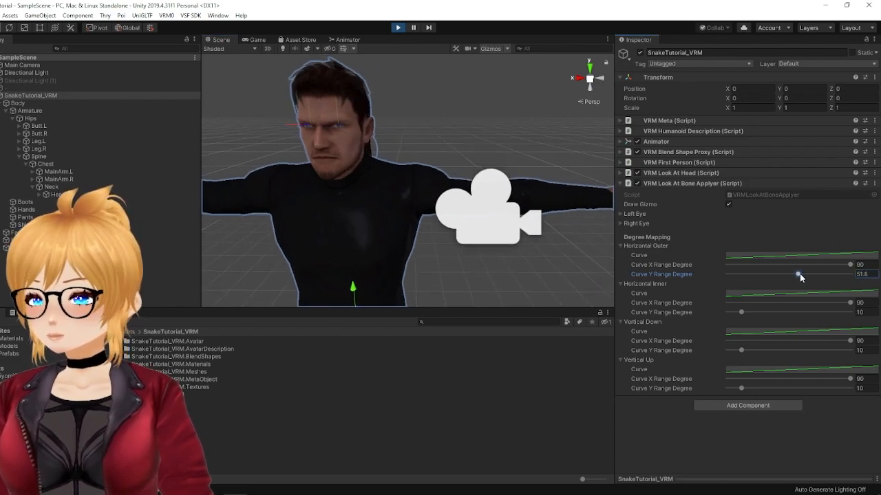
pyautogui.click(867, 274)
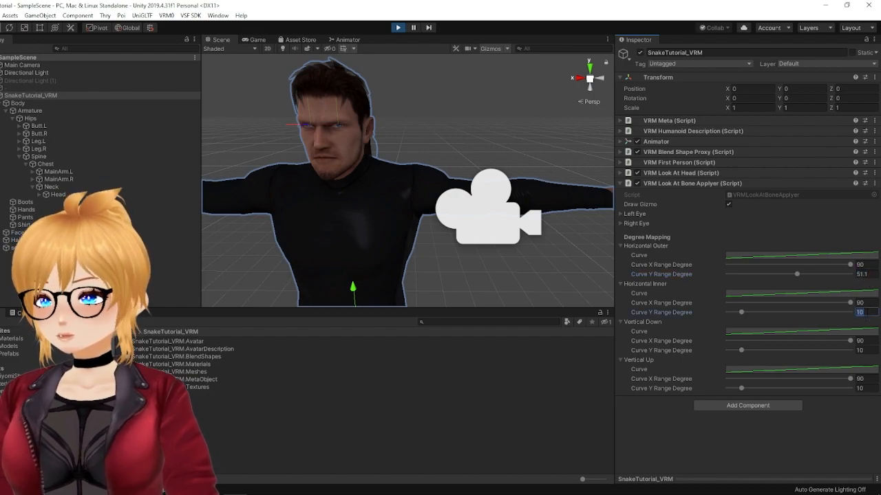
pyautogui.moveTo(257, 206); pyautogui.dragTo(351, 195, button='middle')
pyautogui.scroll(3, 362, 192)
pyautogui.scroll(-6, 363, 195)
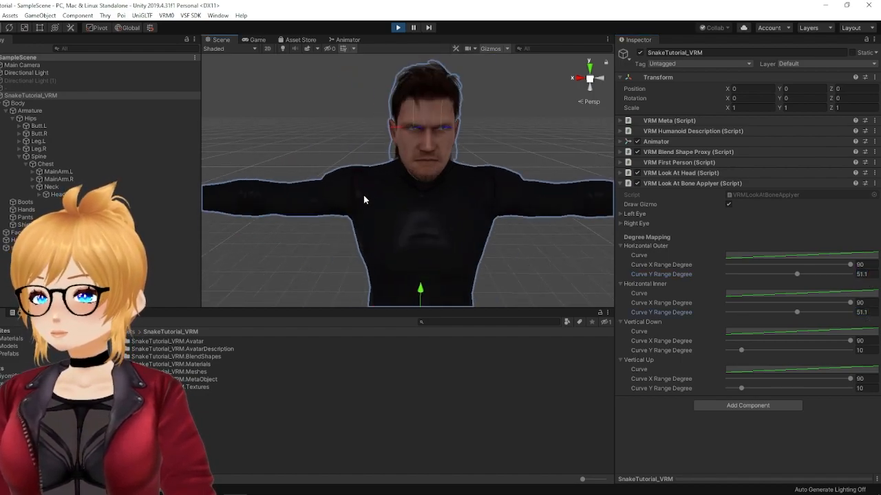
# Step: Move the Main Camera across to the avatar's other side at about X 2.93 and examine the sideways eye tracking
pyautogui.click(22, 65)
pyautogui.moveTo(510, 194); pyautogui.dragTo(233, 192)
pyautogui.scroll(5, 479, 125)
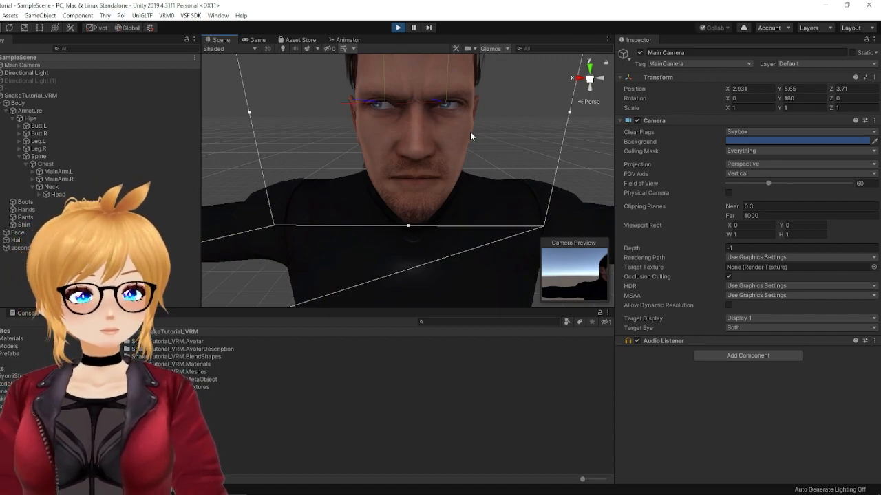
pyautogui.scroll(-5, 469, 136)
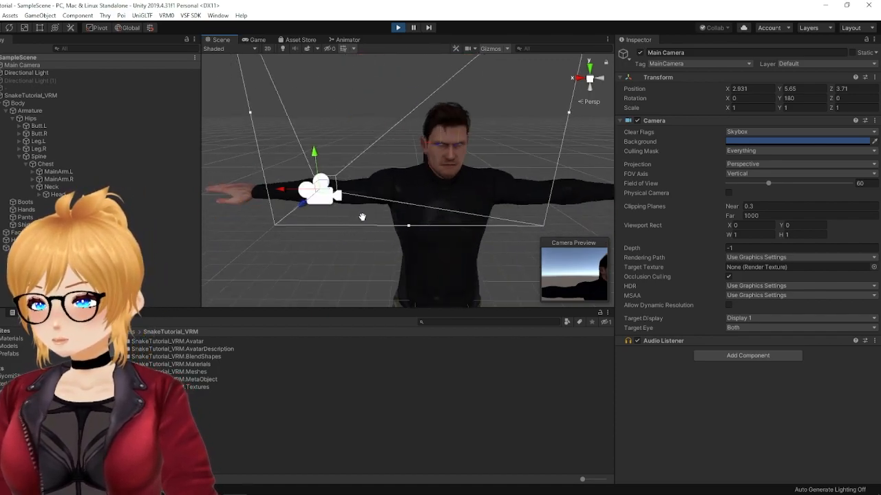
# Step: Center the Main Camera at about X 0.24 and raise it to about Y 7.45 to examine the upward gaze
pyautogui.moveTo(259, 192); pyautogui.dragTo(399, 204)
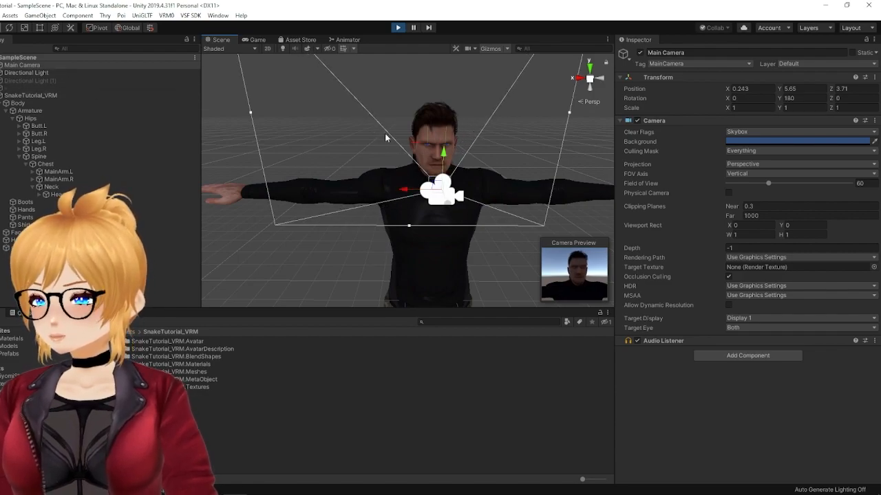
pyautogui.moveTo(451, 159); pyautogui.dragTo(448, 69)
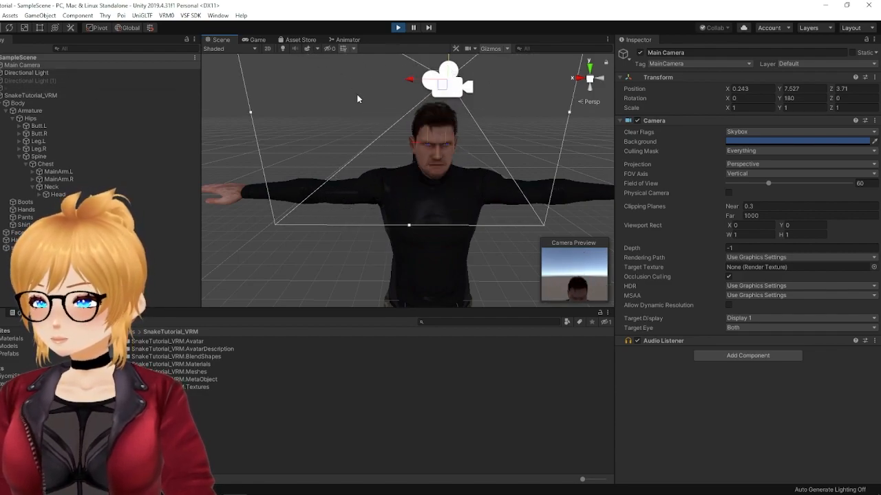
pyautogui.scroll(8, 394, 145)
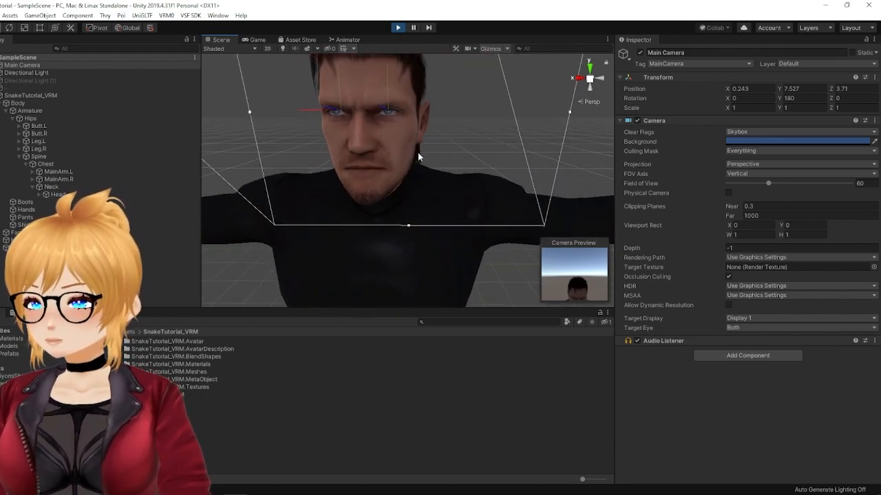
pyautogui.scroll(-3, 413, 153)
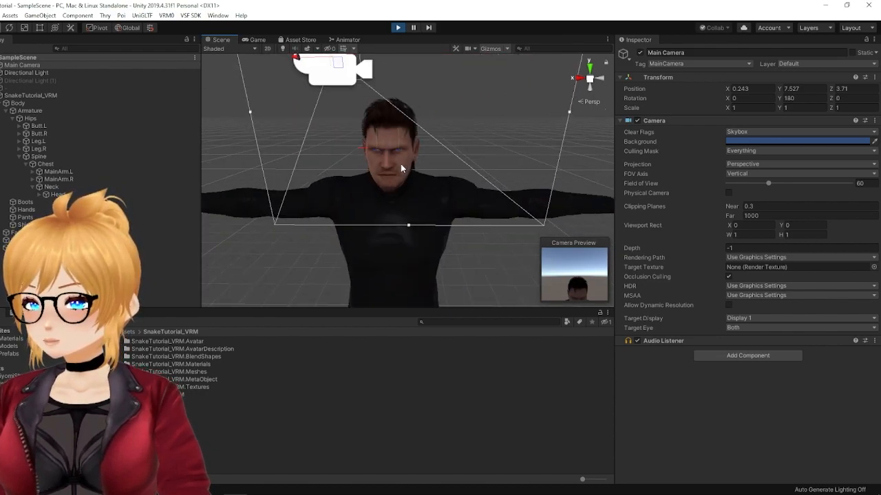
pyautogui.scroll(-2, 401, 166)
pyautogui.moveTo(367, 77)
pyautogui.mouseDown()
pyautogui.moveTo(367, 60)
pyautogui.moveTo(368, 81)
pyautogui.mouseUp()
pyautogui.scroll(4, 367, 168)
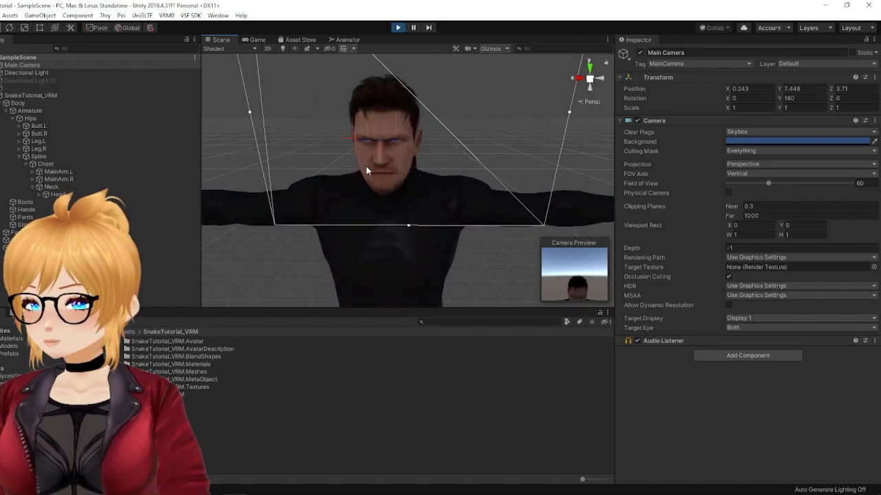
pyautogui.scroll(2, 366, 165)
# Step: Set the avatar's Vertical Up Curve Y Range Degree to 16.6
pyautogui.click(31, 95)
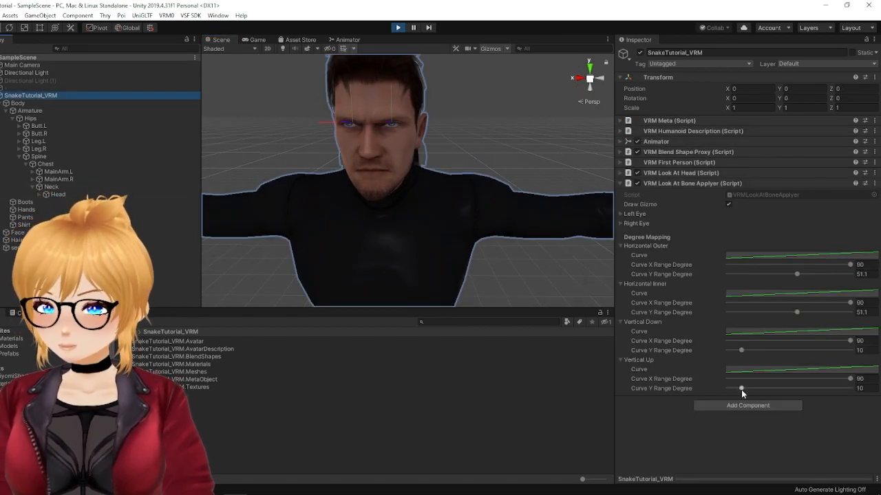
pyautogui.moveTo(741, 389); pyautogui.dragTo(750, 389)
pyautogui.click(866, 390)
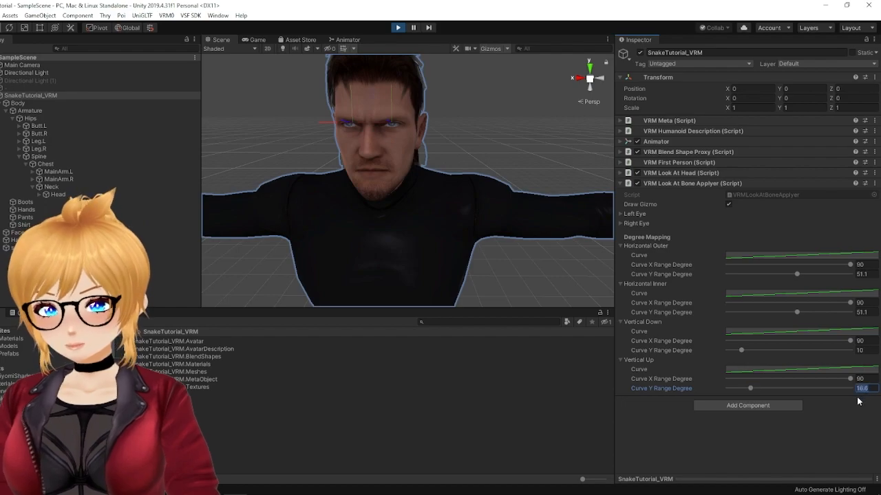
# Step: Lower the Main Camera to about Y 3.2 and examine how the avatar's eyes follow it downward
pyautogui.doubleClick(32, 66)
pyautogui.moveTo(369, 83); pyautogui.dragTo(378, 237)
pyautogui.scroll(3, 383, 179)
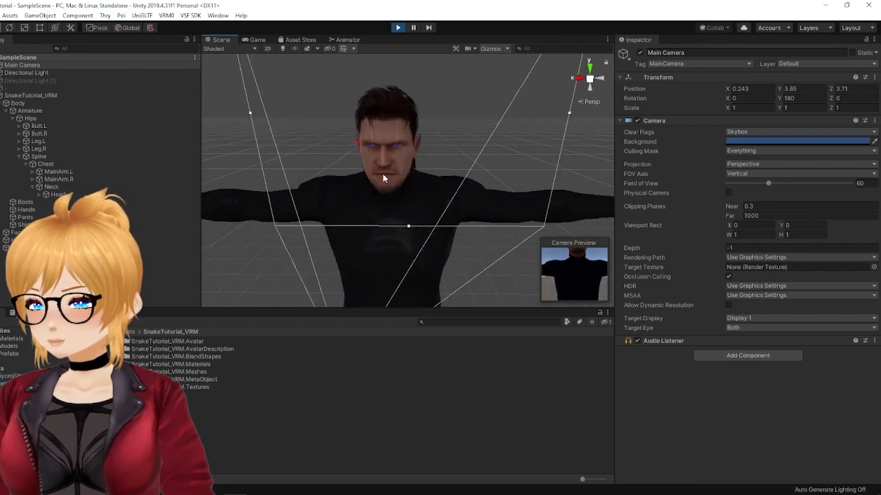
pyautogui.scroll(4, 377, 164)
pyautogui.scroll(-6, 376, 158)
pyautogui.moveTo(384, 205); pyautogui.dragTo(385, 176, button='middle')
pyautogui.moveTo(343, 203); pyautogui.dragTo(343, 220)
pyautogui.scroll(6, 383, 91)
pyautogui.scroll(-5, 361, 118)
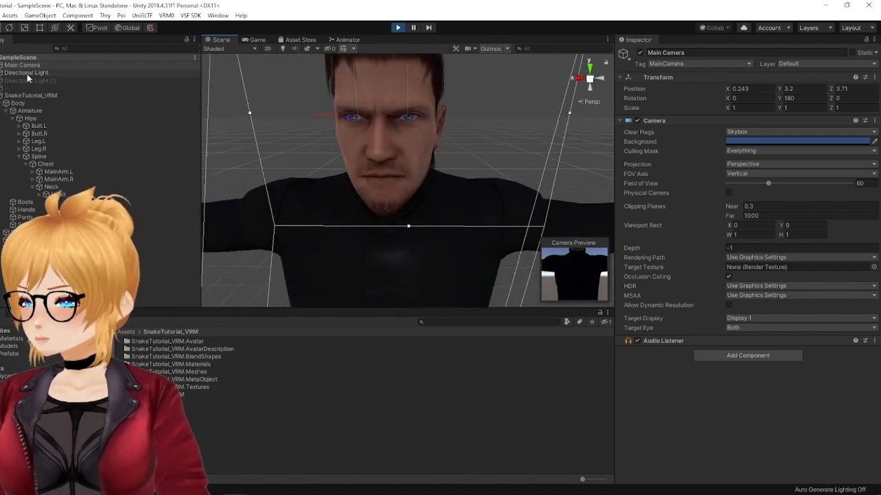
# Step: Set the avatar's Vertical Down Curve Y Range Degree to 47.3 and copy the VRM Look At Bone Applyer component
pyautogui.click(31, 95)
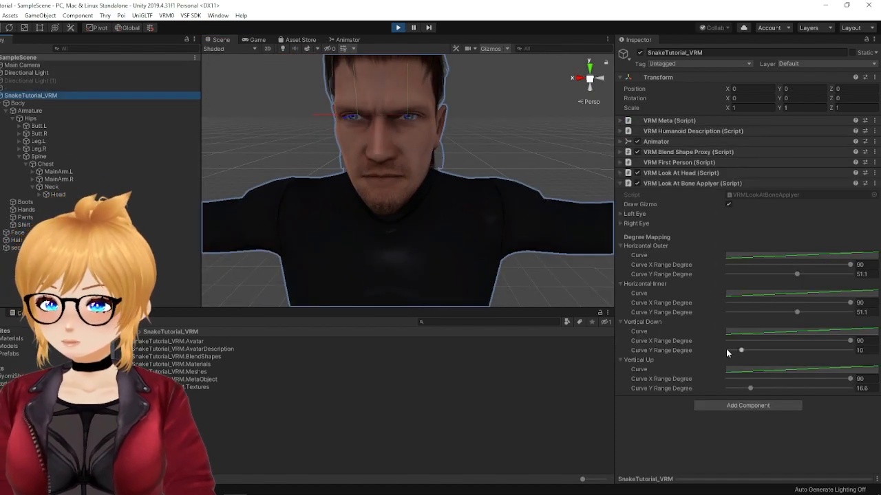
pyautogui.moveTo(742, 351); pyautogui.dragTo(793, 352)
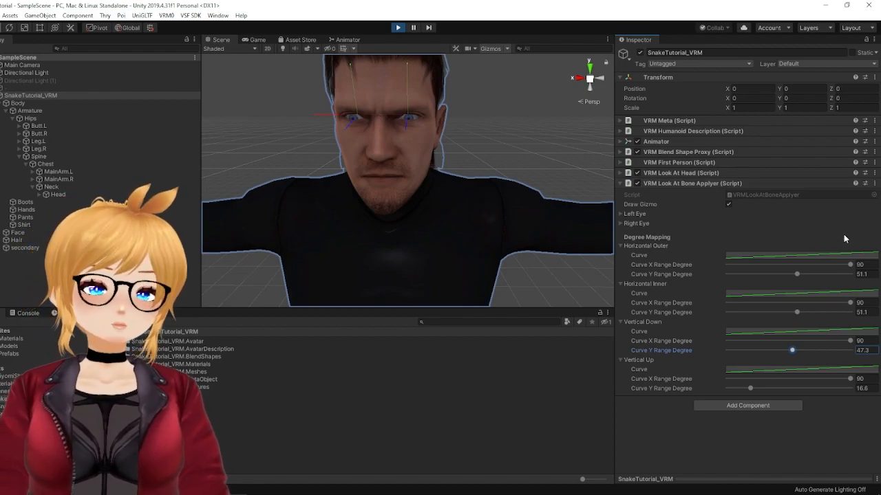
pyautogui.click(874, 184)
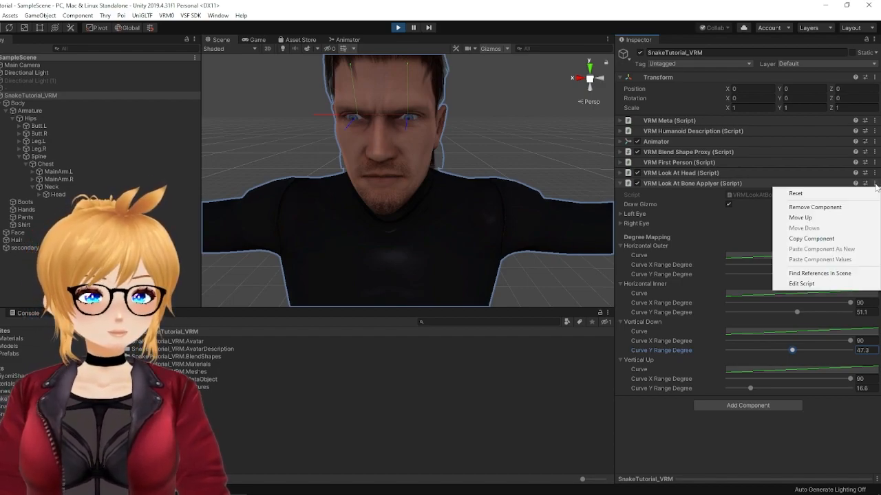
pyautogui.click(845, 240)
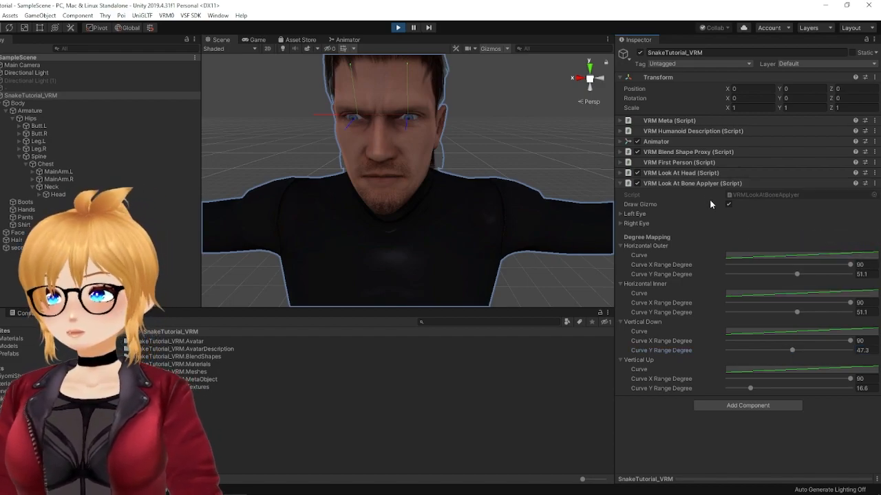
# Step: Exit Play mode and paste the copied component values onto VRM Look At Bone Applyer
pyautogui.click(398, 28)
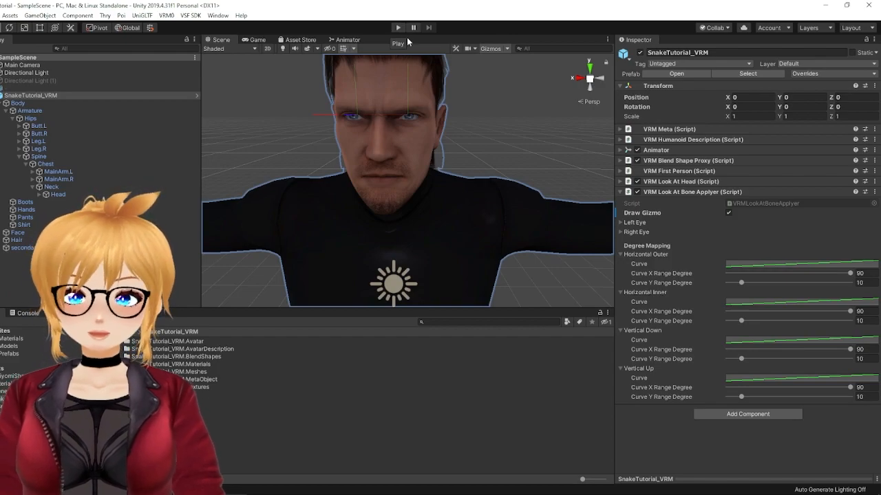
pyautogui.click(874, 192)
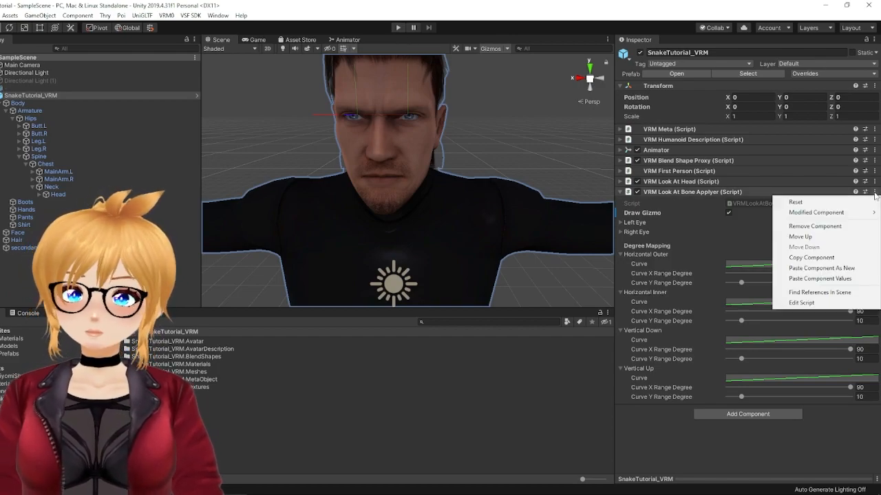
pyautogui.click(822, 278)
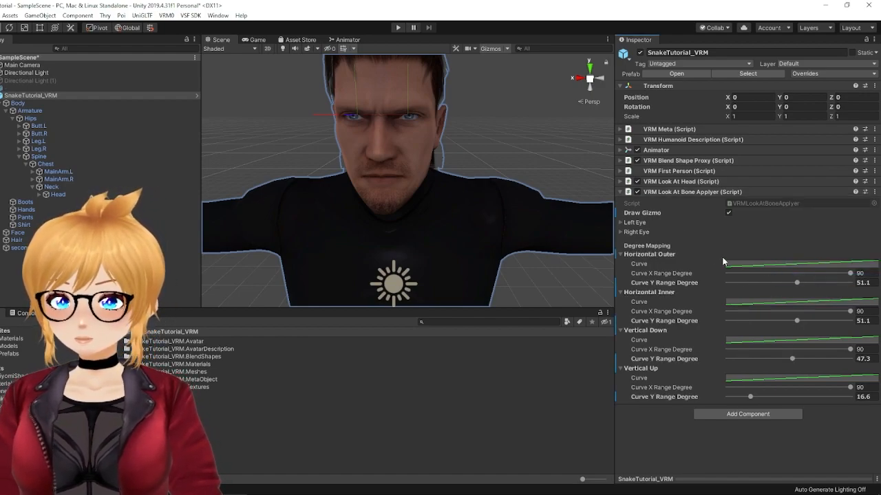
# Step: Turn off Draw Gizmo for VRM Look At Bone Applyer, collapse that component, and expand VRM Meta
pyautogui.click(729, 214)
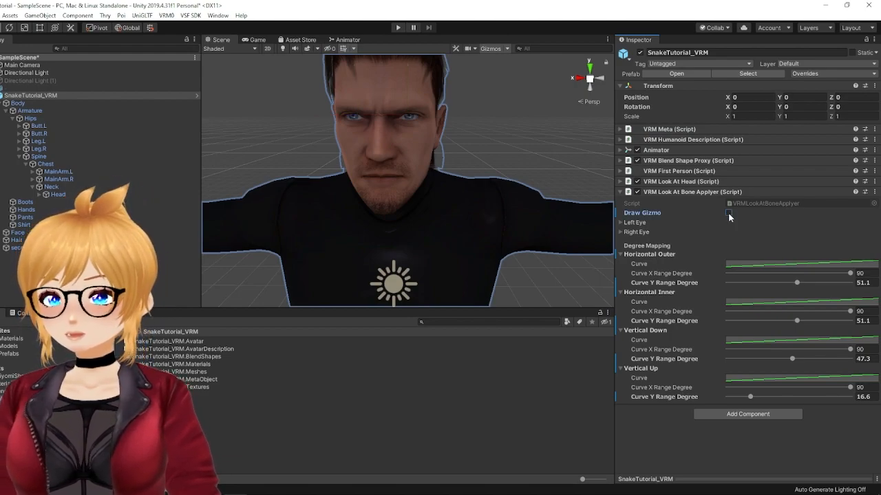
pyautogui.click(620, 190)
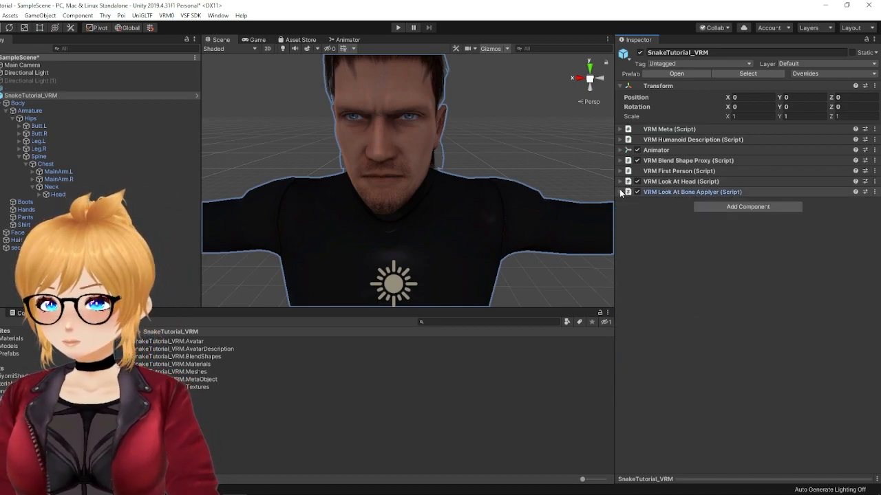
pyautogui.click(619, 128)
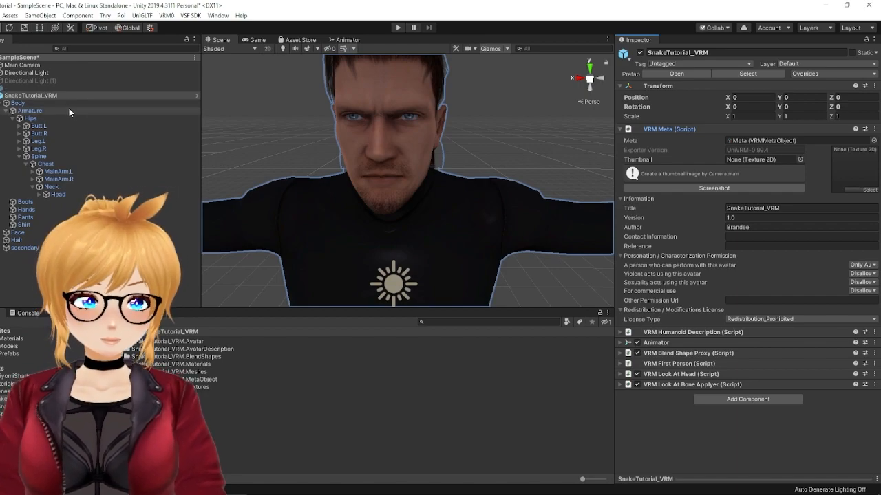
# Step: Select the secondary object to show its VRM Spring Bone settings, view the hair from the side, and expand the Head bone in the hierarchy
pyautogui.doubleClick(24, 247)
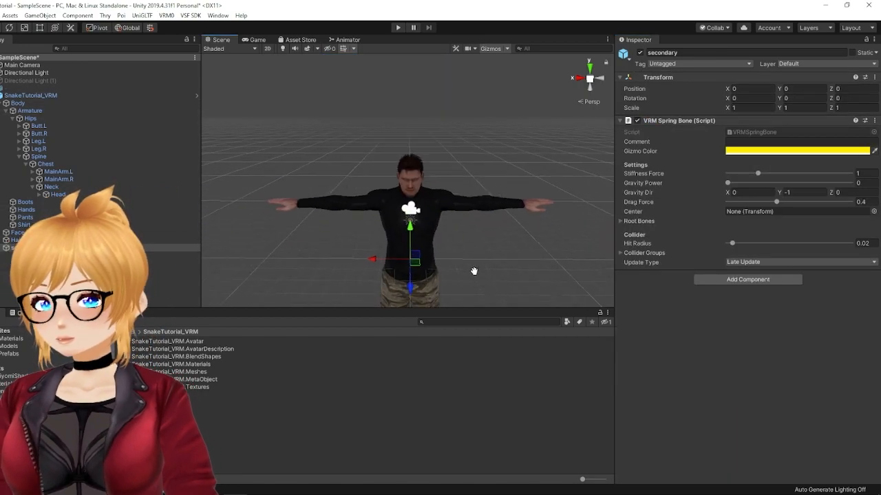
pyautogui.scroll(8, 493, 198)
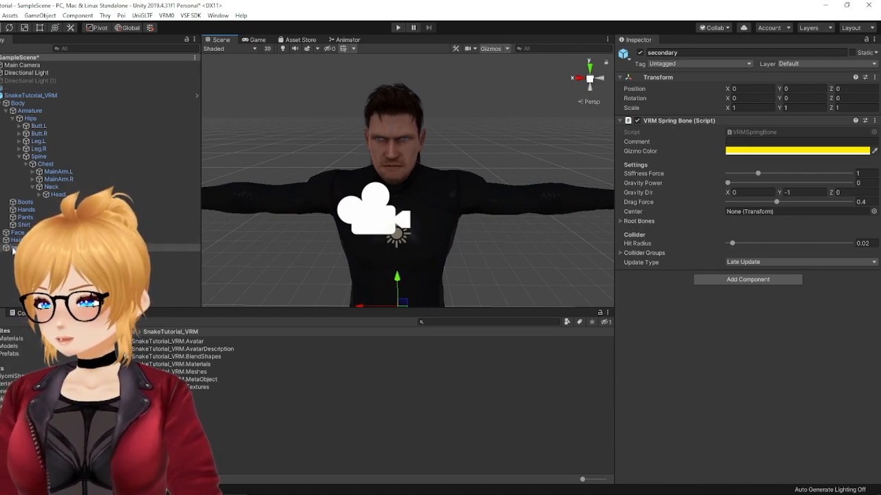
pyautogui.scroll(3, 482, 152)
pyautogui.scroll(2, 461, 150)
pyautogui.scroll(2, 390, 158)
pyautogui.keyDown('alt'); pyautogui.moveTo(390, 158); pyautogui.dragTo(346, 172); pyautogui.keyUp('alt')
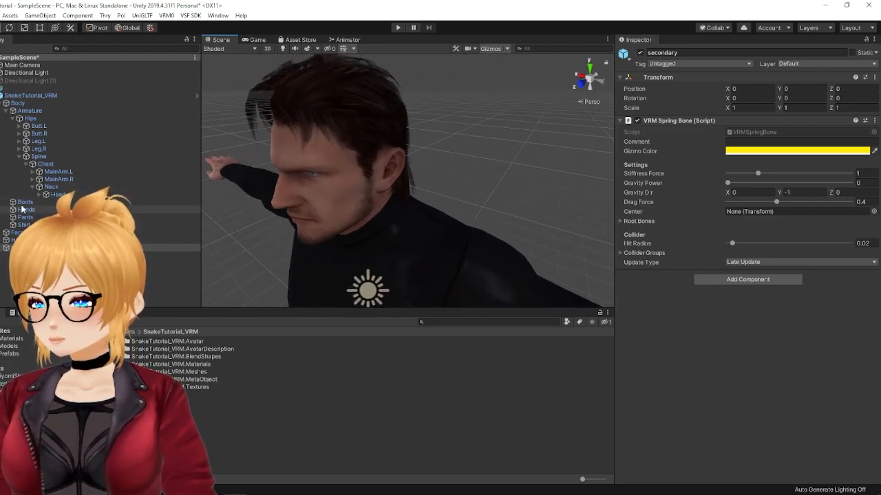
pyautogui.click(39, 195)
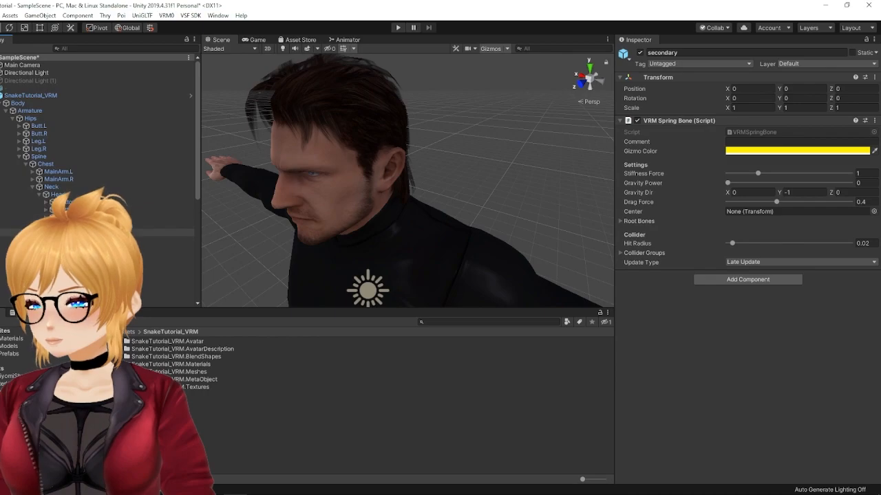
# Step: Expand Root Bones in the secondary object's VRM Spring Bone and set its size to 2
pyautogui.moveTo(260, 116); pyautogui.dragTo(318, 119, button='middle')
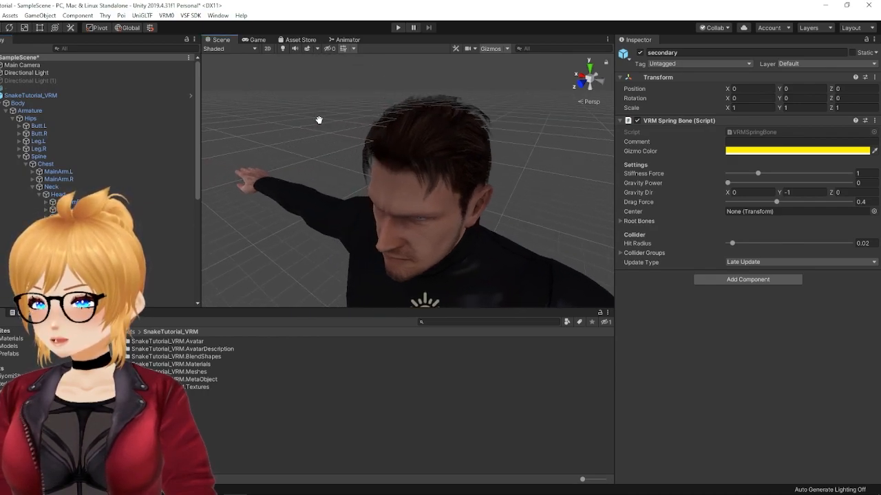
pyautogui.moveTo(419, 174); pyautogui.dragTo(375, 157, button='middle')
pyautogui.keyDown('alt'); pyautogui.moveTo(370, 159); pyautogui.dragTo(420, 174); pyautogui.keyUp('alt')
pyautogui.scroll(-5, 96, 137)
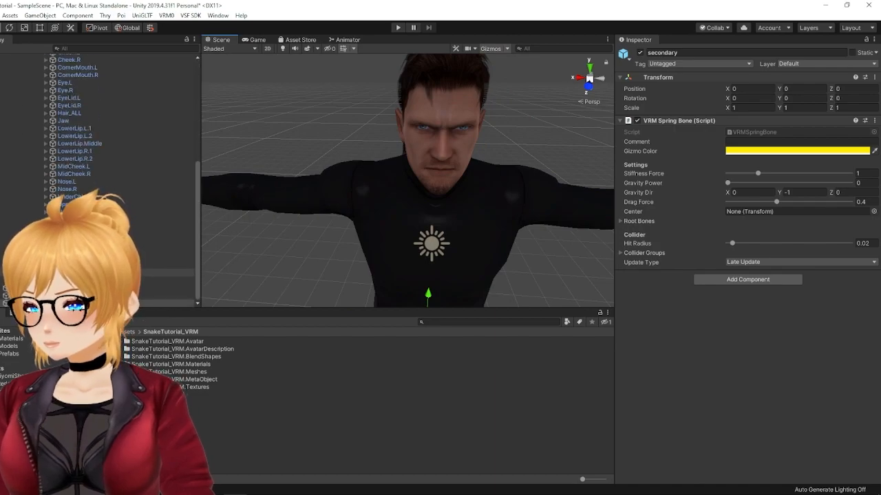
pyautogui.click(620, 221)
pyautogui.click(762, 230)
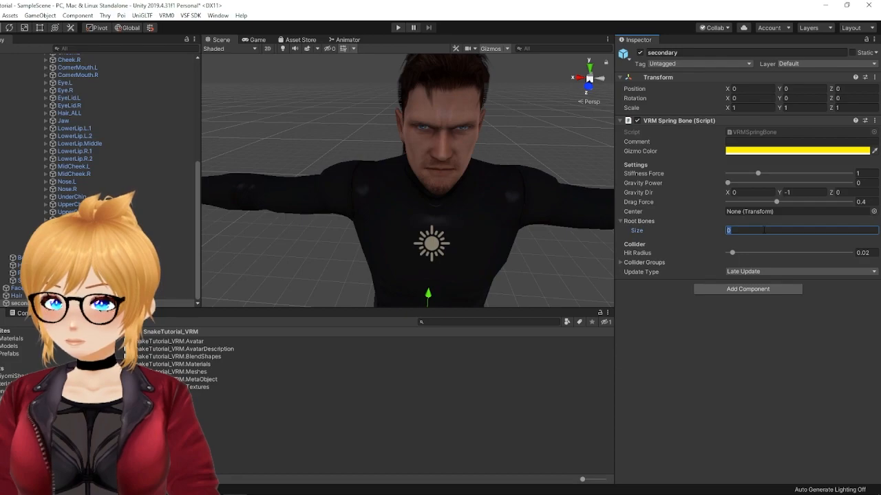
pyautogui.write('2')
pyautogui.press('Return')
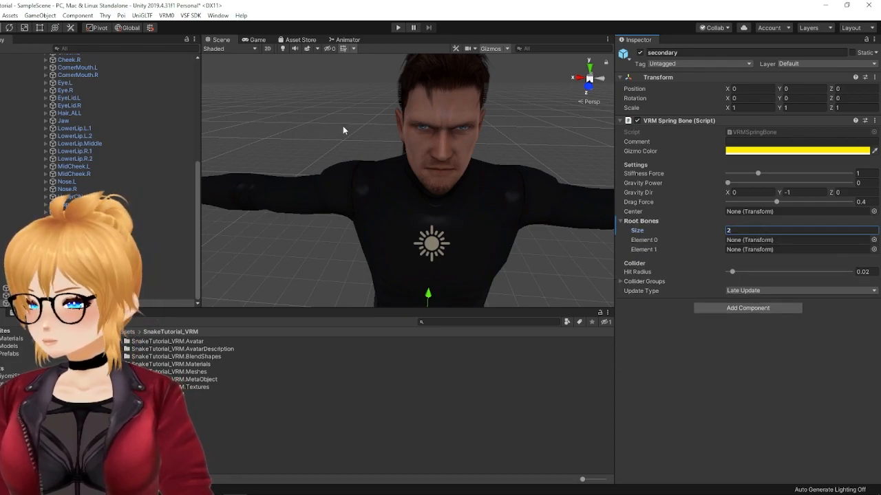
# Step: Expand Hair_ALL under the Head bone and assign Bangs.Main to root bone Element 0 of the secondary object
pyautogui.scroll(3, 49, 91)
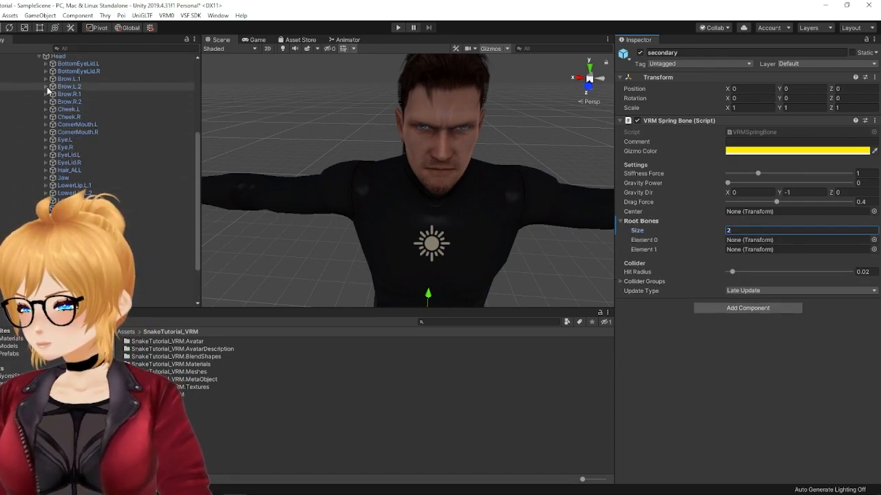
pyautogui.click(47, 171)
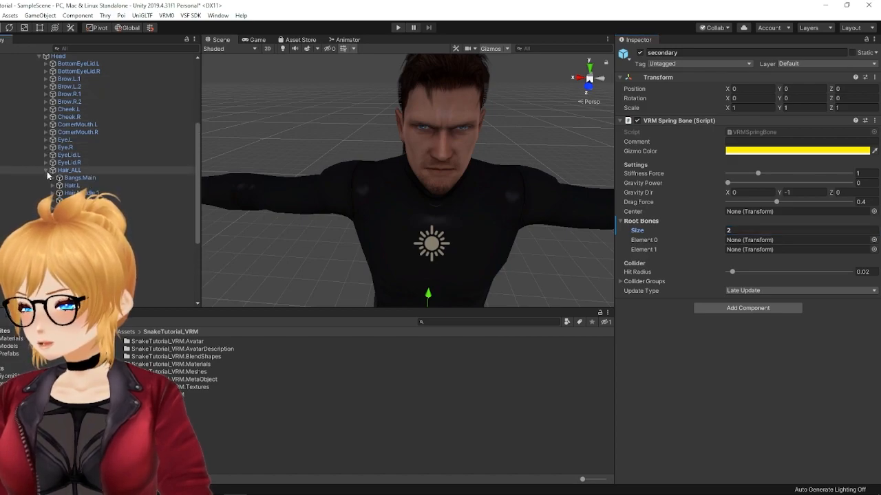
pyautogui.click(77, 178)
pyautogui.scroll(-4, 76, 182)
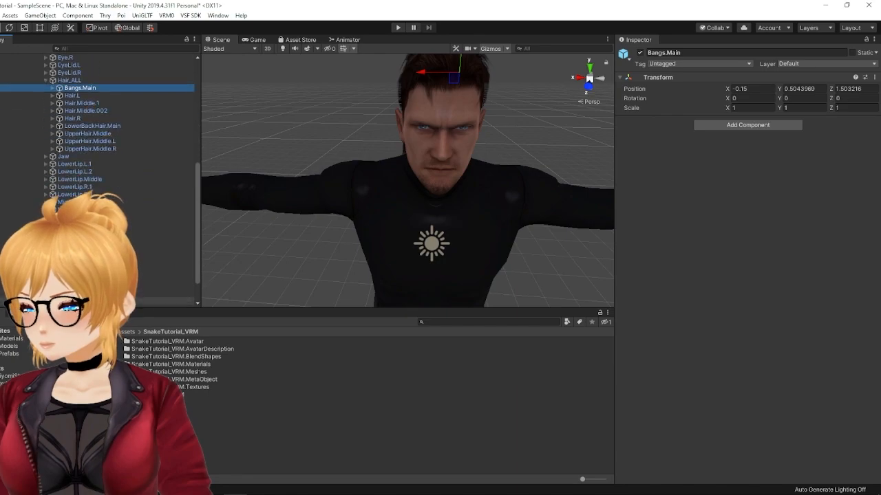
pyautogui.scroll(-2, 48, 300)
pyautogui.click(48, 303)
pyautogui.scroll(1, 119, 111)
pyautogui.moveTo(85, 79); pyautogui.dragTo(744, 242)
pyautogui.moveTo(476, 165); pyautogui.dragTo(466, 169, button='middle')
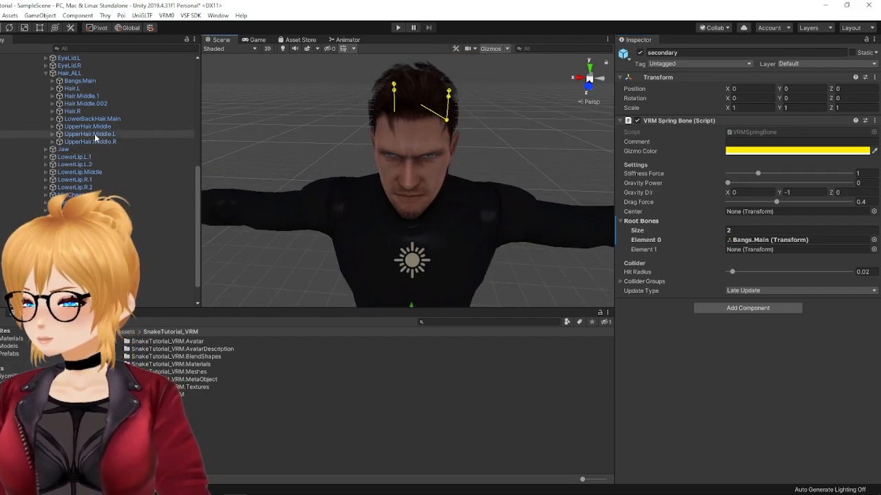
# Step: Assign LowerBackHair.Main to root bone Element 1
pyautogui.moveTo(92, 119); pyautogui.dragTo(738, 250)
pyautogui.moveTo(586, 113); pyautogui.dragTo(499, 139, button='middle')
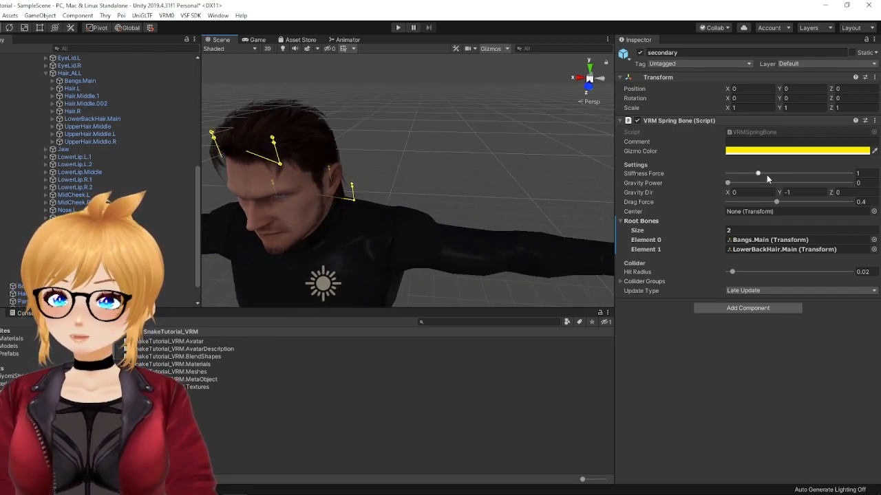
pyautogui.moveTo(413, 170); pyautogui.dragTo(297, 174, button='right')
# Step: Add a VRM Spring Bone Collider Group component to the Head bone
pyautogui.scroll(5, 42, 207)
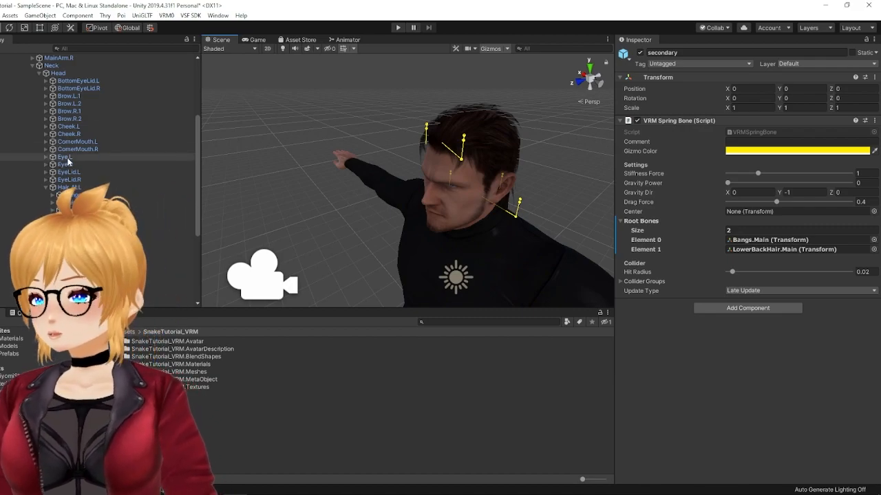
pyautogui.click(68, 74)
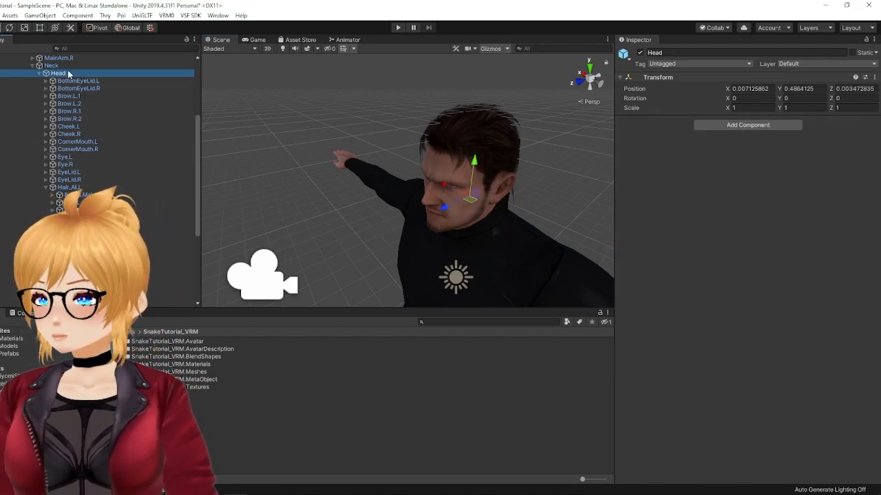
pyautogui.click(717, 128)
pyautogui.write('VRM')
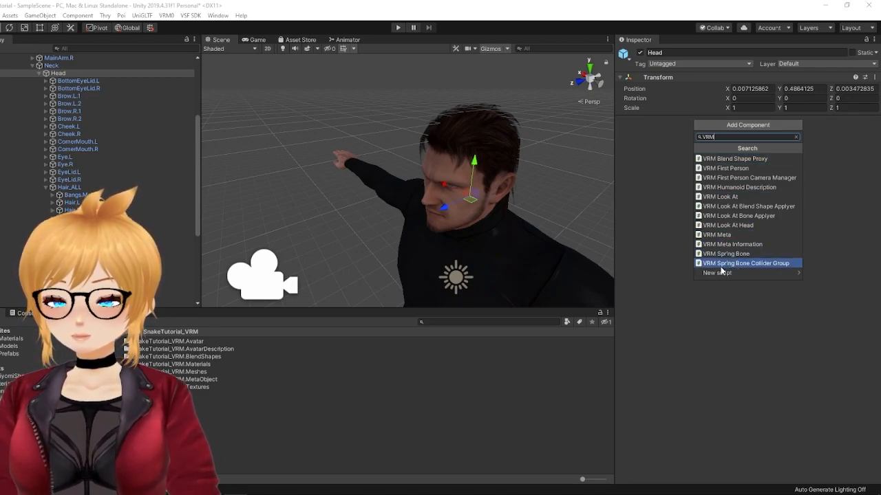
pyautogui.click(769, 264)
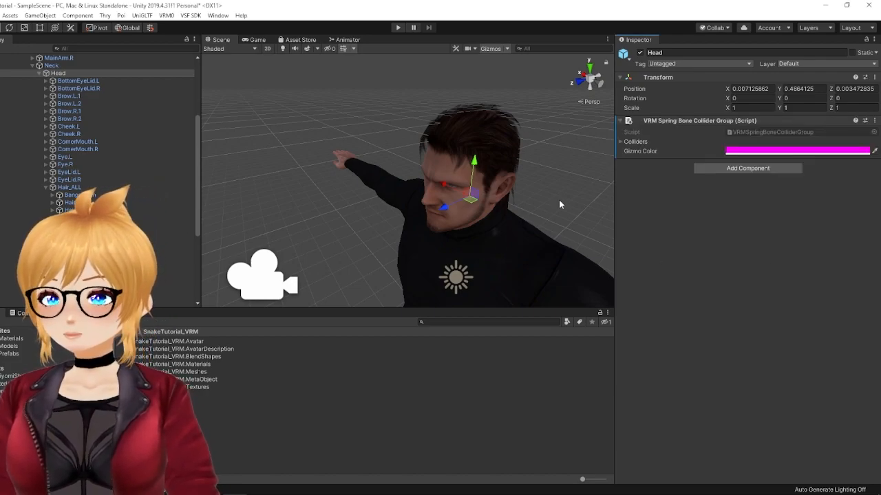
# Step: View the head from the side and set the Head collider group's Colliders size to 2
pyautogui.moveTo(558, 202); pyautogui.dragTo(505, 202, button='right')
pyautogui.moveTo(504, 203); pyautogui.dragTo(432, 188, button='middle')
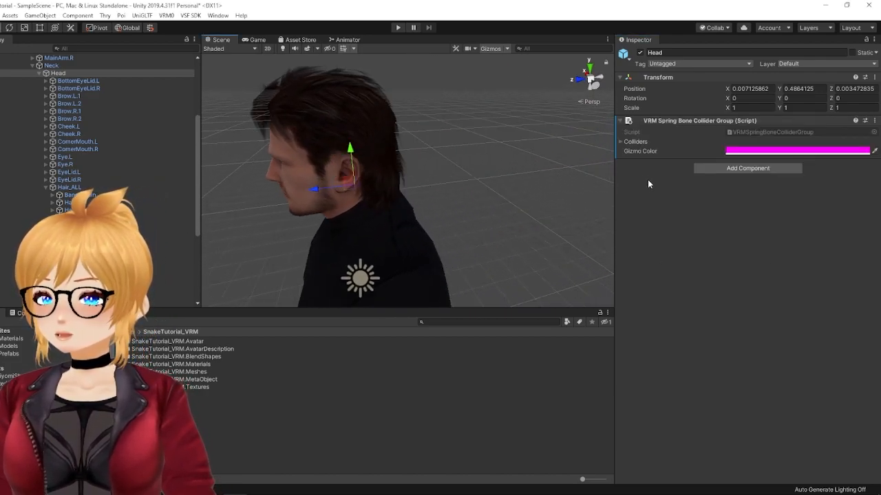
pyautogui.click(621, 143)
pyautogui.click(743, 152)
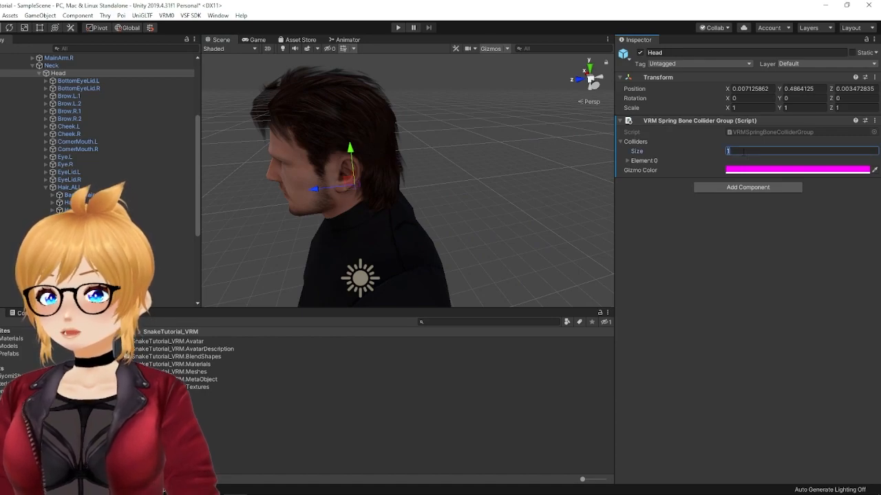
pyautogui.press('Return')
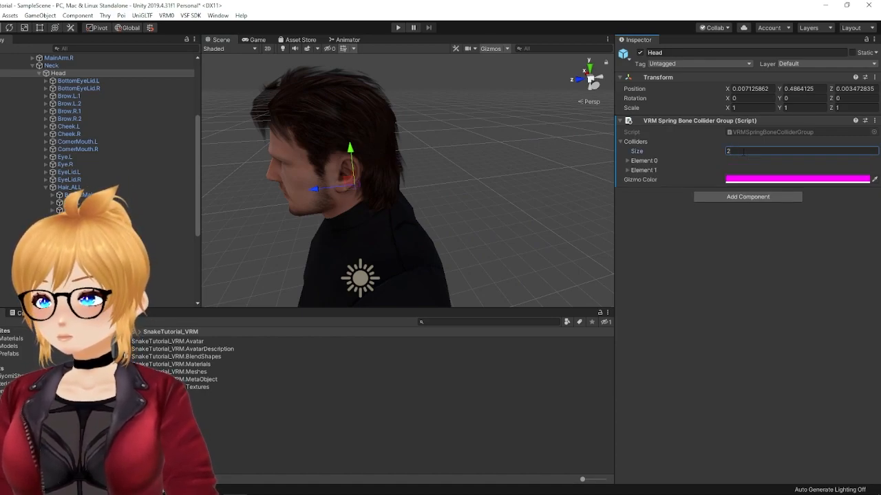
# Step: Set collider Element 0's radius to 0.596 and its offset to Y 0.88, Z 0.58
pyautogui.click(627, 161)
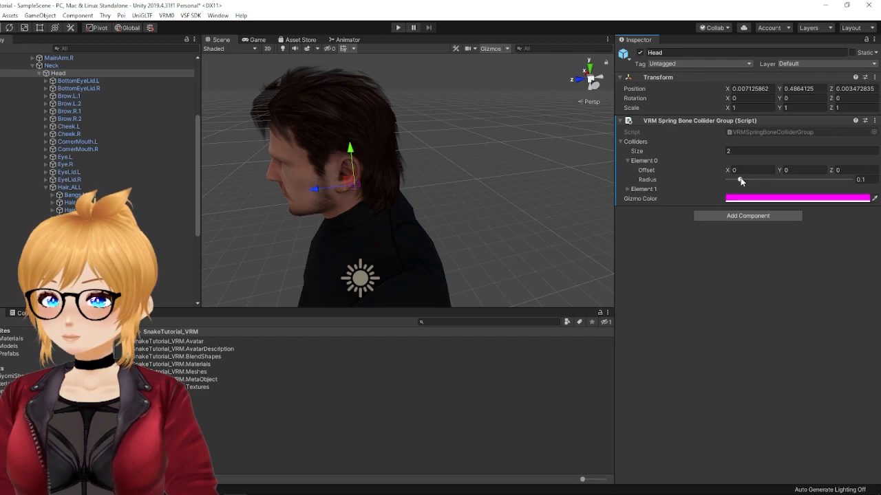
pyautogui.moveTo(741, 180); pyautogui.dragTo(801, 184)
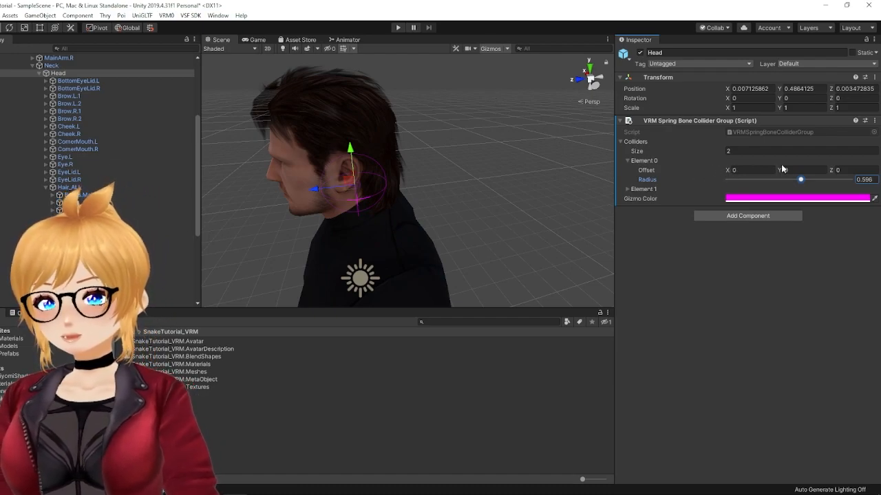
pyautogui.moveTo(777, 171); pyautogui.dragTo(791, 170)
pyautogui.moveTo(727, 171)
pyautogui.mouseDown()
pyautogui.moveTo(718, 170)
pyautogui.moveTo(726, 171)
pyautogui.mouseUp()
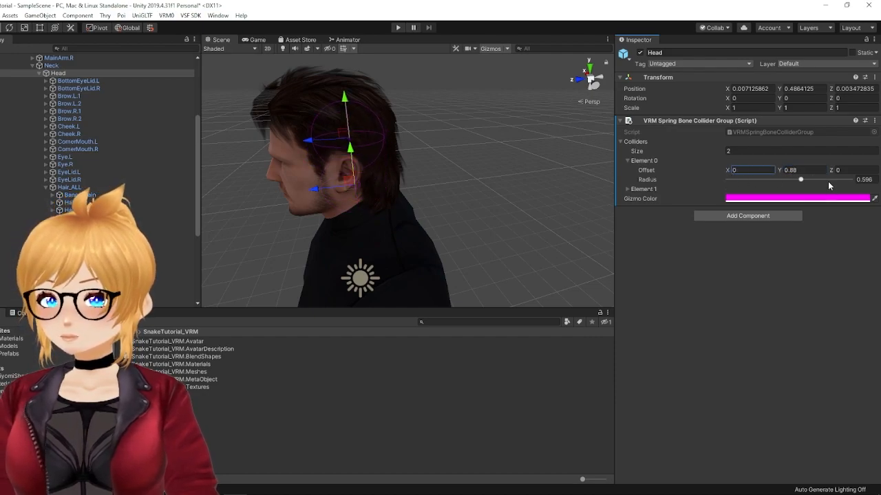
pyautogui.moveTo(830, 167); pyautogui.dragTo(842, 172)
pyautogui.press('a')
# Step: Examine the fit of the first head collider from the front and the side
pyautogui.moveTo(375, 145); pyautogui.dragTo(595, 141, button='right')
pyautogui.scroll(-3, 595, 141)
pyautogui.moveTo(502, 151); pyautogui.dragTo(519, 134, button='middle')
pyautogui.keyDown('alt'); pyautogui.moveTo(518, 134); pyautogui.dragTo(528, 122); pyautogui.keyUp('alt')
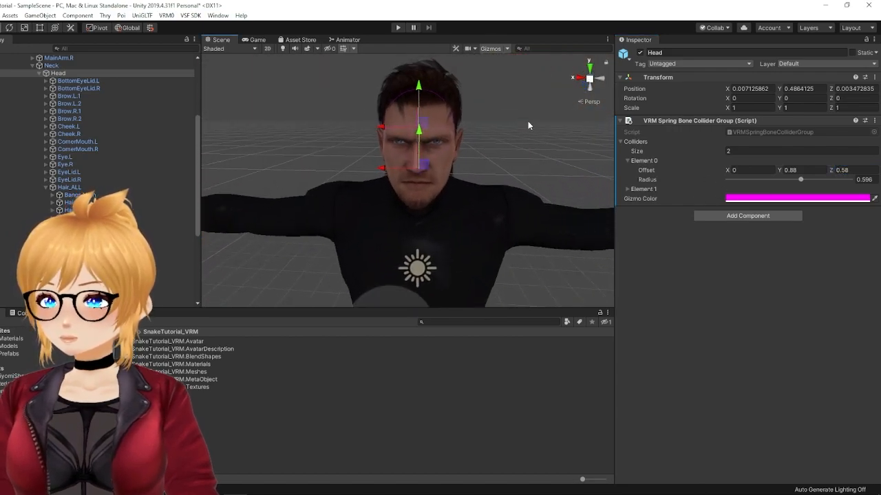
pyautogui.moveTo(529, 122); pyautogui.dragTo(530, 115, button='middle')
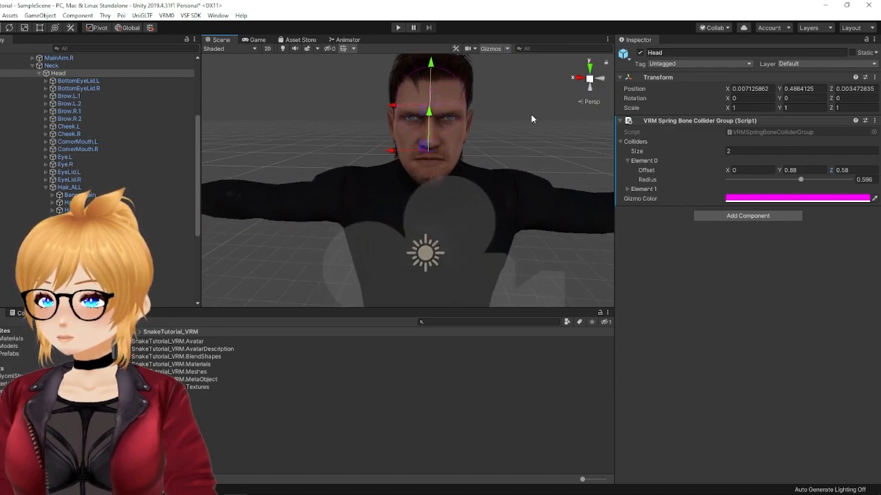
pyautogui.keyDown('alt'); pyautogui.moveTo(534, 117); pyautogui.dragTo(373, 128); pyautogui.keyUp('alt')
pyautogui.moveTo(373, 128); pyautogui.dragTo(503, 120, button='middle')
pyautogui.keyDown('alt'); pyautogui.moveTo(502, 120); pyautogui.dragTo(438, 114); pyautogui.keyUp('alt')
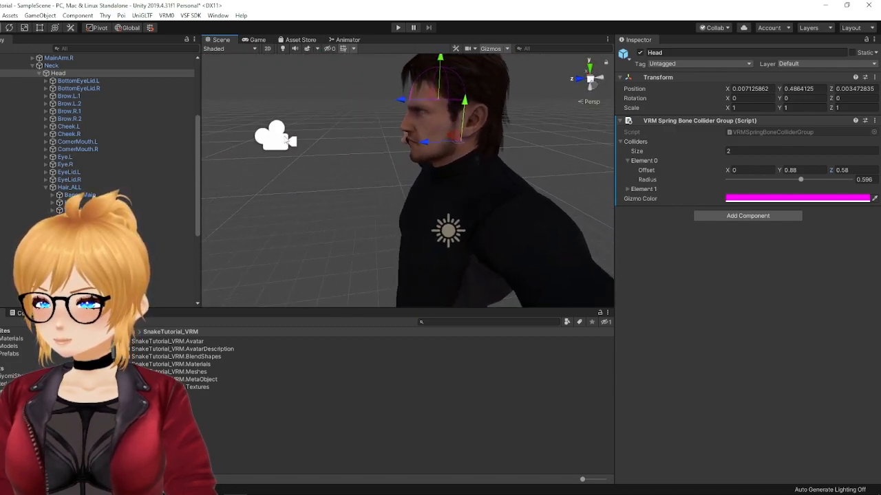
pyautogui.moveTo(438, 114); pyautogui.dragTo(406, 113, button='middle')
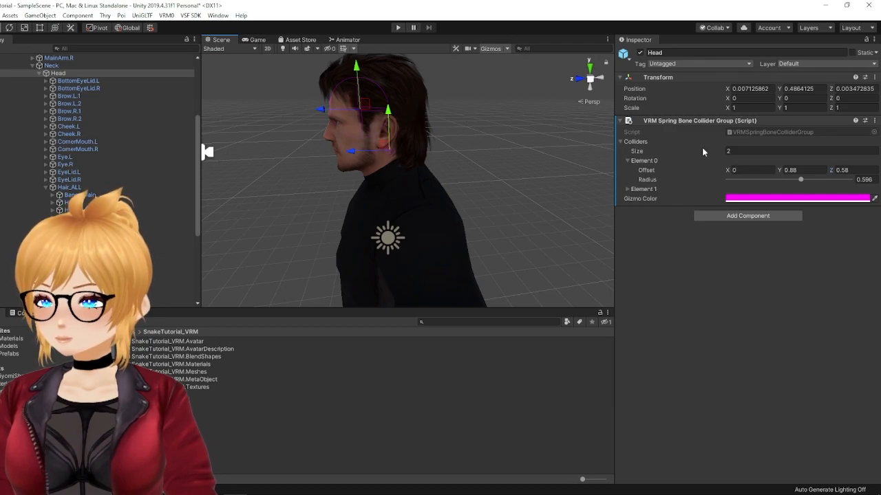
pyautogui.moveTo(833, 171); pyautogui.dragTo(836, 171)
# Step: Expand collider Element 1 and copy Element 0's radius of 0.596 to it
pyautogui.click(628, 190)
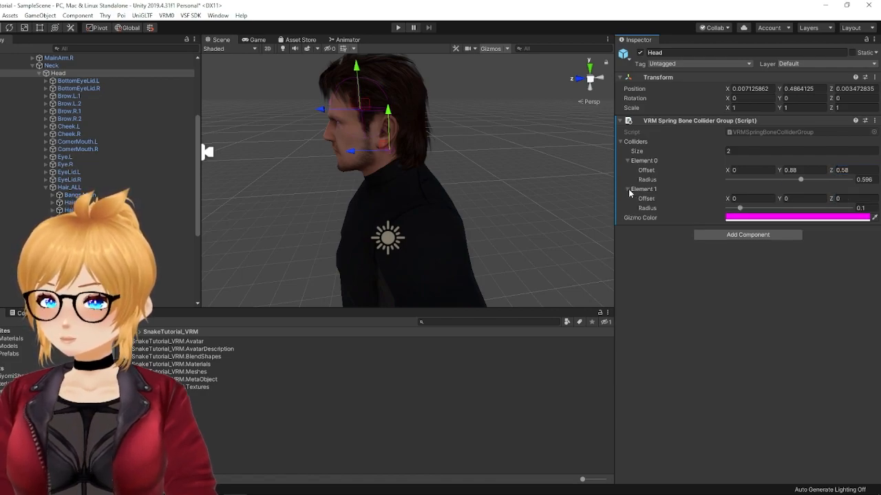
pyautogui.click(861, 208)
pyautogui.write('0.596')
pyautogui.moveTo(513, 126); pyautogui.dragTo(475, 134, button='middle')
# Step: Offset collider Element 1 to Y 0.21, Z 0.04 at the back of the head
pyautogui.click(783, 199)
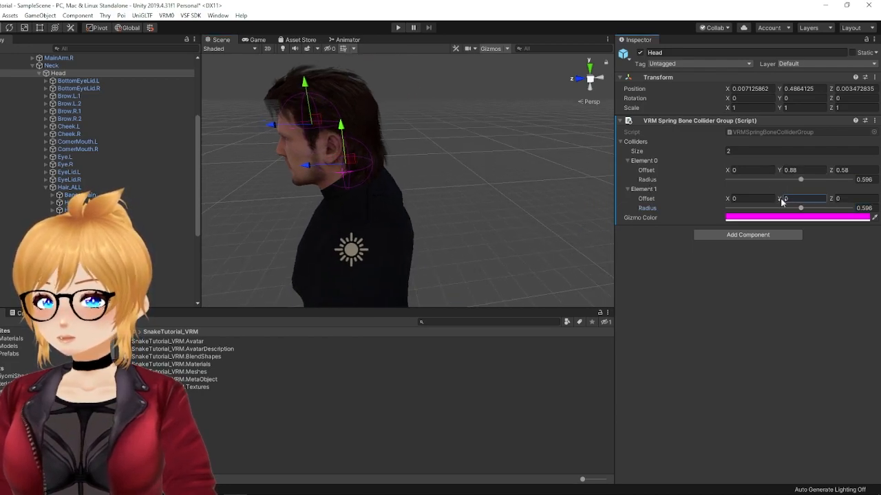
pyautogui.moveTo(368, 190); pyautogui.dragTo(378, 170, button='middle')
pyautogui.moveTo(378, 170); pyautogui.dragTo(377, 154, button='right')
pyautogui.moveTo(375, 193); pyautogui.dragTo(398, 168, button='middle')
pyautogui.click(840, 199)
pyautogui.write('0.16')
pyautogui.press('BackSpace')
pyautogui.press('BackSpace')
pyautogui.write('07')
pyautogui.click(781, 198)
pyautogui.write('0.27')
pyautogui.press('BackSpace')
pyautogui.press('BackSpace')
pyautogui.write('3')
pyautogui.moveTo(783, 201); pyautogui.dragTo(780, 200)
pyautogui.moveTo(537, 152); pyautogui.dragTo(413, 165, button='right')
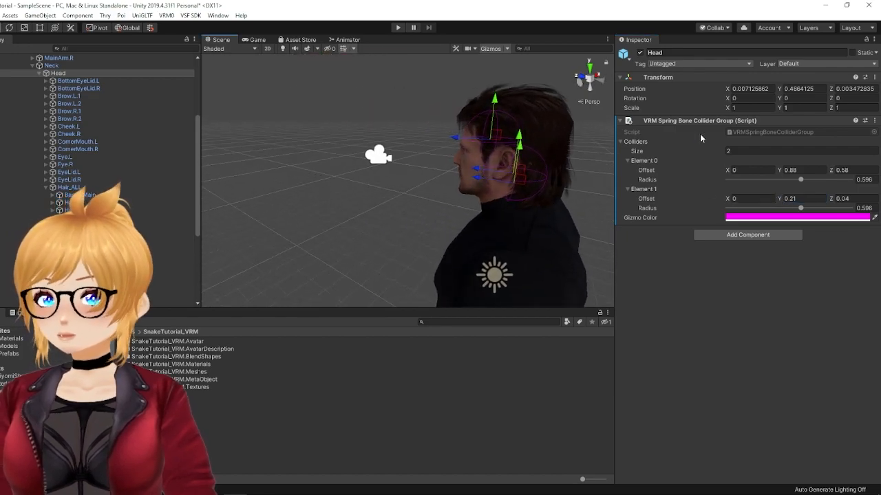
# Step: Set the secondary object's Collider Groups size to 1 and assign the Head collider group to Element 0
pyautogui.click(39, 73)
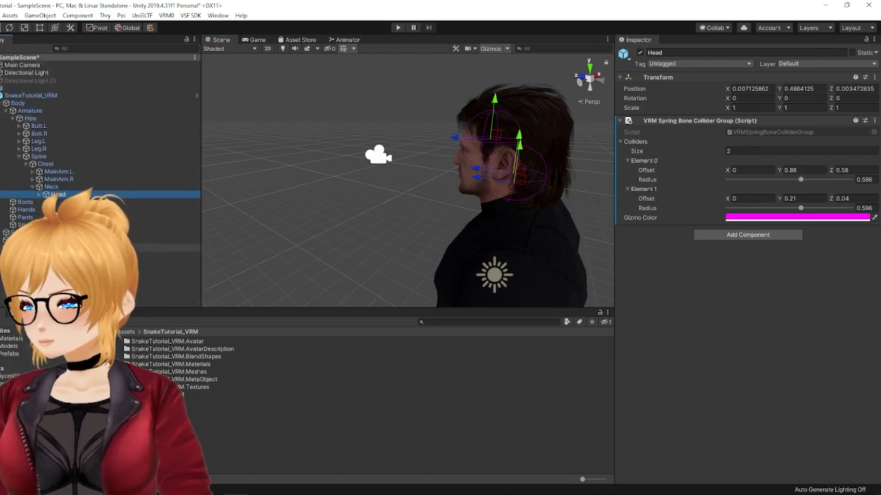
pyautogui.click(52, 248)
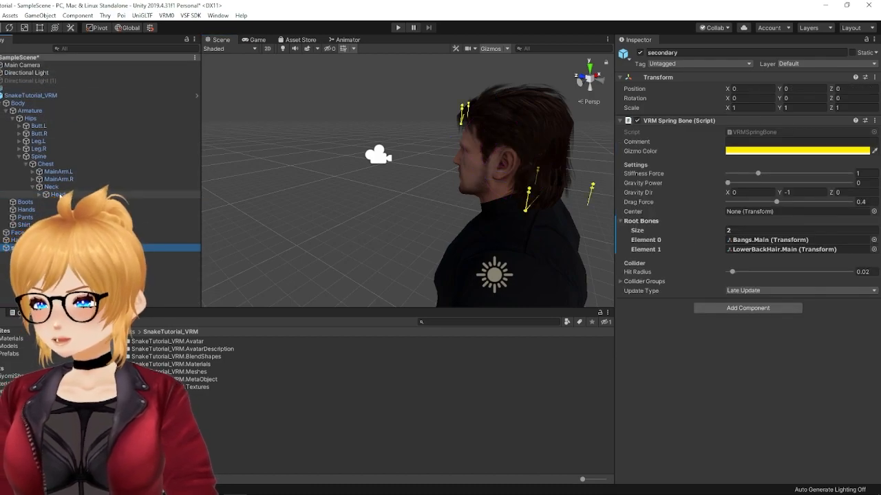
pyautogui.click(620, 281)
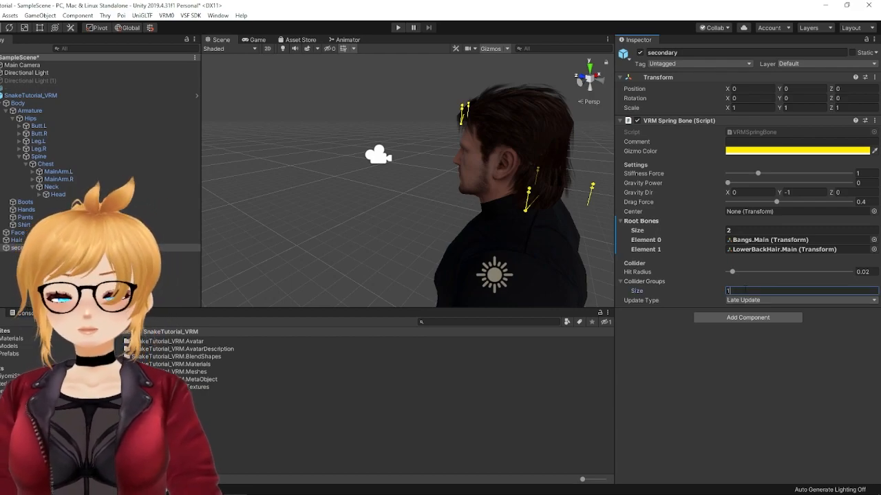
pyautogui.press('Return')
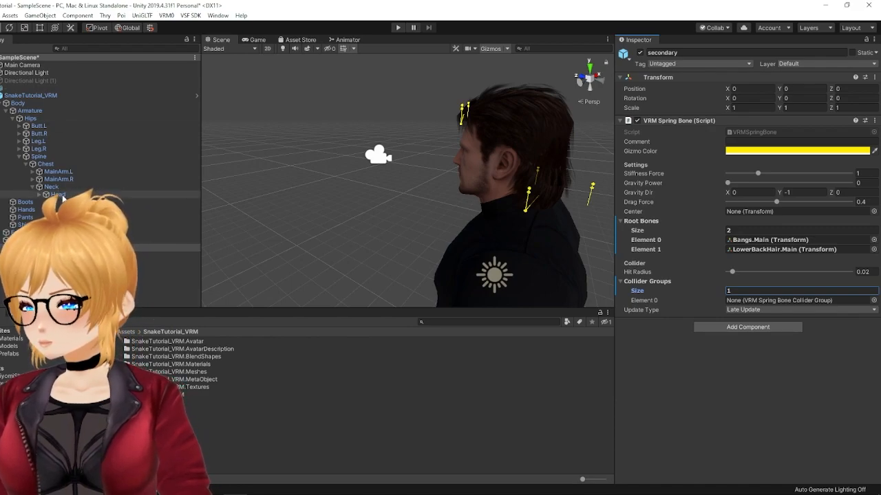
pyautogui.click(742, 303)
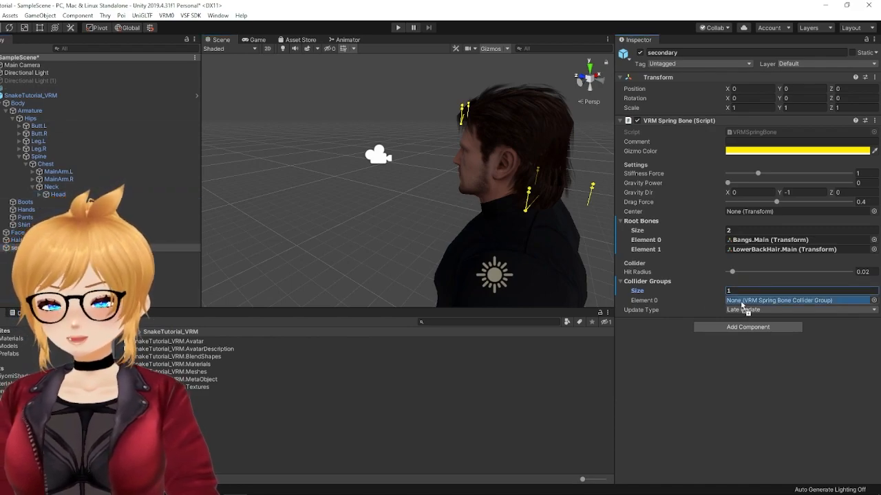
pyautogui.moveTo(742, 304); pyautogui.dragTo(742, 304)
# Step: Examine the hair spring bone gizmos around the head from the side and the front
pyautogui.moveTo(474, 220); pyautogui.dragTo(552, 214, button='right')
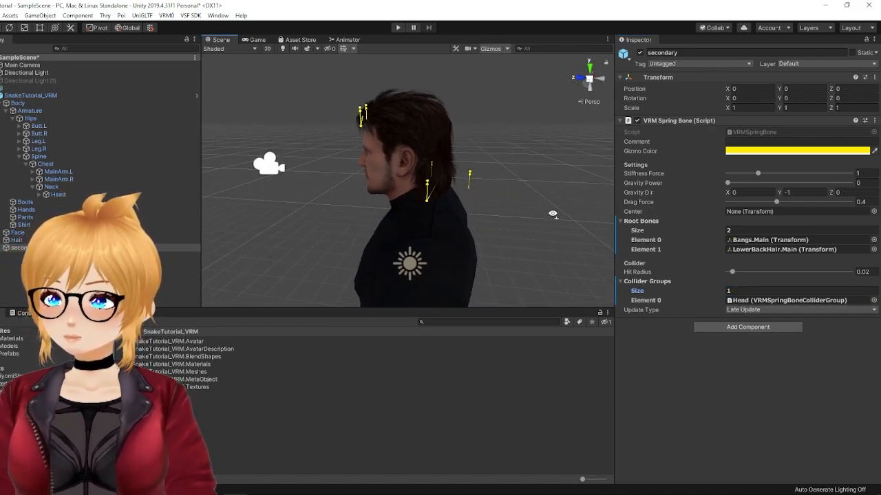
pyautogui.moveTo(495, 245); pyautogui.dragTo(536, 237, button='right')
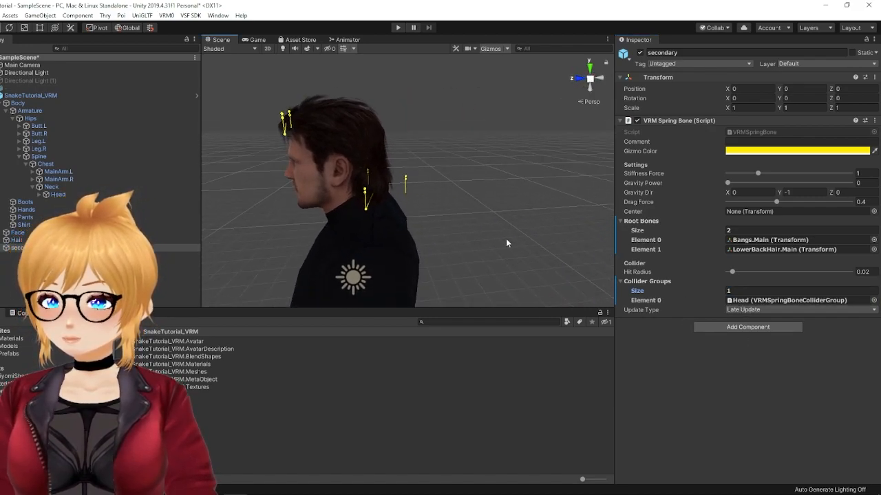
pyautogui.moveTo(372, 259); pyautogui.dragTo(422, 266, button='middle')
pyautogui.moveTo(383, 250); pyautogui.dragTo(488, 253, button='right')
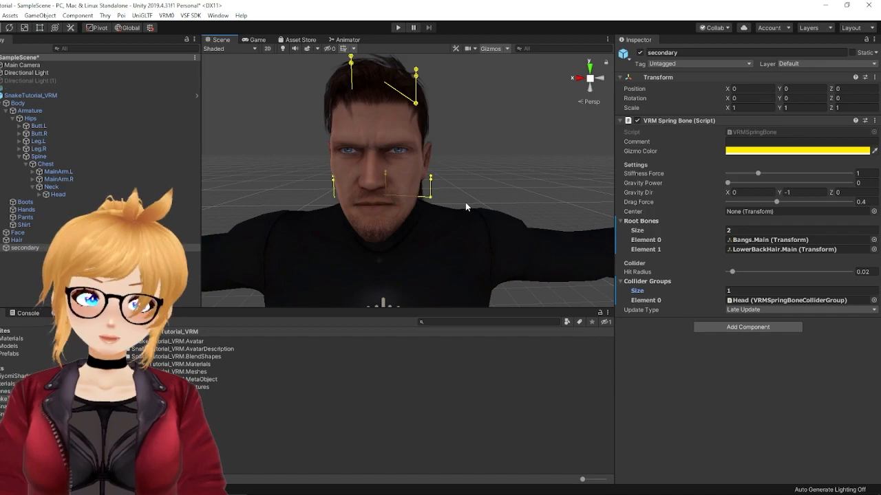
pyautogui.scroll(-2, 437, 177)
pyautogui.scroll(-4, 415, 176)
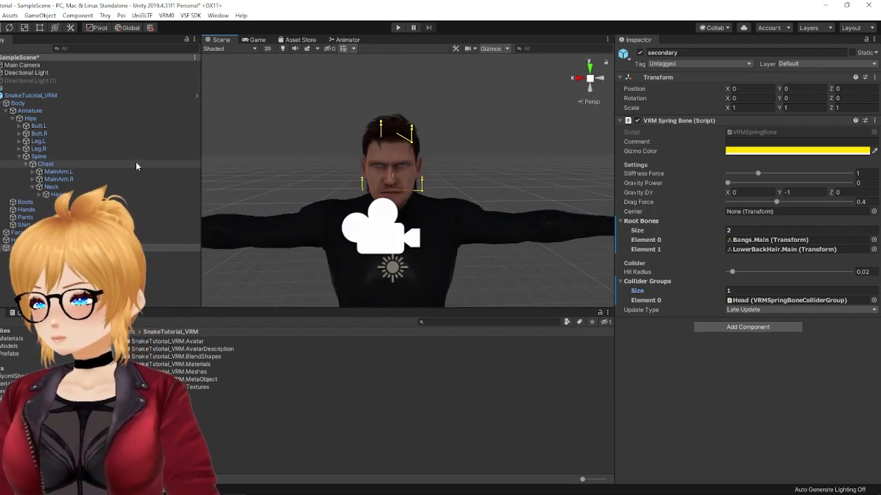
# Step: Run the scene in play mode with SnakeTutorial_VRM selected and display the avatar in the Scene view
pyautogui.click(50, 96)
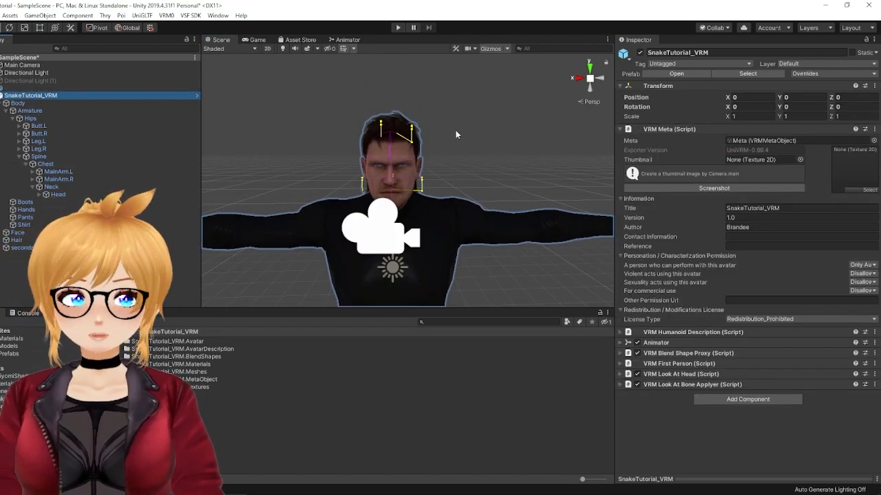
pyautogui.click(399, 28)
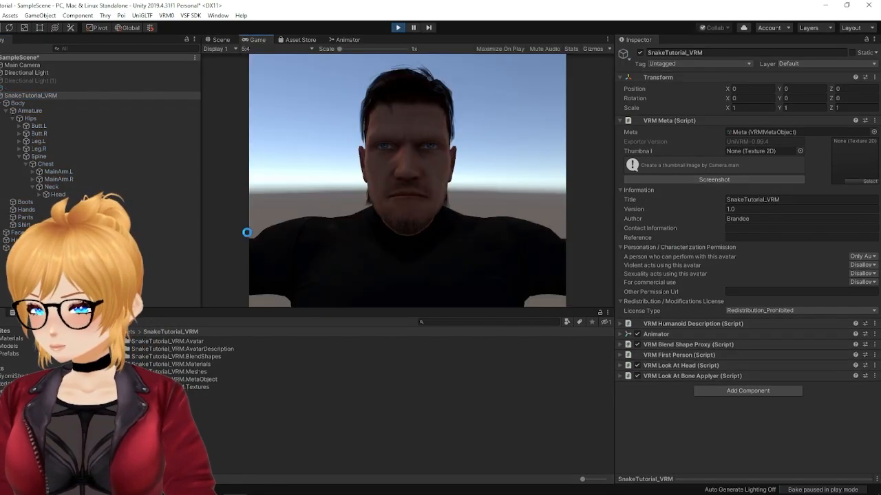
pyautogui.click(226, 42)
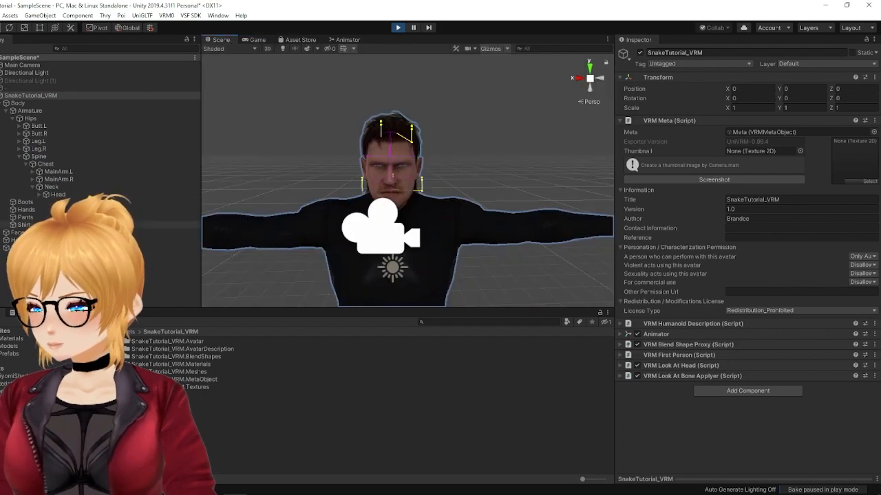
# Step: Set the secondary object's spring bone Drag Force to 0.35 and Stiffness Force to about 1.51
pyautogui.click(30, 97)
pyautogui.click(17, 248)
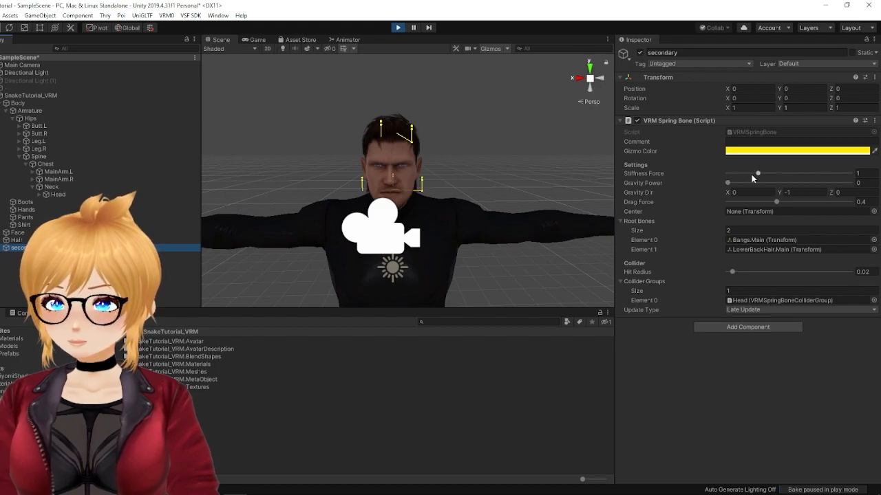
pyautogui.click(859, 201)
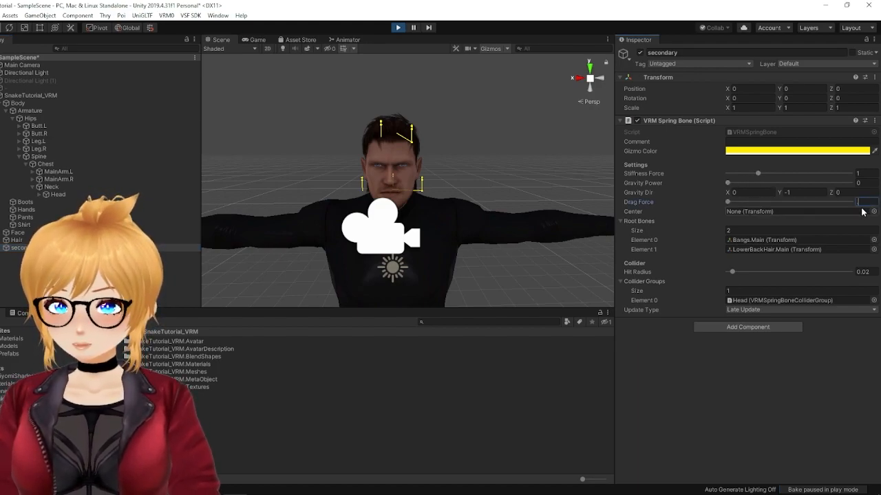
pyautogui.write('.35')
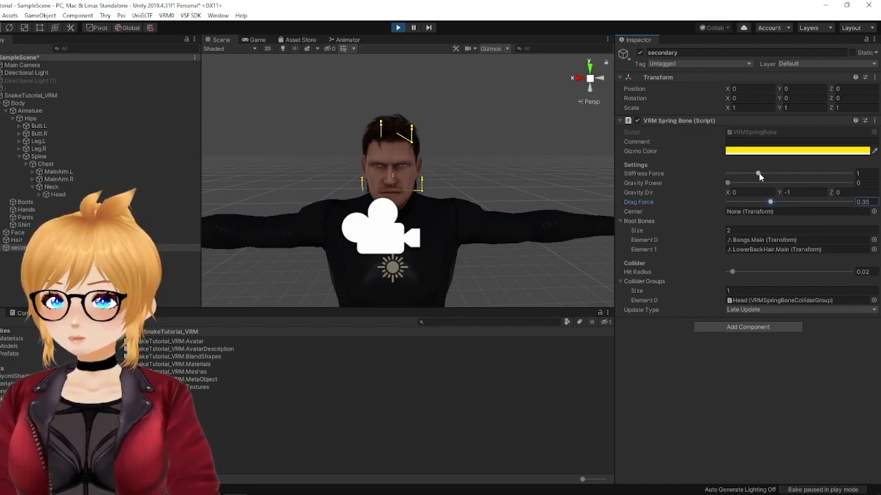
pyautogui.moveTo(757, 175); pyautogui.dragTo(766, 177)
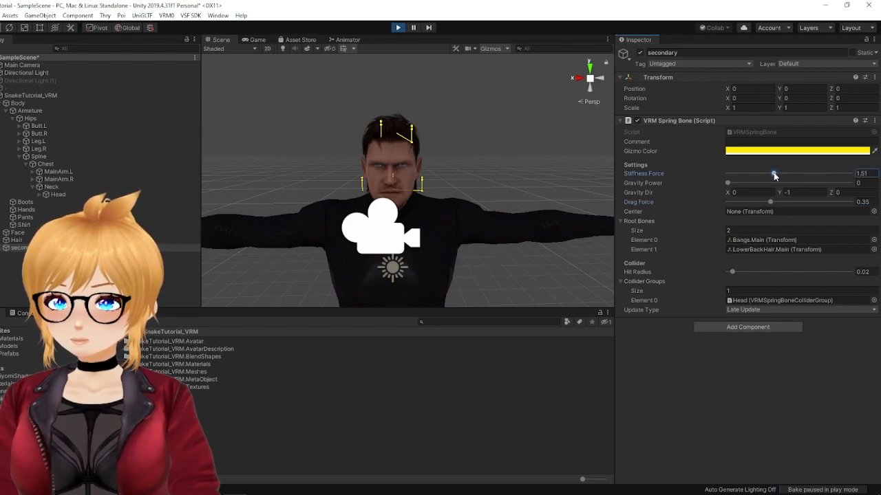
# Step: Move the SnakeTutorial_VRM avatar along X in play mode to test how the hair reacts
pyautogui.click(27, 95)
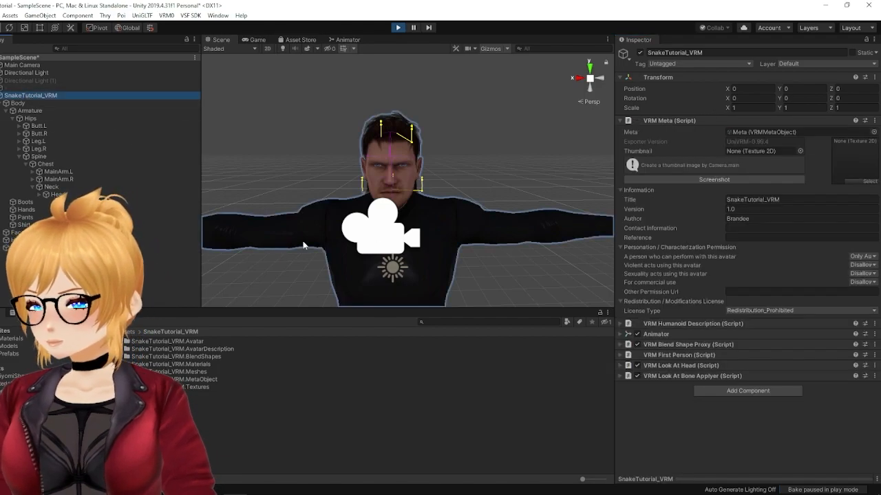
pyautogui.moveTo(386, 286); pyautogui.dragTo(387, 257, button='middle')
pyautogui.scroll(-1, 345, 285)
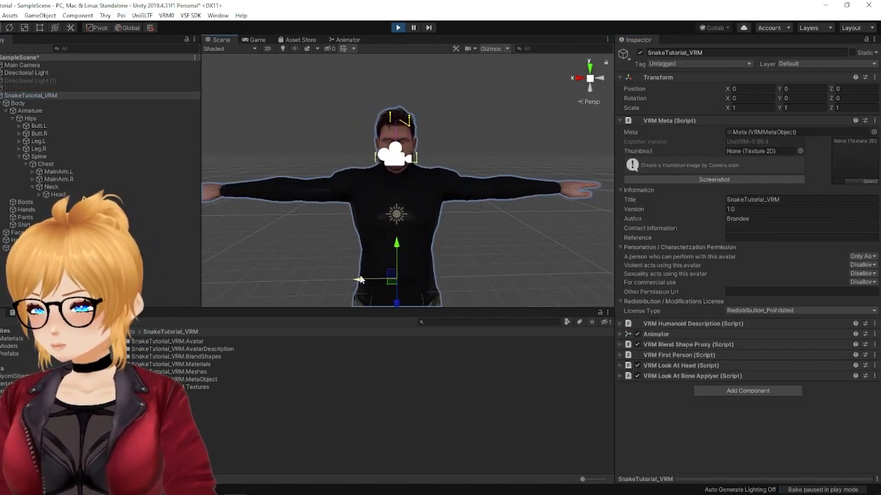
pyautogui.moveTo(362, 279); pyautogui.dragTo(339, 275, button='right')
# Step: Disable the Main Camera and move the SnakeTutorial_VRM avatar along X to observe the hair physics
pyautogui.click(24, 65)
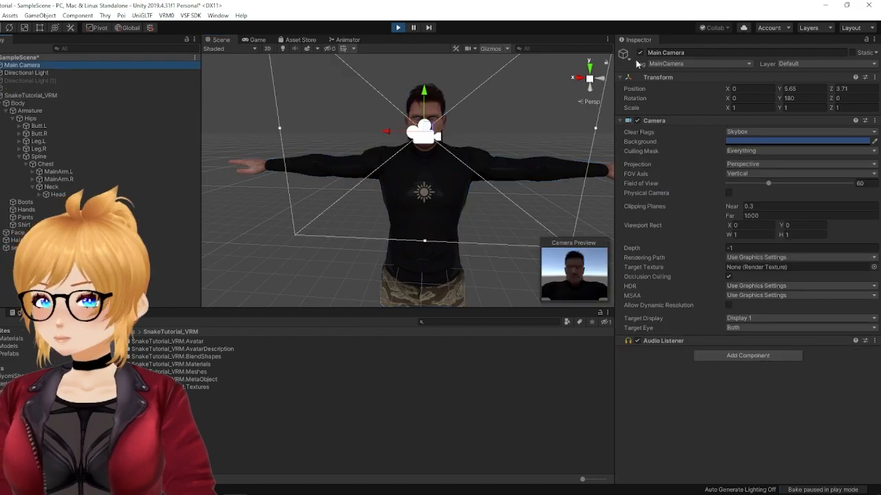
pyautogui.click(640, 53)
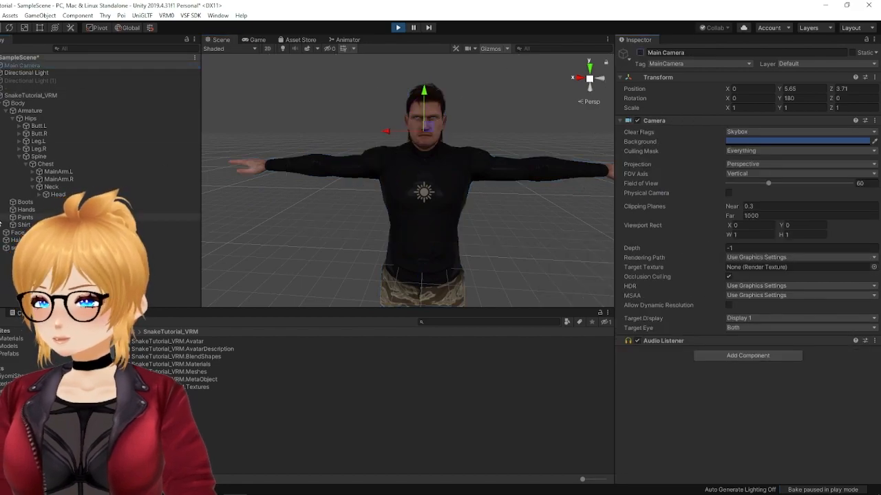
pyautogui.click(33, 96)
pyautogui.moveTo(390, 252); pyautogui.dragTo(328, 270)
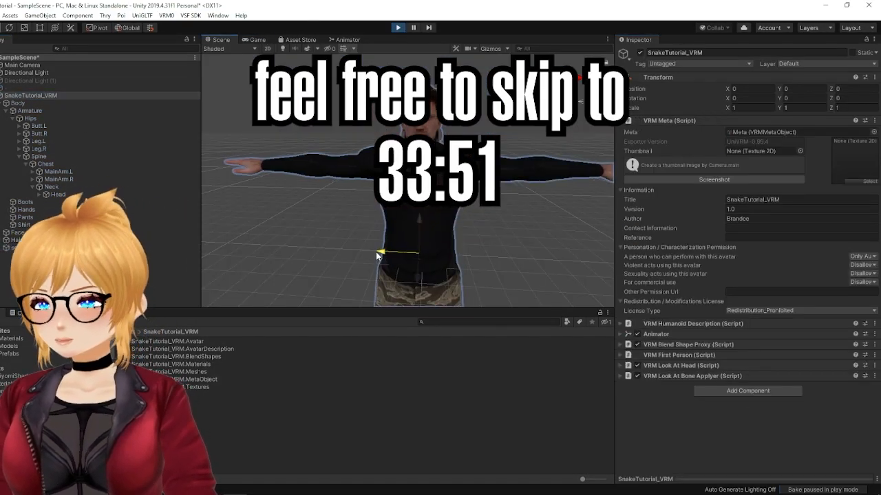
pyautogui.moveTo(376, 252); pyautogui.dragTo(304, 303)
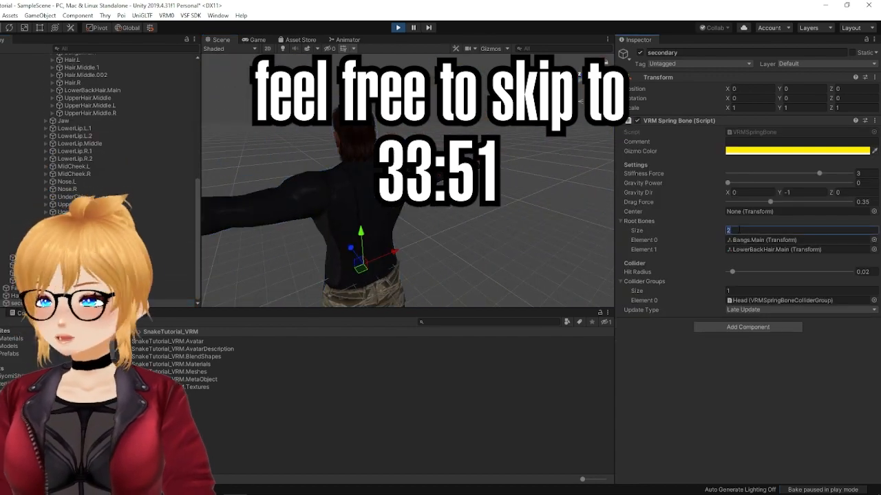
# Step: Set the spring bone's Root Bones size to 4 and the bangs spring bone's Hit Radius to about 0.143
pyautogui.write('4')
pyautogui.press('Return')
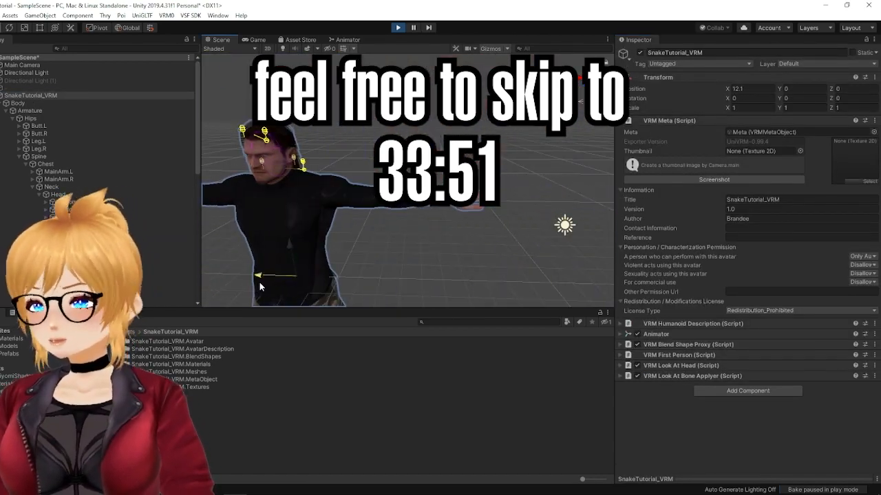
pyautogui.click(15, 303)
pyautogui.scroll(-3, 679, 349)
pyautogui.moveTo(746, 417); pyautogui.dragTo(761, 417)
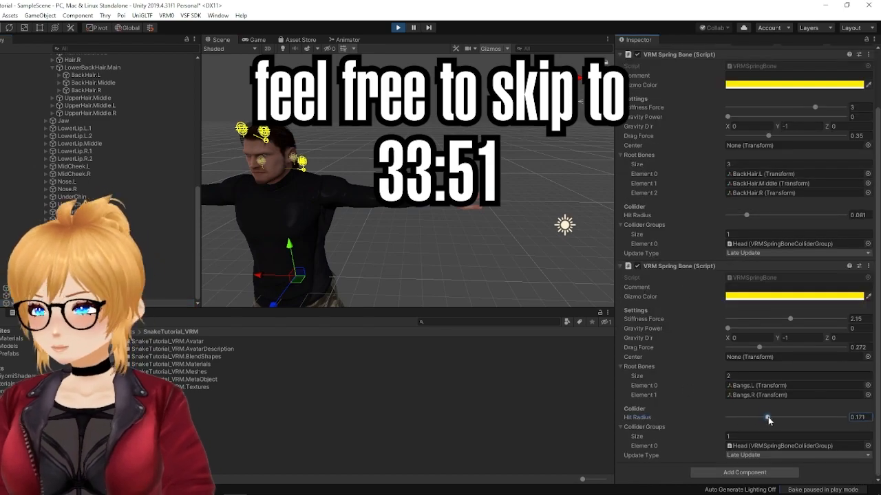
# Step: Copy the tuned bangs spring bone, exit play mode, and paste its values onto the secondary object's first spring bone
pyautogui.scroll(3, 342, 194)
pyautogui.scroll(-3, 342, 194)
pyautogui.click(868, 266)
pyautogui.click(798, 321)
pyautogui.scroll(3, 757, 275)
pyautogui.click(398, 28)
pyautogui.click(868, 120)
pyautogui.click(831, 207)
# Step: Paste the spring bone as a new component with three root bones: BackHair.L, BackHair.Middle and BackHair.R
pyautogui.click(868, 120)
pyautogui.click(844, 199)
pyautogui.click(770, 433)
pyautogui.write('3')
pyautogui.press('Return')
pyautogui.moveTo(86, 90); pyautogui.dragTo(750, 462)
# Step: Set the back hair spring bone's Stiffness Force to 3, Drag Force to 0.35 and Hit Radius to 0.081
pyautogui.click(857, 376)
pyautogui.write('3')
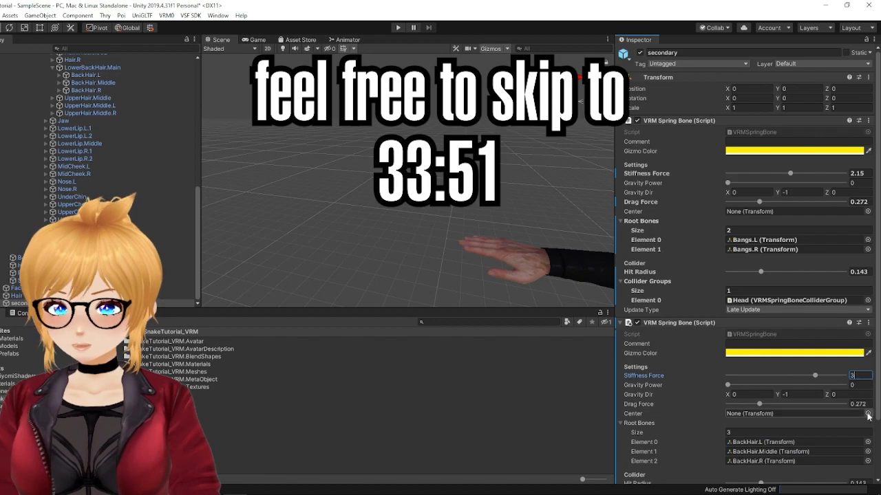
pyautogui.click(858, 404)
pyautogui.write('.35')
pyautogui.scroll(-3, 853, 406)
pyautogui.click(857, 417)
pyautogui.write('.8')
pyautogui.write('.081')
pyautogui.scroll(3, 660, 236)
pyautogui.scroll(-3, 577, 224)
# Step: Run play mode again and move the avatar along X to test the bangs and back hair together
pyautogui.moveTo(578, 224); pyautogui.dragTo(303, 193, button='middle')
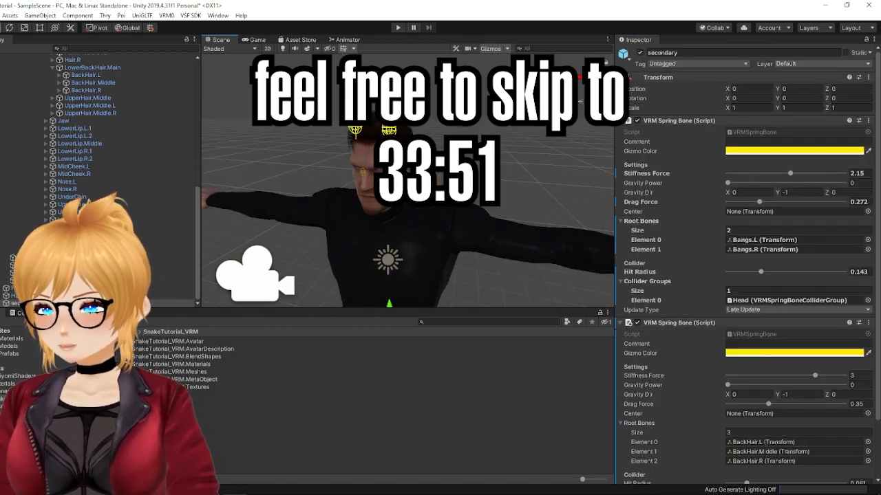
pyautogui.click(398, 28)
pyautogui.click(378, 275)
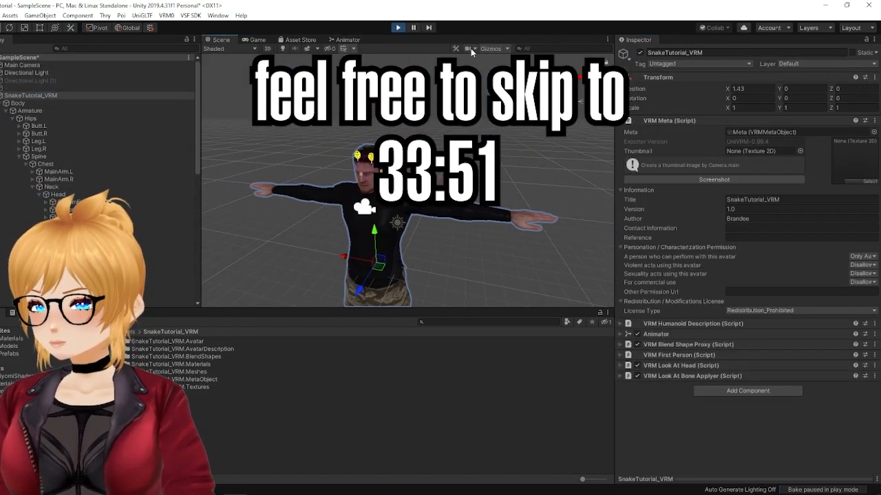
pyautogui.moveTo(320, 240); pyautogui.dragTo(327, 241)
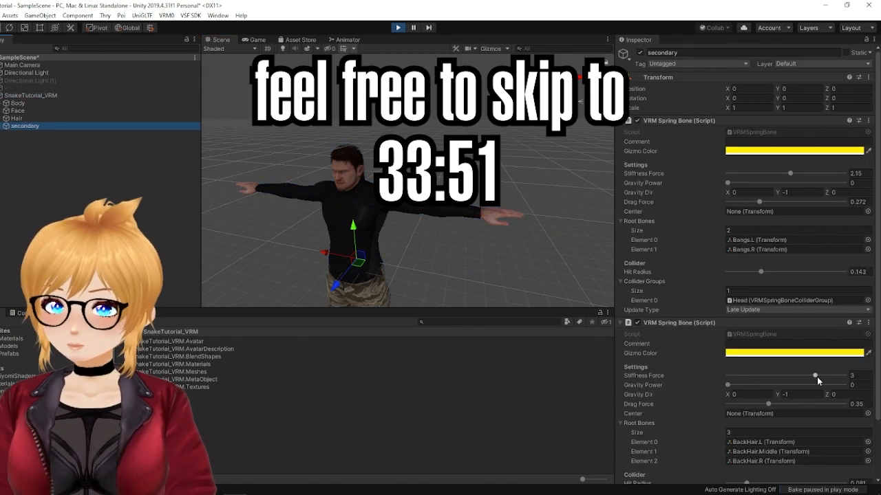
# Step: Tune the bangs spring bone to Stiffness Force 0.88, Drag Force 0.416 and Hit Radius 0.114, testing it by moving the avatar
pyautogui.click(789, 174)
pyautogui.click(29, 103)
pyautogui.click(30, 95)
pyautogui.scroll(3, 482, 241)
pyautogui.moveTo(484, 248); pyautogui.dragTo(478, 216, button='middle')
pyautogui.moveTo(347, 266); pyautogui.dragTo(368, 264)
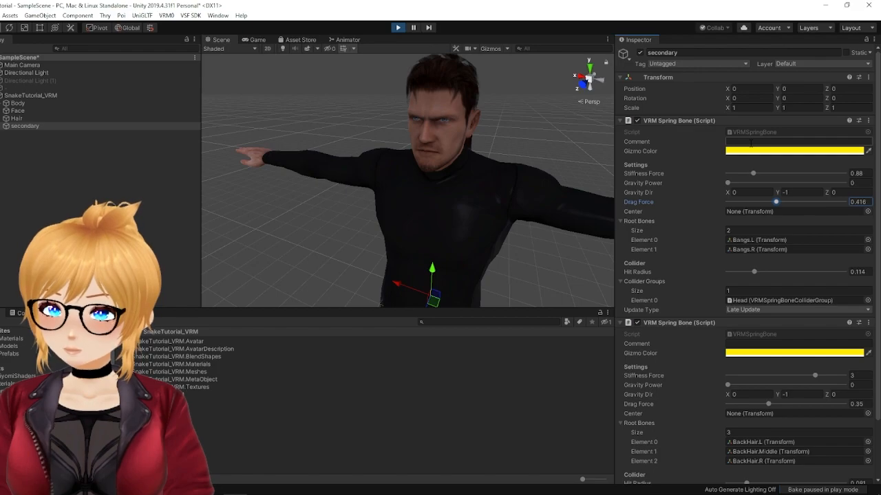
# Step: Copy the tuned bangs spring bone, exit play mode, and paste its values back onto the same component
pyautogui.click(868, 121)
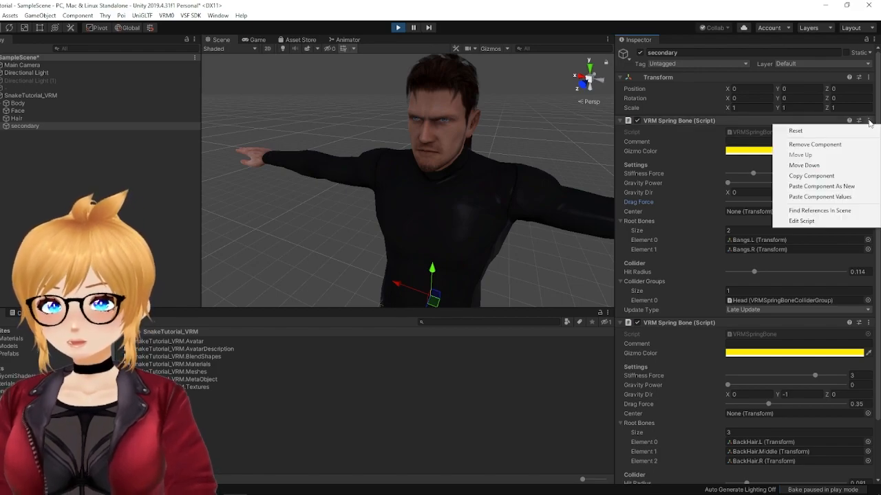
pyautogui.click(760, 175)
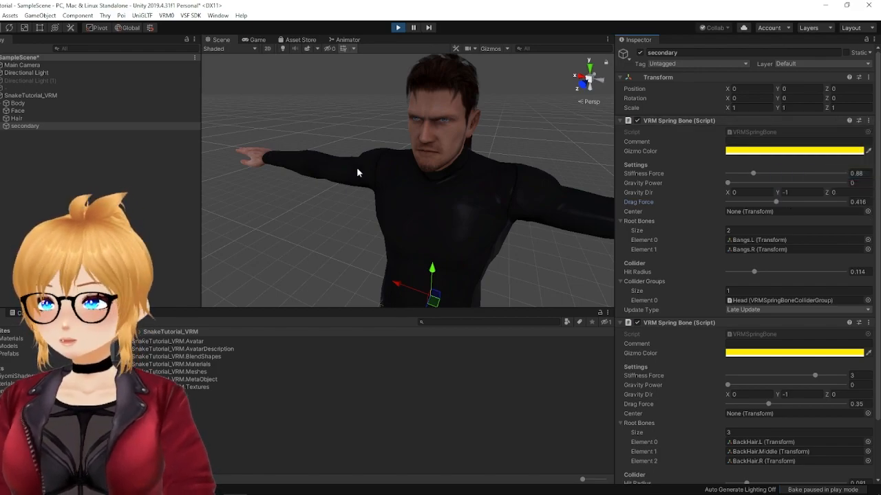
pyautogui.click(397, 29)
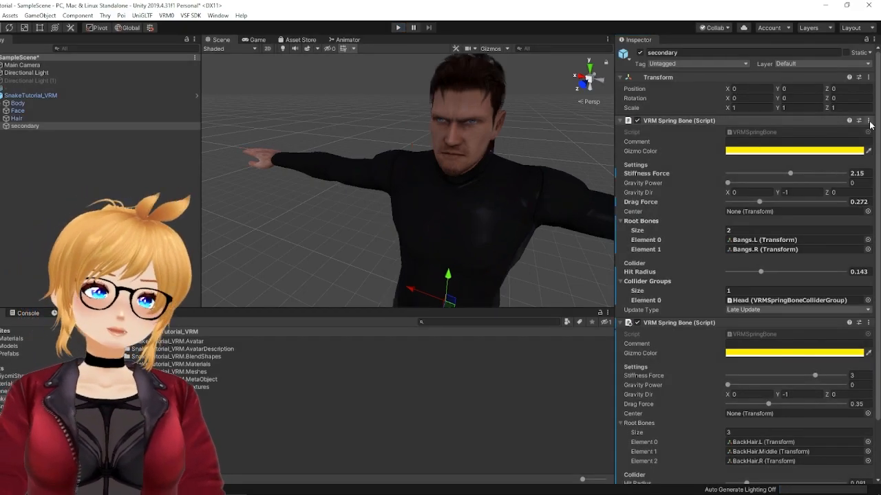
pyautogui.click(868, 121)
pyautogui.click(819, 207)
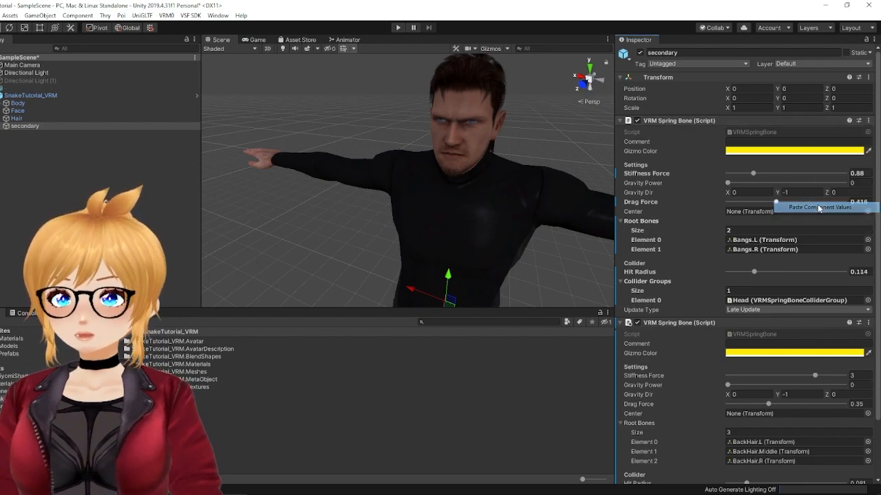
# Step: Examine the whole avatar in the Scene view from several sides and distances
pyautogui.scroll(-5, 526, 207)
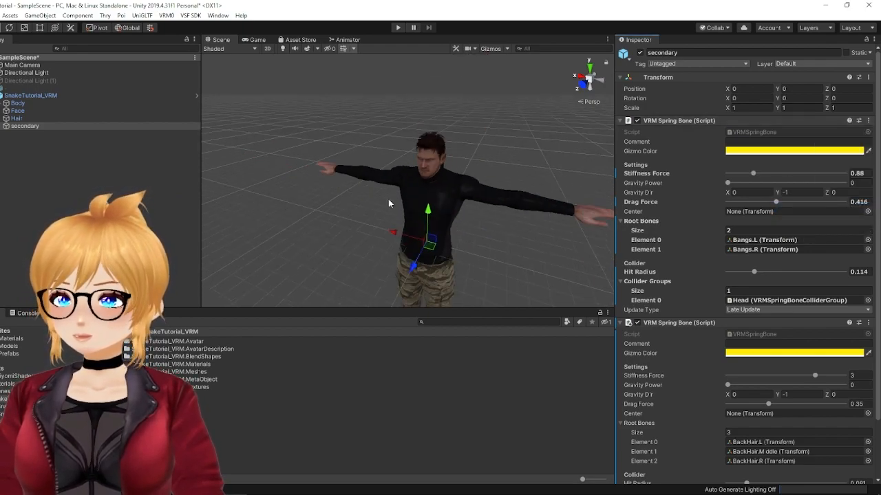
pyautogui.keyDown('alt'); pyautogui.moveTo(393, 202); pyautogui.dragTo(517, 242); pyautogui.keyUp('alt')
pyautogui.moveTo(527, 218); pyautogui.dragTo(453, 206, button='middle')
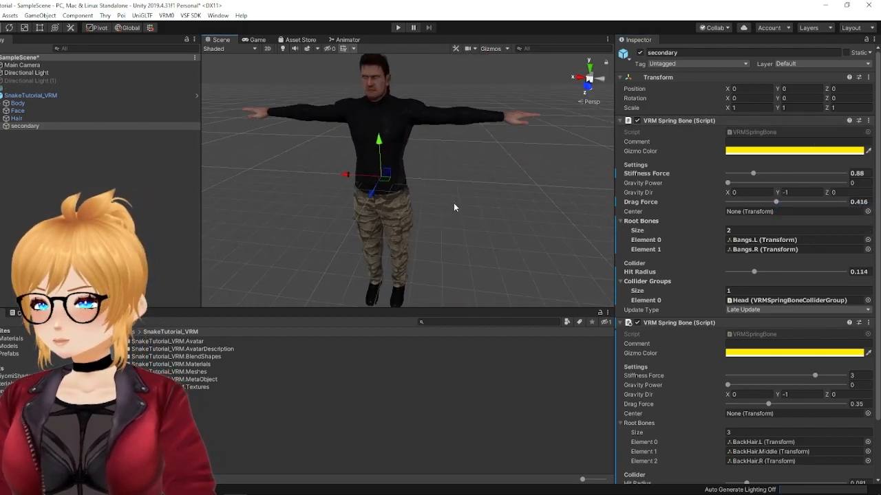
pyautogui.keyDown('alt'); pyautogui.moveTo(459, 183); pyautogui.dragTo(346, 137); pyautogui.keyUp('alt')
pyautogui.moveTo(345, 136); pyautogui.dragTo(303, 154, button='middle')
pyautogui.keyDown('alt'); pyautogui.moveTo(401, 175); pyautogui.dragTo(283, 185); pyautogui.keyUp('alt')
pyautogui.moveTo(283, 185); pyautogui.dragTo(311, 172, button='middle')
pyautogui.keyDown('alt'); pyautogui.moveTo(290, 172); pyautogui.dragTo(480, 142); pyautogui.keyUp('alt')
pyautogui.moveTo(263, 165); pyautogui.dragTo(461, 170, button='middle')
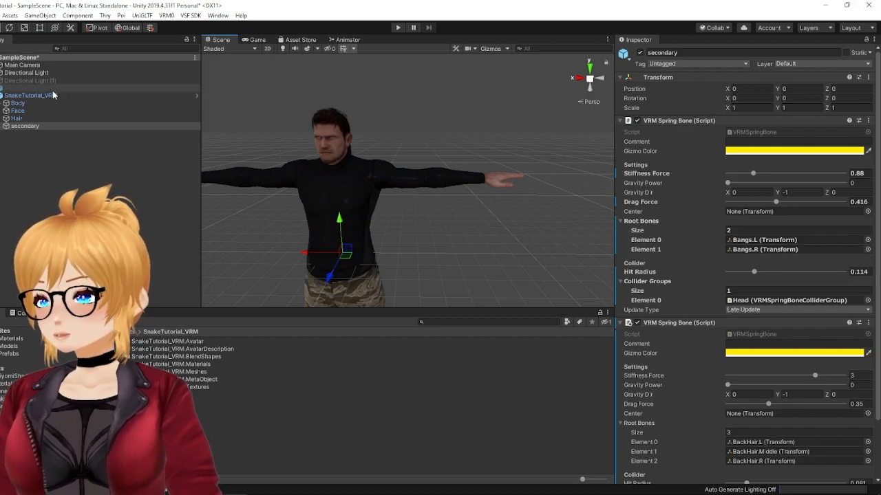
# Step: Collapse and select SnakeTutorial_VRM in the hierarchy, and start exporting it as a VSF avatar bundle
pyautogui.click(1, 96)
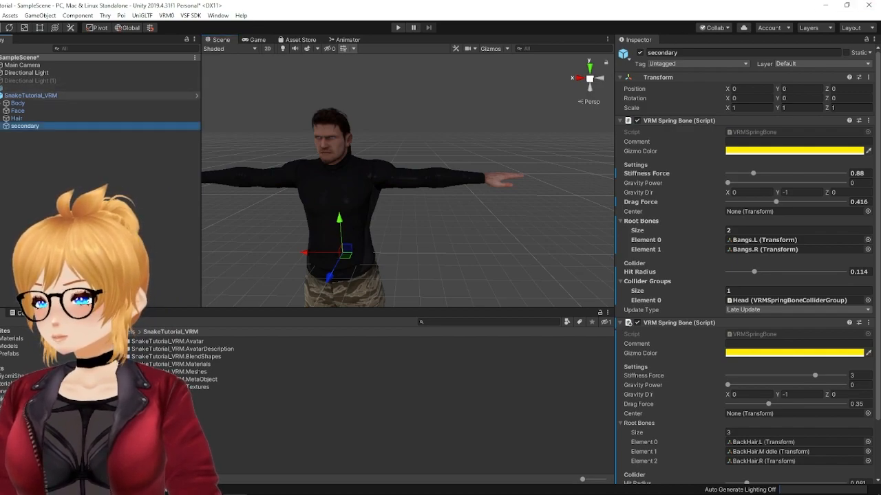
pyautogui.click(51, 96)
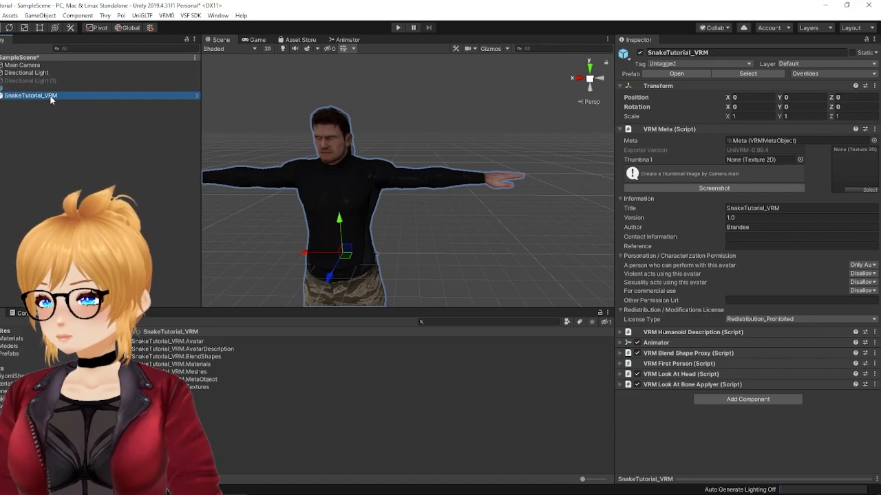
pyautogui.click(196, 15)
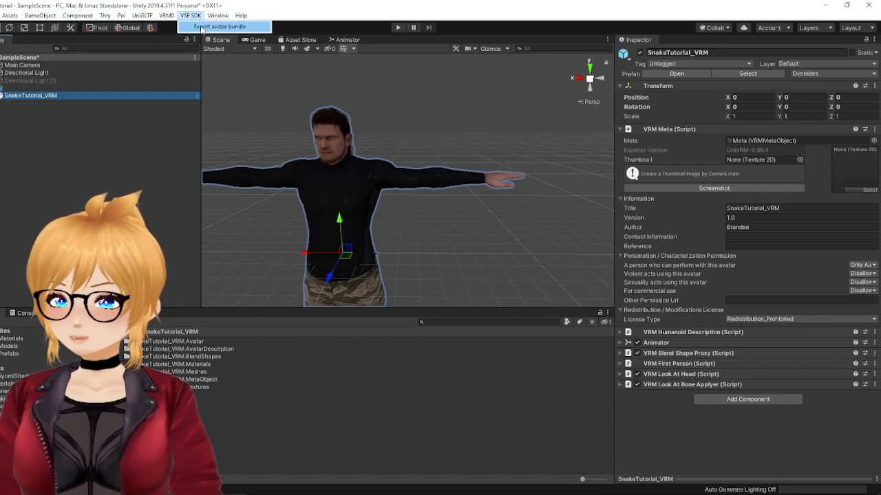
pyautogui.click(219, 26)
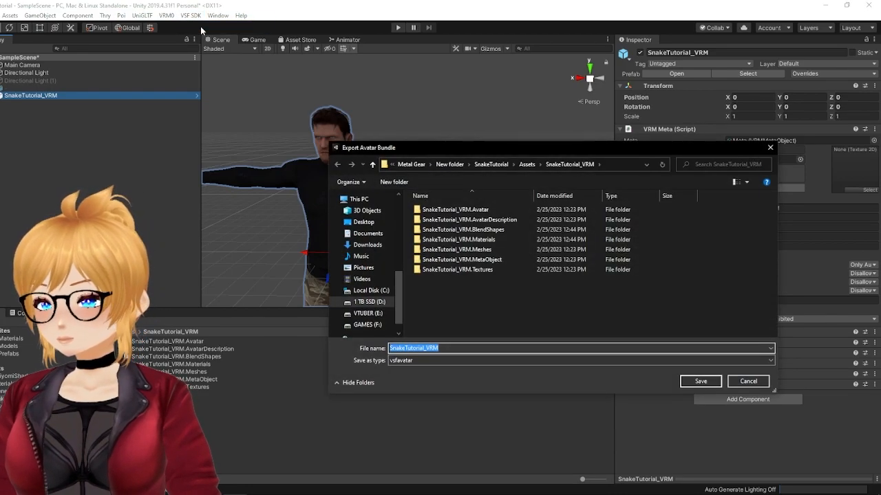
# Step: Set the avatar bundle's save location to the Other folder inside Vtuber > Model on the VTUBER drive
pyautogui.moveTo(464, 139); pyautogui.dragTo(360, 117)
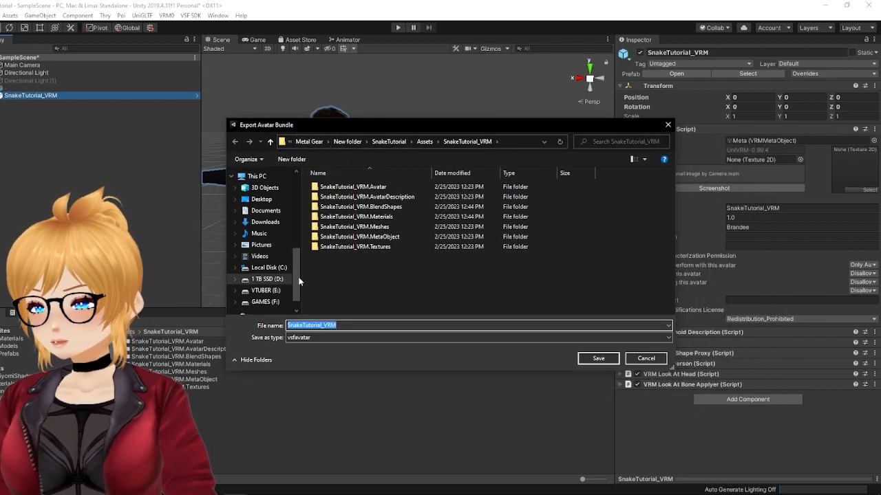
pyautogui.scroll(8, 275, 255)
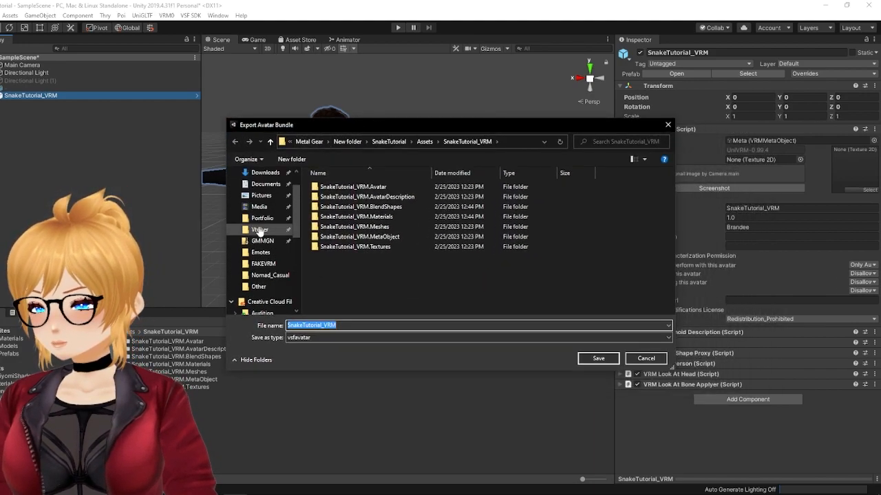
pyautogui.click(259, 231)
pyautogui.doubleClick(333, 240)
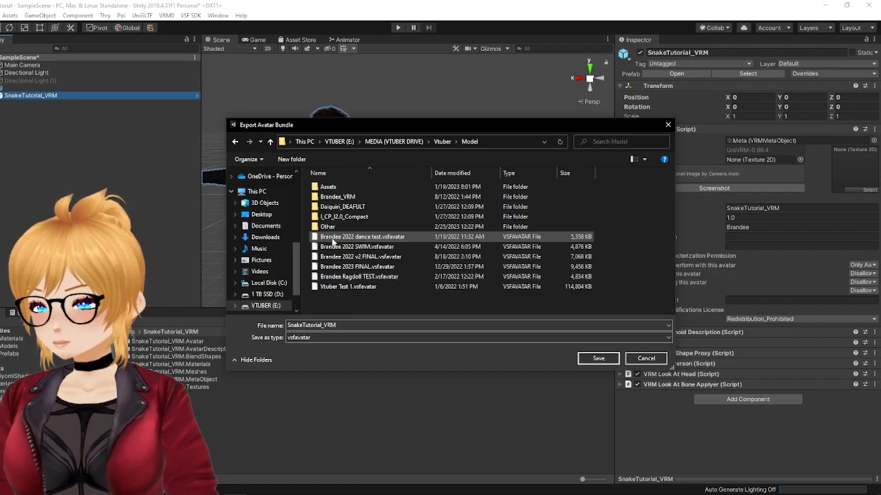
pyautogui.doubleClick(333, 228)
# Step: Name the bundle SnakeTutorial_VSF, export it as a vsfavatar file, and dismiss the export notice
pyautogui.doubleClick(364, 325)
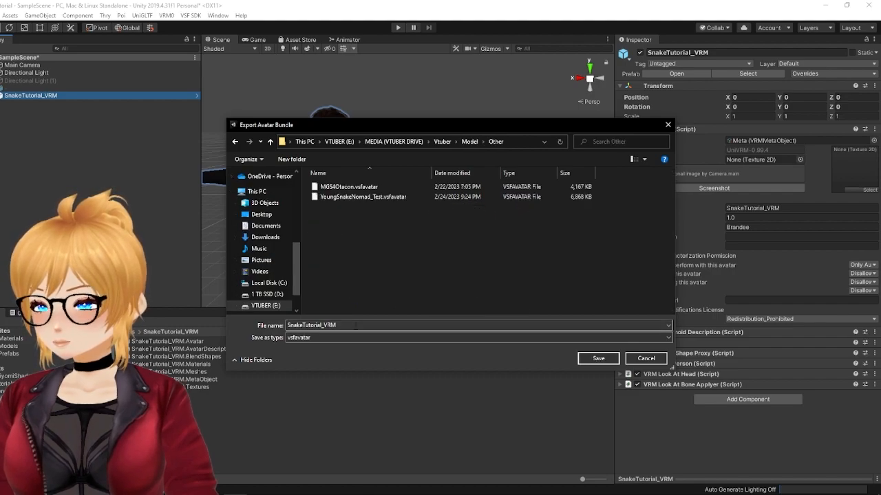
pyautogui.press('End')
pyautogui.press('BackSpace')
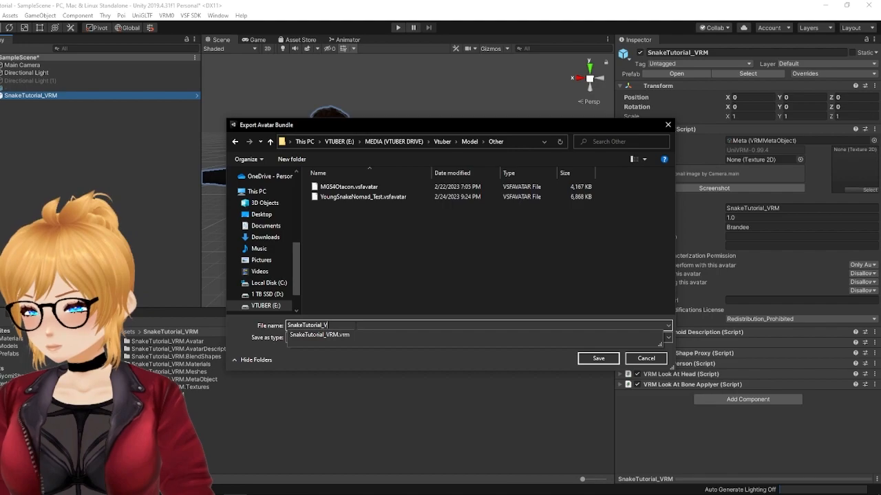
pyautogui.write('SF')
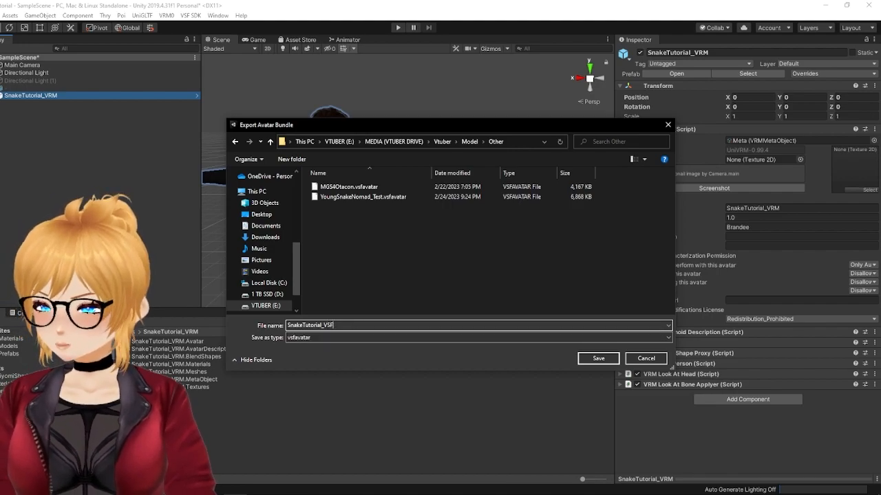
pyautogui.press('Return')
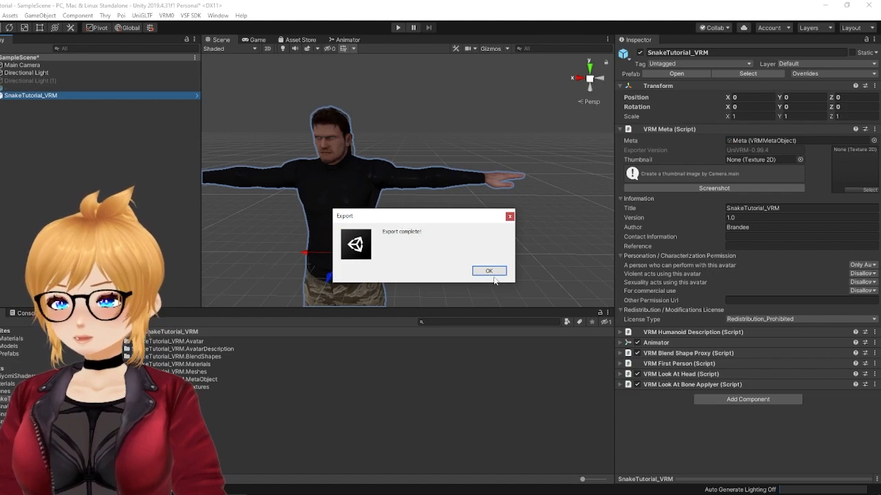
pyautogui.click(489, 271)
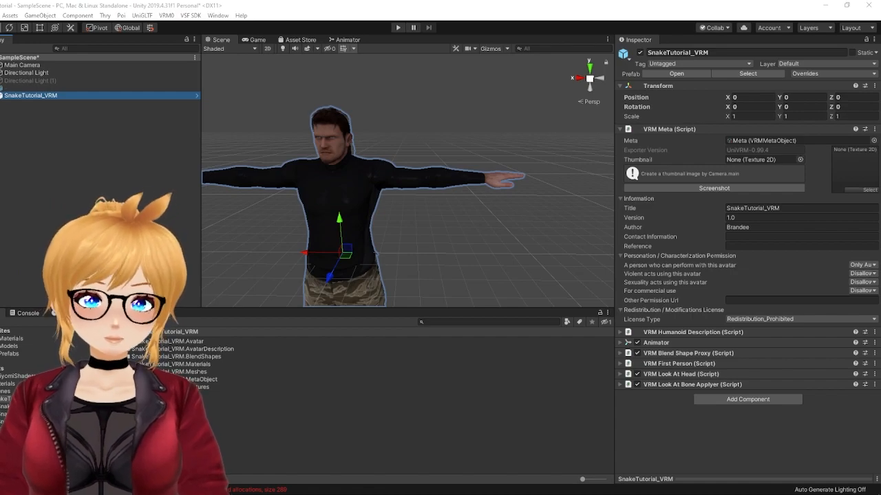
# Step: Switch to VSeeFace, add the Snake tutorial avatar from the Model > Other folder, and load it as the active avatar
pyautogui.moveTo(880, 80); pyautogui.dragTo(564, 88)
pyautogui.doubleClick(564, 88)
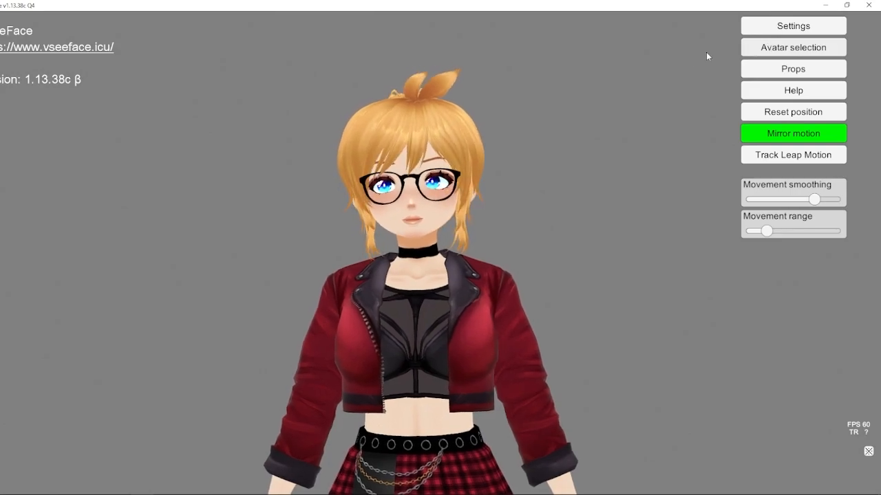
pyautogui.click(784, 46)
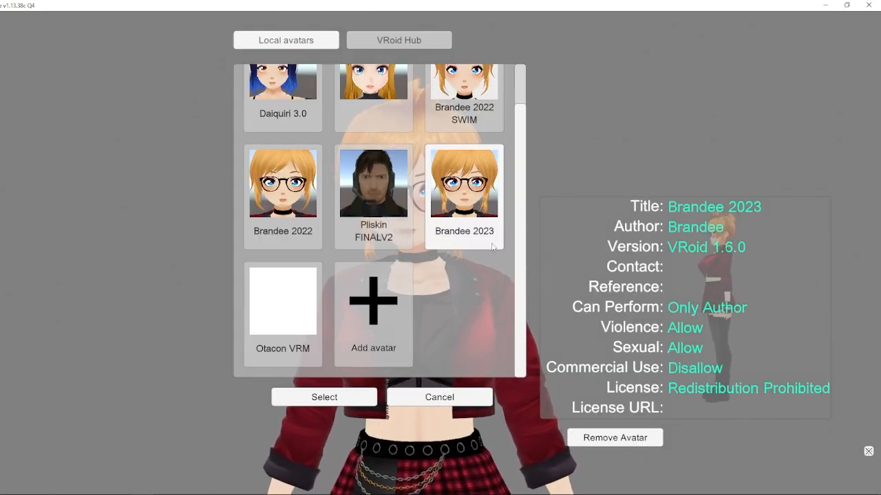
pyautogui.click(401, 305)
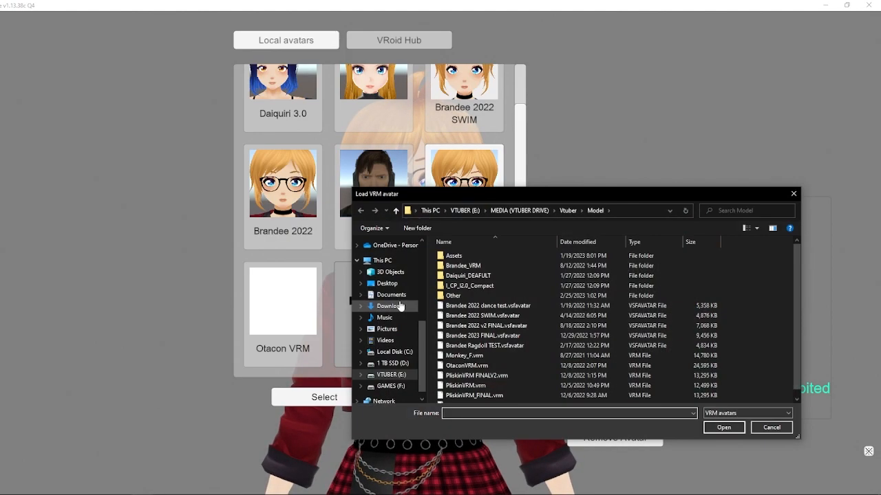
pyautogui.doubleClick(453, 296)
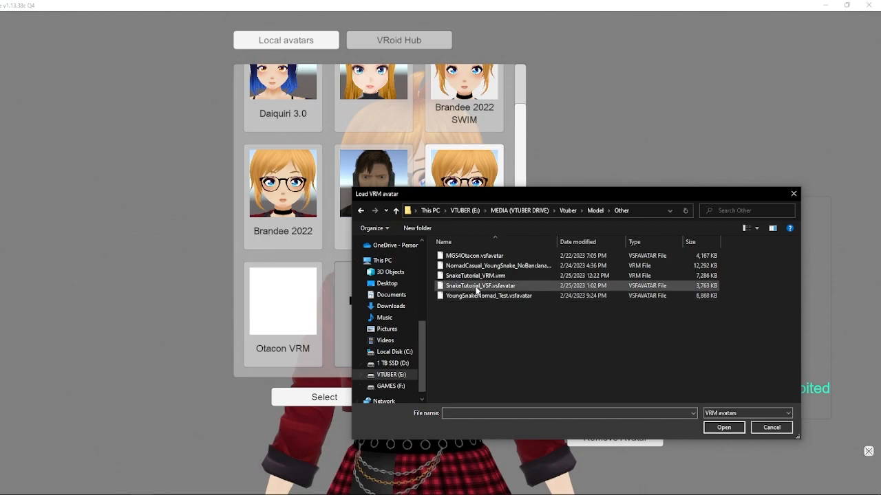
pyautogui.click(476, 286)
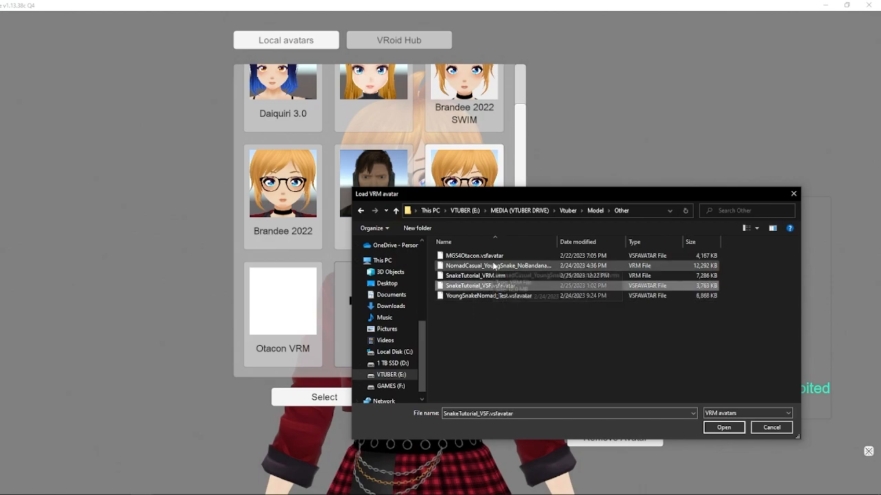
pyautogui.doubleClick(484, 275)
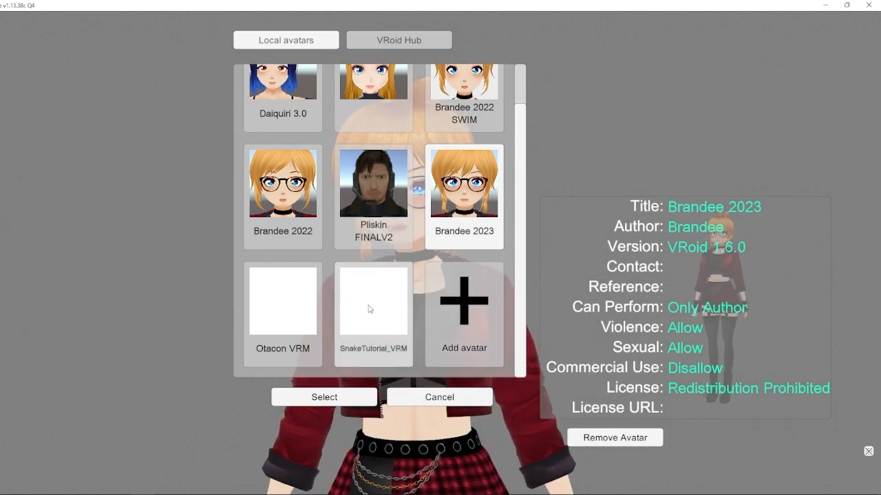
pyautogui.click(325, 397)
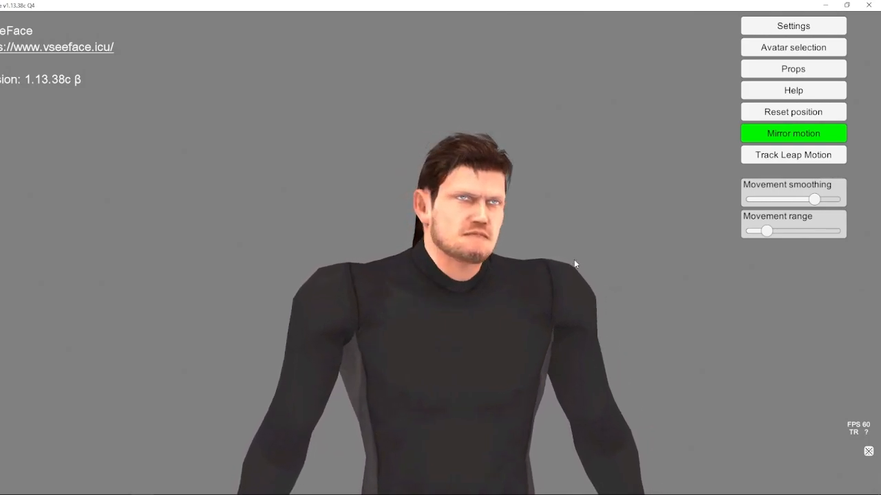
# Step: Lower the ambient light intensity to 1.65 and view the sun light settings
pyautogui.click(793, 27)
pyautogui.click(470, 26)
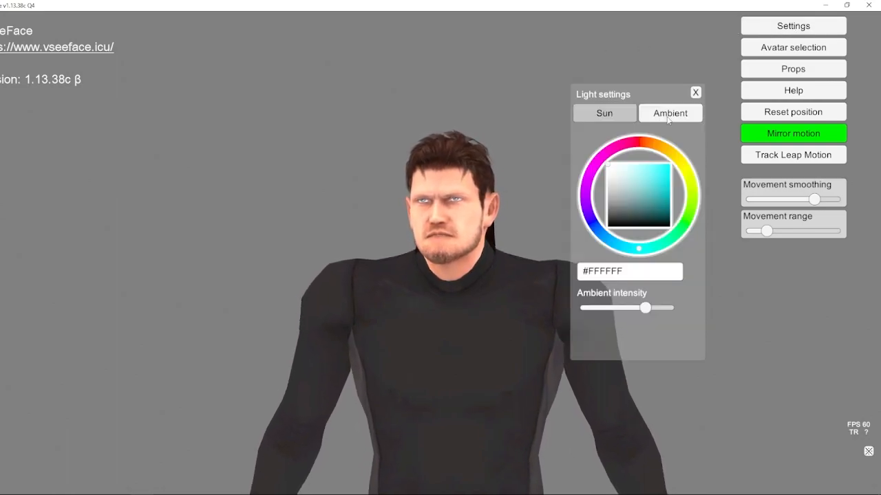
pyautogui.moveTo(646, 307); pyautogui.dragTo(632, 307)
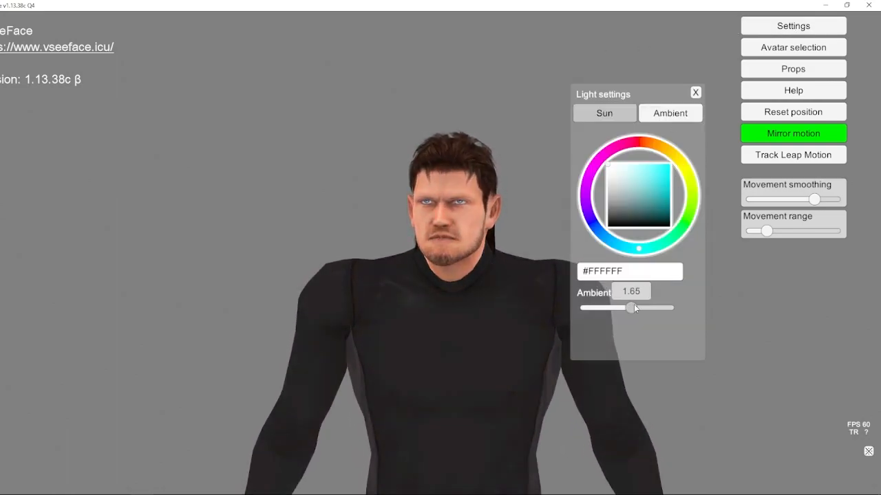
pyautogui.click(605, 112)
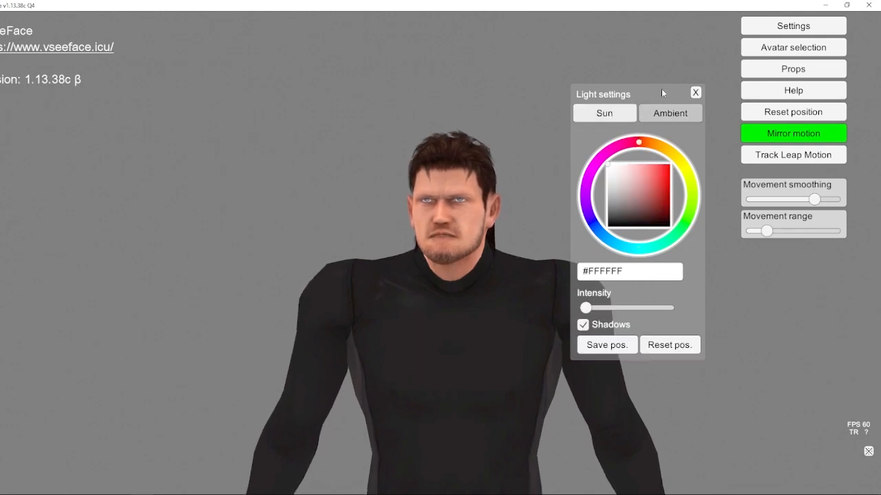
pyautogui.click(695, 93)
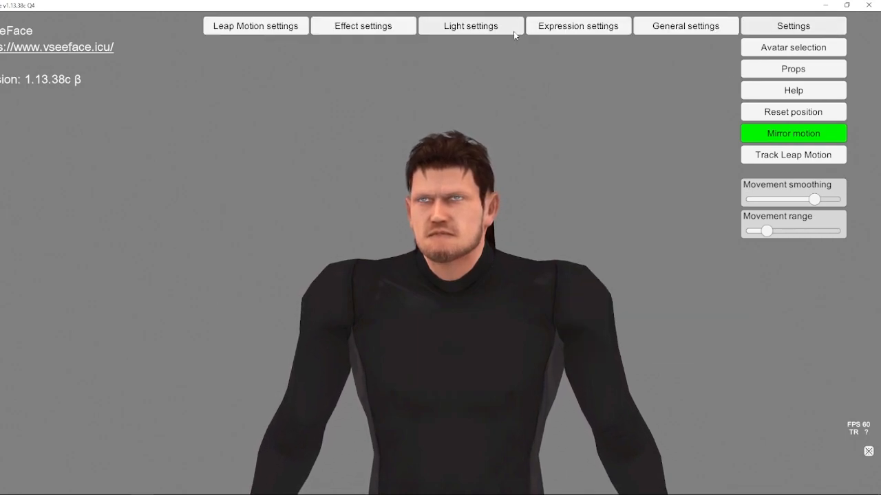
# Step: Raise the sun light intensity to maximum, and tint the ambient light blue #60A5B6 at a medium intensity
pyautogui.click(512, 31)
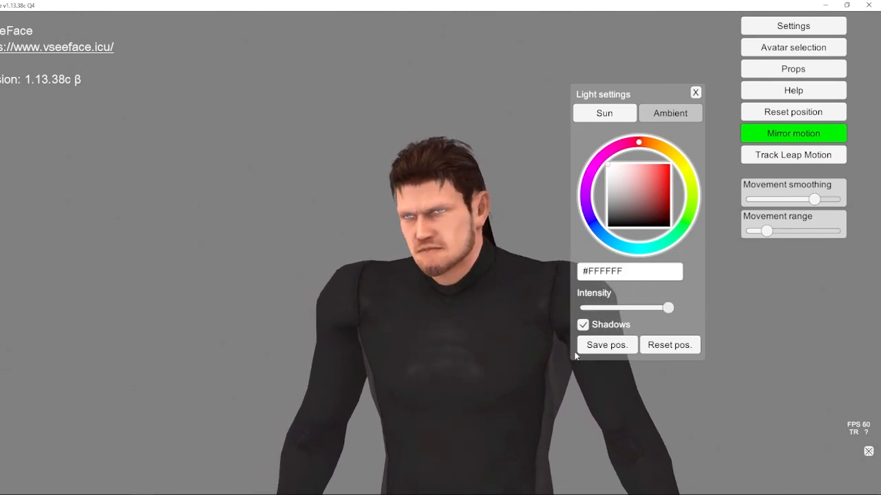
pyautogui.click(671, 114)
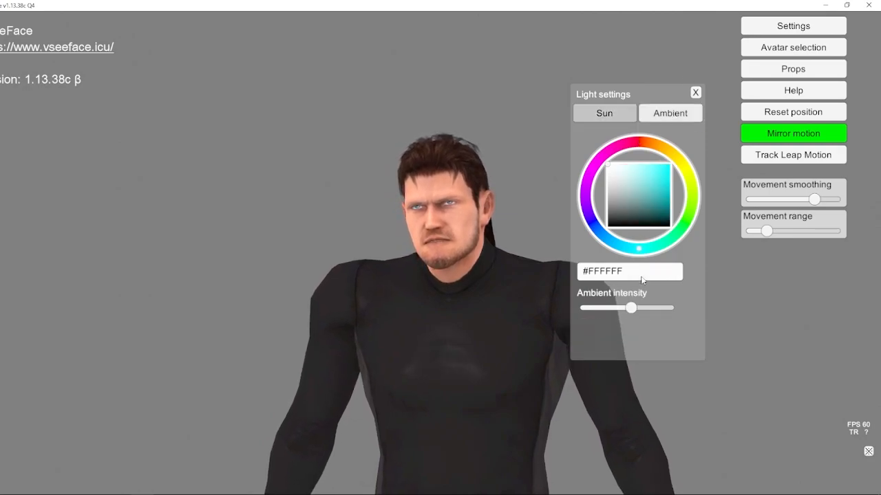
pyautogui.moveTo(630, 313); pyautogui.dragTo(616, 312)
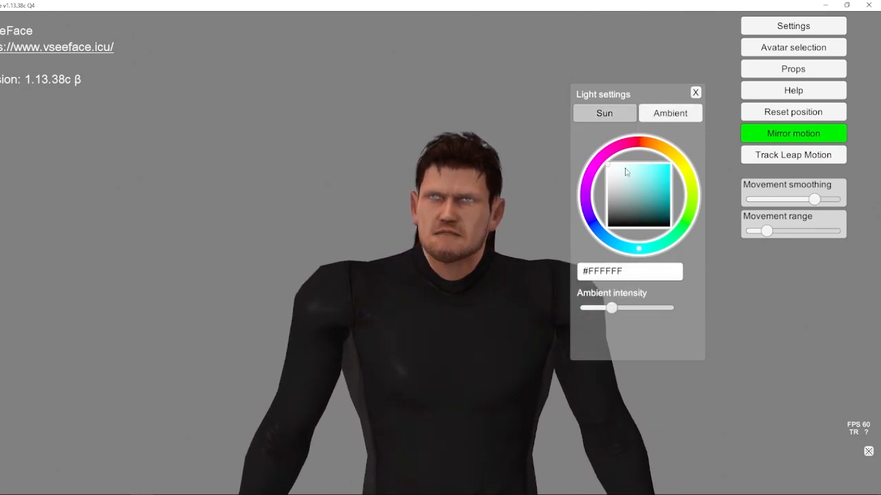
pyautogui.click(640, 190)
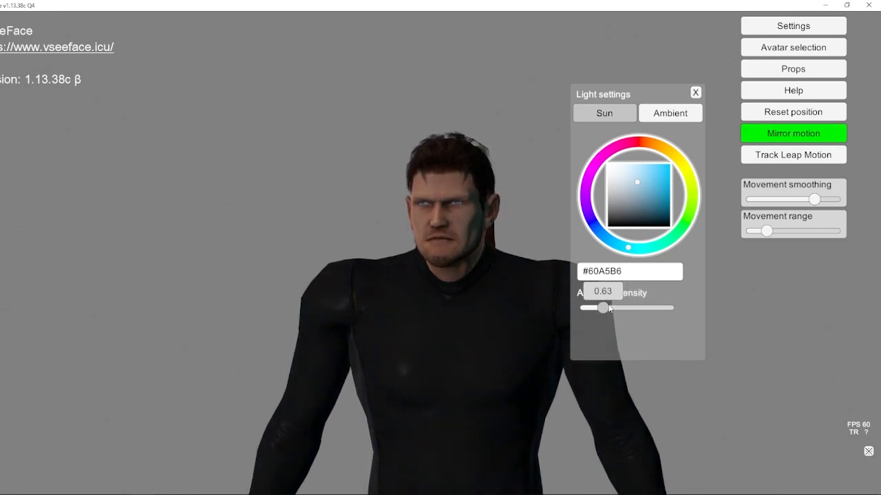
pyautogui.moveTo(595, 304); pyautogui.dragTo(576, 308)
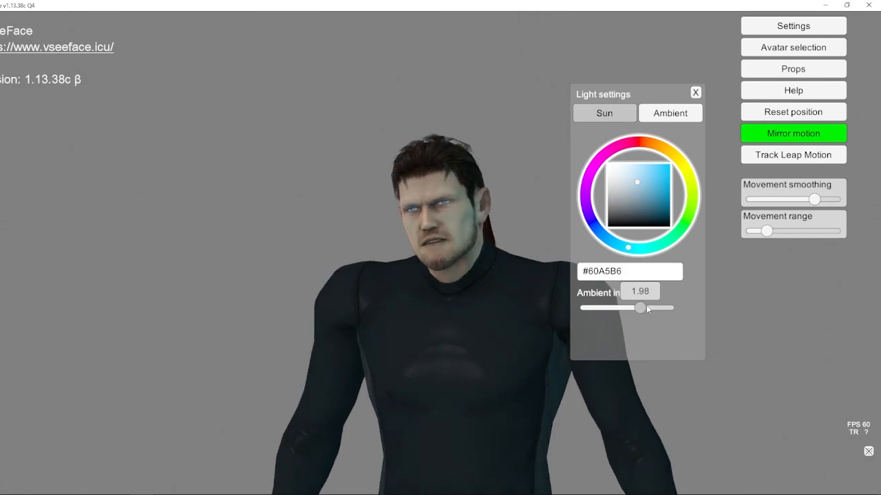
pyautogui.moveTo(657, 308); pyautogui.dragTo(621, 307)
pyautogui.click(696, 92)
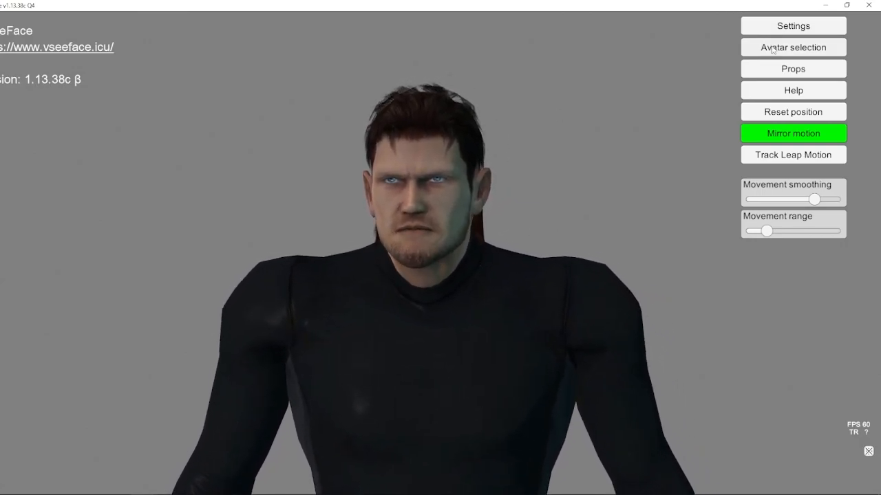
# Step: Enable the ambient occlusion effect and shift its color to blue #2FB8E1
pyautogui.click(793, 27)
pyautogui.click(340, 27)
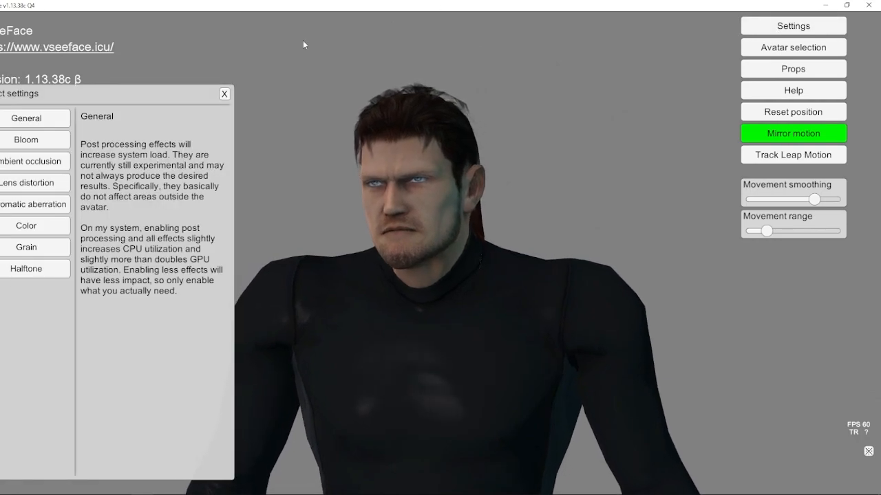
pyautogui.click(33, 161)
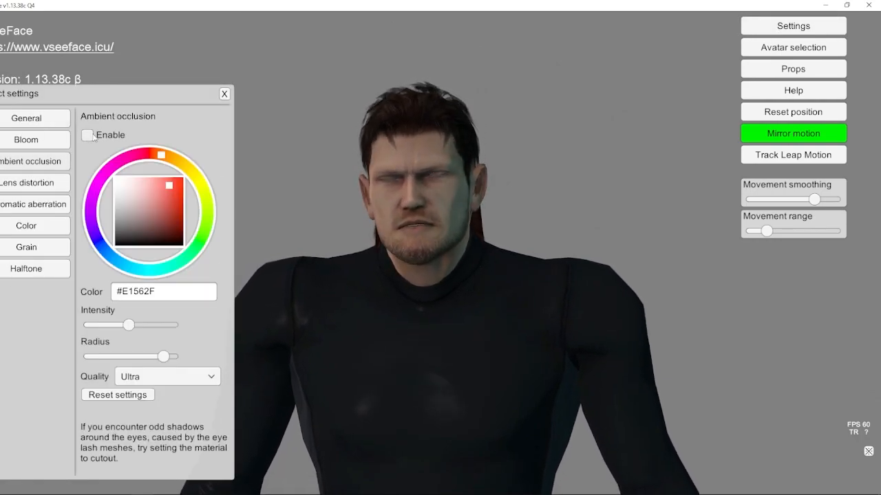
pyautogui.click(92, 138)
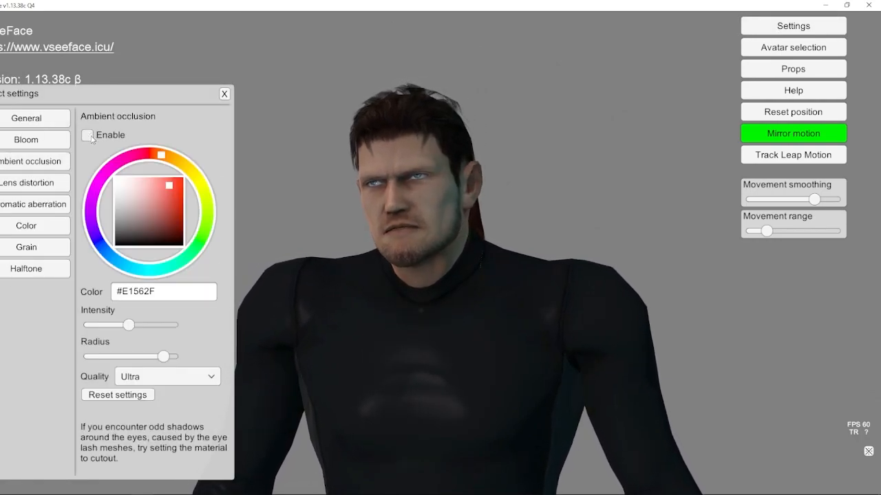
pyautogui.click(92, 138)
pyautogui.moveTo(147, 271); pyautogui.dragTo(138, 258)
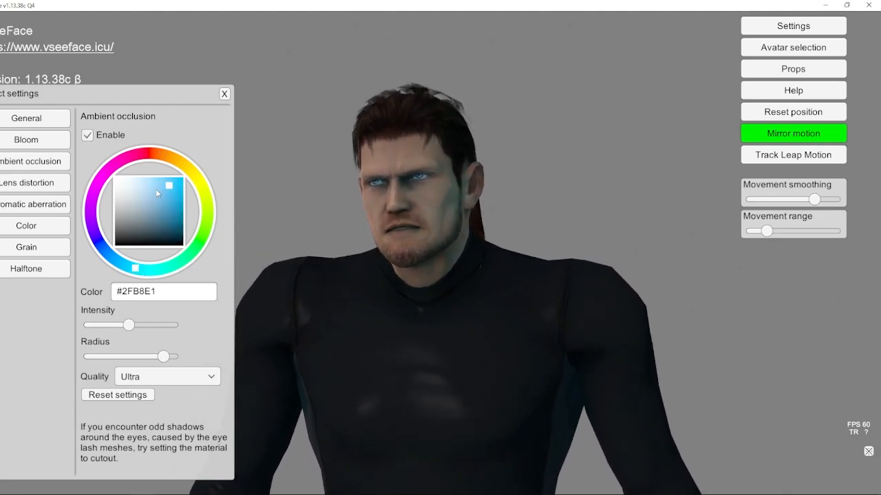
# Step: Raise the ambient occlusion radius to maximum, slightly lower its intensity, and adjust its color to #37BCE4, keeping Ultra quality
pyautogui.moveTo(159, 360); pyautogui.dragTo(177, 356)
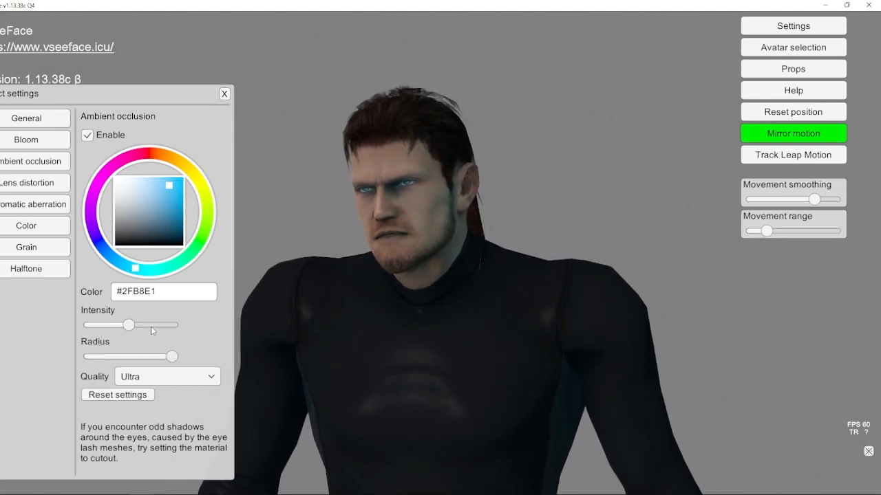
pyautogui.moveTo(132, 325); pyautogui.dragTo(124, 324)
pyautogui.moveTo(169, 186)
pyautogui.mouseDown()
pyautogui.moveTo(181, 181)
pyautogui.moveTo(166, 185)
pyautogui.mouseUp()
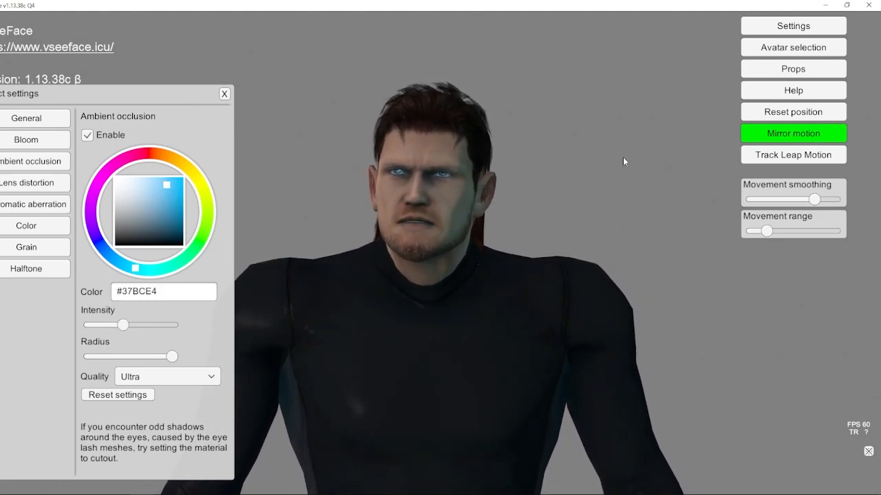
pyautogui.click(166, 375)
pyautogui.click(166, 373)
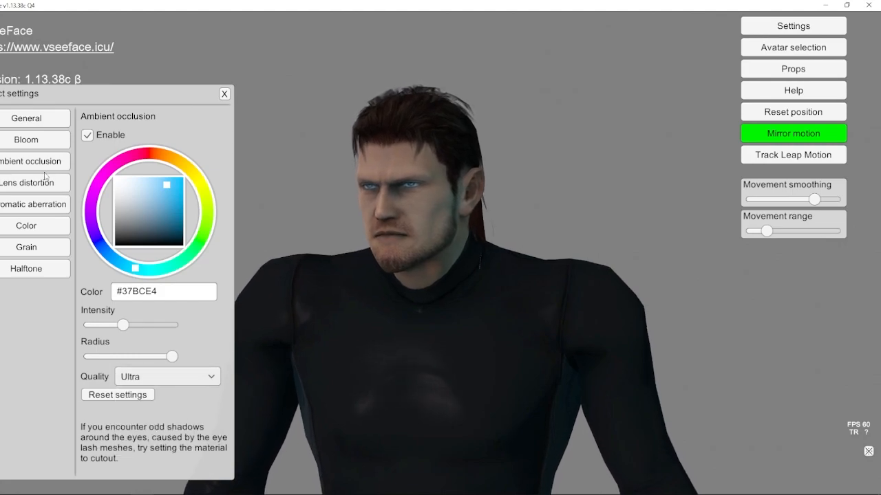
# Step: Enable bloom with the teal color #2B8783, a higher color intensity and a slightly lower threshold
pyautogui.click(33, 140)
pyautogui.click(86, 136)
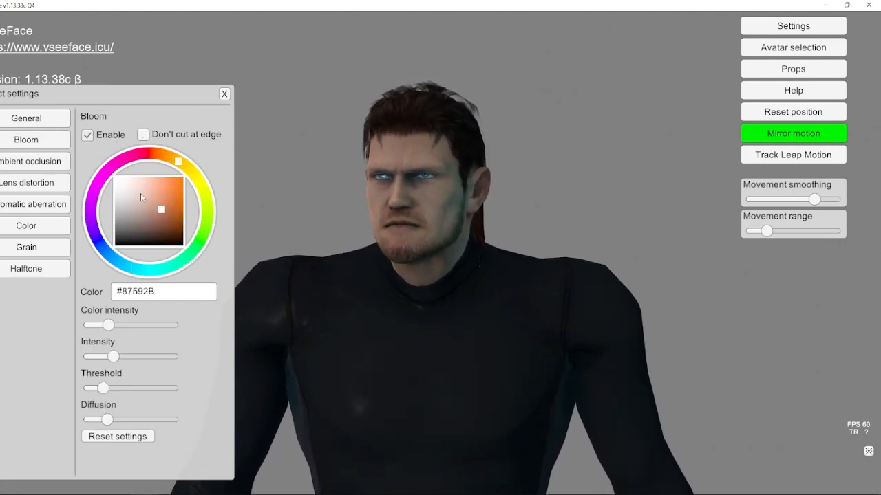
pyautogui.moveTo(108, 325)
pyautogui.mouseDown()
pyautogui.moveTo(144, 329)
pyautogui.moveTo(123, 325)
pyautogui.mouseUp()
pyautogui.click(152, 270)
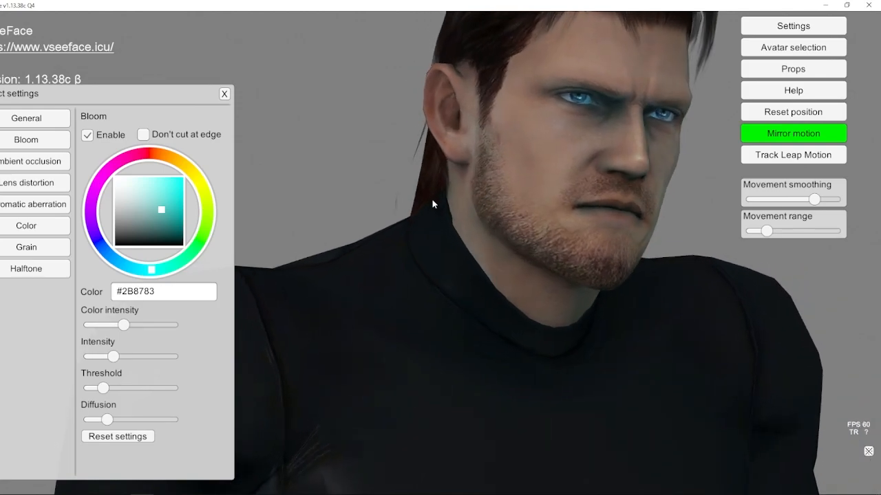
pyautogui.moveTo(103, 388); pyautogui.dragTo(100, 388)
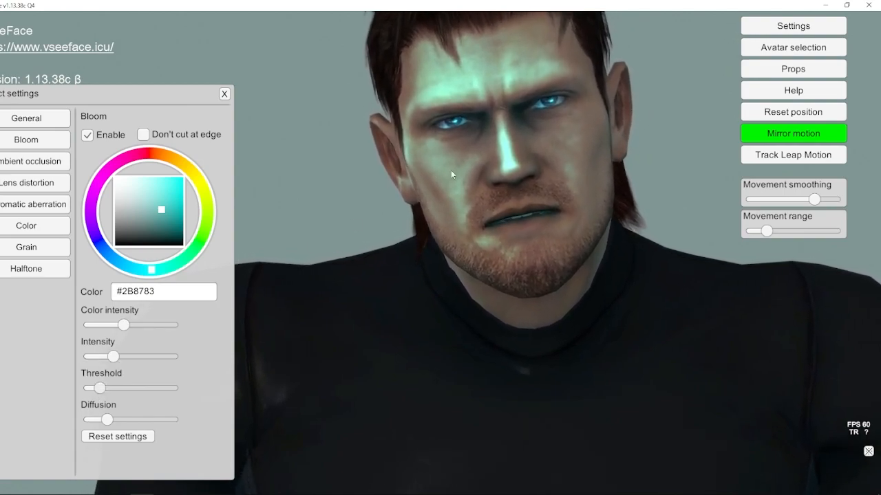
# Step: Lower the bloom diffusion, slightly reduce its intensity and raise its threshold a little, checking the effect on the avatar's upper body
pyautogui.moveTo(100, 391); pyautogui.dragTo(101, 421)
pyautogui.moveTo(121, 358); pyautogui.dragTo(113, 359)
pyautogui.scroll(-5, 514, 359)
pyautogui.keyDown('alt'); pyautogui.moveTo(515, 359); pyautogui.dragTo(512, 338, button='middle'); pyautogui.keyUp('alt')
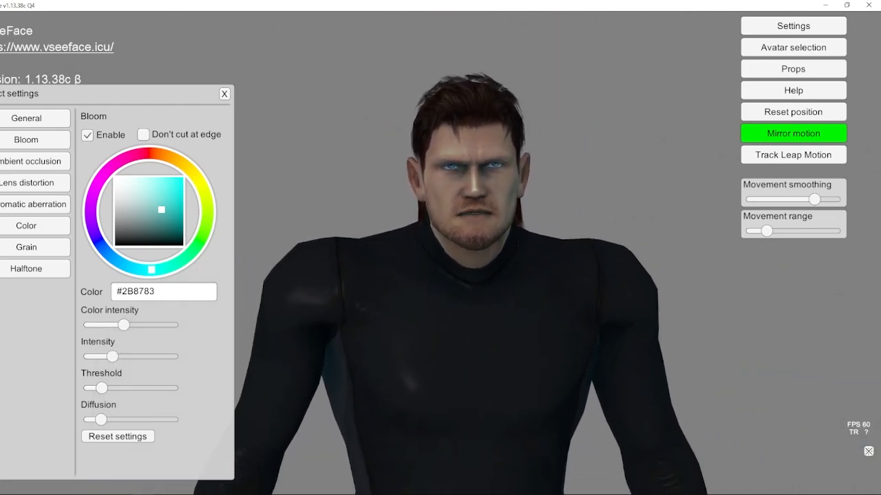
pyautogui.scroll(-6, 463, 260)
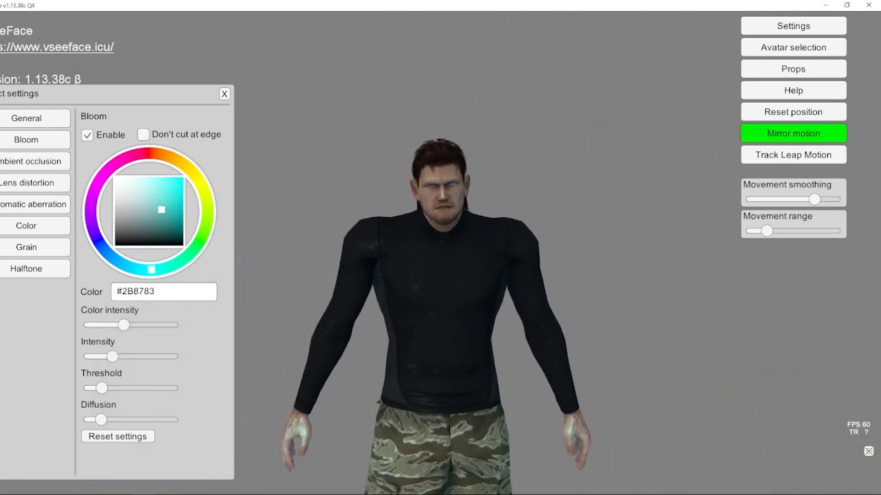
pyautogui.moveTo(527, 361)
pyautogui.keyDown('alt'); pyautogui.mouseDown()
pyautogui.moveTo(358, 361)
pyautogui.moveTo(513, 368)
pyautogui.mouseUp(); pyautogui.keyUp('alt')
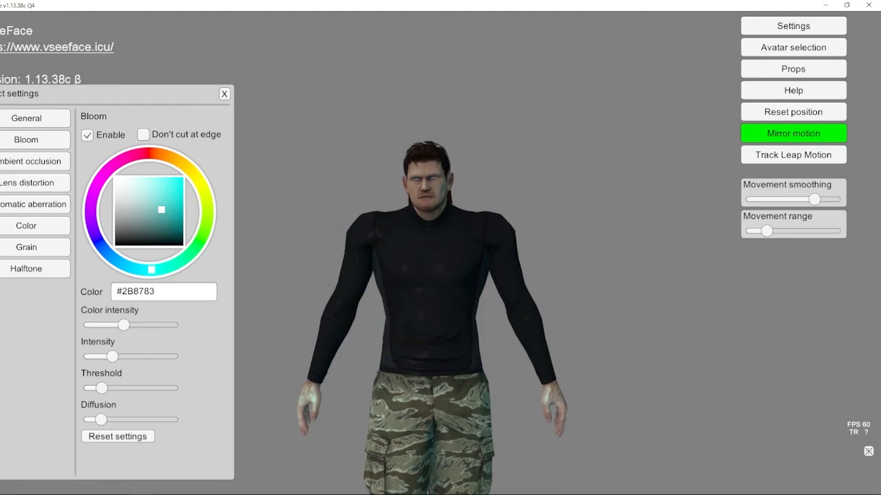
pyautogui.scroll(3, 538, 258)
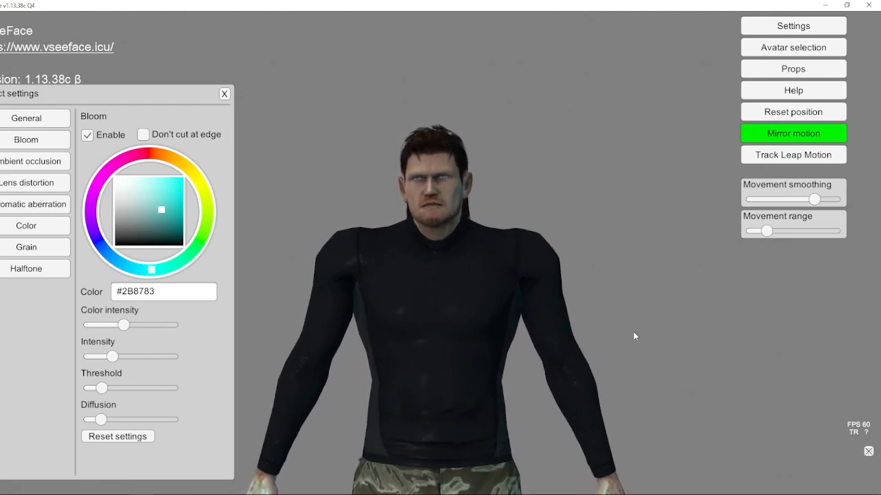
# Step: Close the effect settings and set the avatar's arm angle to 83 in the general settings
pyautogui.click(796, 25)
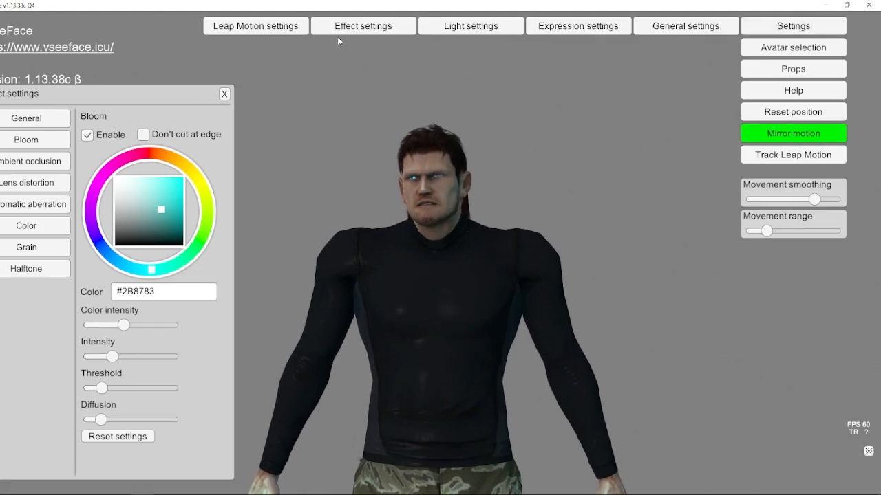
pyautogui.click(226, 95)
pyautogui.click(661, 26)
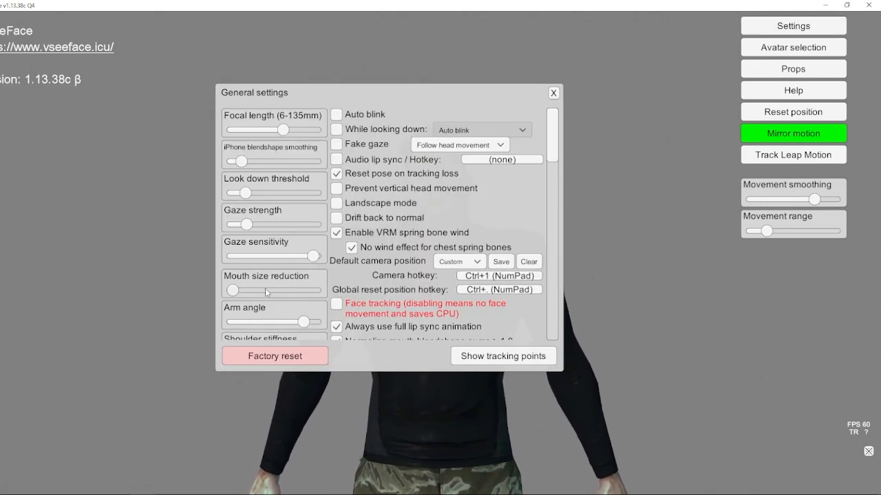
pyautogui.moveTo(301, 329); pyautogui.dragTo(309, 328)
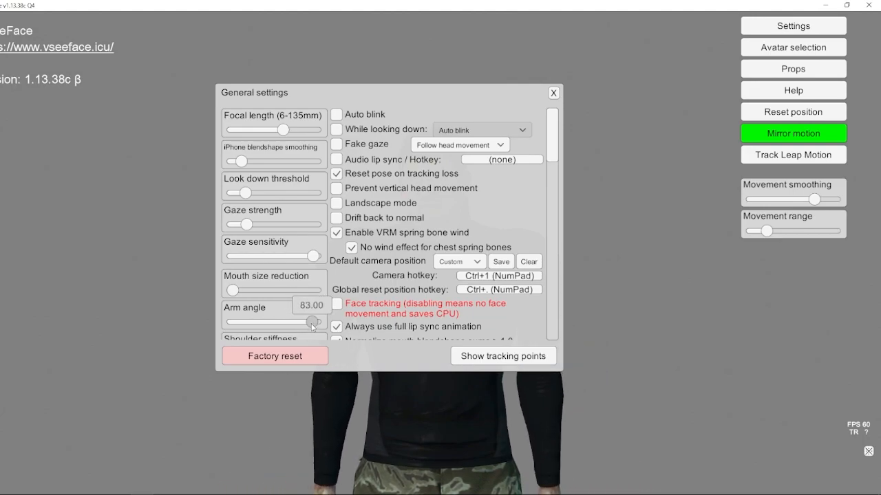
pyautogui.click(551, 95)
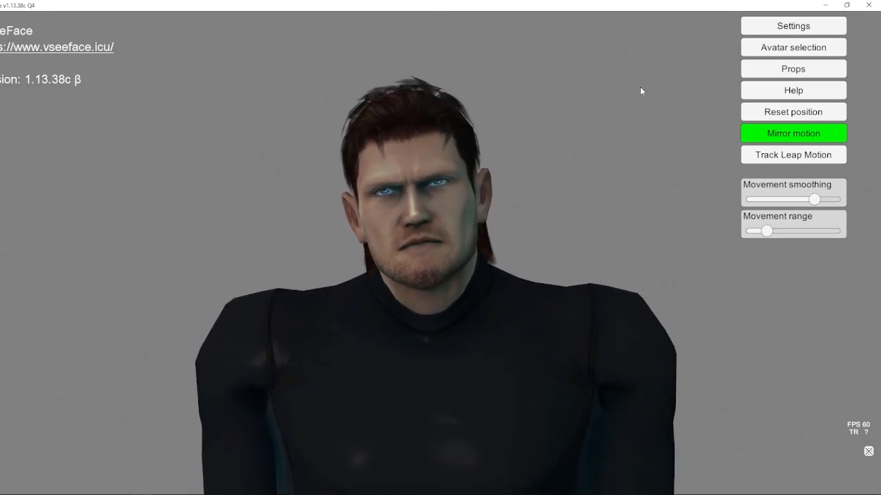
# Step: Enable face tracking in the general settings and switch the expression detection to the experimental mode
pyautogui.click(793, 26)
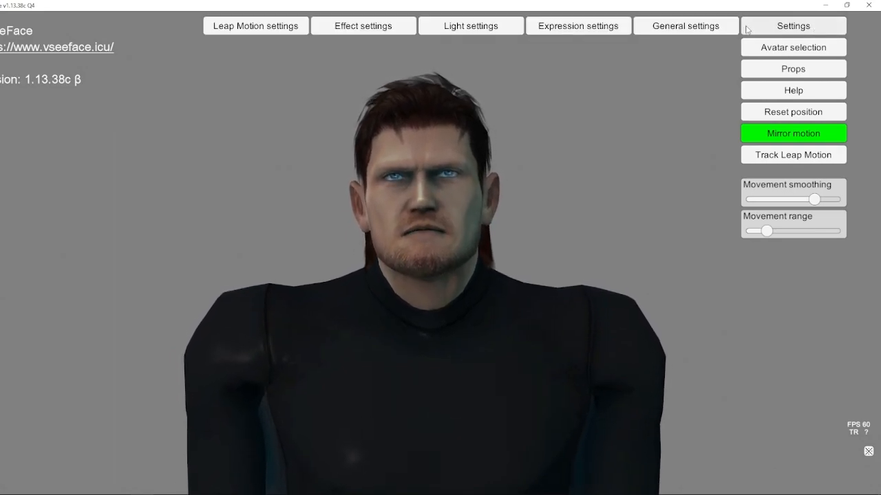
pyautogui.click(650, 25)
pyautogui.moveTo(556, 128); pyautogui.dragTo(551, 216)
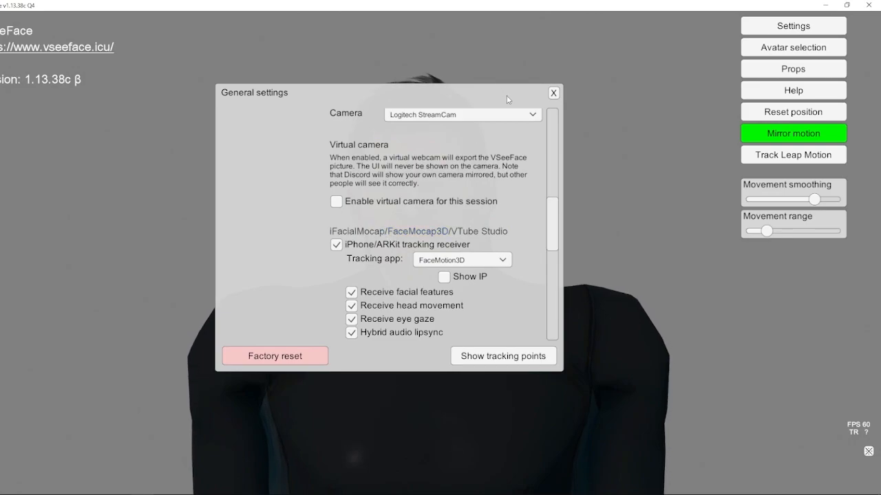
pyautogui.moveTo(556, 230); pyautogui.dragTo(552, 124)
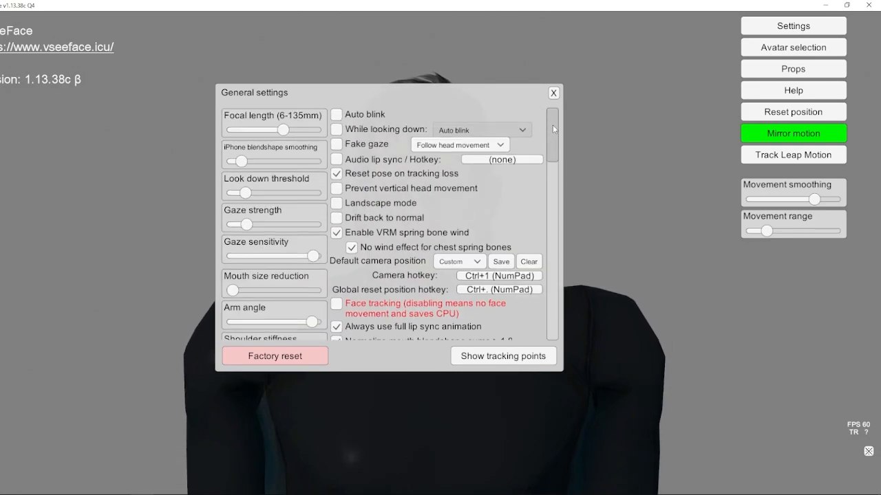
pyautogui.moveTo(519, 88); pyautogui.dragTo(302, 113)
pyautogui.moveTo(337, 158); pyautogui.dragTo(340, 194)
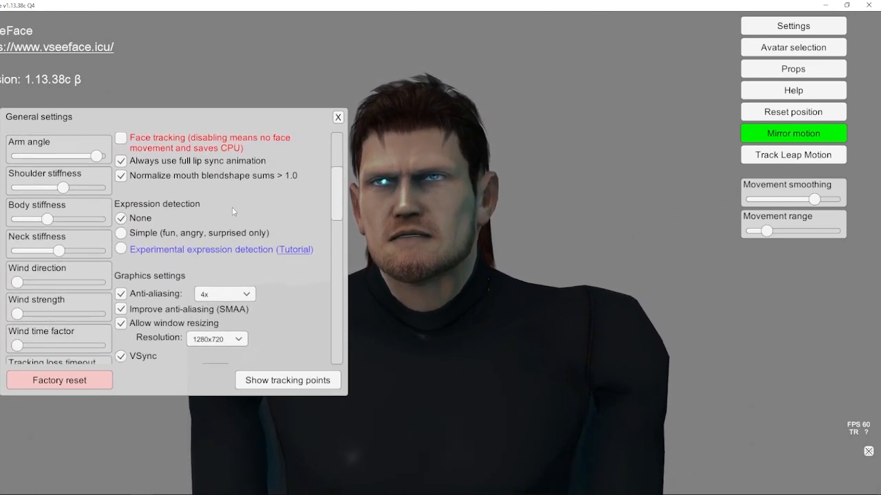
pyautogui.click(141, 234)
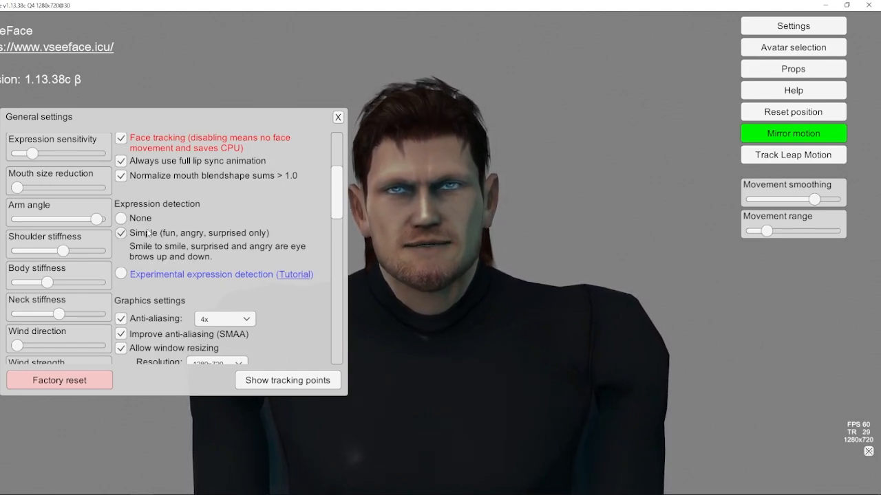
pyautogui.click(149, 275)
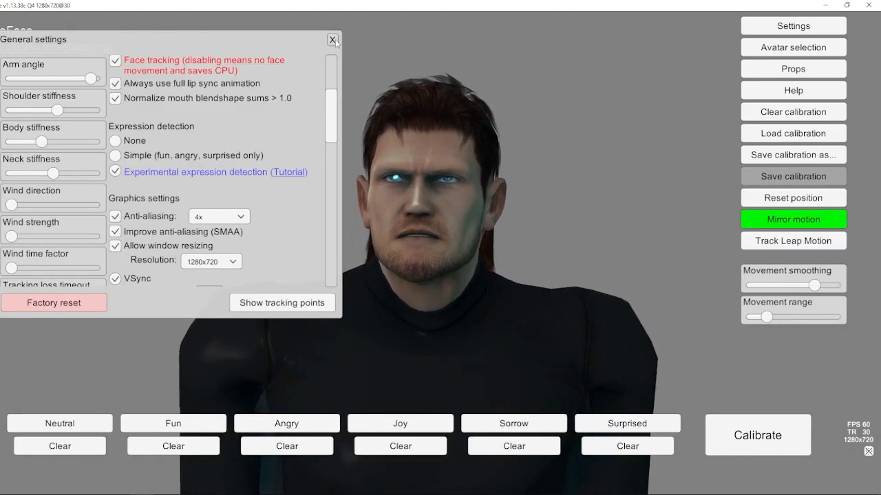
pyautogui.click(333, 41)
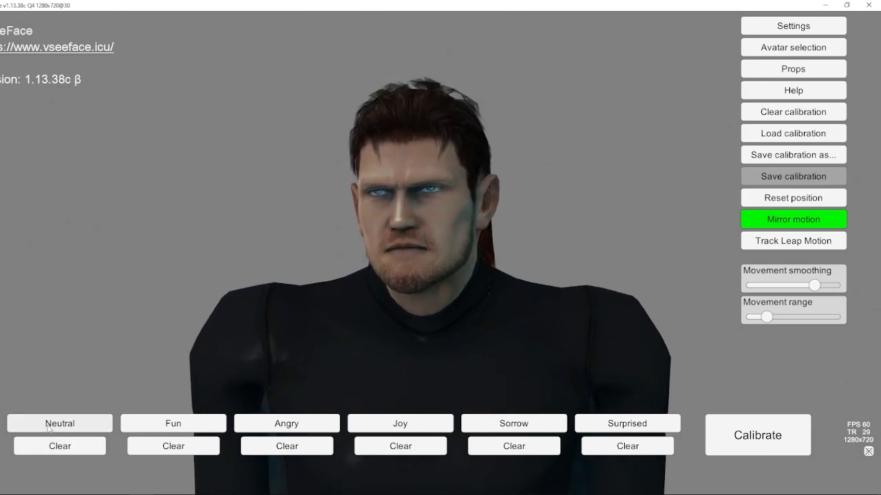
# Step: Record the Neutral and Fun expression samples and run the expression calibration
pyautogui.click(49, 427)
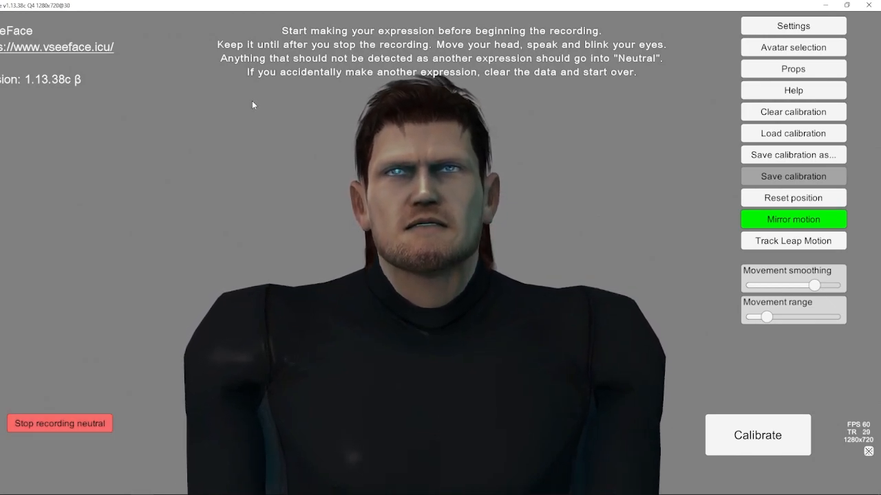
pyautogui.click(52, 425)
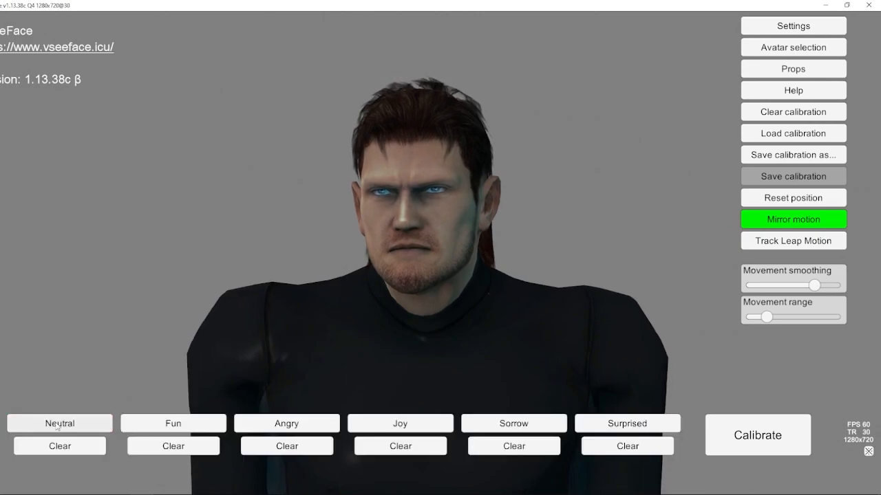
pyautogui.click(191, 424)
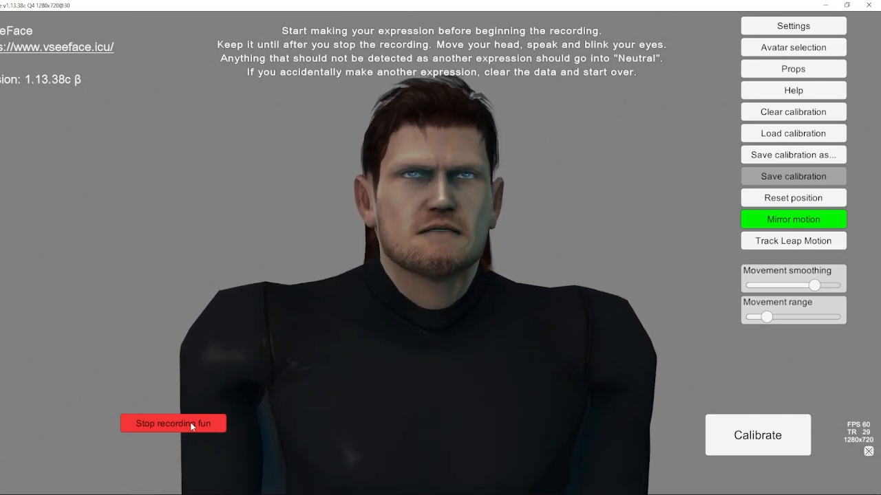
pyautogui.click(192, 425)
pyautogui.click(776, 443)
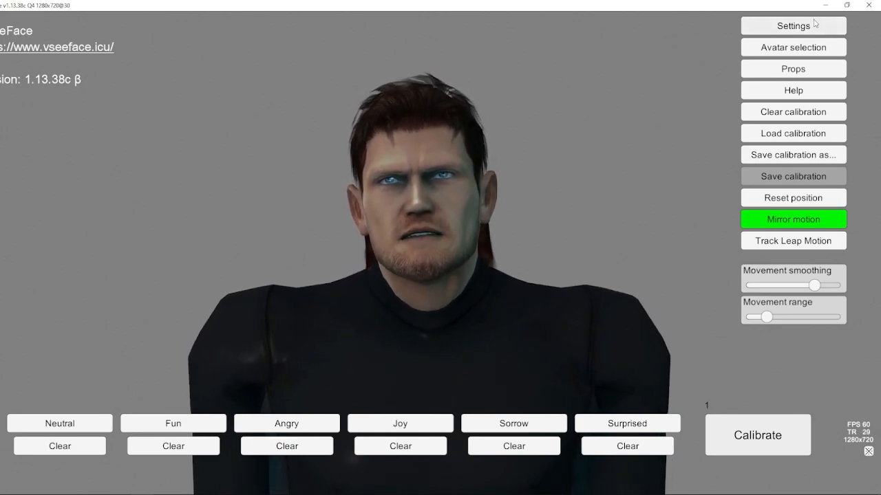
# Step: Review the general settings and the tracking options, hotkeys and transition times in the expression settings
pyautogui.click(764, 32)
pyautogui.click(685, 26)
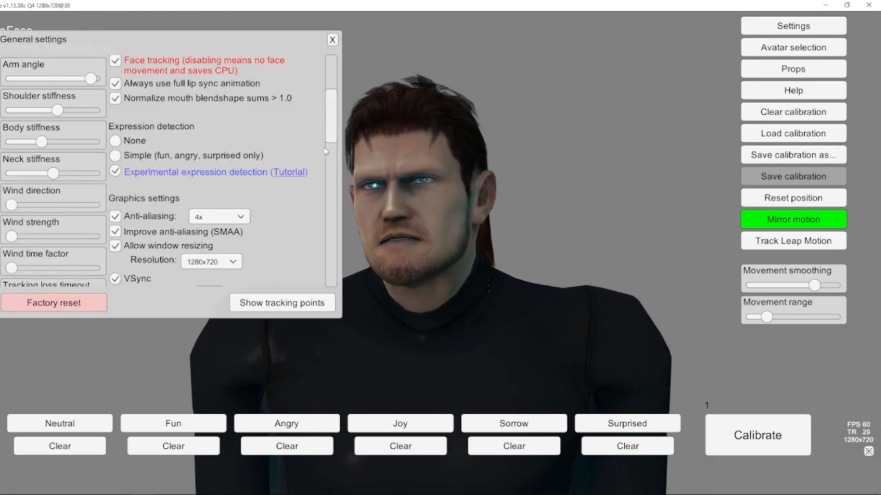
pyautogui.click(751, 32)
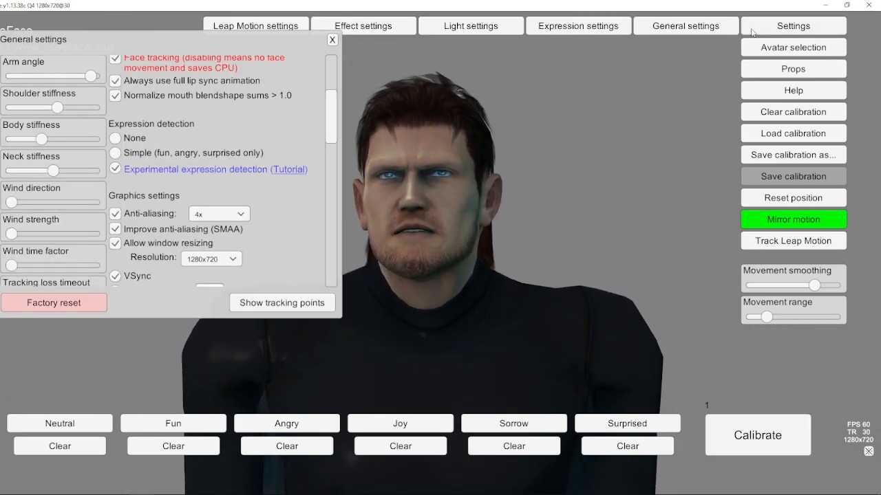
pyautogui.click(529, 28)
pyautogui.click(332, 39)
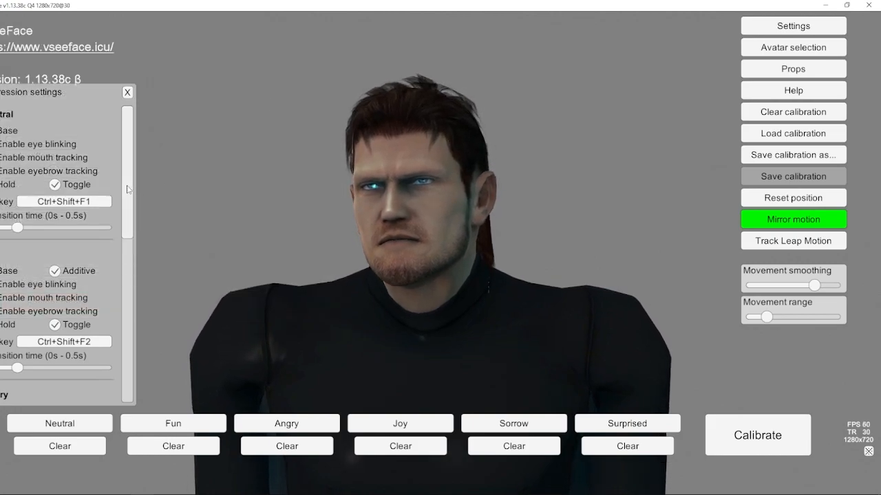
pyautogui.scroll(-2, 127, 172)
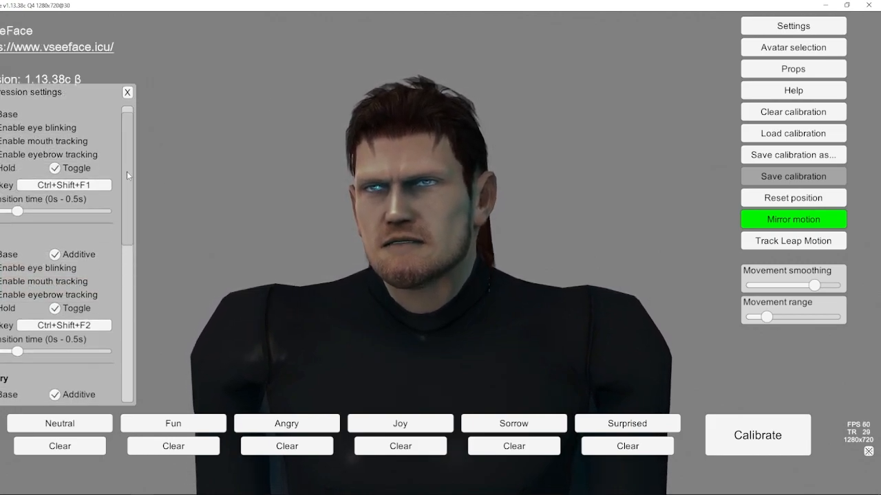
pyautogui.click(128, 93)
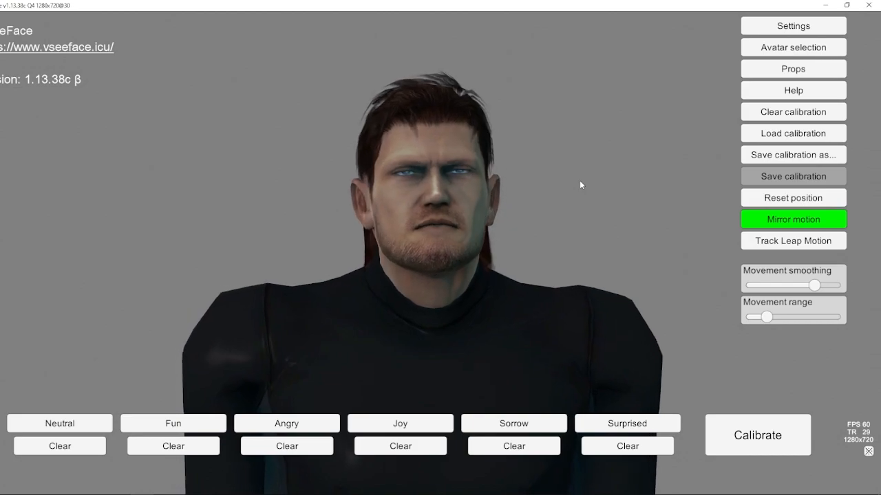